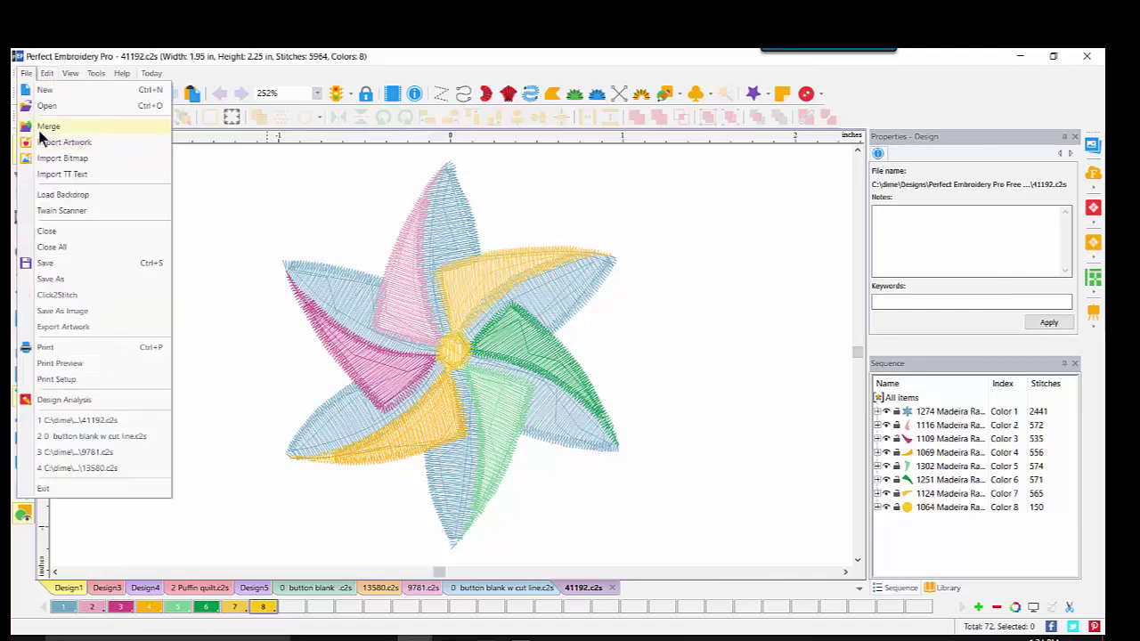
# Merge the 0 button blank .c2s circle into the pinwheel design and display the stitches in 3D
pyautogui.click(53, 125)
pyautogui.doubleClick(298, 153)
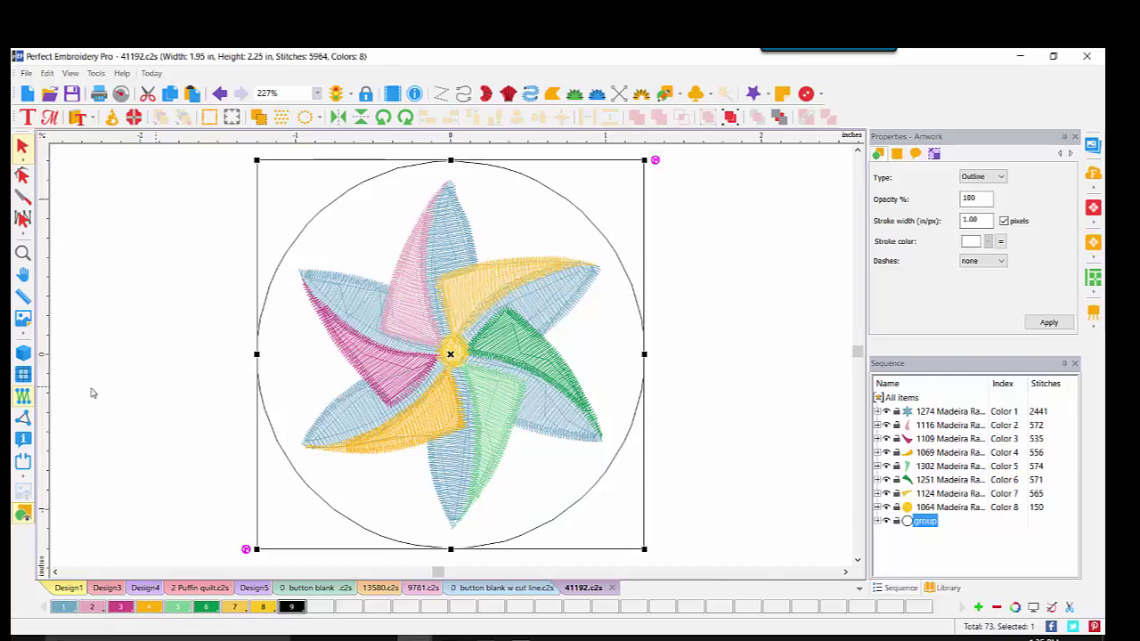
pyautogui.click(23, 354)
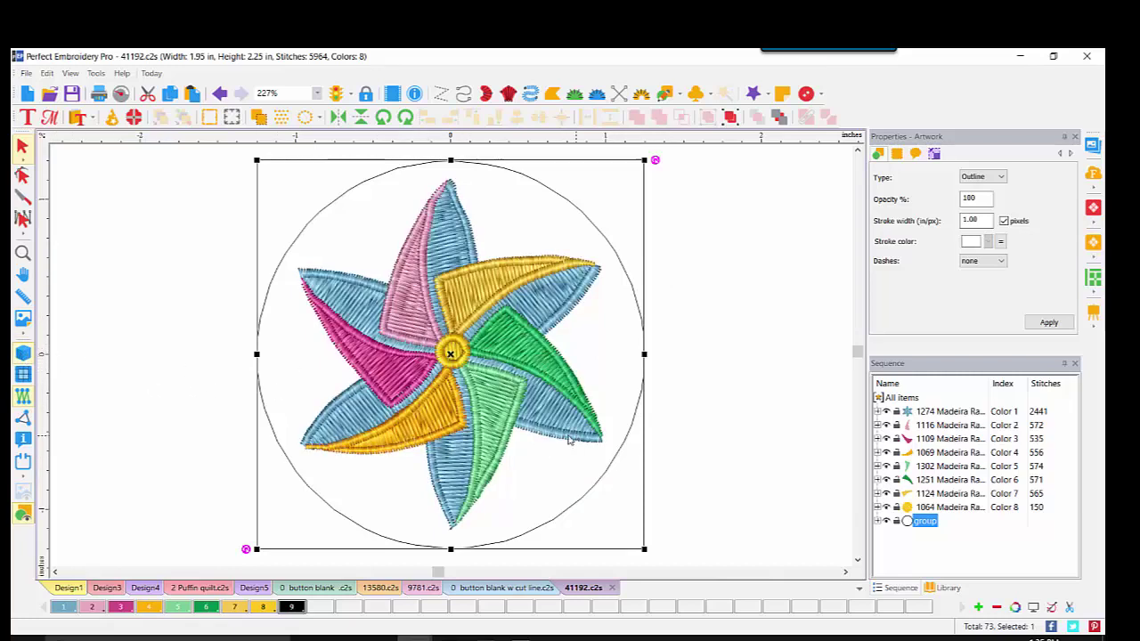
# Change the pinwheel's thread color 1 to Madeira Rayon 1186 Ruby Red and deselect the circle
pyautogui.doubleClick(65, 612)
pyautogui.click(482, 266)
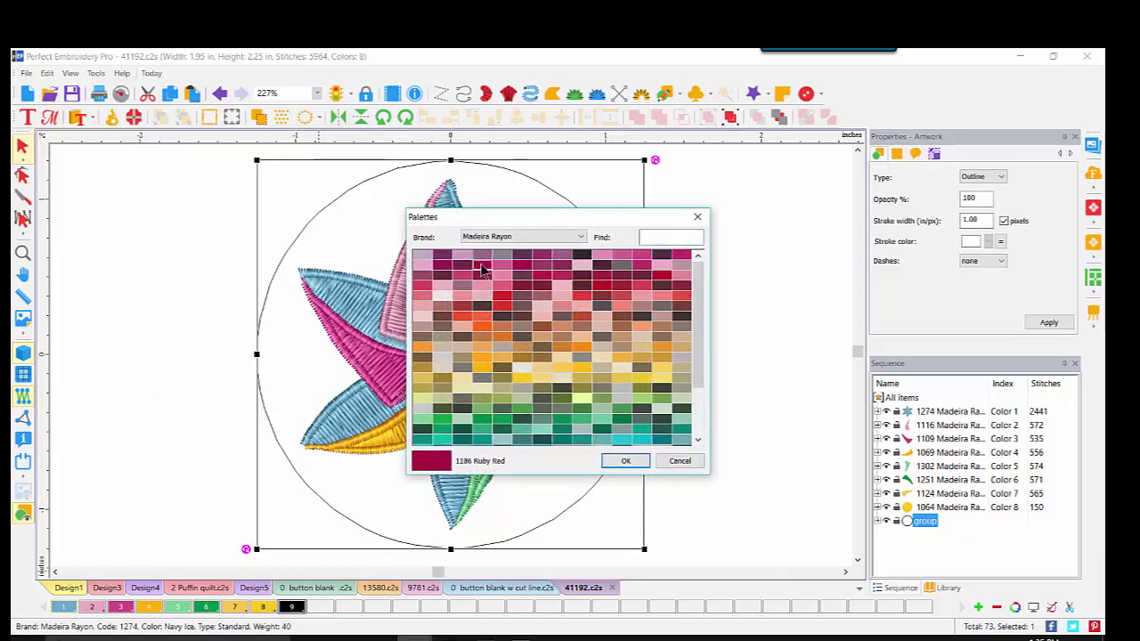
pyautogui.click(628, 462)
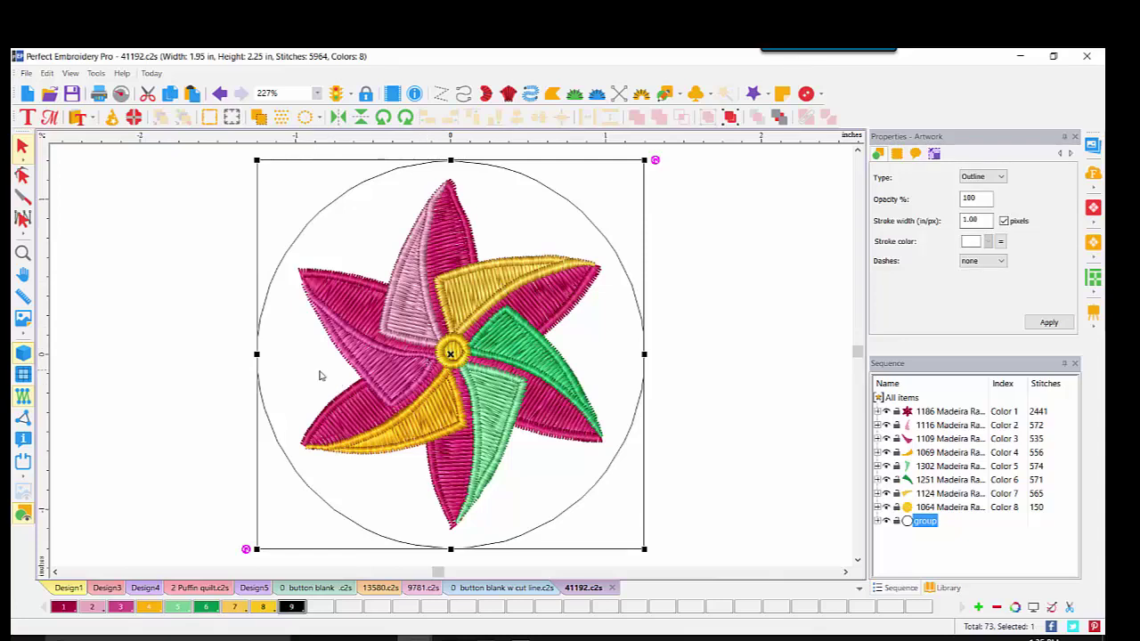
pyautogui.click(218, 407)
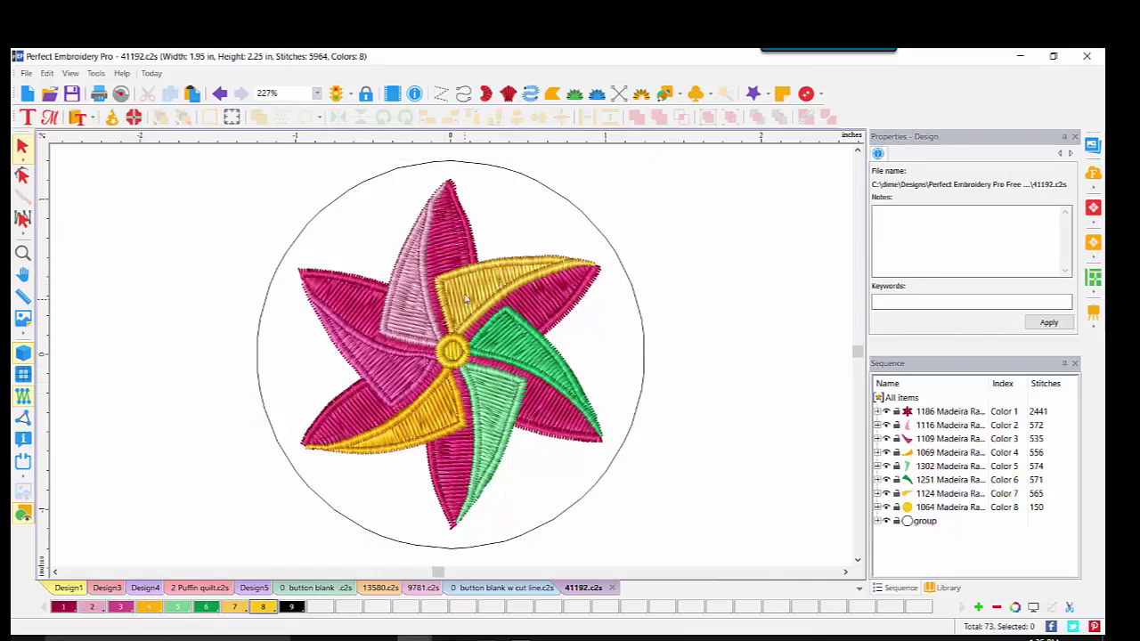
# Save the pinwheel design as "41192 button" in the Button Jewelry folder in Inspiration Series (C2S) format
pyautogui.click(27, 75)
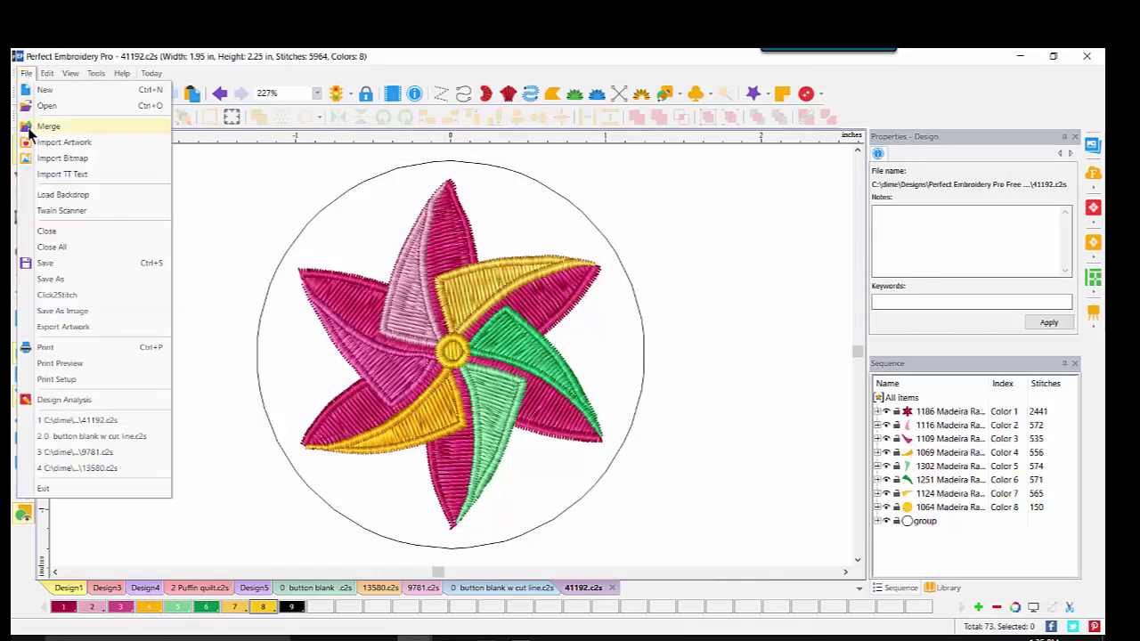
pyautogui.click(40, 281)
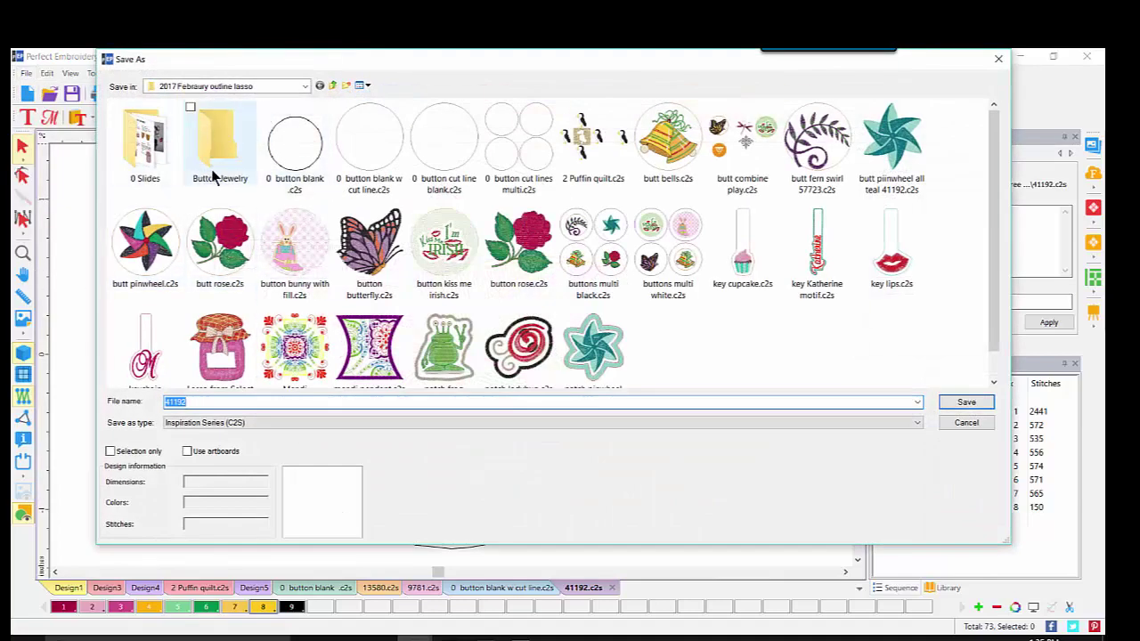
pyautogui.click(226, 140)
pyautogui.doubleClick(226, 140)
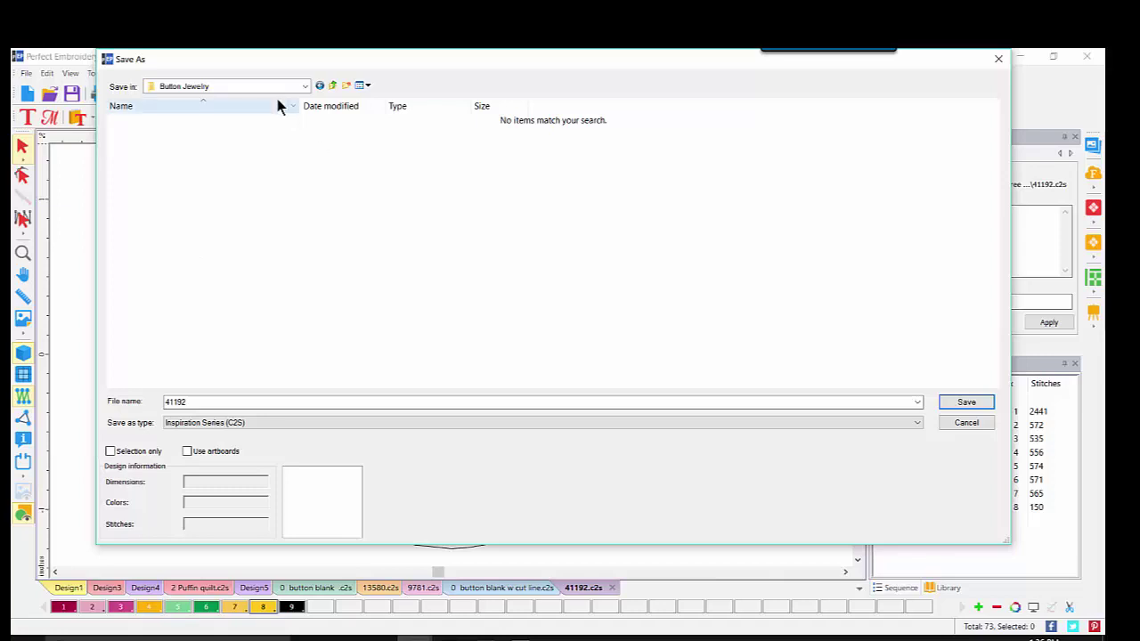
pyautogui.doubleClick(182, 402)
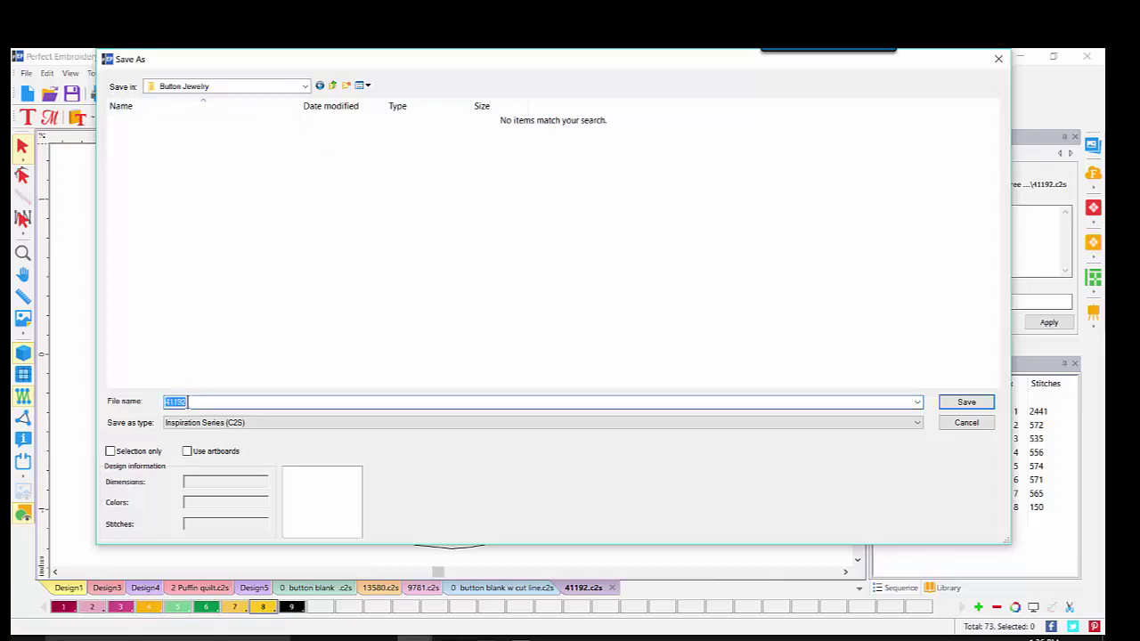
pyautogui.click(194, 401)
pyautogui.write('button')
pyautogui.click(955, 405)
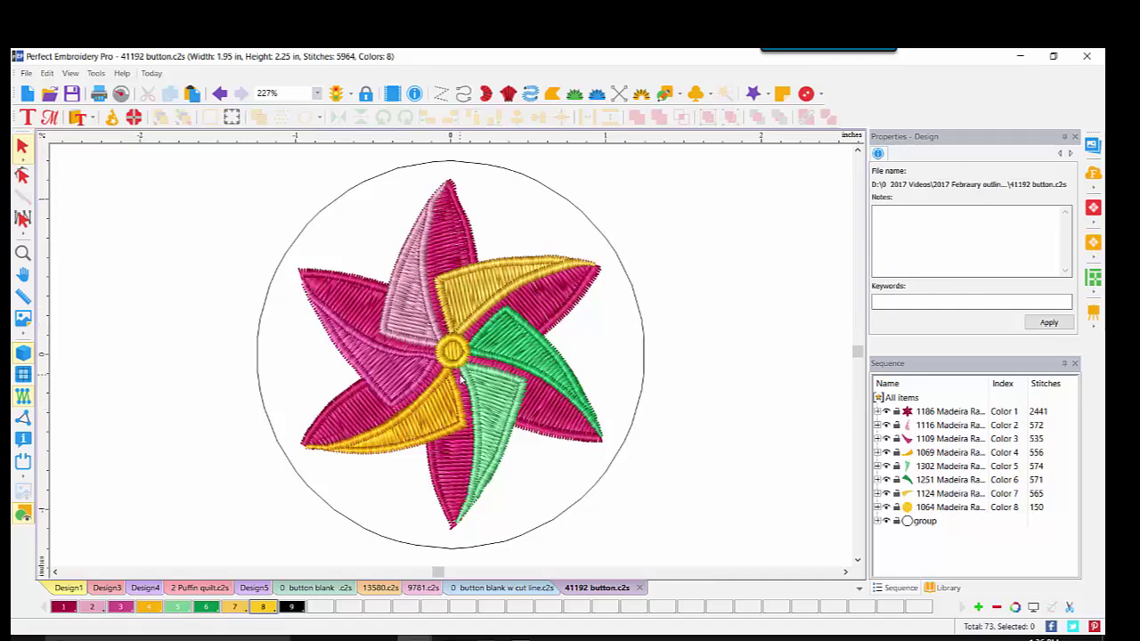
# Save a copy of 41192 button in the Baby Lock/Brother/Bernina (PES v9) format
pyautogui.click(25, 74)
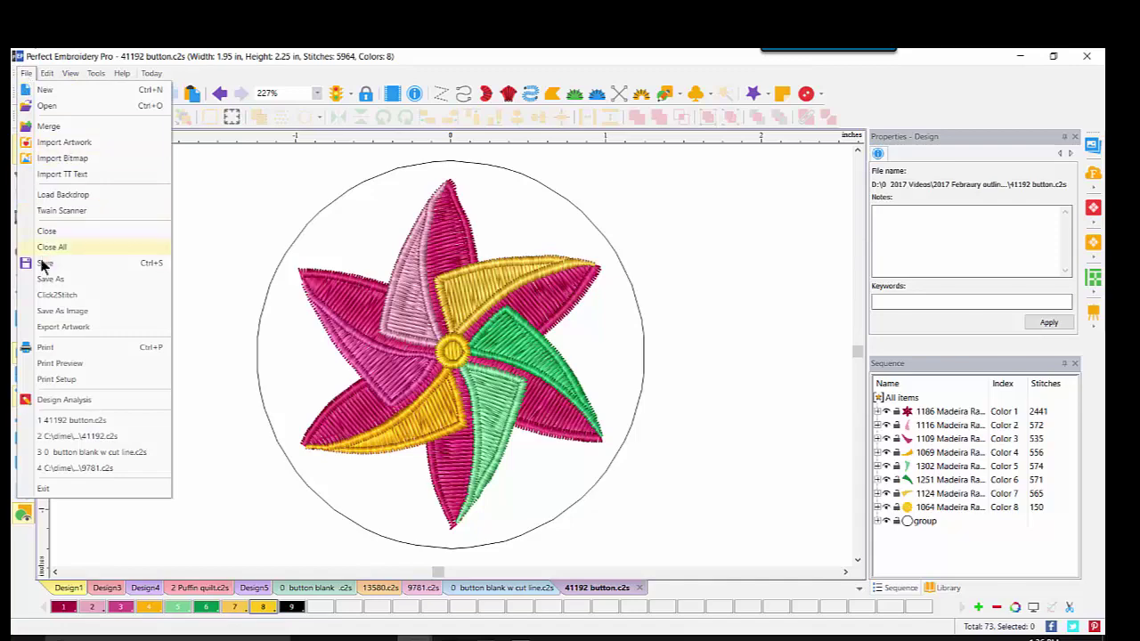
pyautogui.click(40, 283)
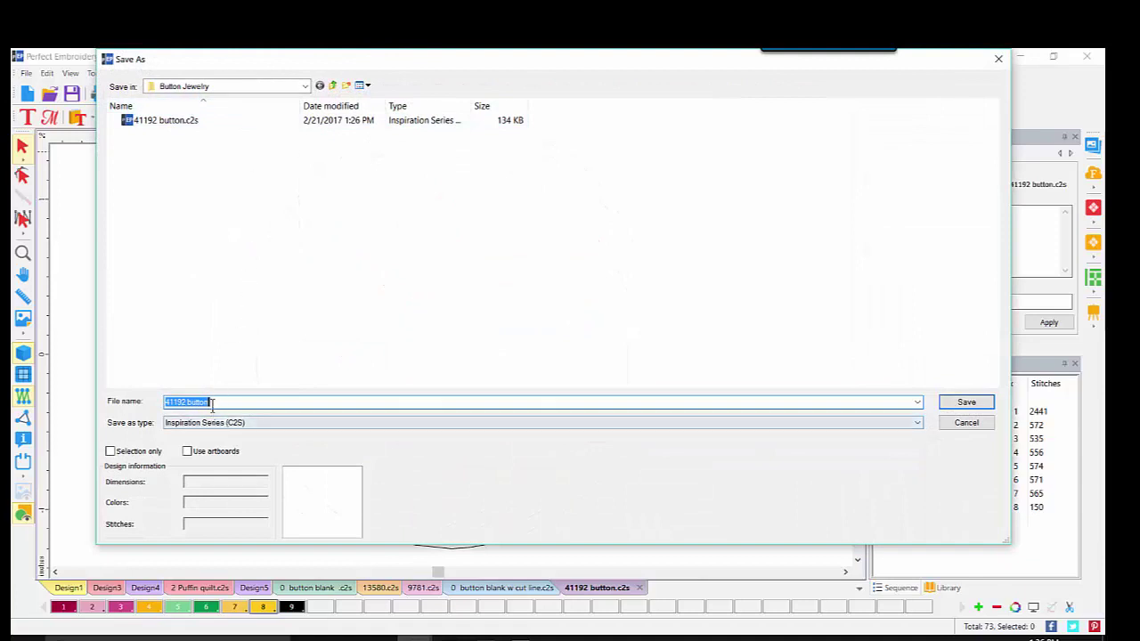
pyautogui.click(267, 422)
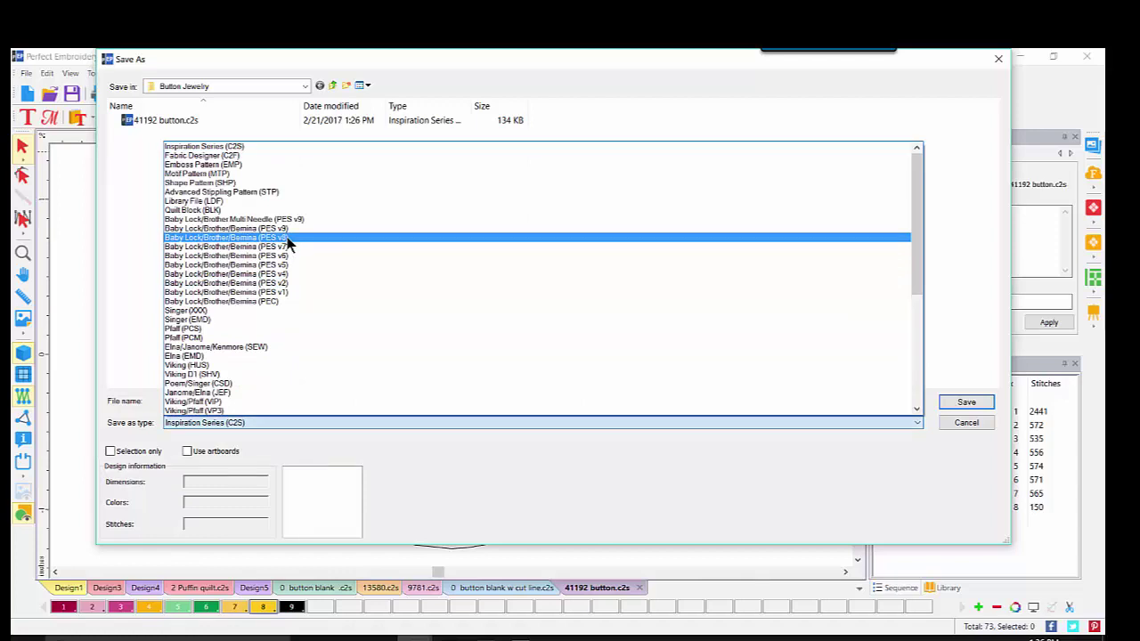
pyautogui.click(290, 229)
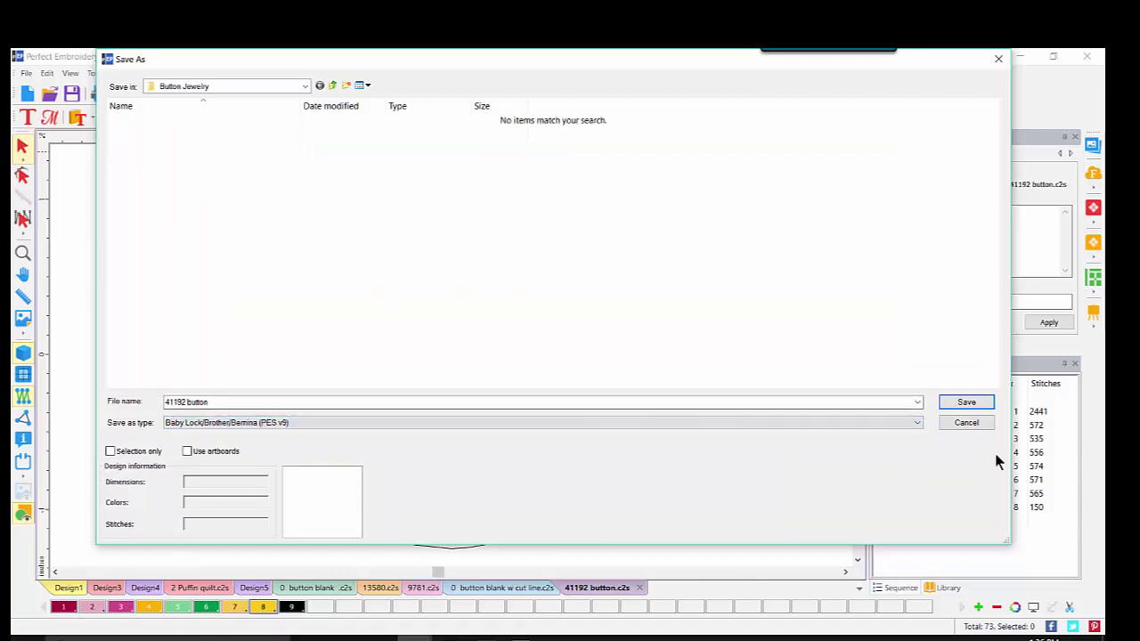
pyautogui.click(969, 402)
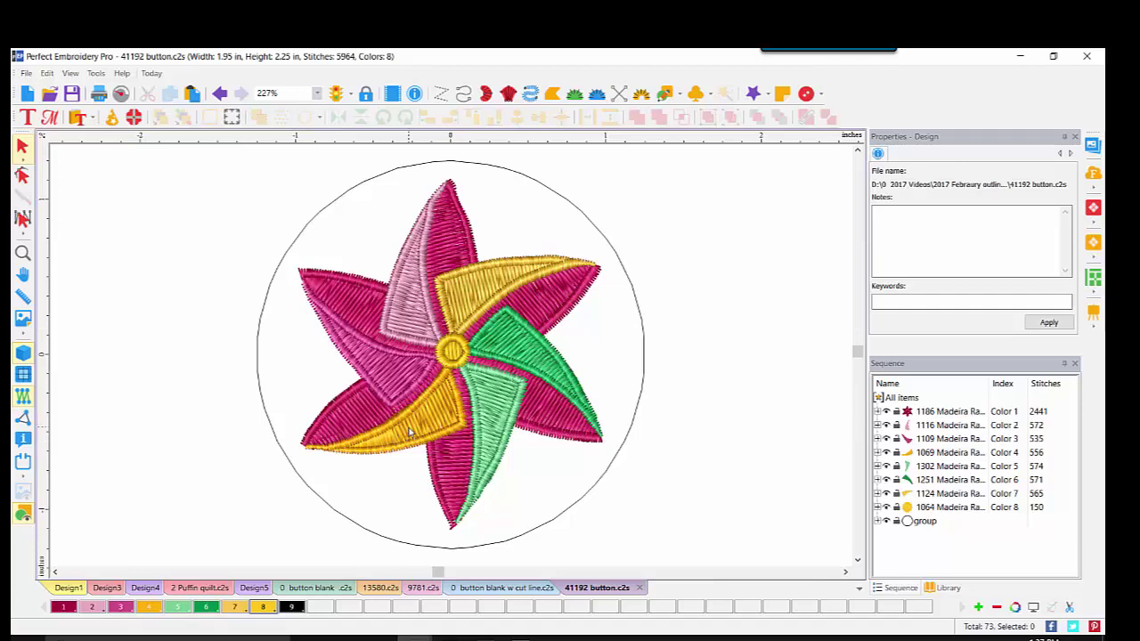
# Switch to File Explorer, close the 41192 search, open the rose design 15289.c2s and display it in 3D
pyautogui.click(378, 638)
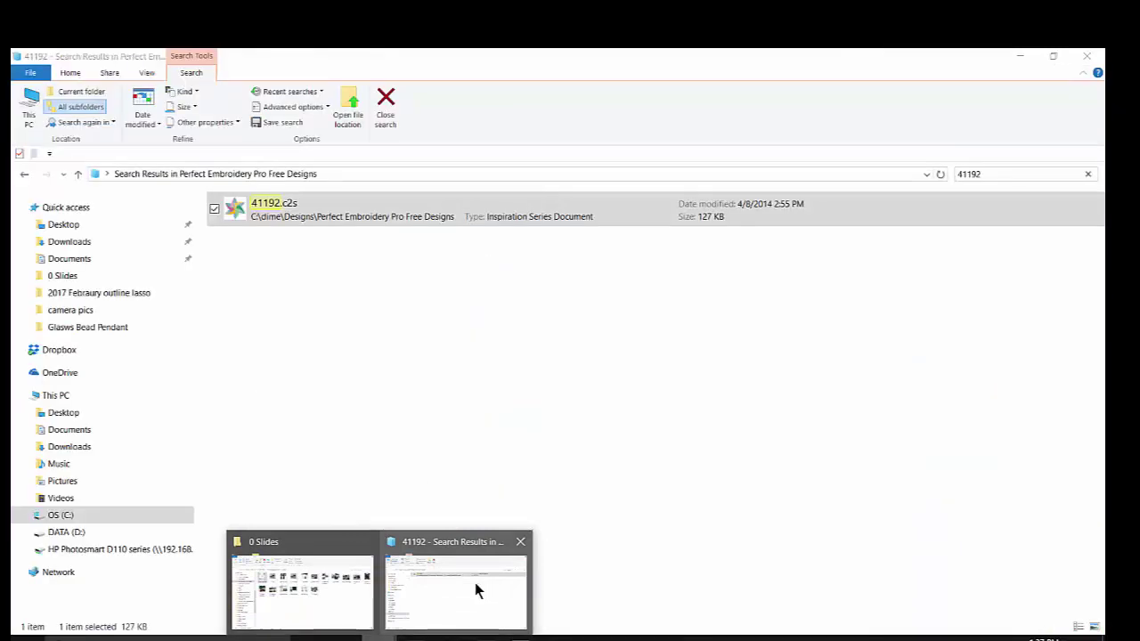
pyautogui.click(477, 587)
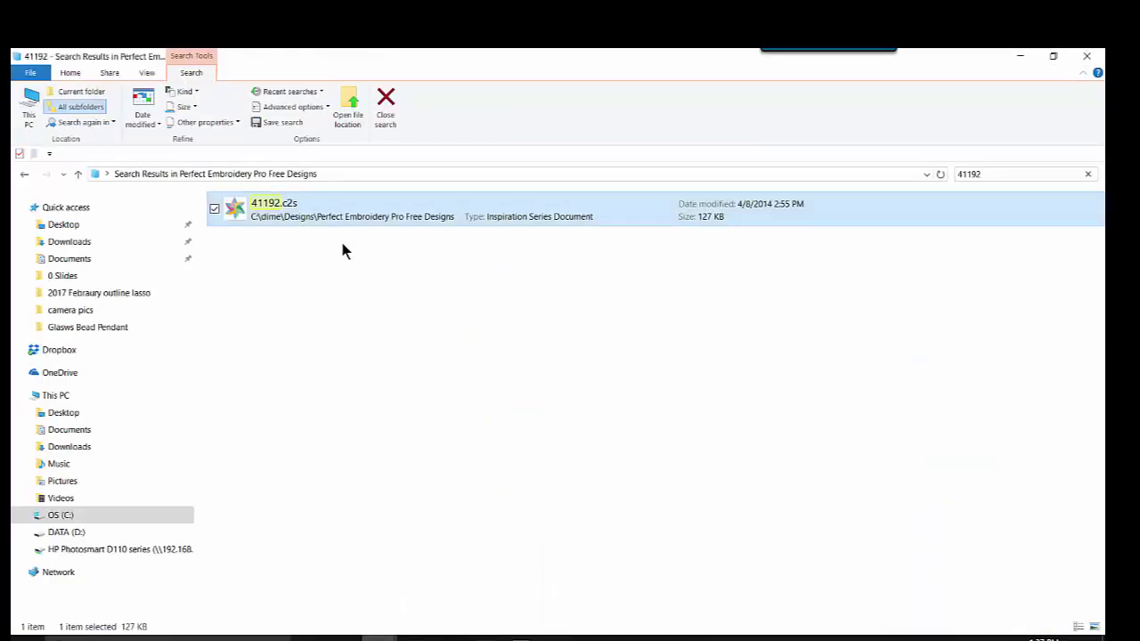
pyautogui.click(386, 107)
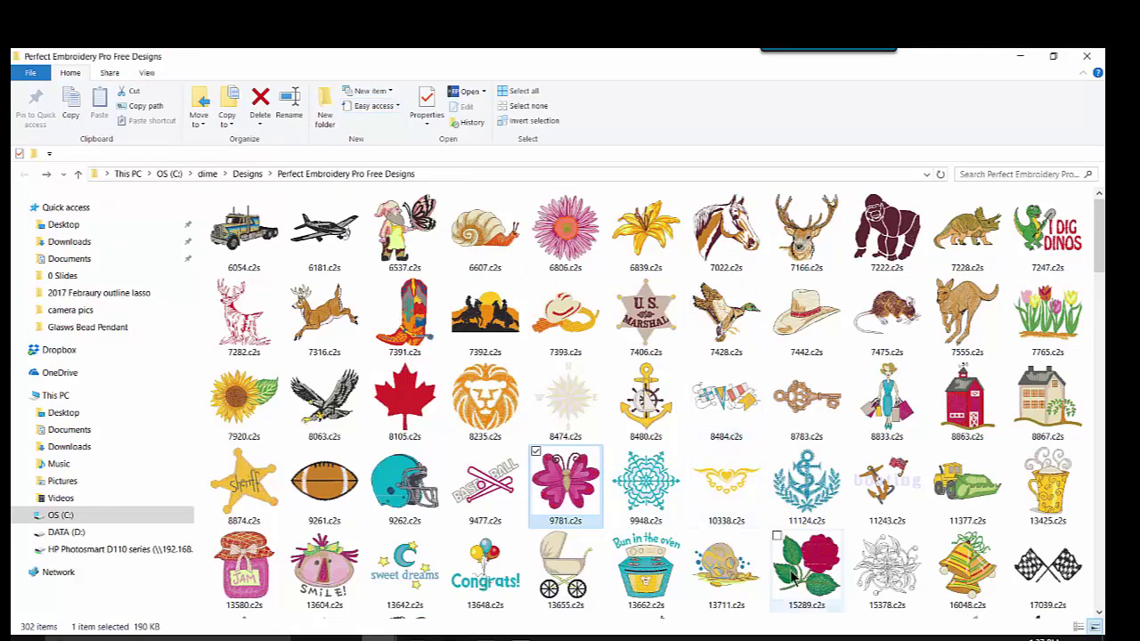
pyautogui.moveTo(810, 574)
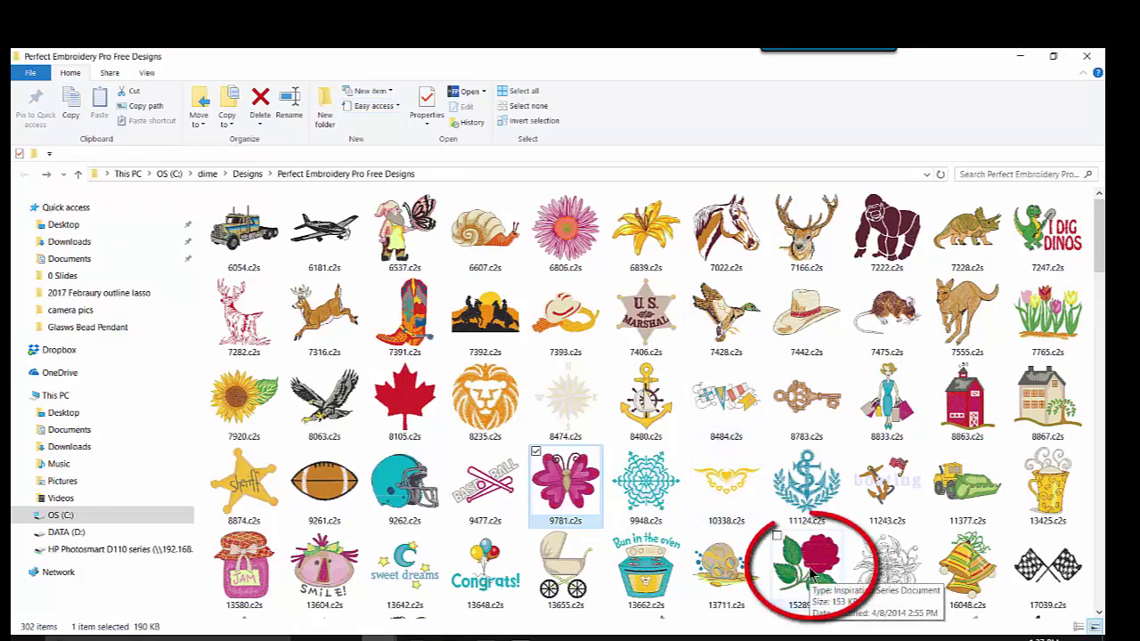
pyautogui.doubleClick(810, 574)
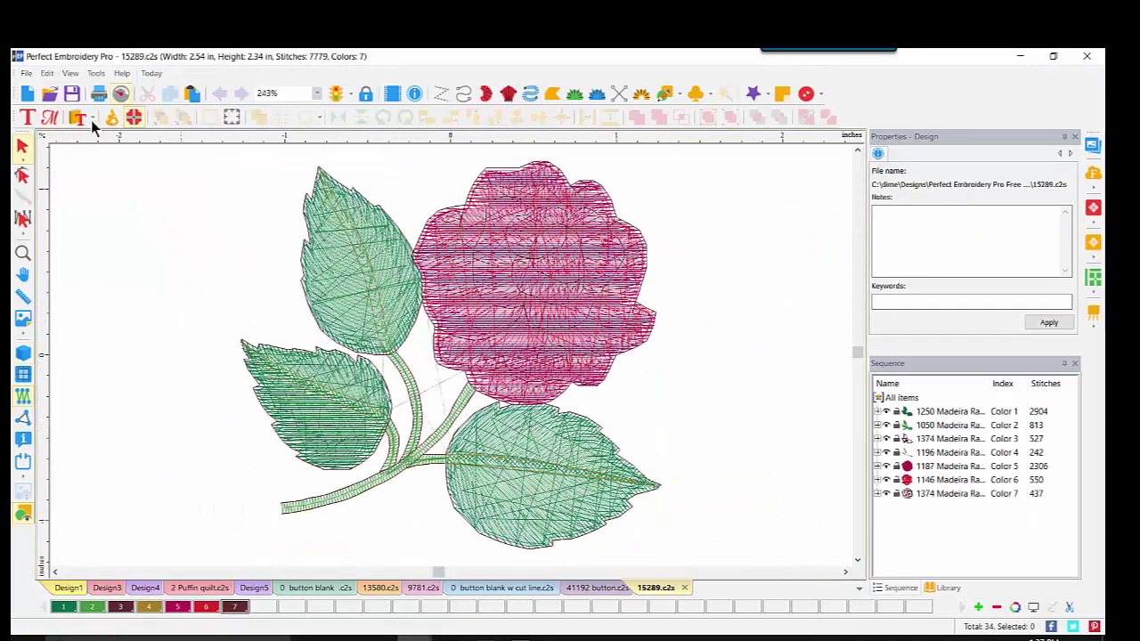
pyautogui.click(22, 355)
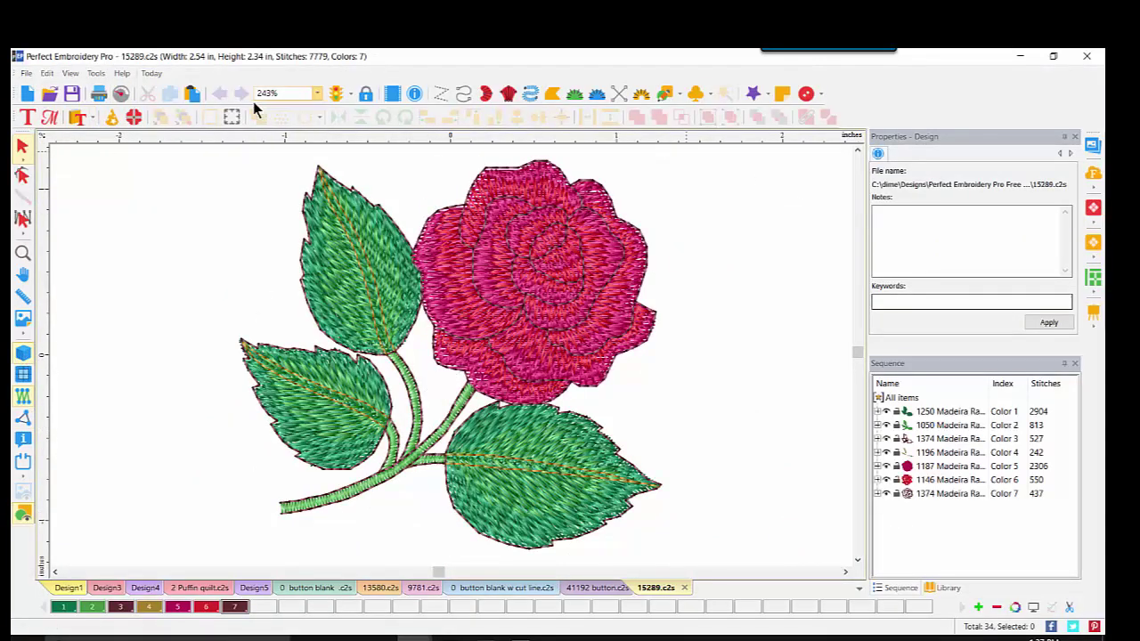
# Merge the 0 button blank .c2s circle from the parent of the Button Jewelry folder into the rose design
pyautogui.click(25, 73)
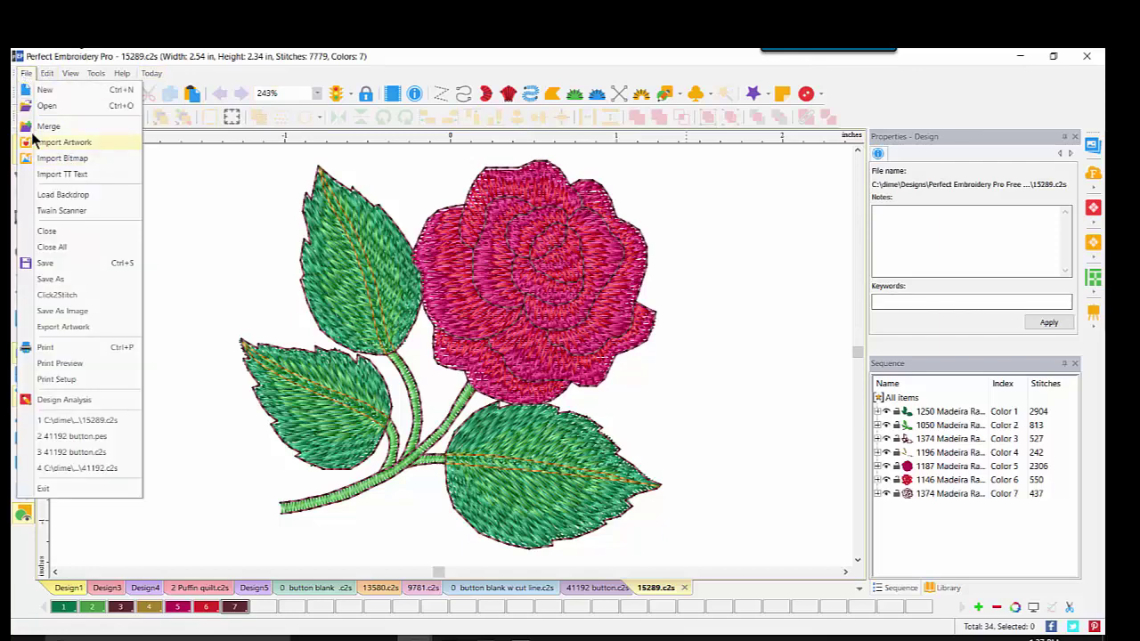
pyautogui.click(35, 126)
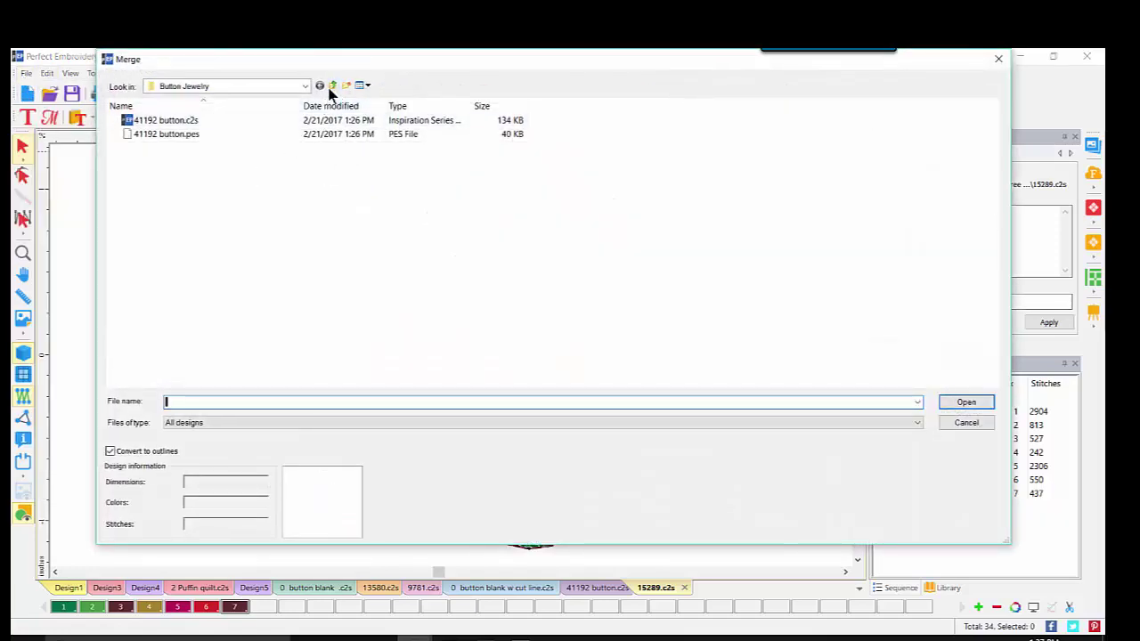
pyautogui.click(332, 86)
pyautogui.click(307, 158)
pyautogui.doubleClick(307, 159)
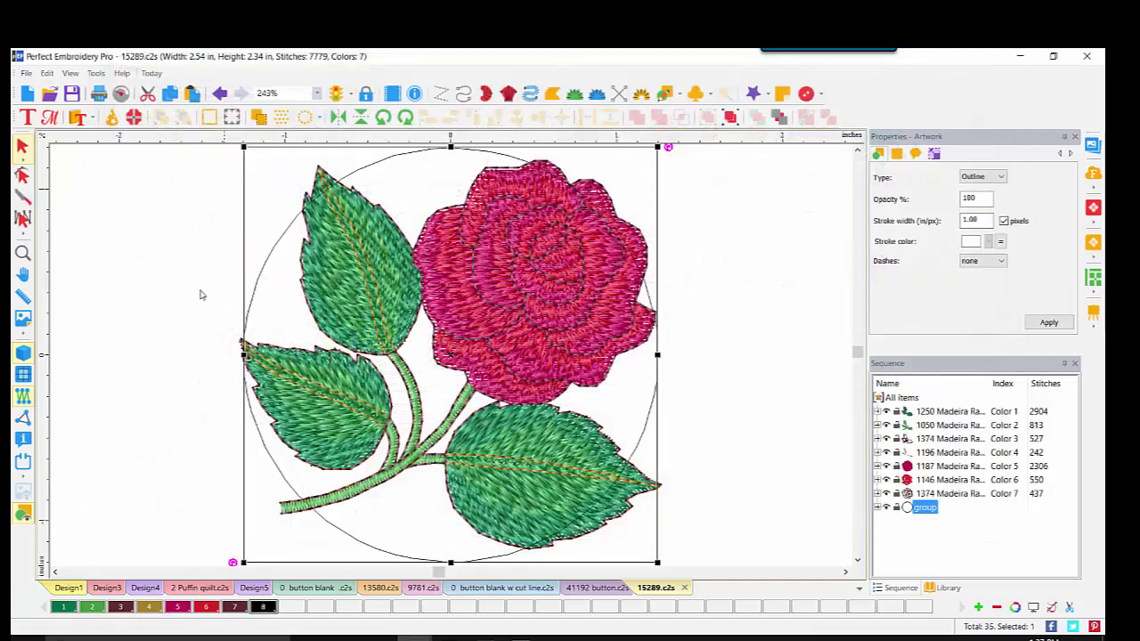
# Group all the rose's stitch objects with the circle temporarily hidden, and show the circle again
pyautogui.click(317, 92)
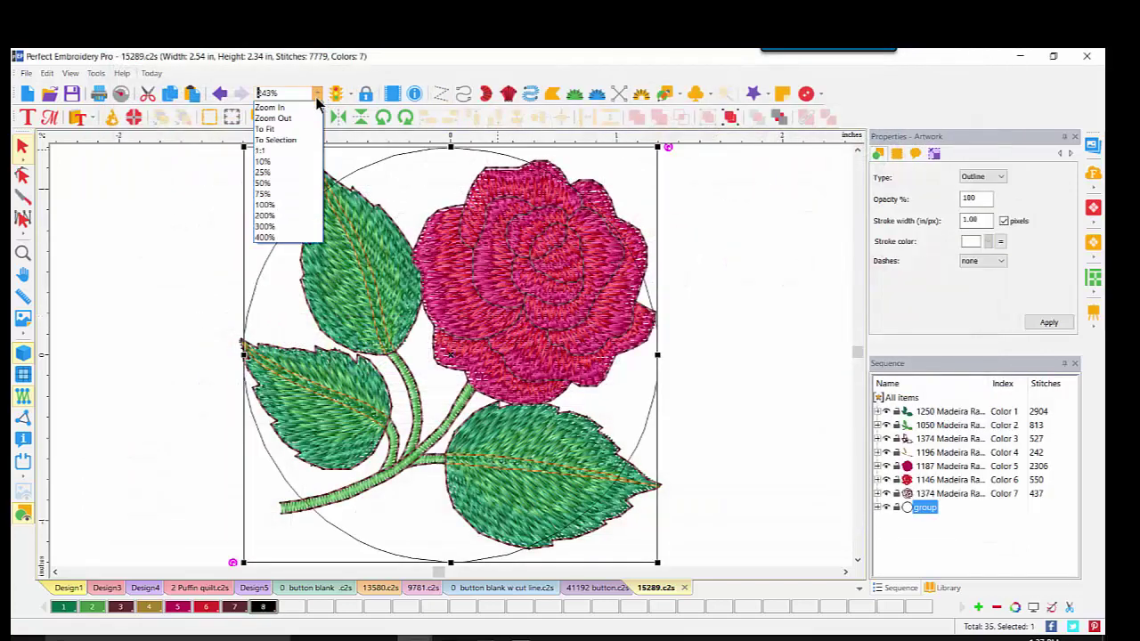
pyautogui.click(278, 216)
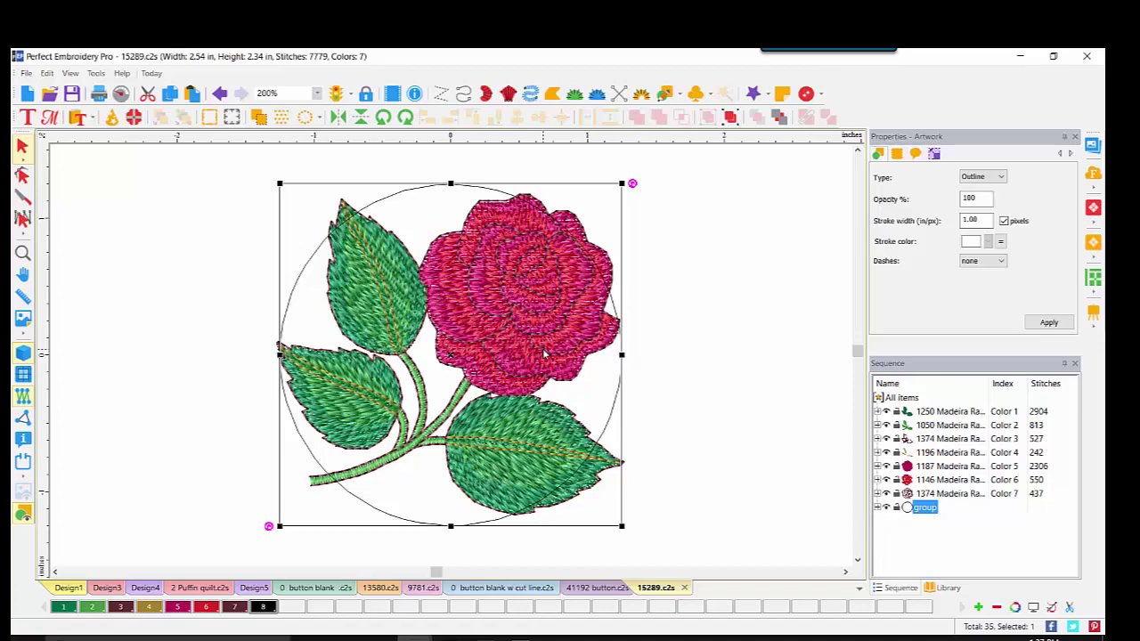
pyautogui.click(886, 506)
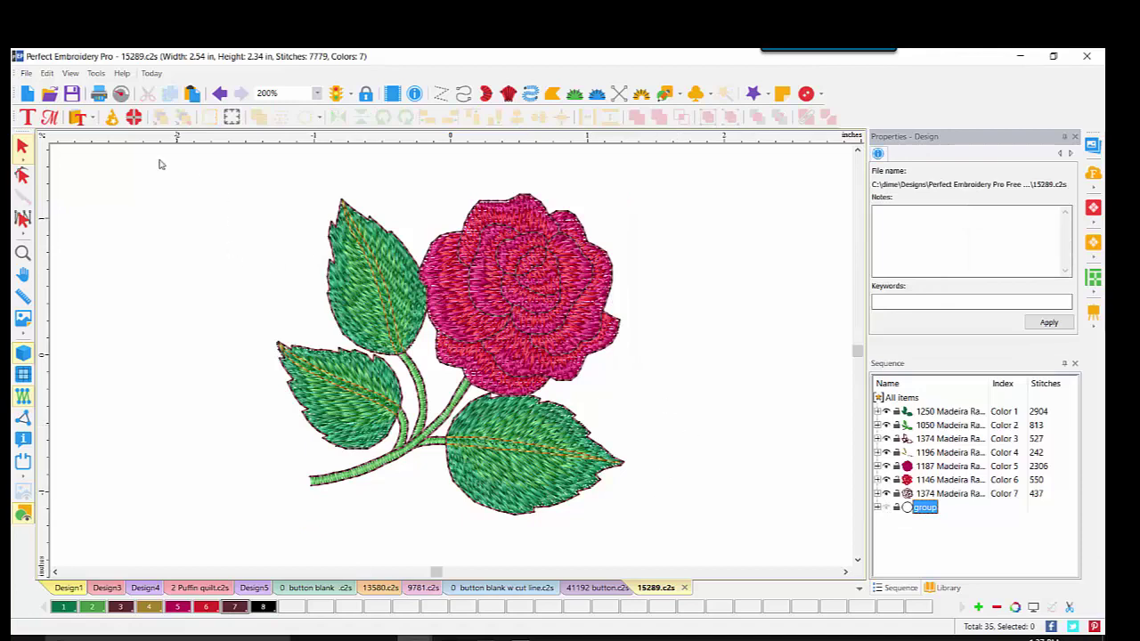
pyautogui.moveTo(149, 153); pyautogui.dragTo(734, 564)
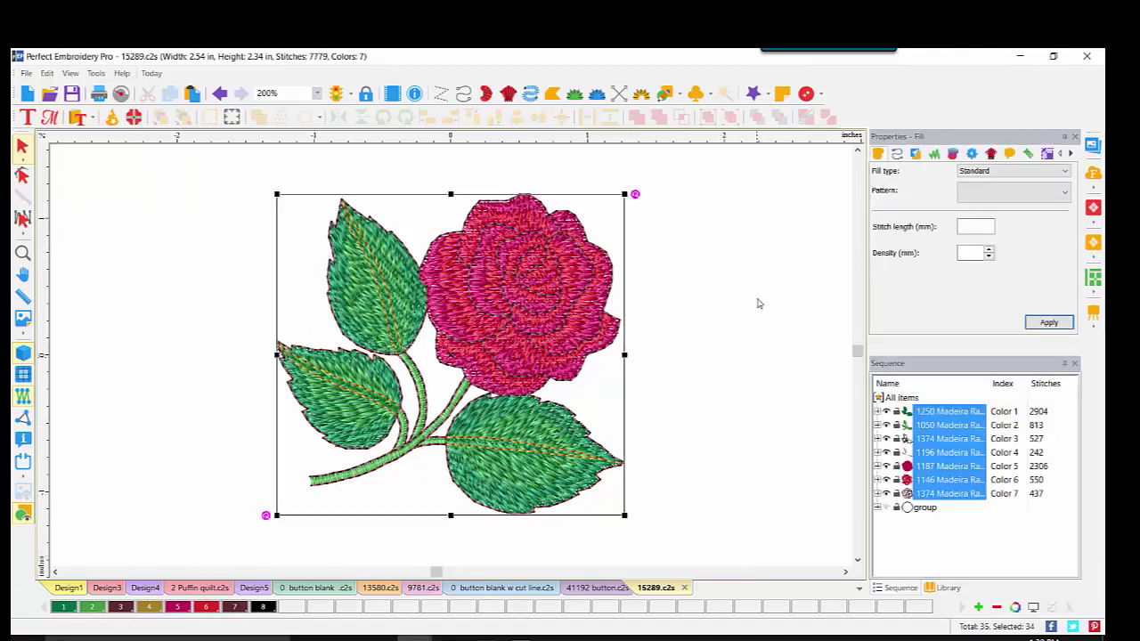
pyautogui.click(707, 119)
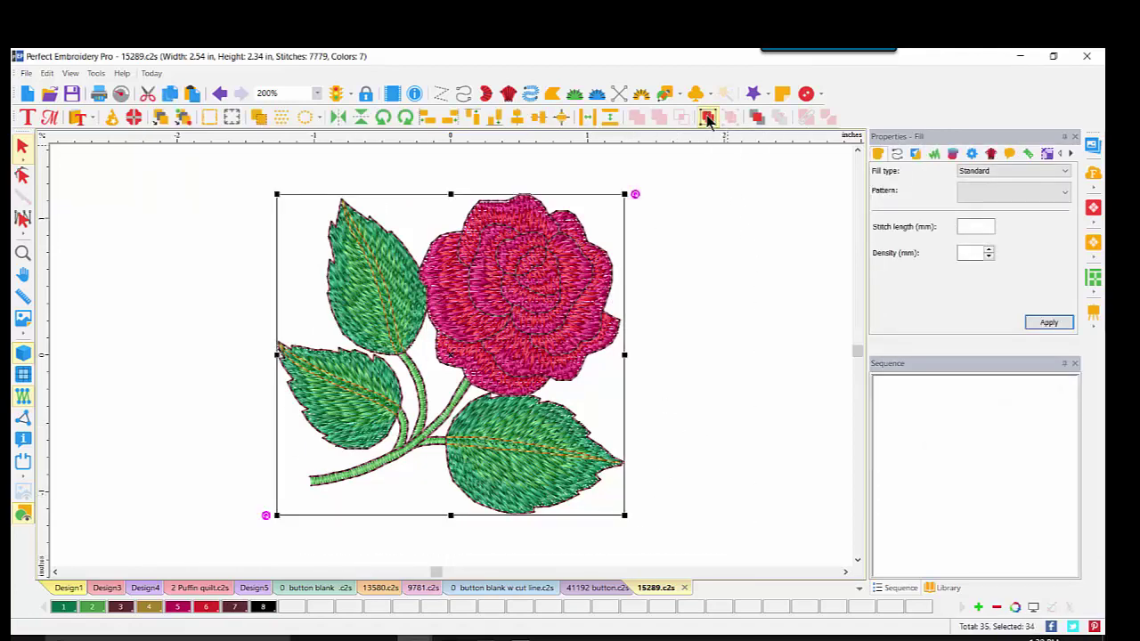
pyautogui.click(882, 425)
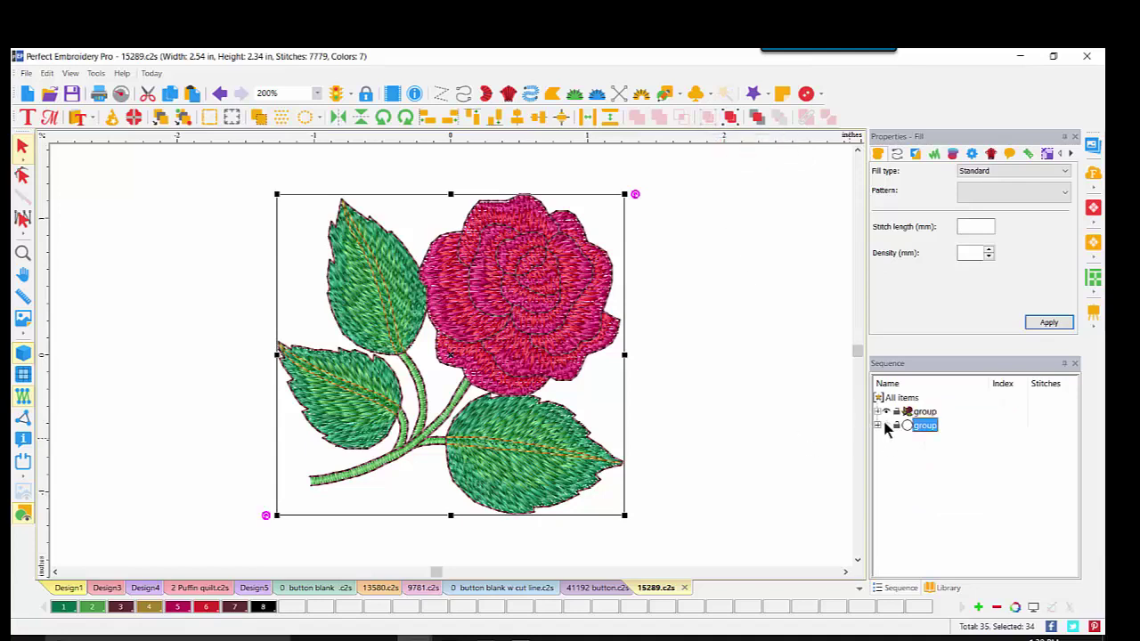
# Set the rose group's width to 2 inches, maintaining the aspect ratio and regenerating stitches
pyautogui.click(926, 412)
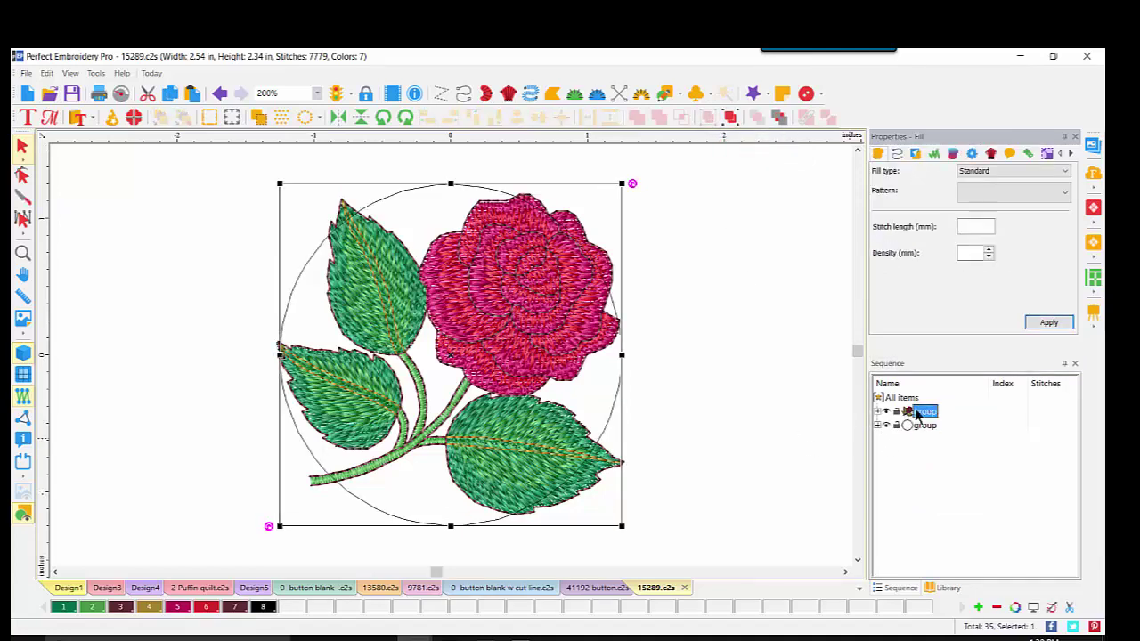
pyautogui.click(1047, 155)
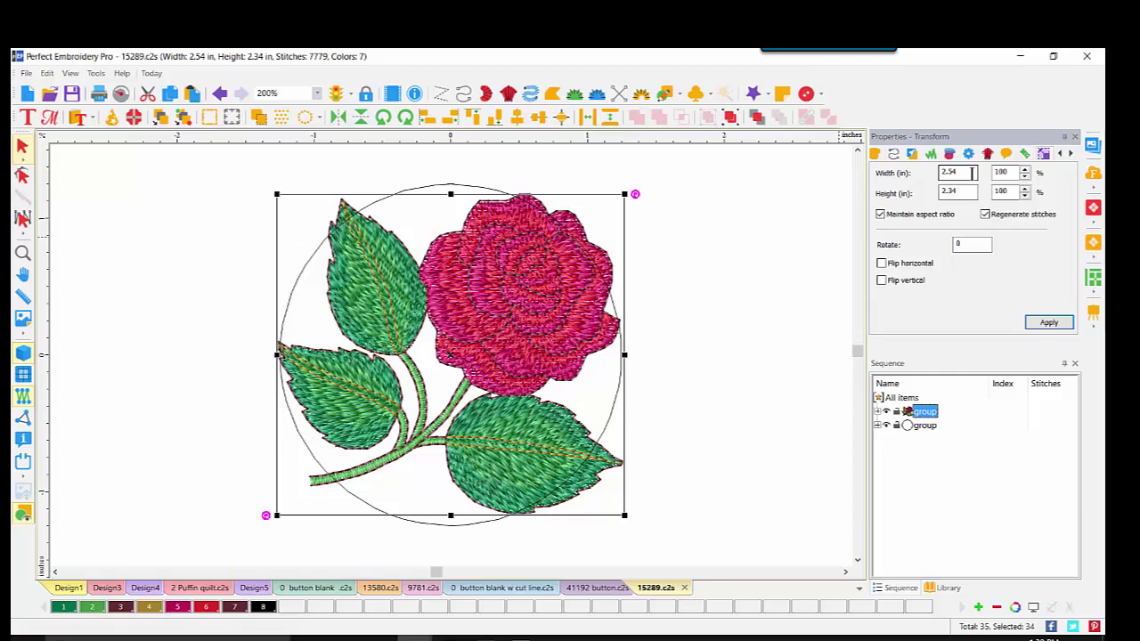
pyautogui.moveTo(971, 174); pyautogui.dragTo(917, 169)
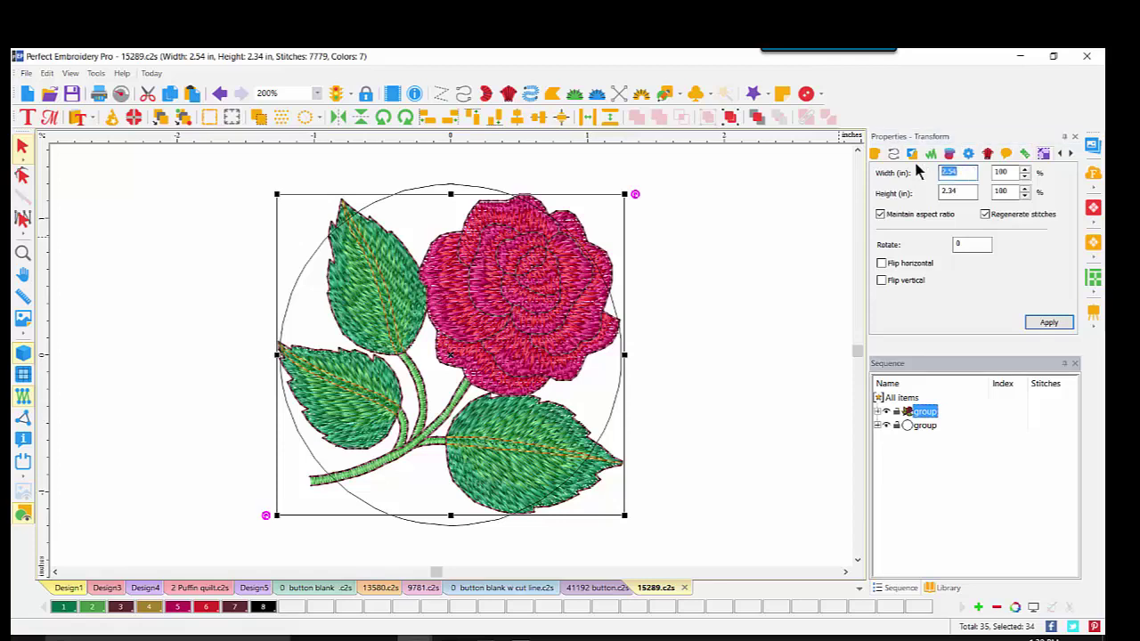
pyautogui.write('2')
pyautogui.click(1042, 323)
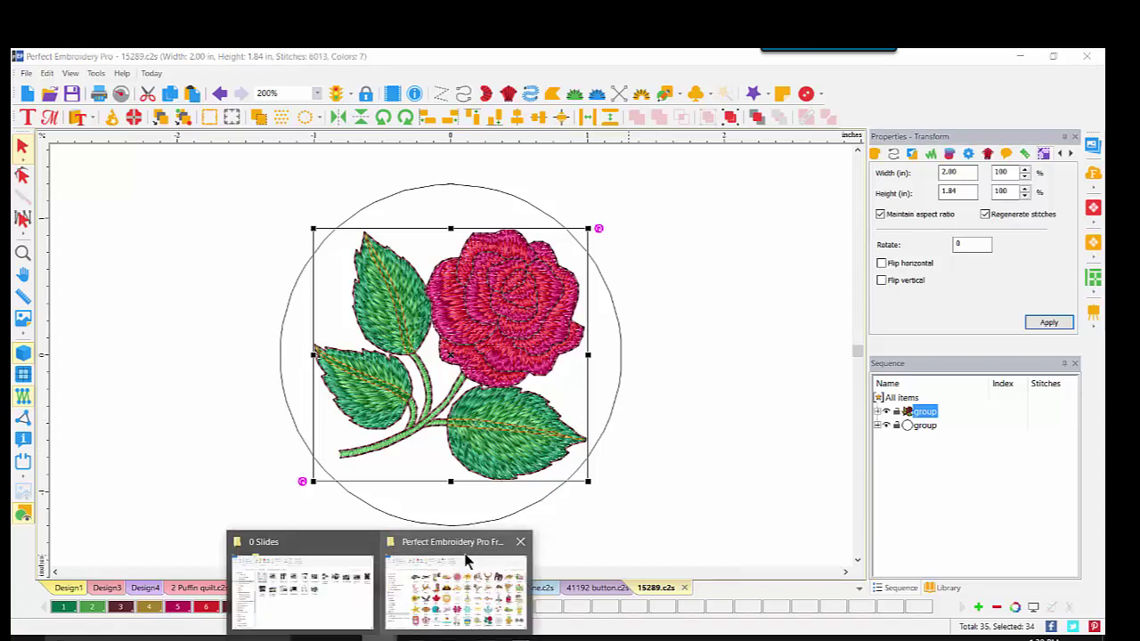
# Open the bells design 16048.c2s from File Explorer and merge the circular button blank into it, displayed in 3D
pyautogui.click(469, 561)
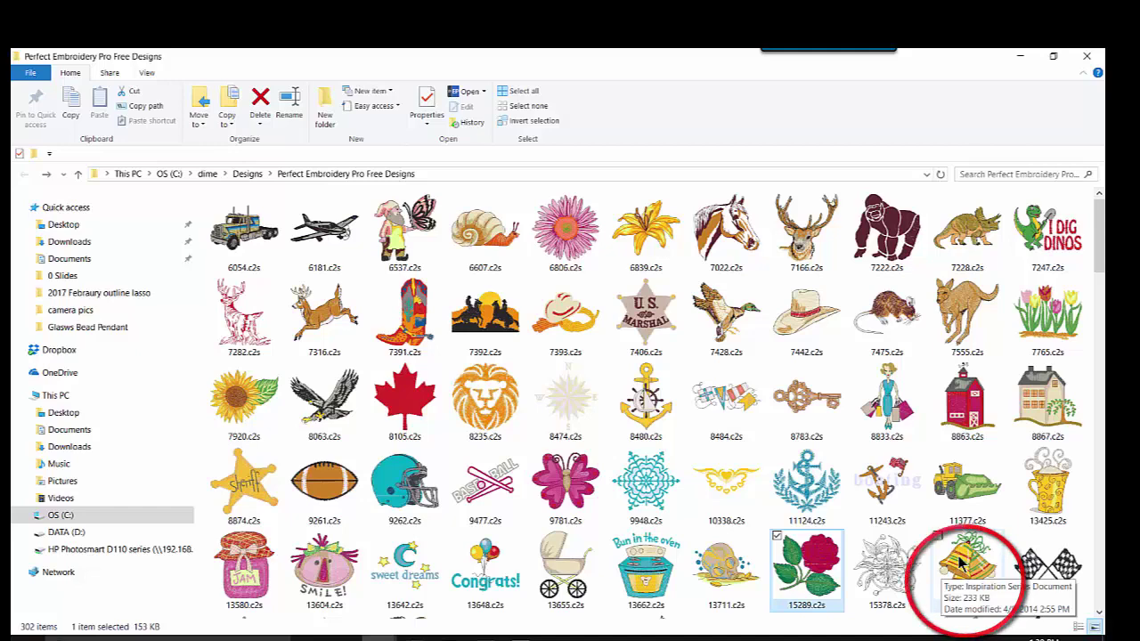
pyautogui.doubleClick(960, 559)
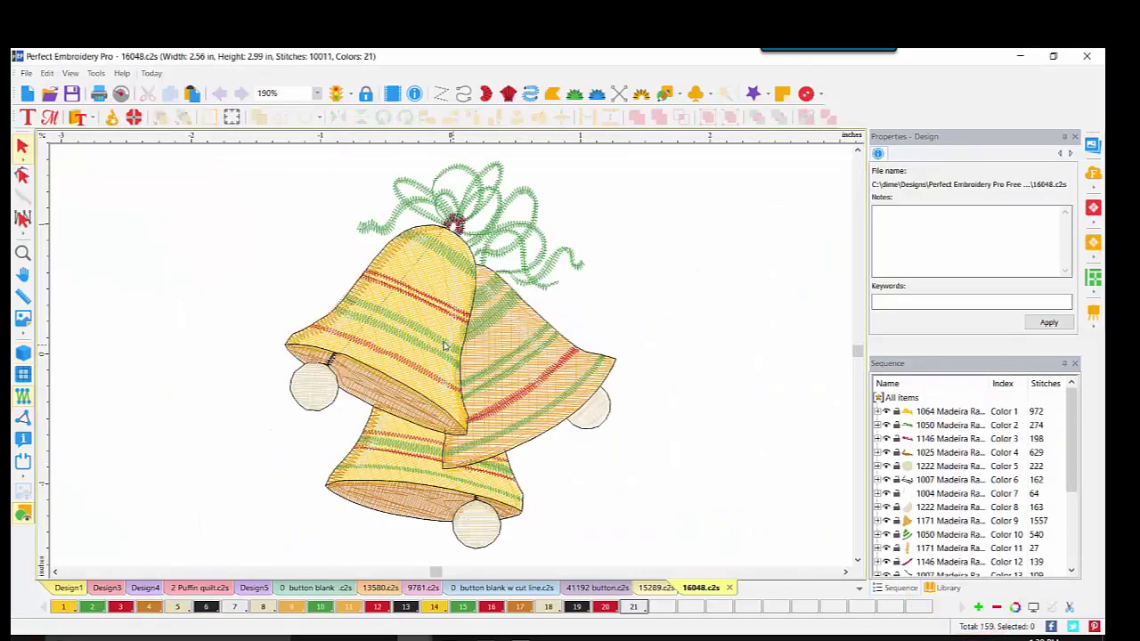
pyautogui.click(27, 75)
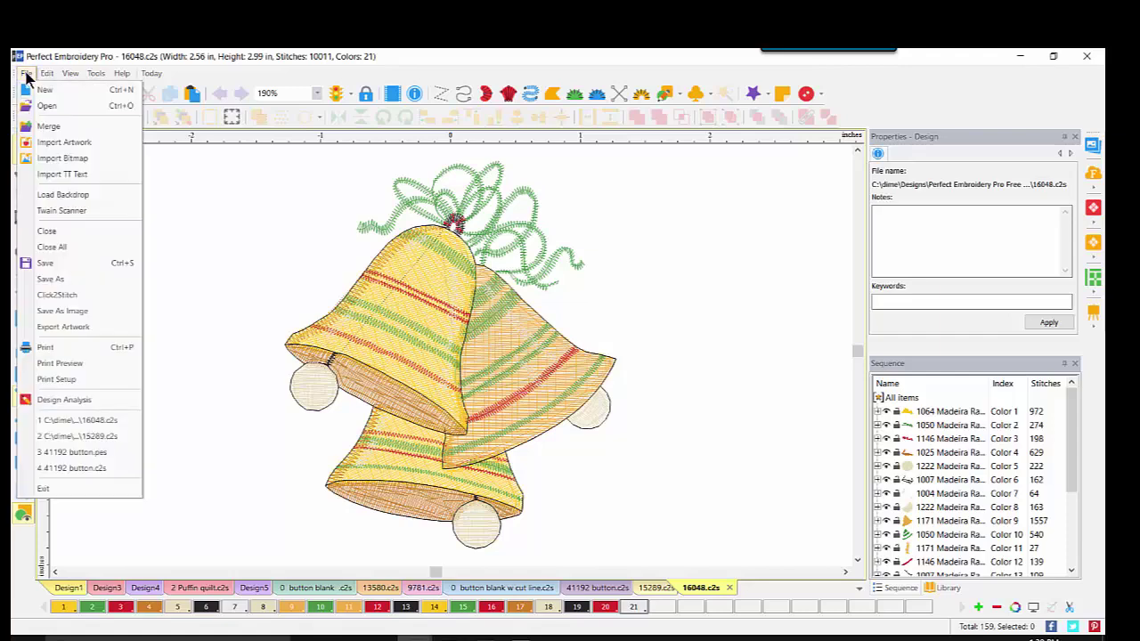
pyautogui.click(71, 127)
pyautogui.doubleClick(323, 156)
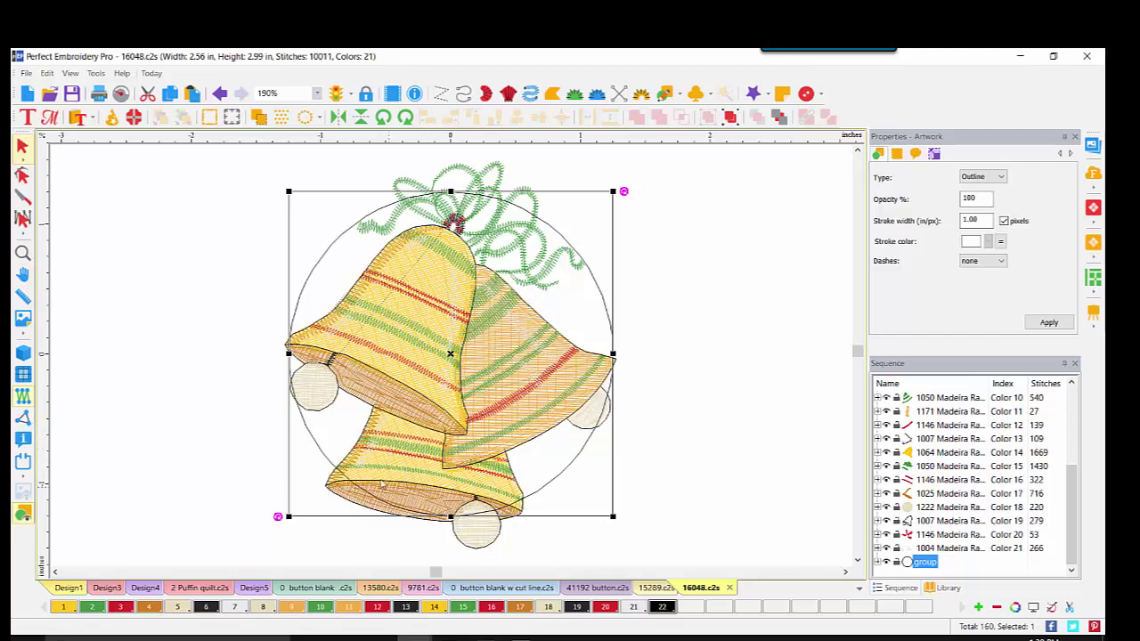
pyautogui.click(23, 354)
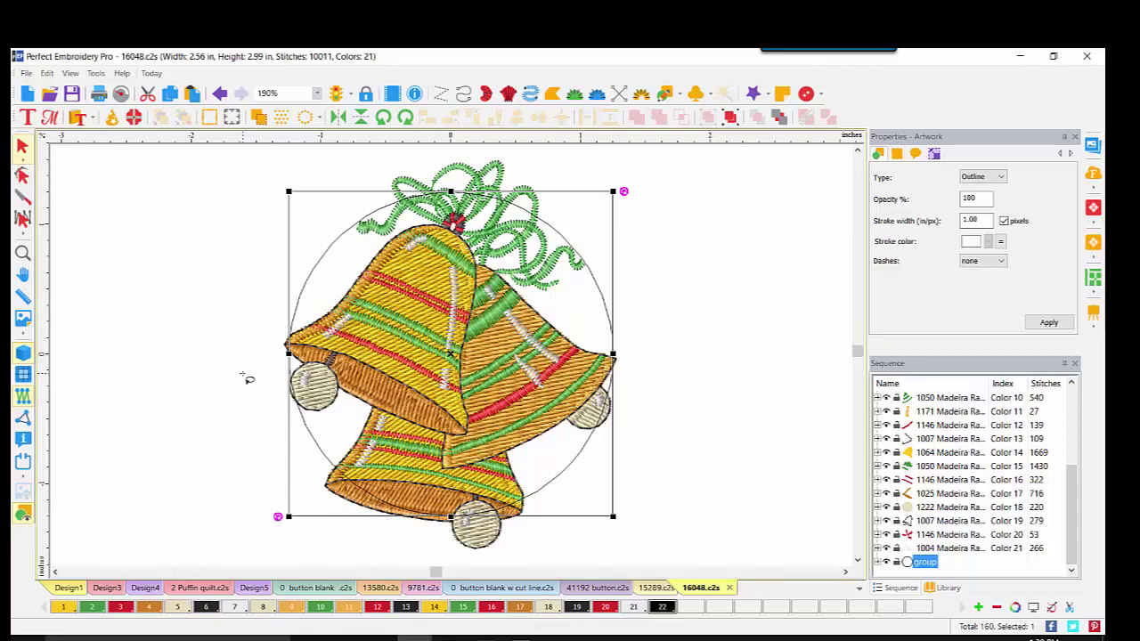
# Delete the lowest of the three bells, including its clapper, stripes, outline and leftover yellow fill
pyautogui.moveTo(242, 375)
pyautogui.mouseDown()
pyautogui.moveTo(262, 478)
pyautogui.moveTo(349, 559)
pyautogui.moveTo(483, 572)
pyautogui.moveTo(583, 539)
pyautogui.moveTo(591, 491)
pyautogui.moveTo(569, 460)
pyautogui.moveTo(490, 446)
pyautogui.moveTo(380, 403)
pyautogui.moveTo(286, 437)
pyautogui.moveTo(233, 376)
pyautogui.mouseUp()
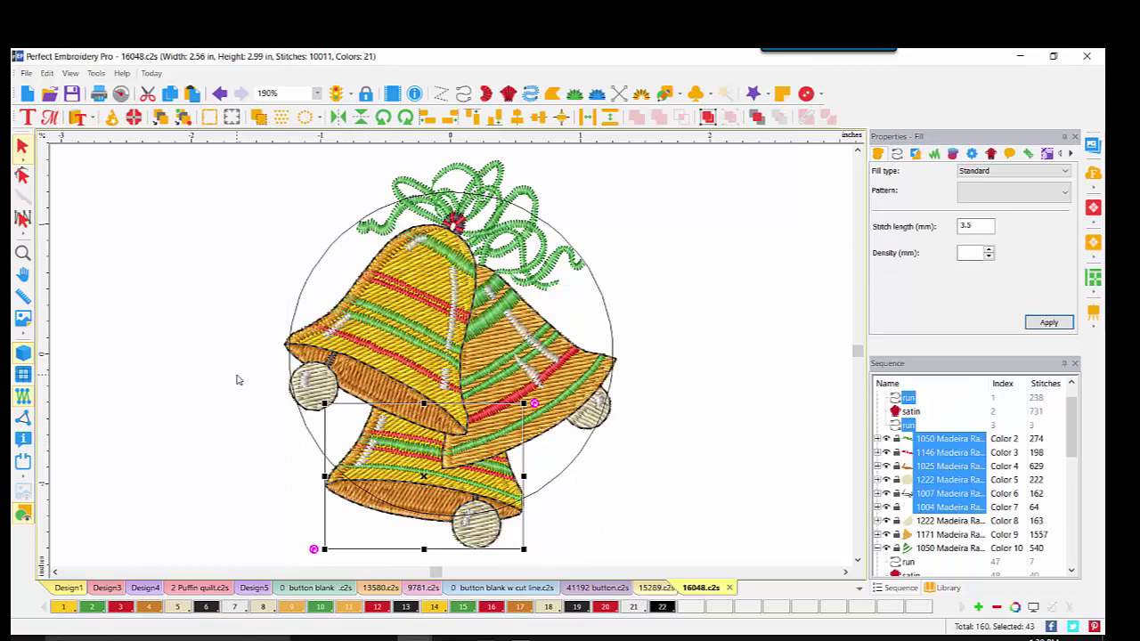
pyautogui.press('Delete')
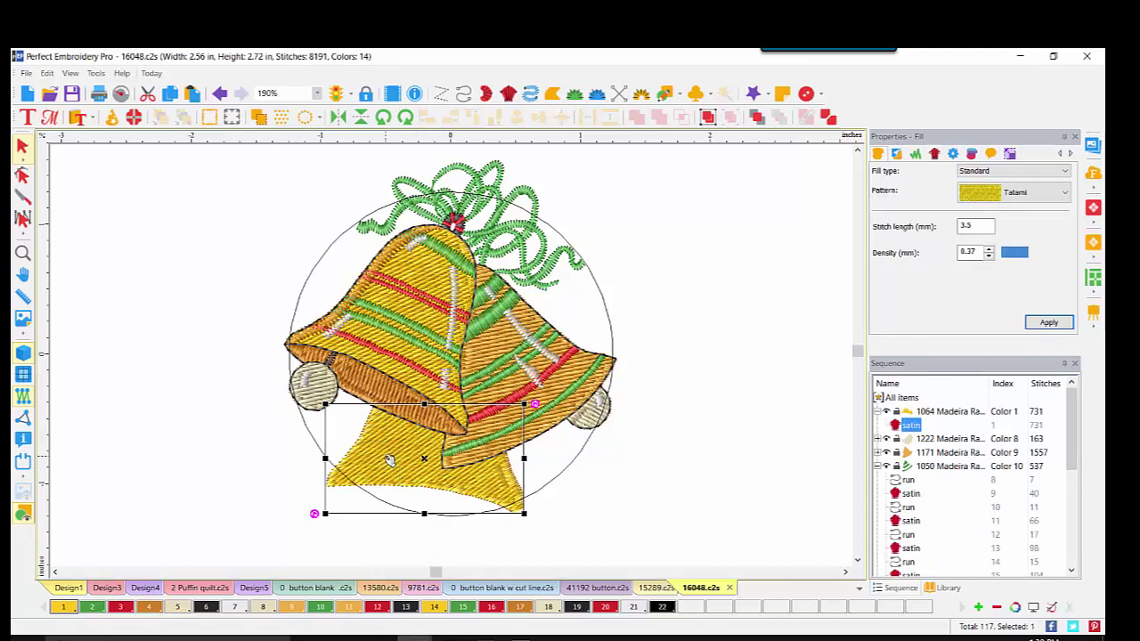
pyautogui.moveTo(389, 459); pyautogui.dragTo(717, 461)
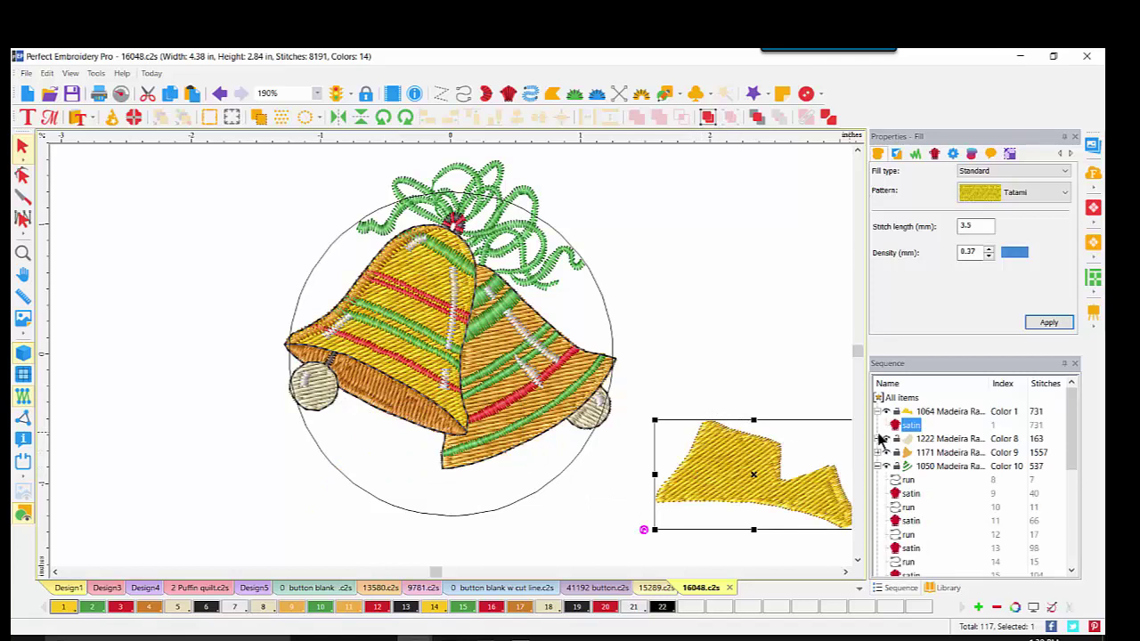
pyautogui.press('Delete')
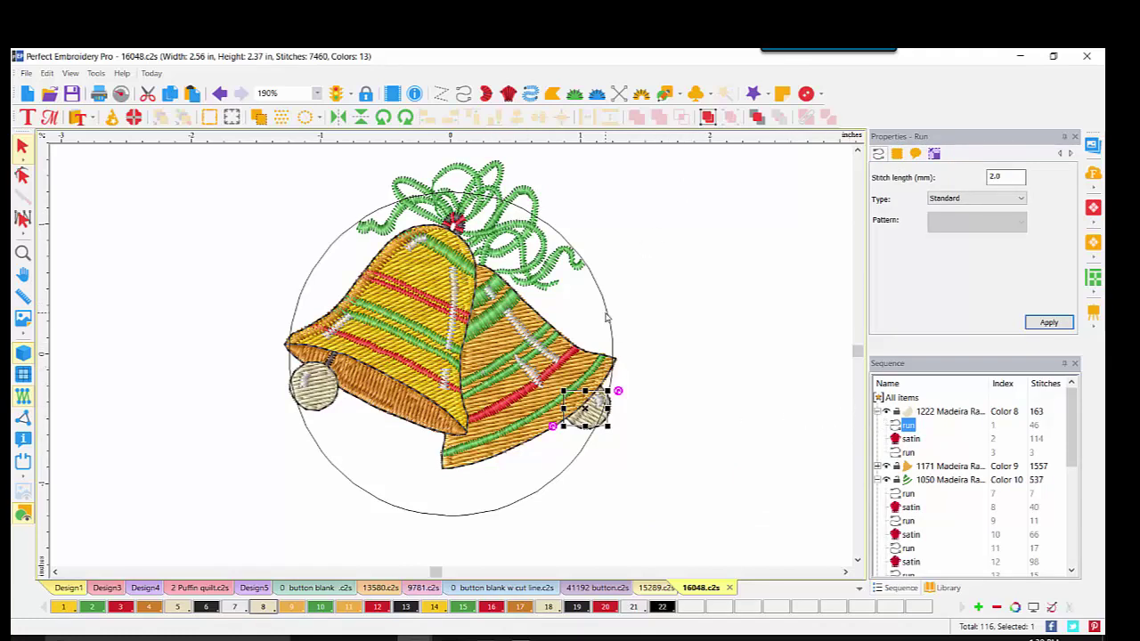
# Group all stitch objects of the two remaining bells with the circle temporarily hidden, and show the circle again
pyautogui.click(605, 316)
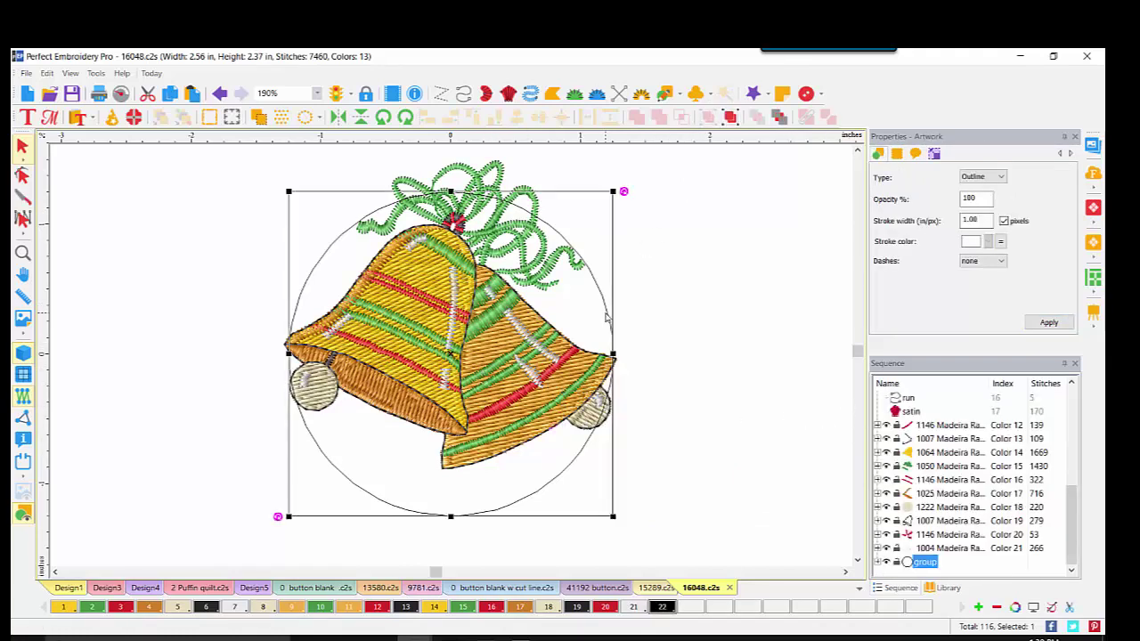
pyautogui.click(886, 562)
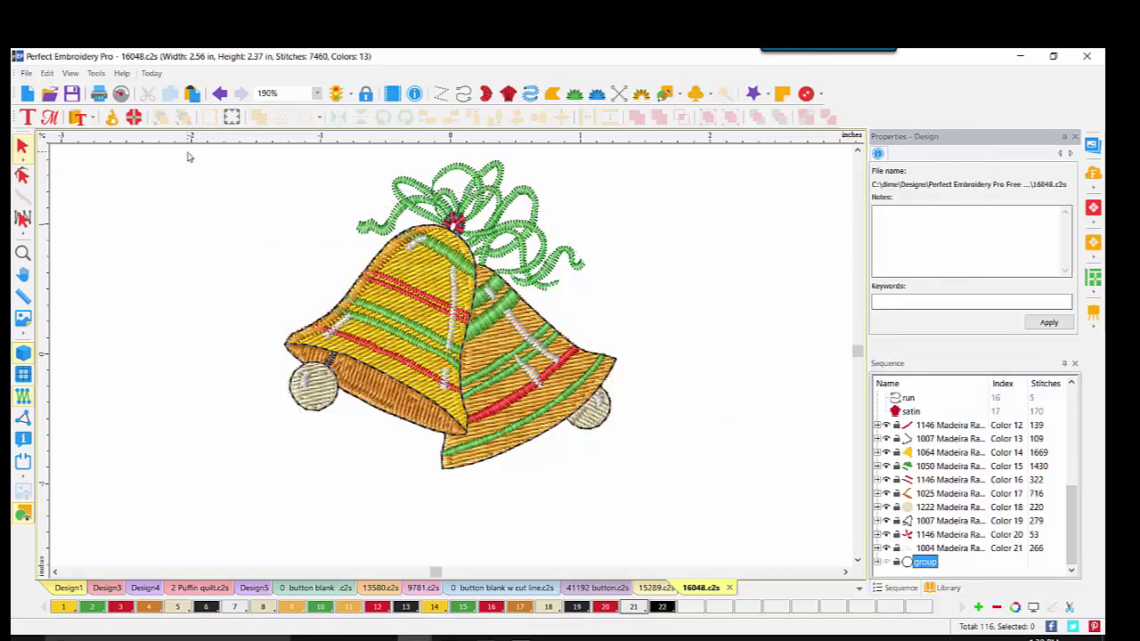
pyautogui.moveTo(187, 153); pyautogui.dragTo(685, 494)
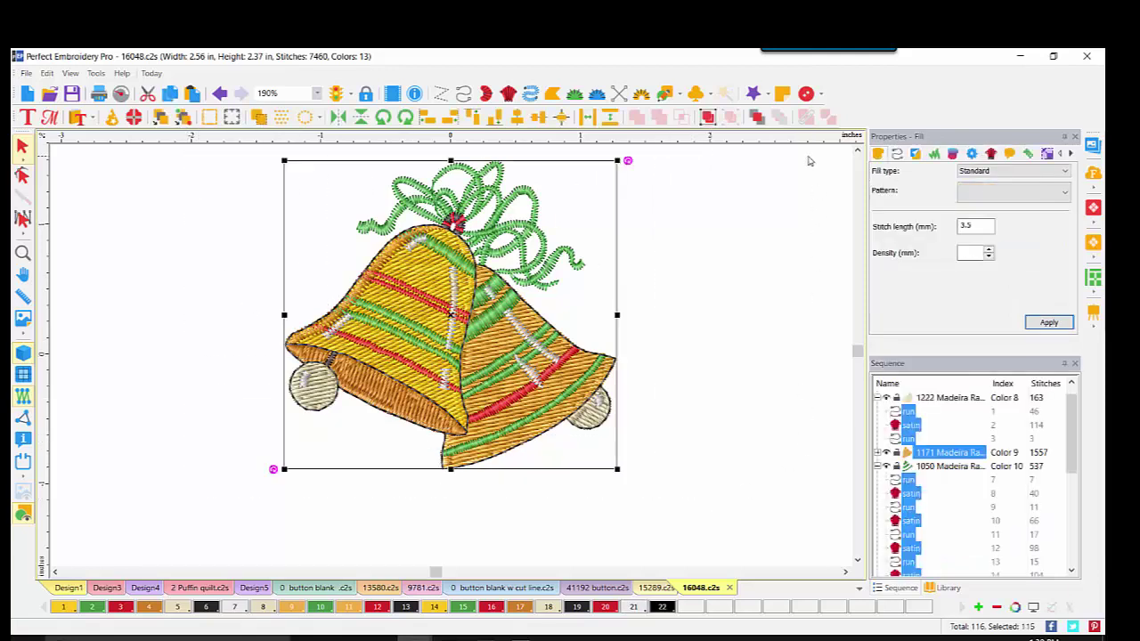
pyautogui.click(706, 117)
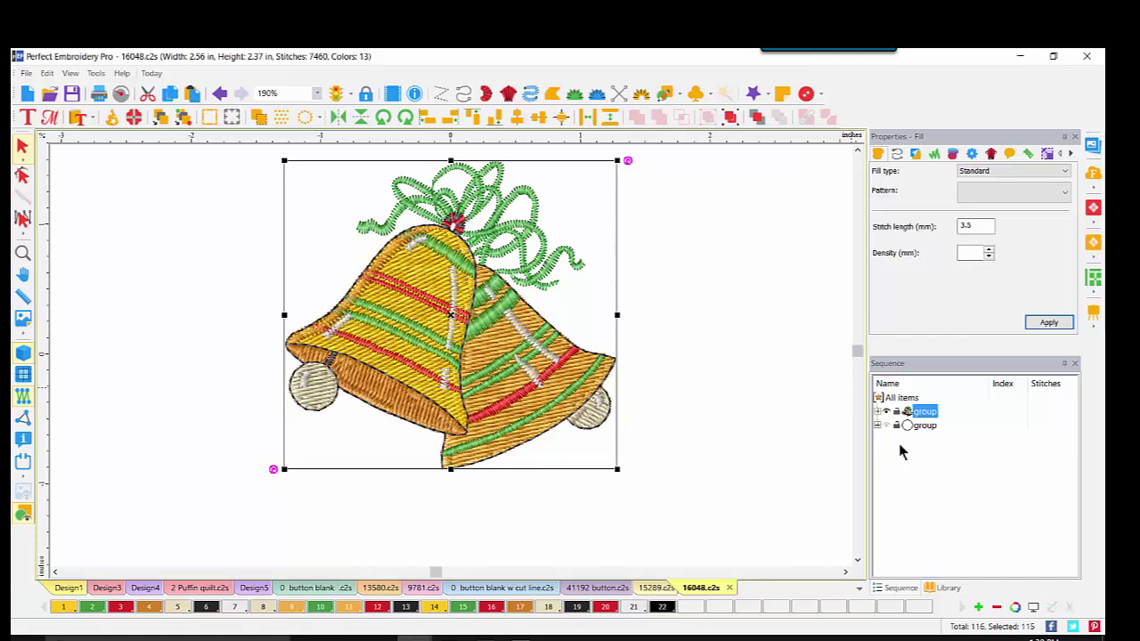
pyautogui.click(886, 424)
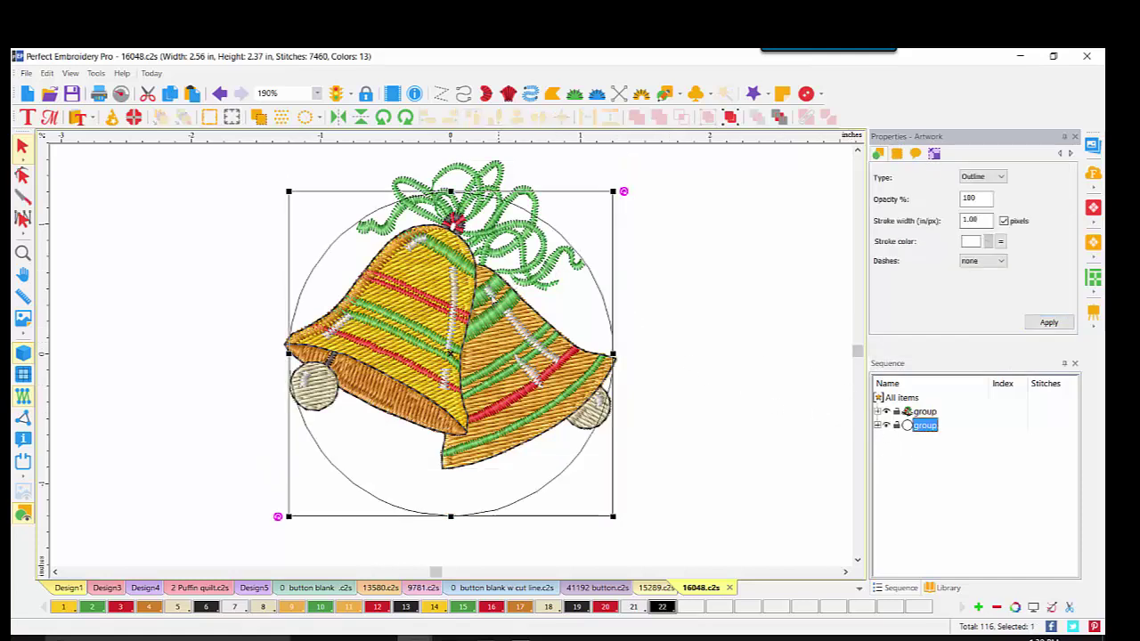
pyautogui.click(735, 208)
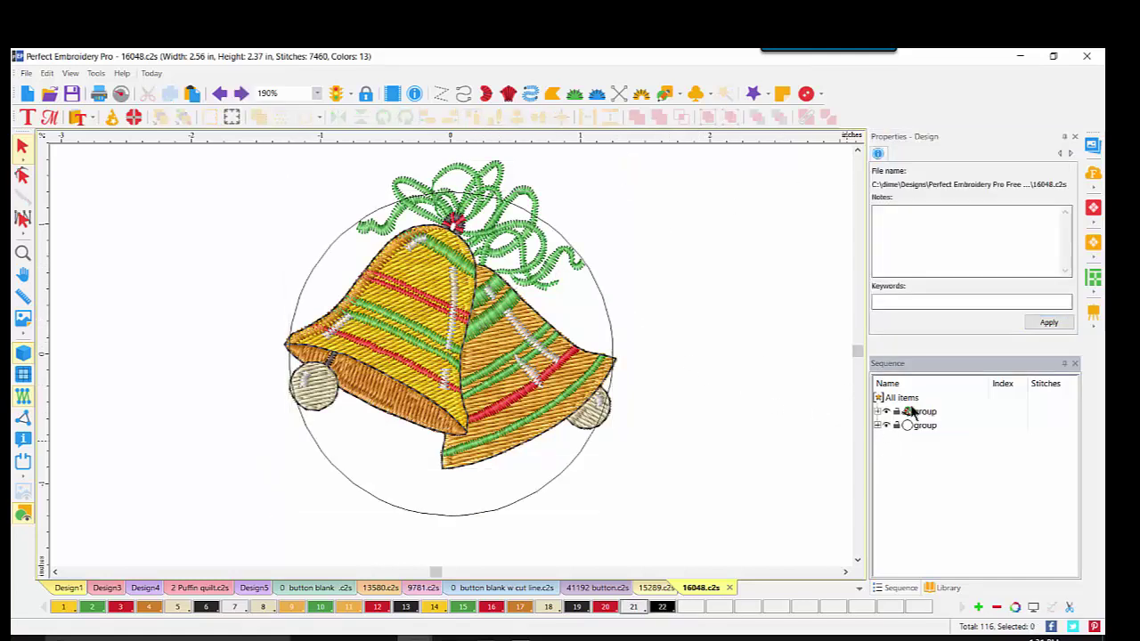
# Set the bells group's width to 2.25 inches, maintaining the aspect ratio and regenerating stitches
pyautogui.click(912, 411)
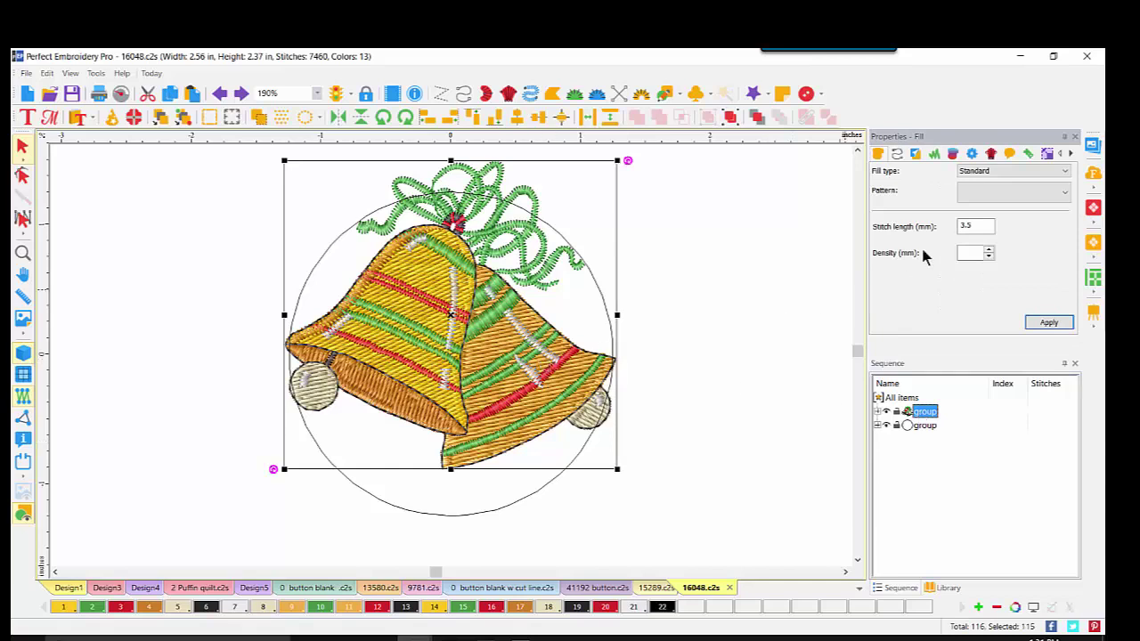
pyautogui.click(1043, 154)
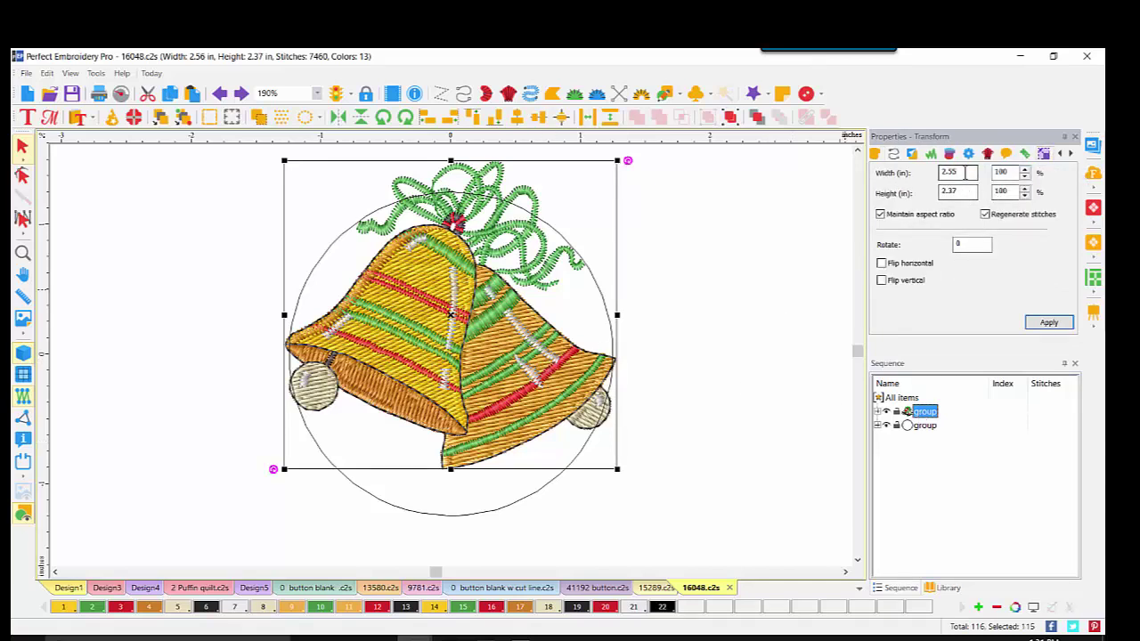
pyautogui.moveTo(966, 173); pyautogui.dragTo(911, 174)
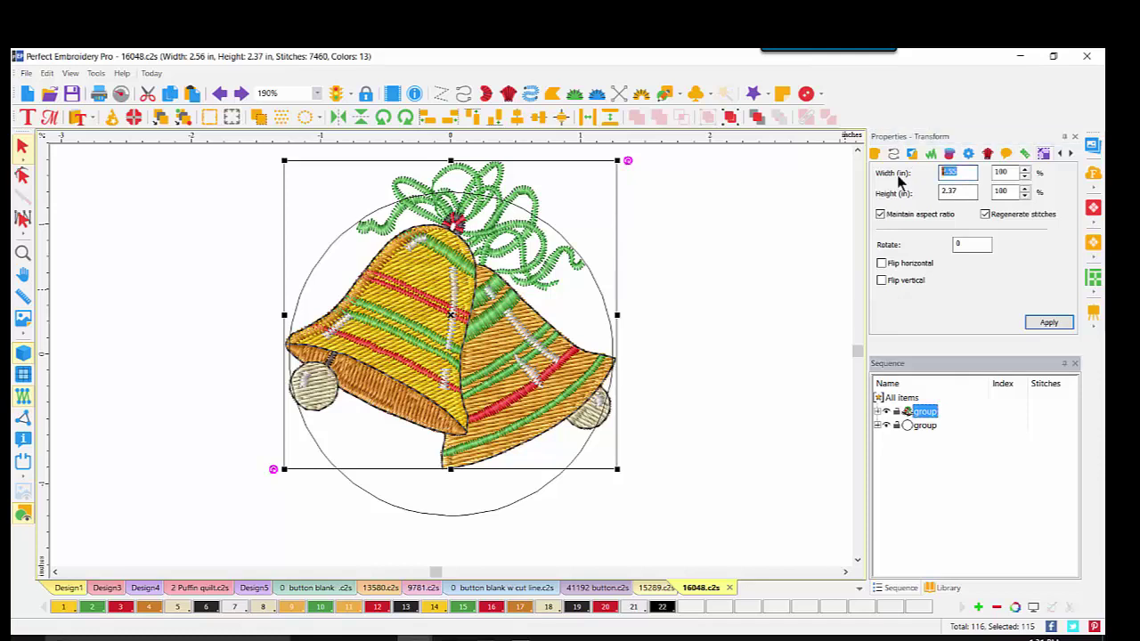
pyautogui.write('2.25')
pyautogui.click(1035, 323)
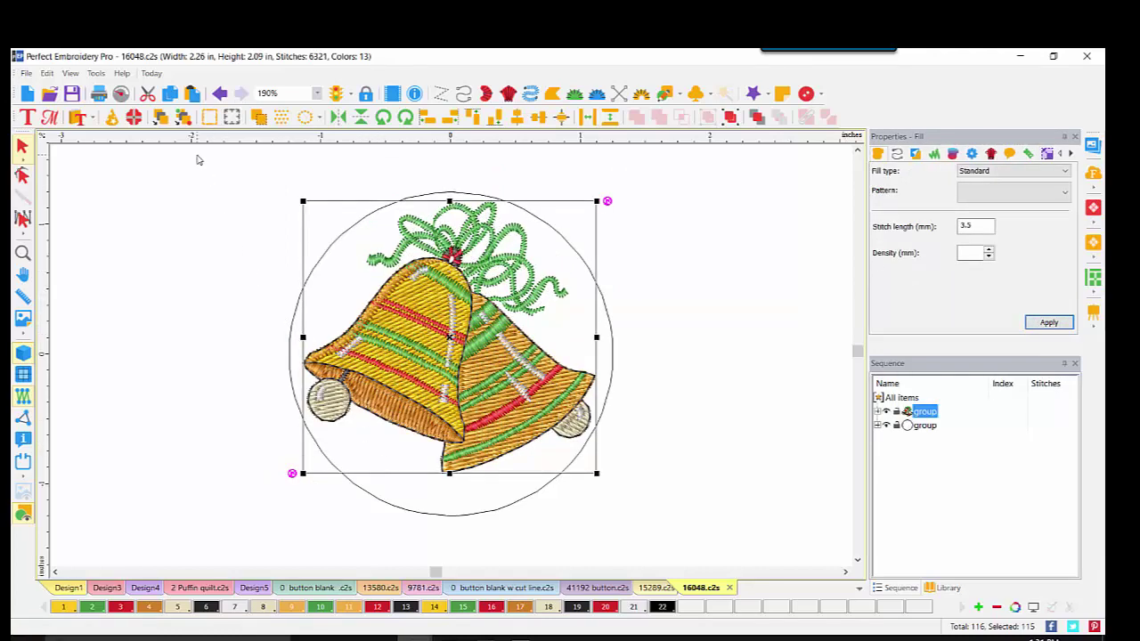
# Center the bells group on the circle, and shift it about 0.05 inches left and 0.12 inches up
pyautogui.moveTo(197, 157); pyautogui.dragTo(715, 544)
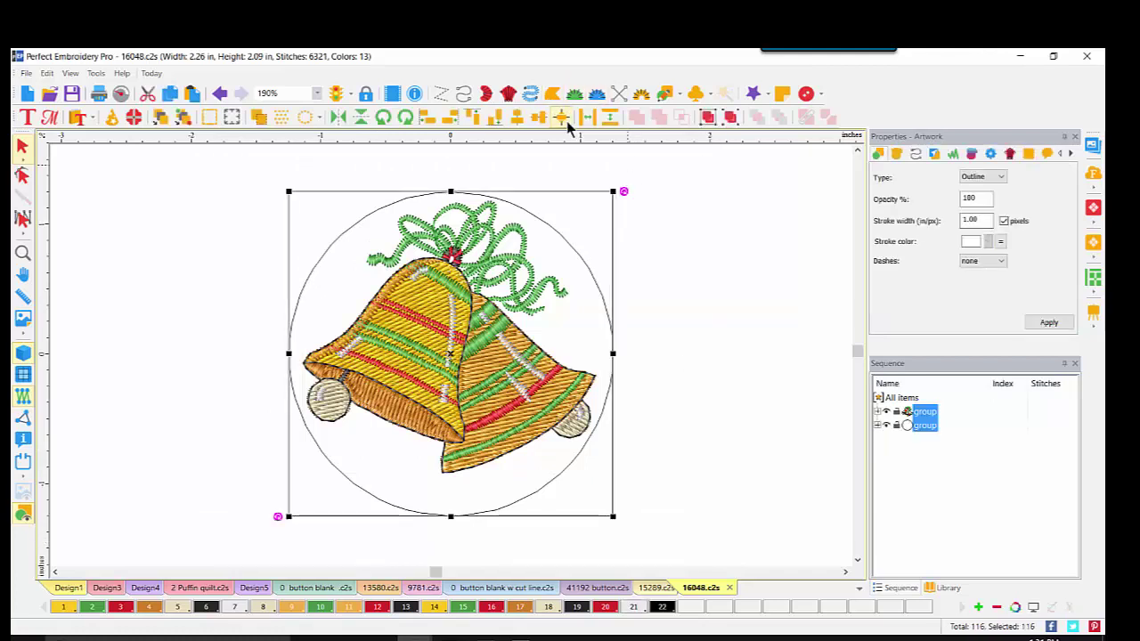
pyautogui.click(561, 118)
pyautogui.click(684, 237)
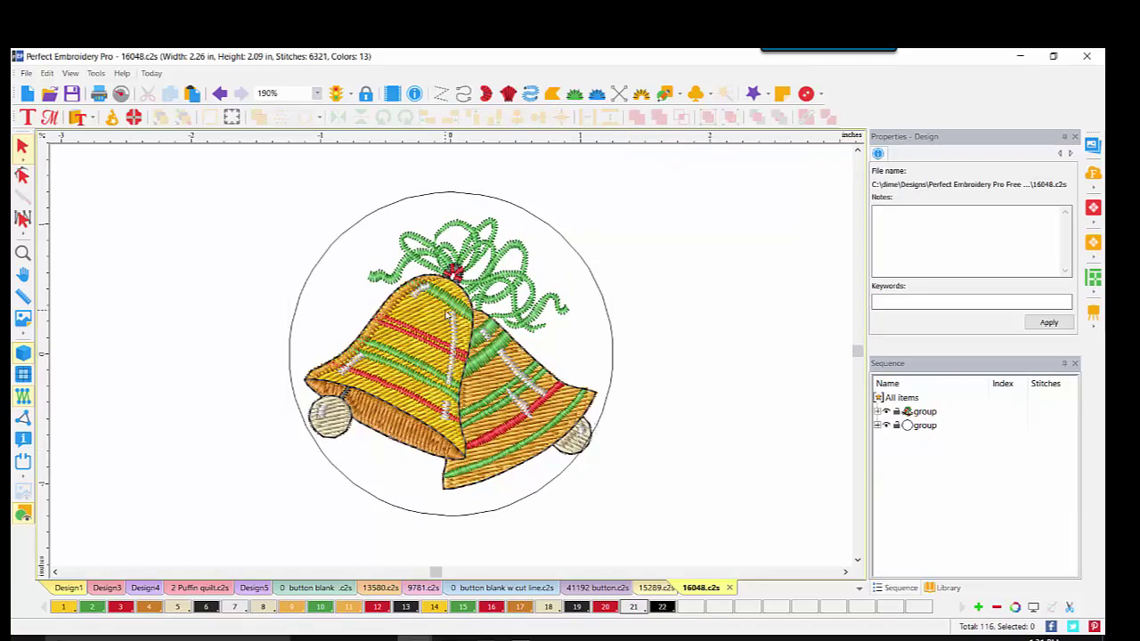
pyautogui.moveTo(418, 287); pyautogui.dragTo(410, 304)
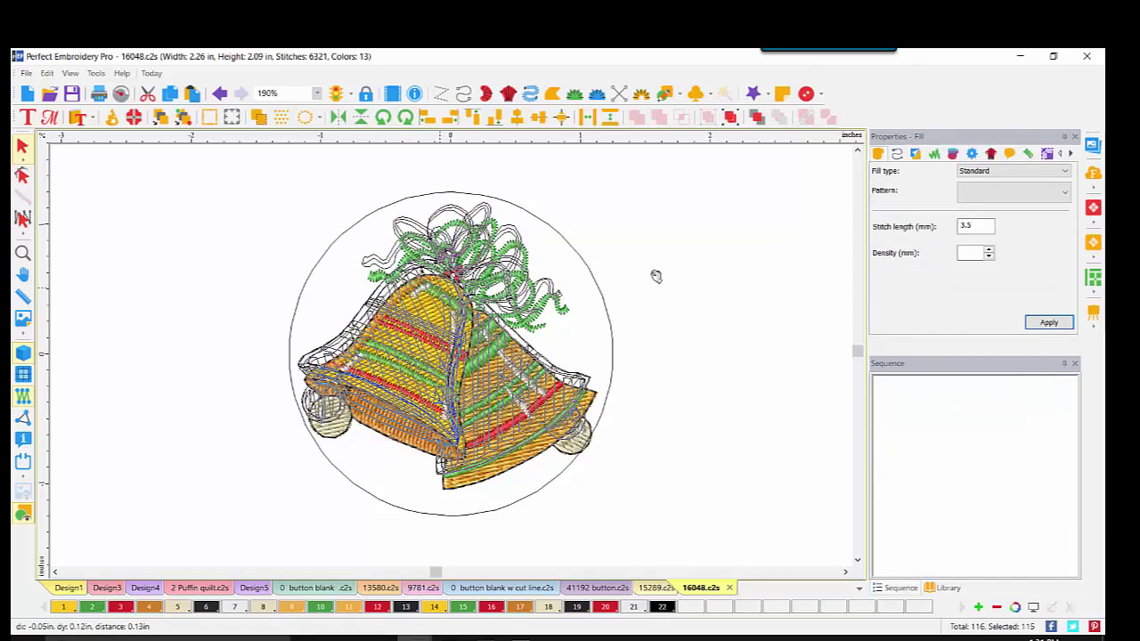
pyautogui.click(655, 275)
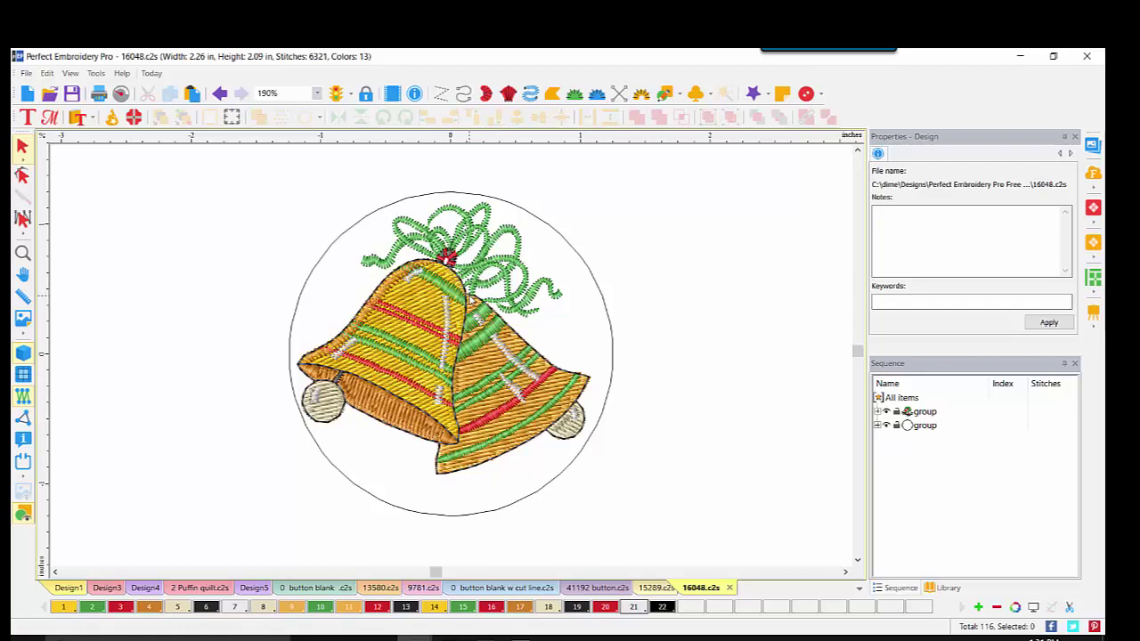
# Switch to File Explorer, search the free designs folder for 57723, and open the leafy vine design 57723.c2s in 3D view
pyautogui.moveTo(379, 638)
pyautogui.click(452, 592)
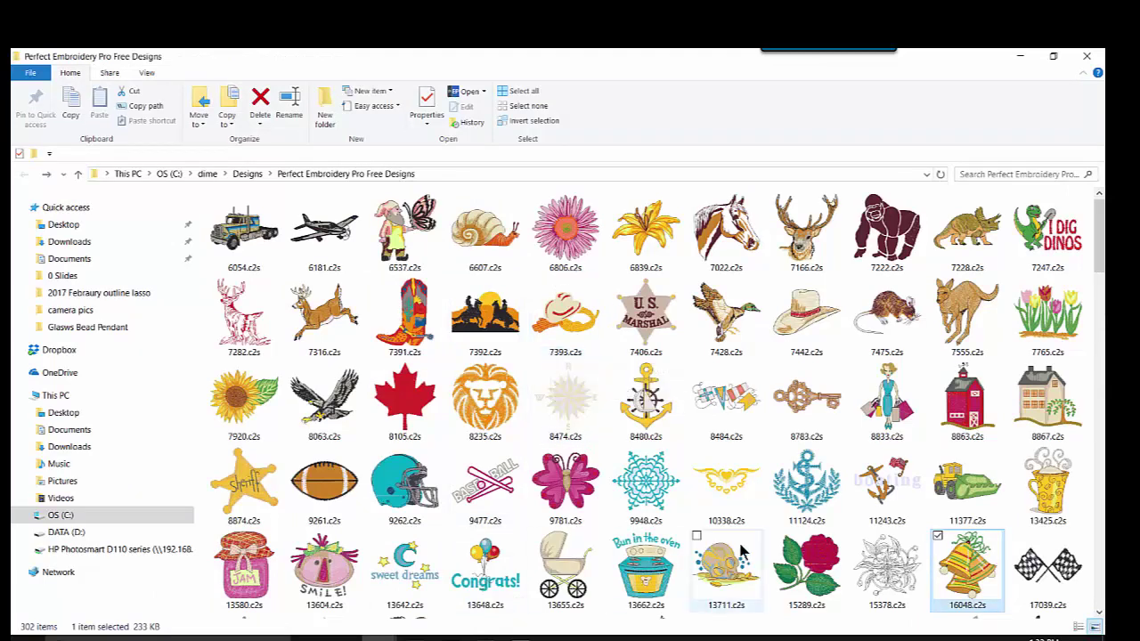
pyautogui.click(1022, 174)
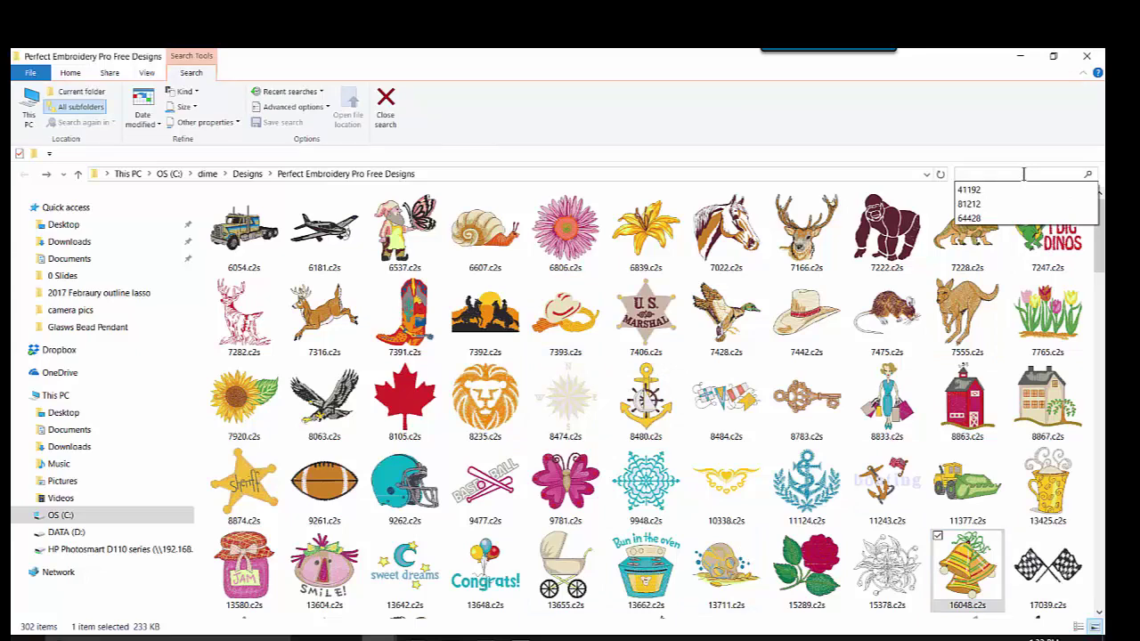
pyautogui.write('5772')
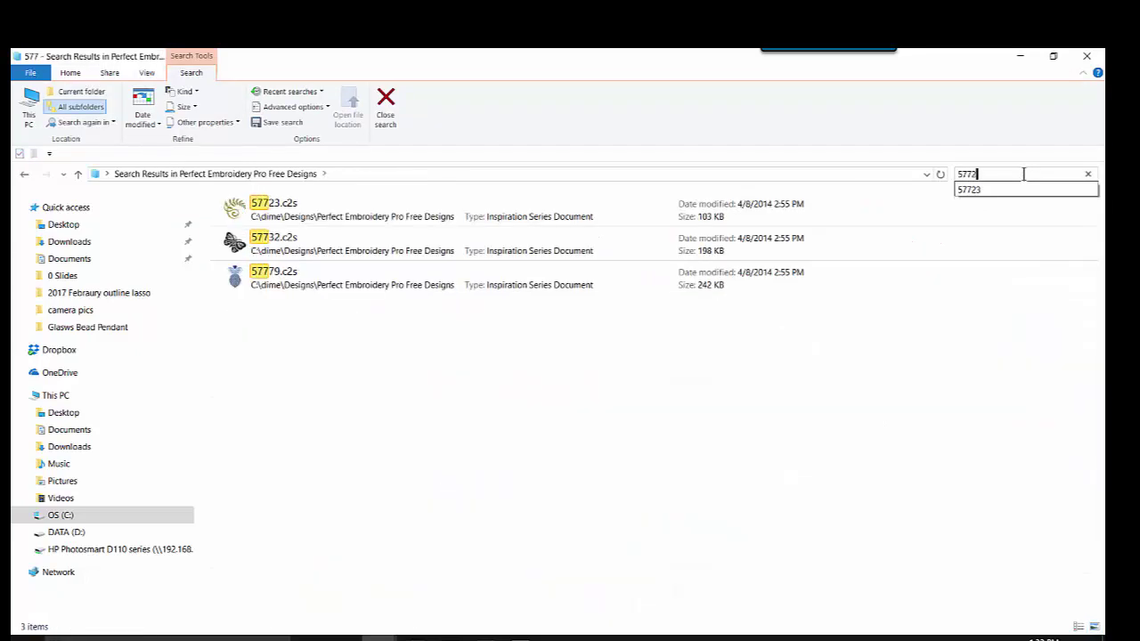
pyautogui.write('3')
pyautogui.doubleClick(264, 206)
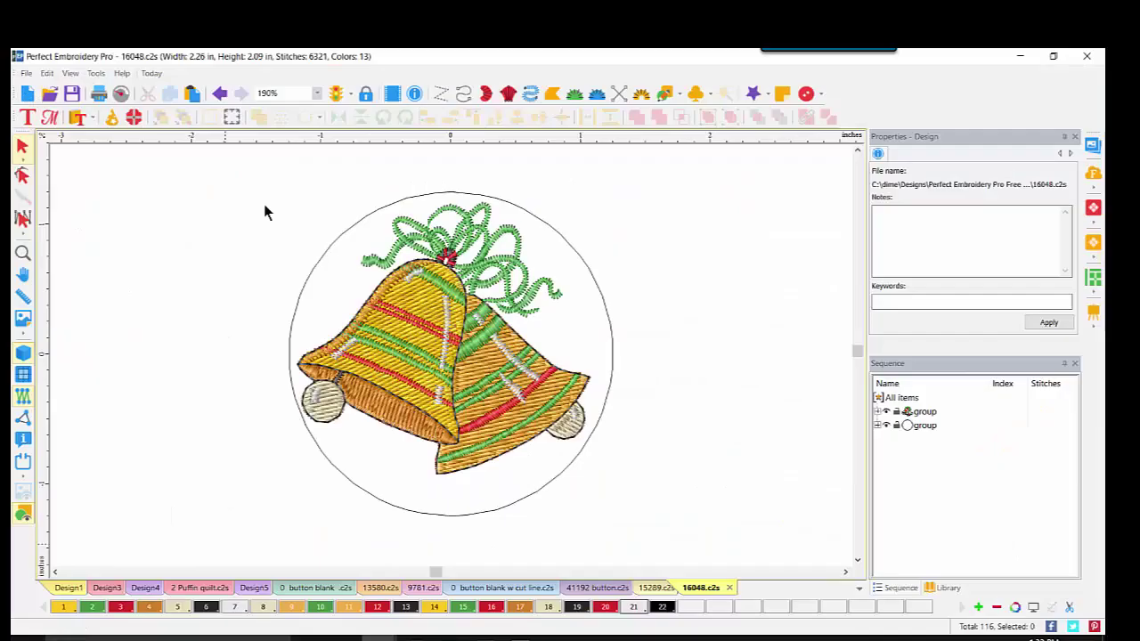
pyautogui.click(23, 354)
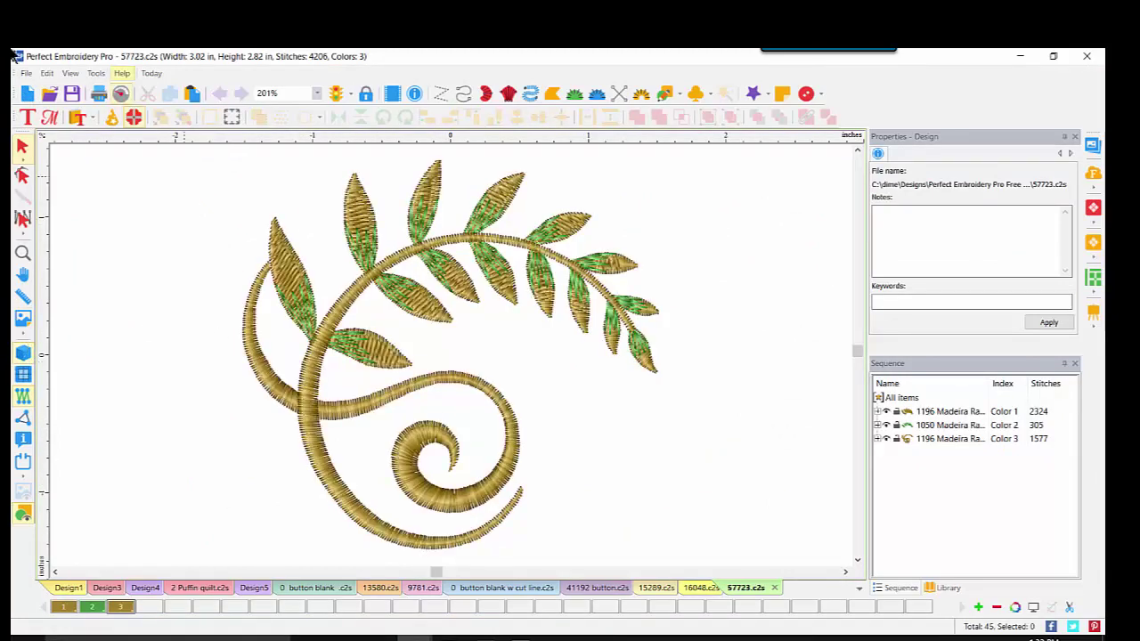
# Merge the circular button blank into the leafy vine design
pyautogui.click(26, 73)
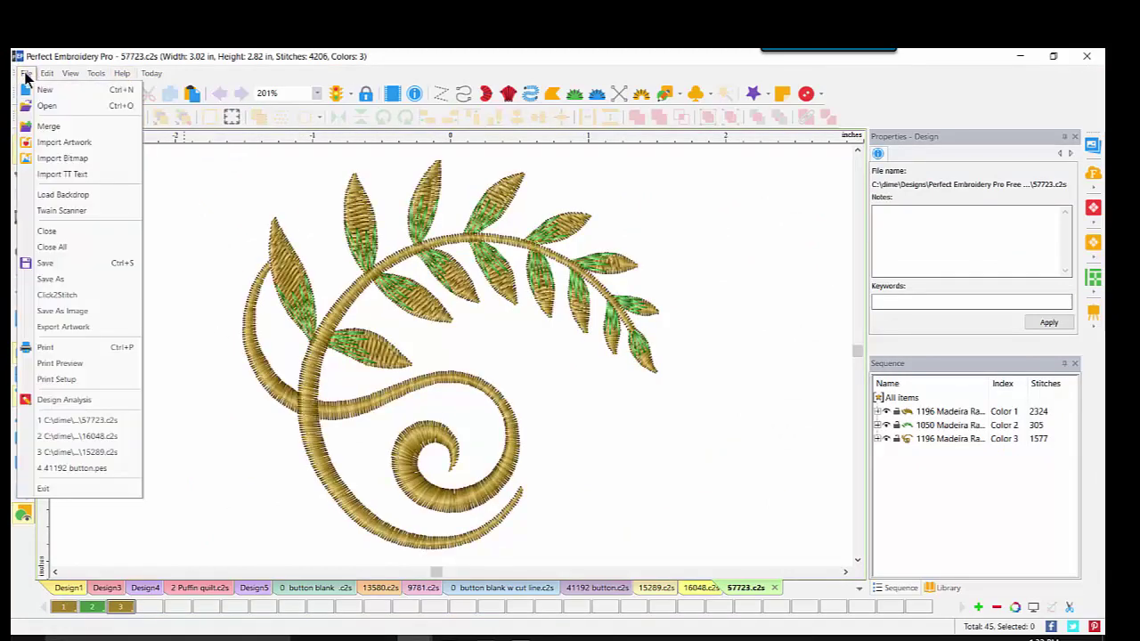
pyautogui.click(47, 127)
pyautogui.doubleClick(288, 139)
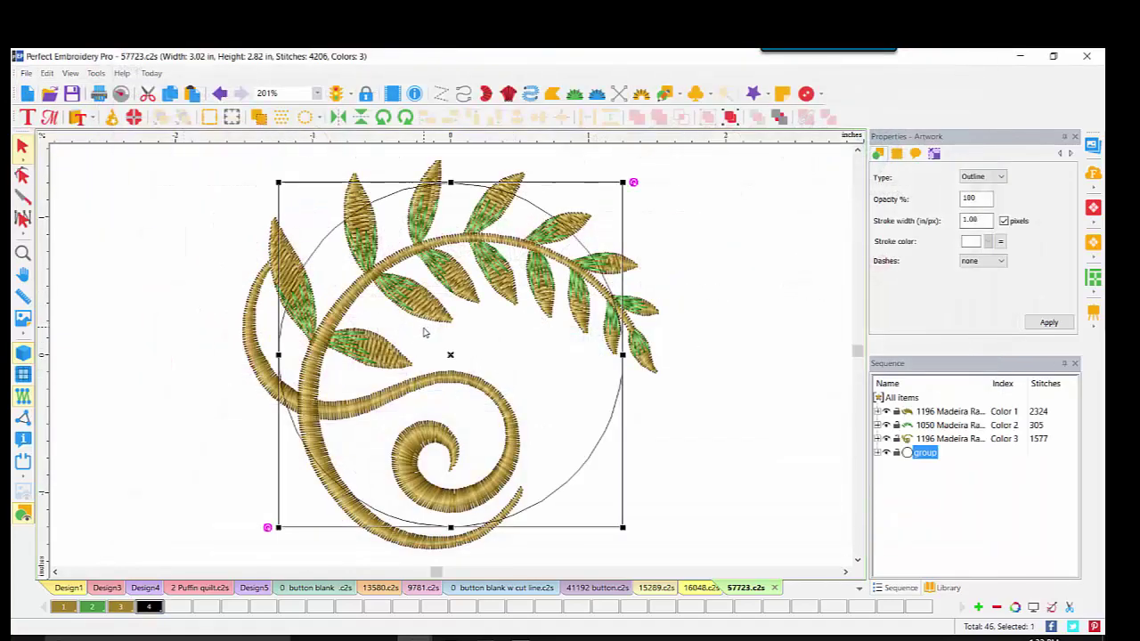
# Hide the circle and set the vine's overall width to 2.4 inches, maintaining the aspect ratio and regenerating stitches
pyautogui.click(885, 452)
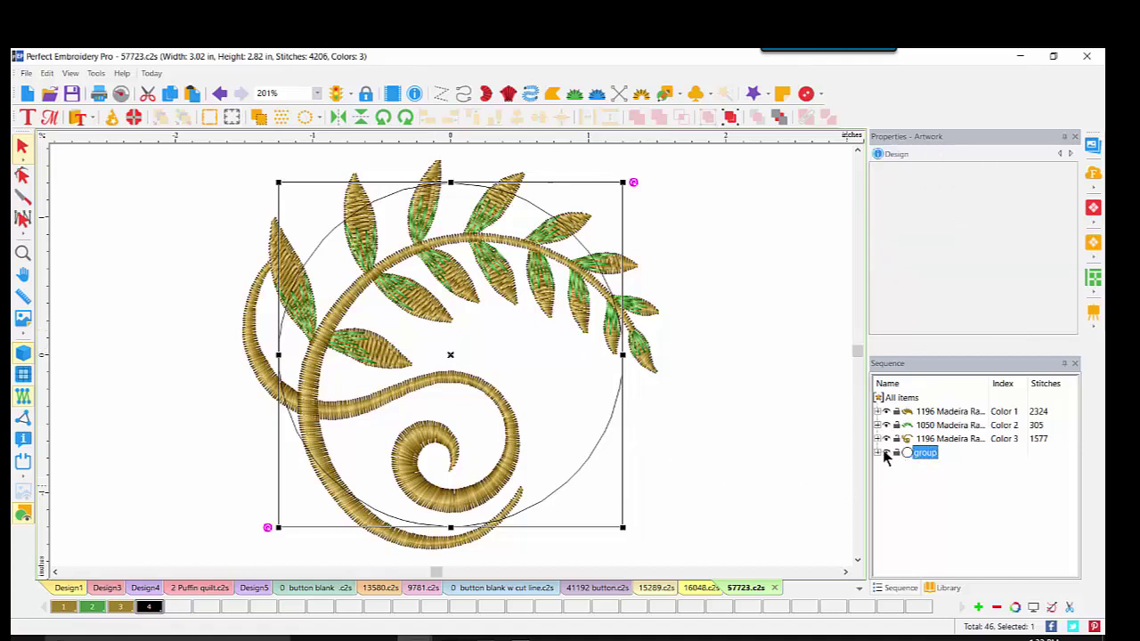
pyautogui.moveTo(167, 154); pyautogui.dragTo(730, 565)
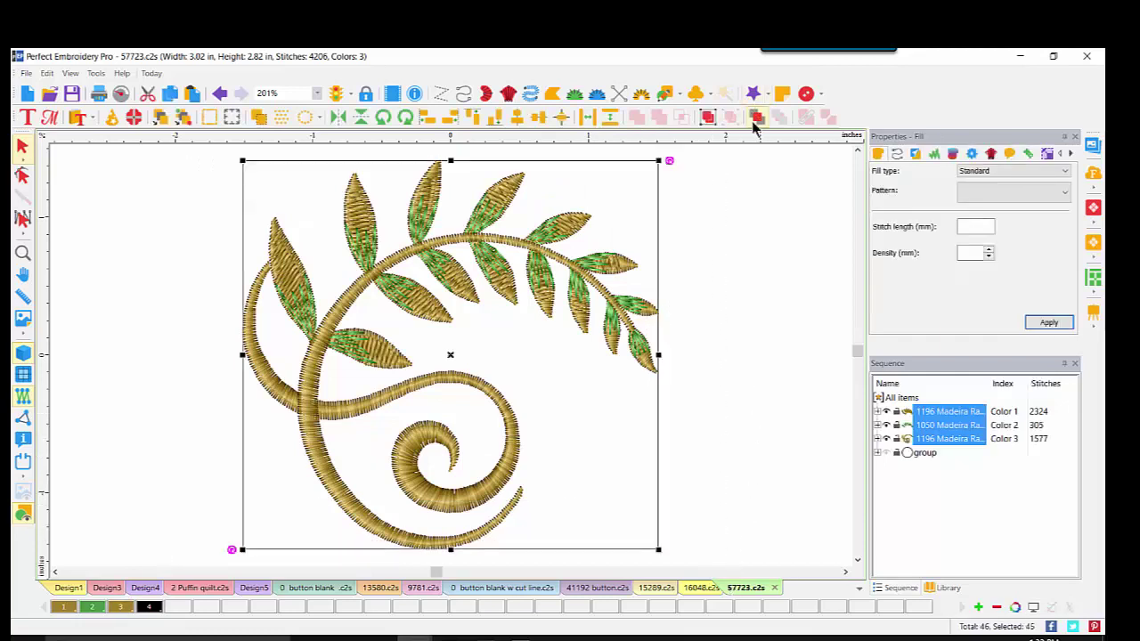
pyautogui.click(1048, 155)
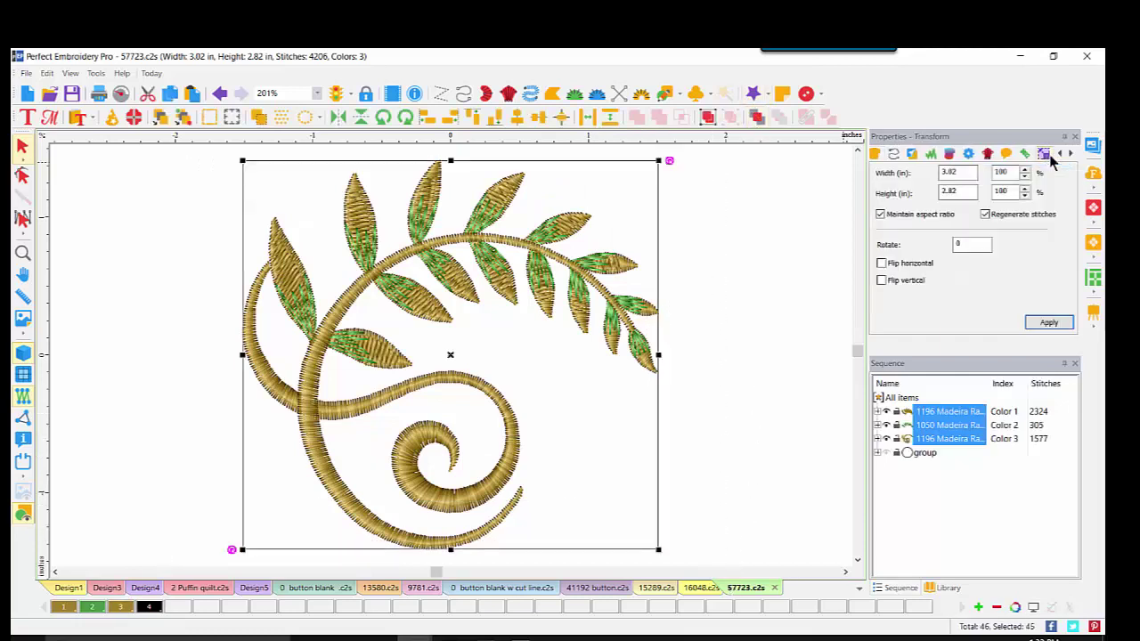
pyautogui.doubleClick(951, 173)
pyautogui.write('2.4')
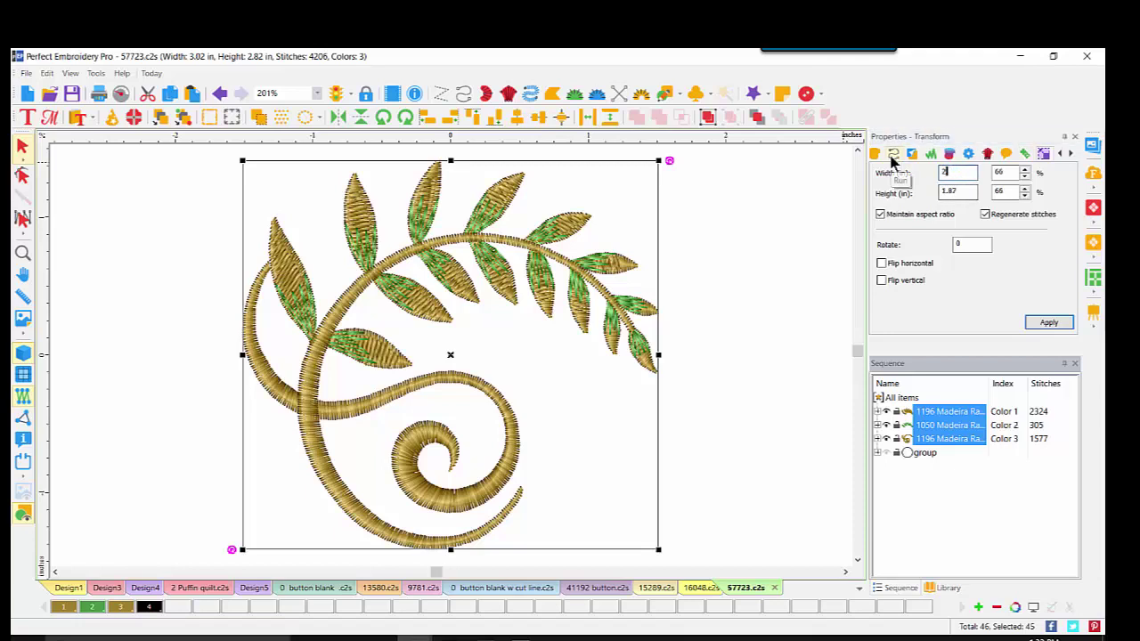
pyautogui.click(1047, 322)
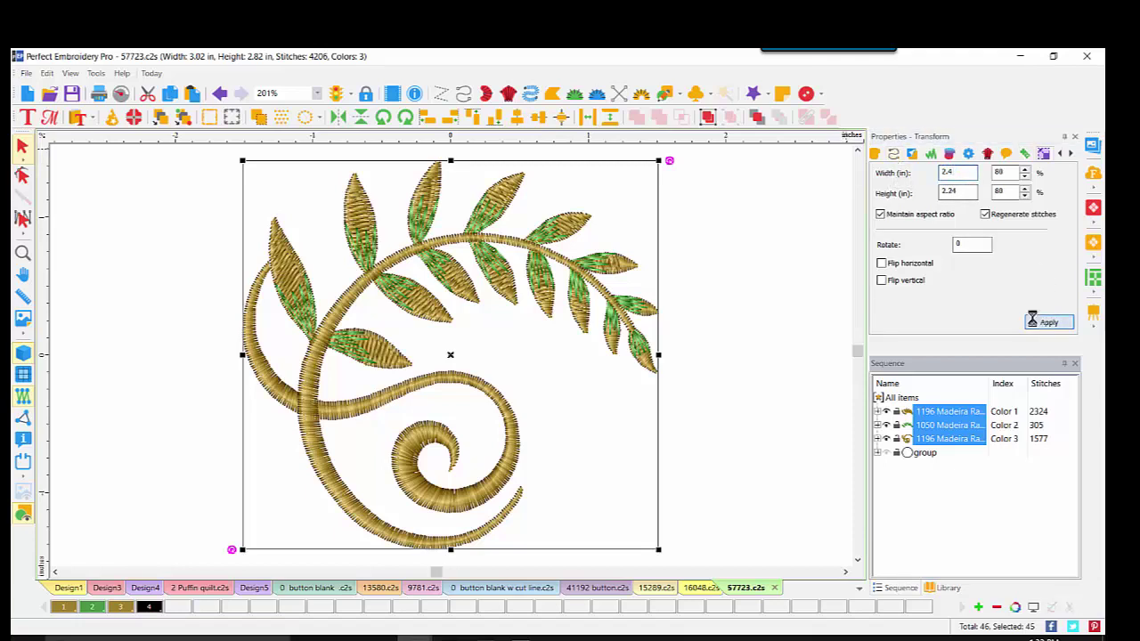
# Show the circle again and move all three vine color blocks about 0.15 inches left and 0.4 inches down
pyautogui.click(886, 454)
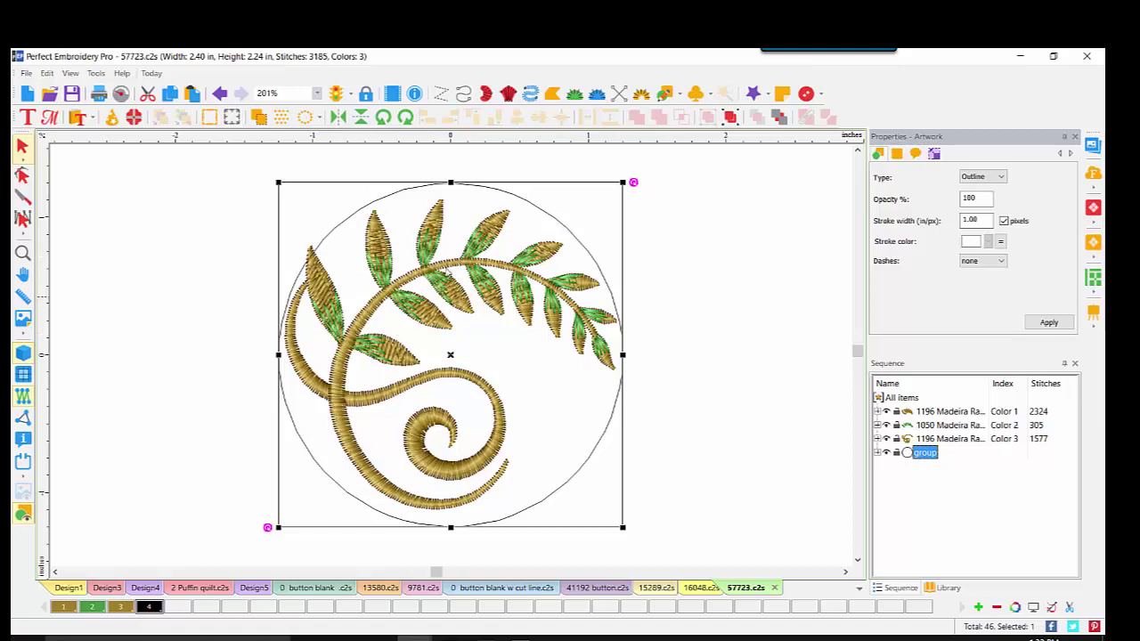
pyautogui.click(951, 411)
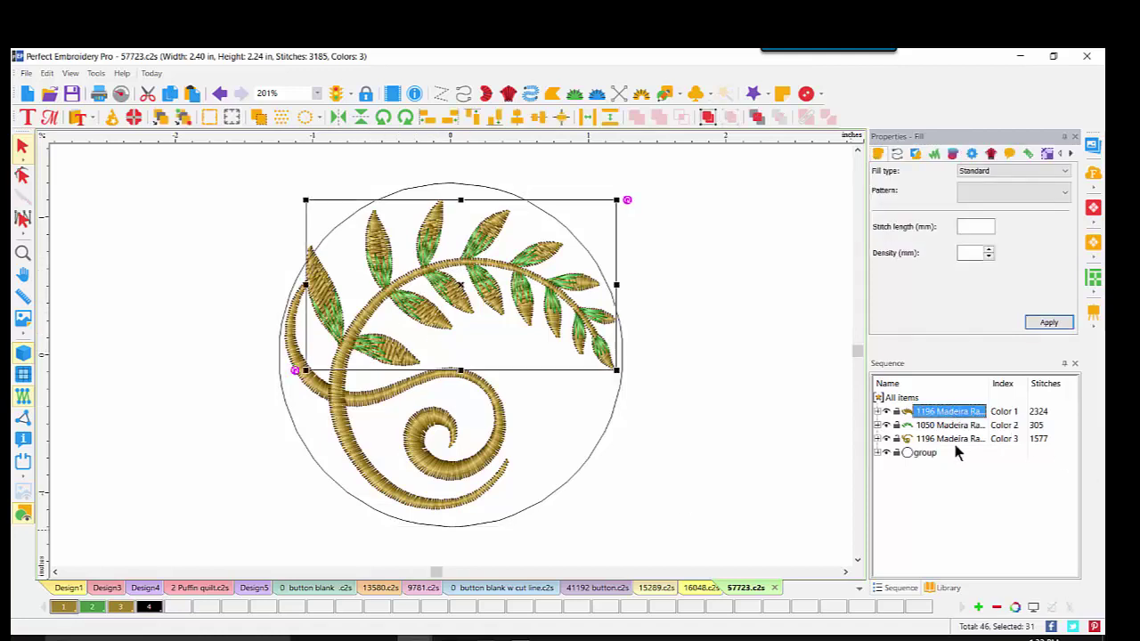
pyautogui.keyDown('shift'); pyautogui.click(944, 438); pyautogui.keyUp('shift')
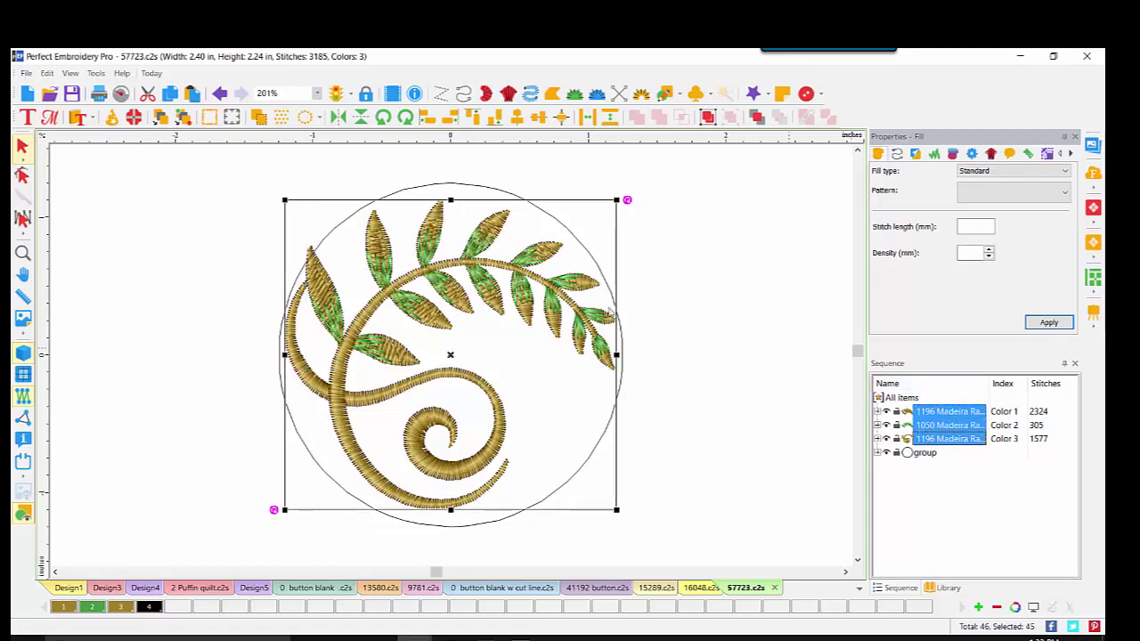
pyautogui.moveTo(411, 277); pyautogui.dragTo(376, 318)
pyautogui.moveTo(388, 348); pyautogui.dragTo(389, 334)
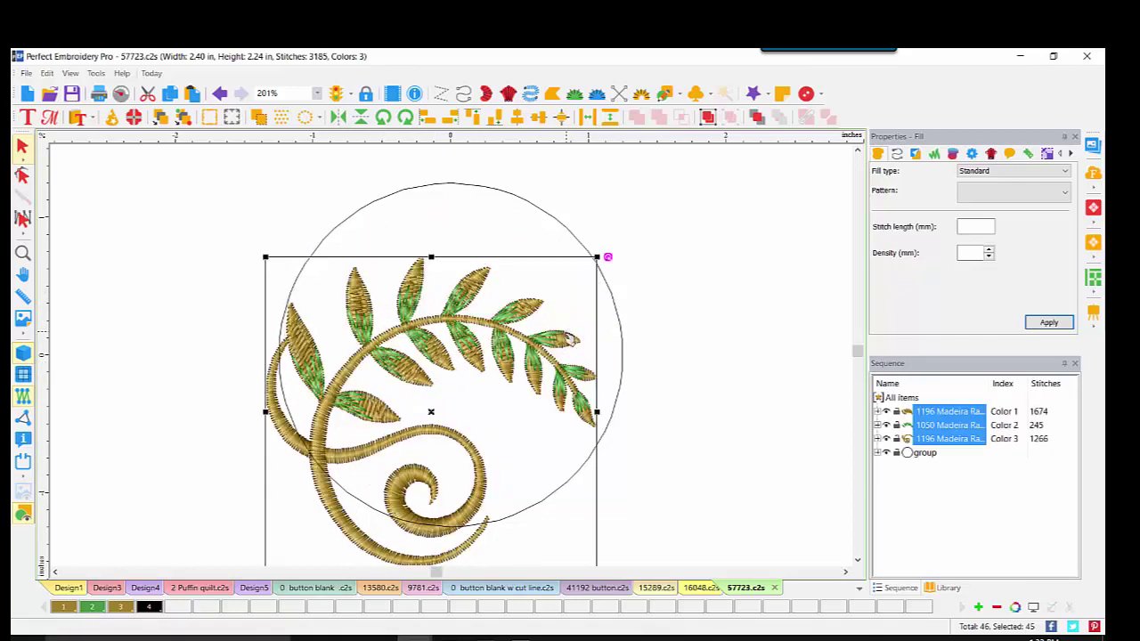
# Rotate the vine about 10 degrees counterclockwise and shift it about 0.1 inches up within the circle
pyautogui.moveTo(608, 257); pyautogui.dragTo(578, 222)
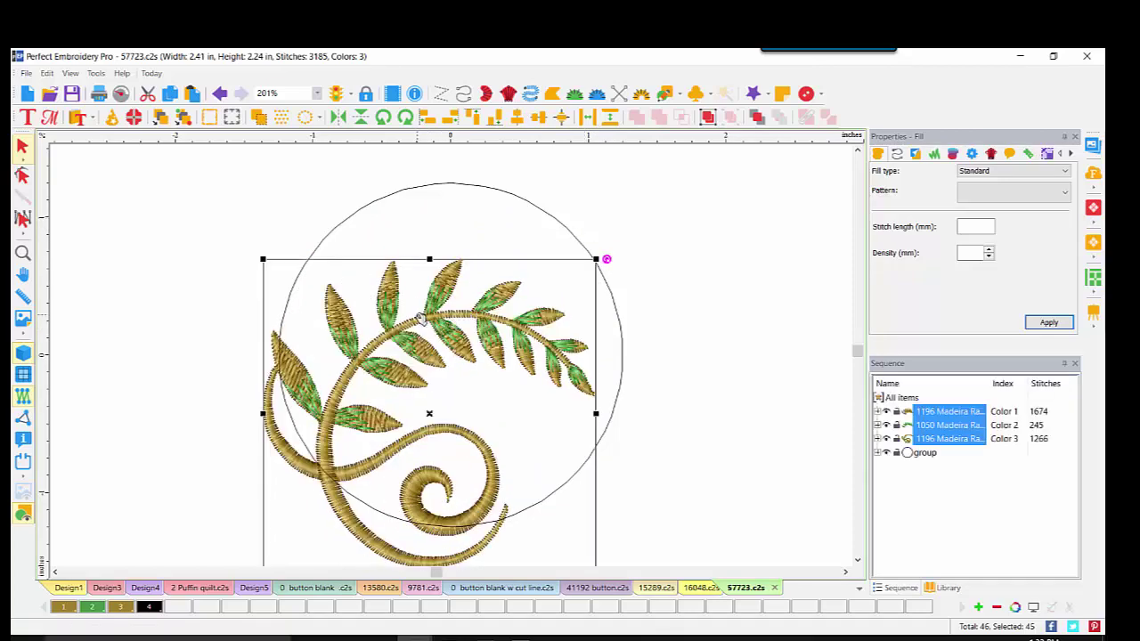
pyautogui.moveTo(435, 331); pyautogui.dragTo(443, 365)
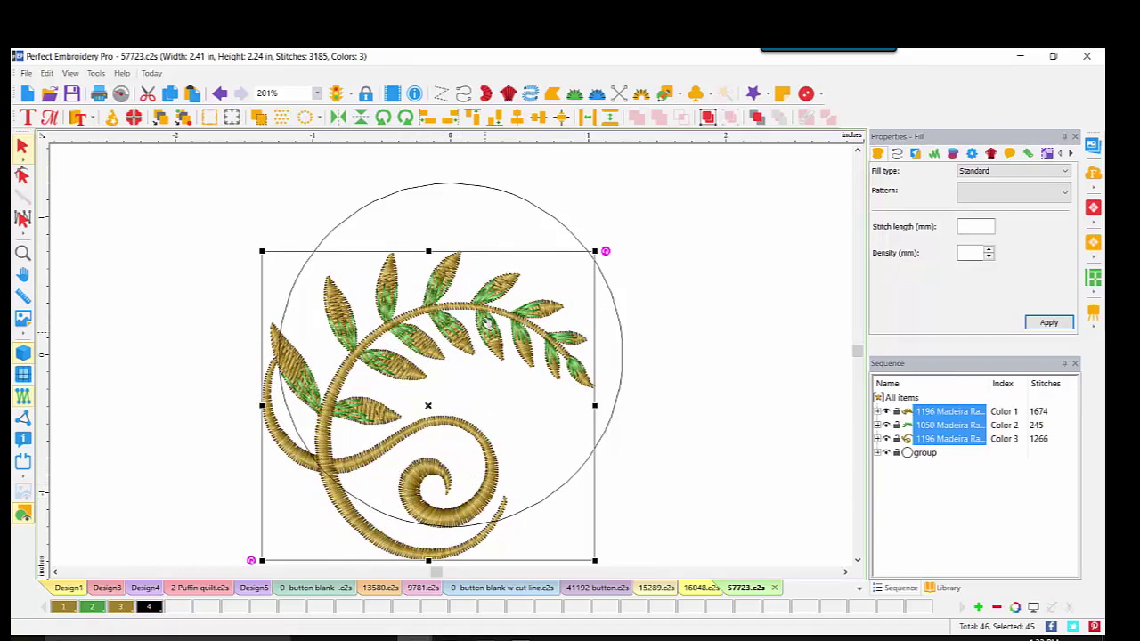
pyautogui.moveTo(466, 313); pyautogui.dragTo(468, 306)
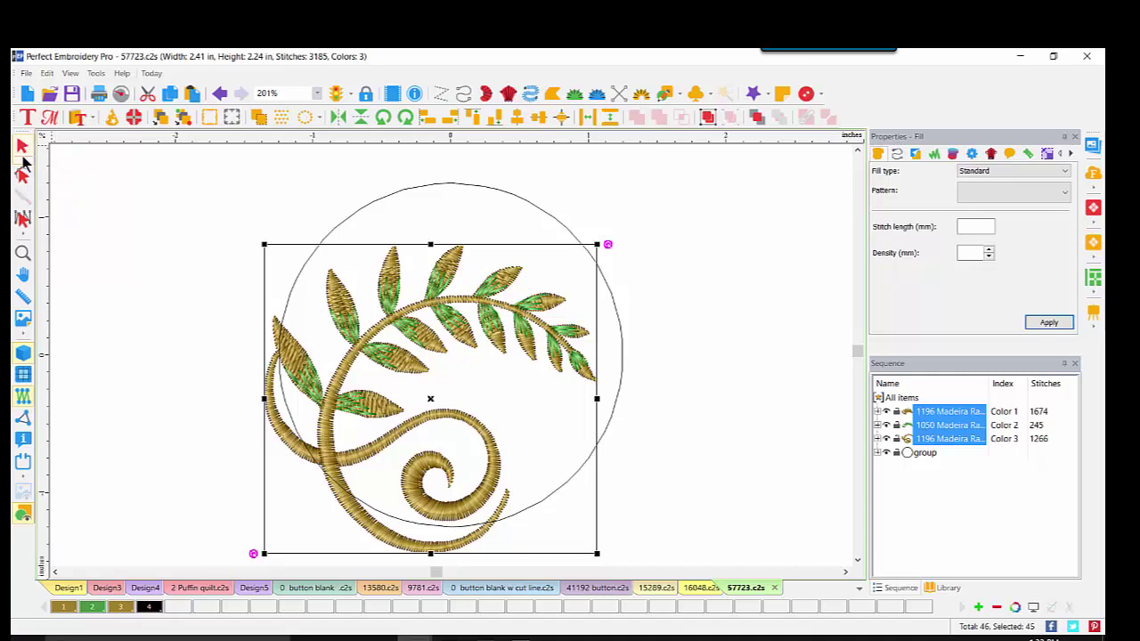
# Lasso the stitches of the short outer stem lying outside the circle, left of the main stem, and delete them
pyautogui.click(22, 252)
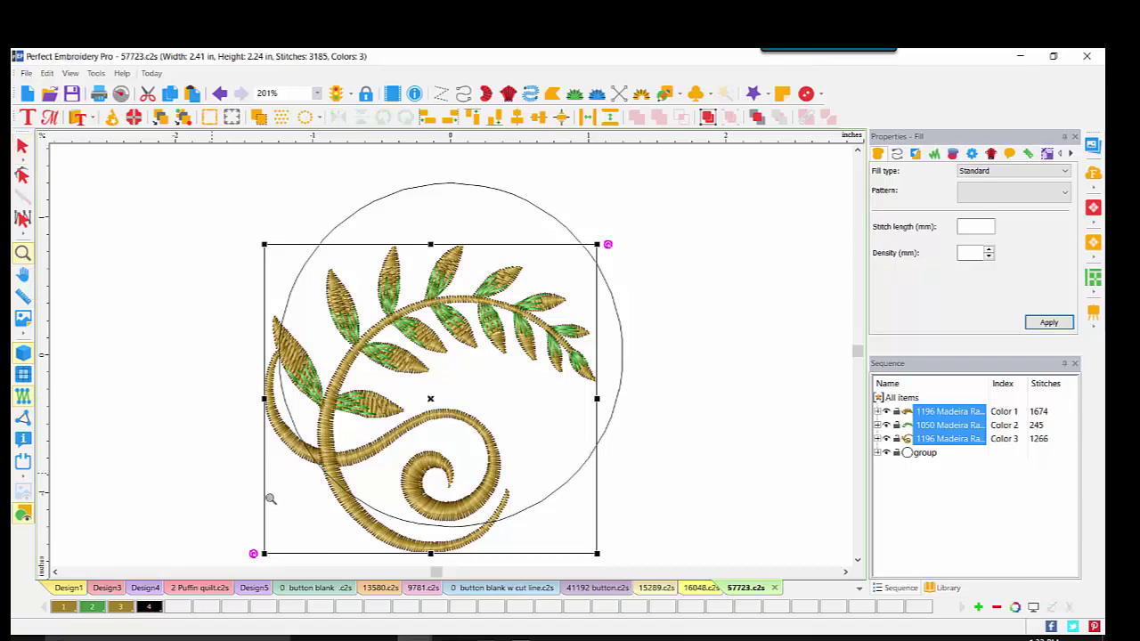
pyautogui.click(339, 551)
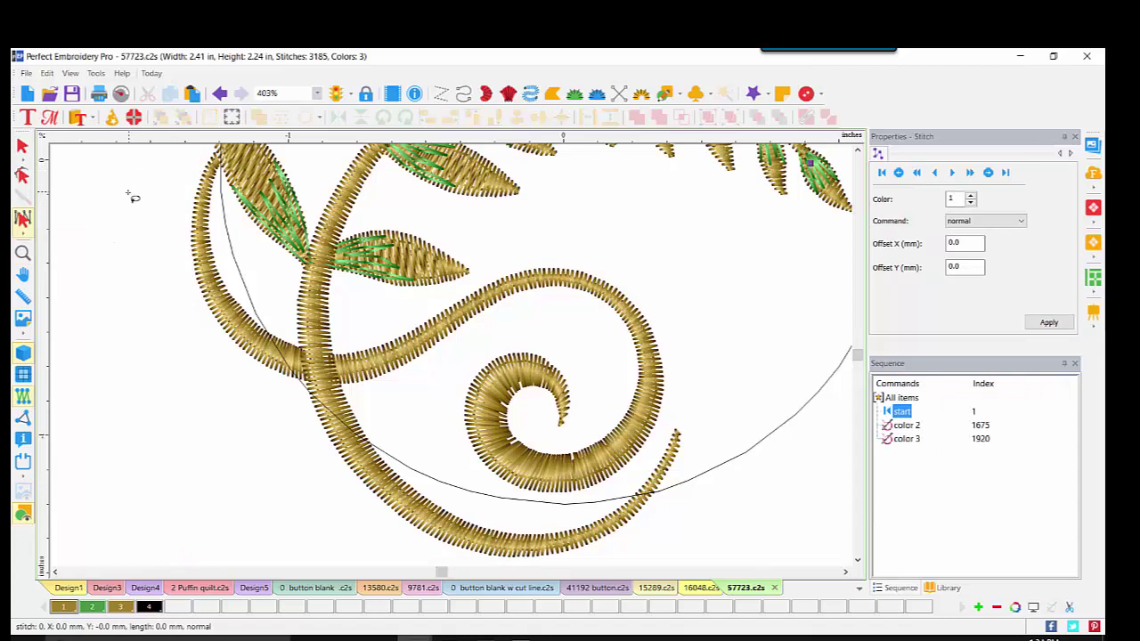
pyautogui.moveTo(129, 191)
pyautogui.mouseDown()
pyautogui.moveTo(214, 151)
pyautogui.moveTo(242, 242)
pyautogui.moveTo(300, 345)
pyautogui.moveTo(304, 381)
pyautogui.moveTo(201, 377)
pyautogui.moveTo(173, 198)
pyautogui.moveTo(104, 171)
pyautogui.mouseUp()
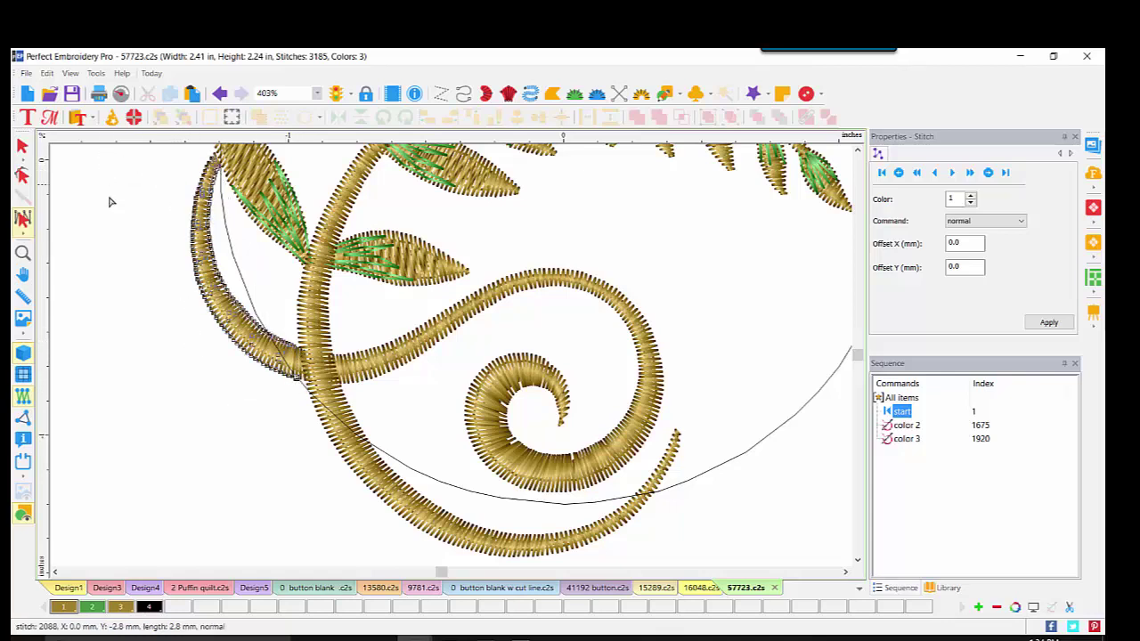
pyautogui.press('Delete')
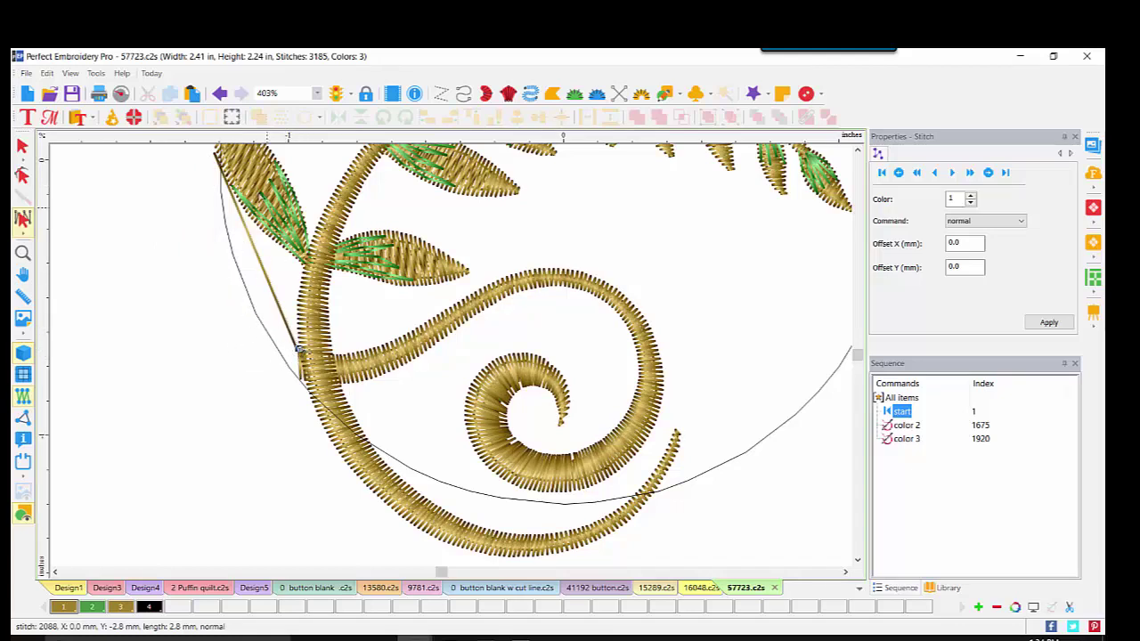
# Delete the leftover stem stitches one by one where the removed stem met the main stem
pyautogui.click(23, 253)
pyautogui.click(300, 365)
pyautogui.click(294, 365)
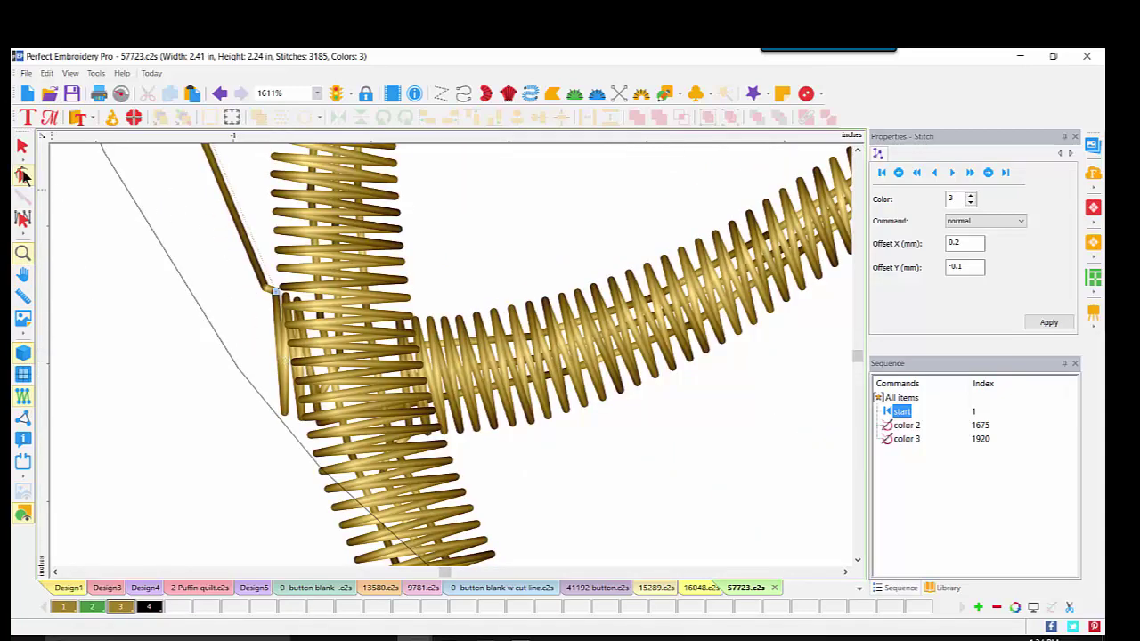
pyautogui.click(22, 220)
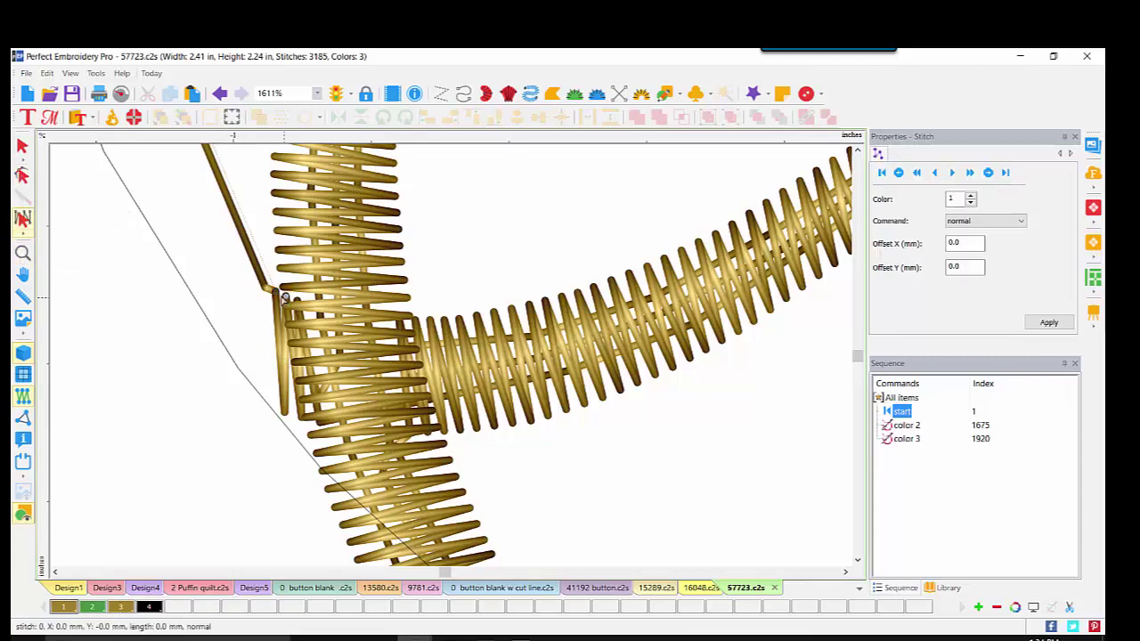
pyautogui.click(276, 294)
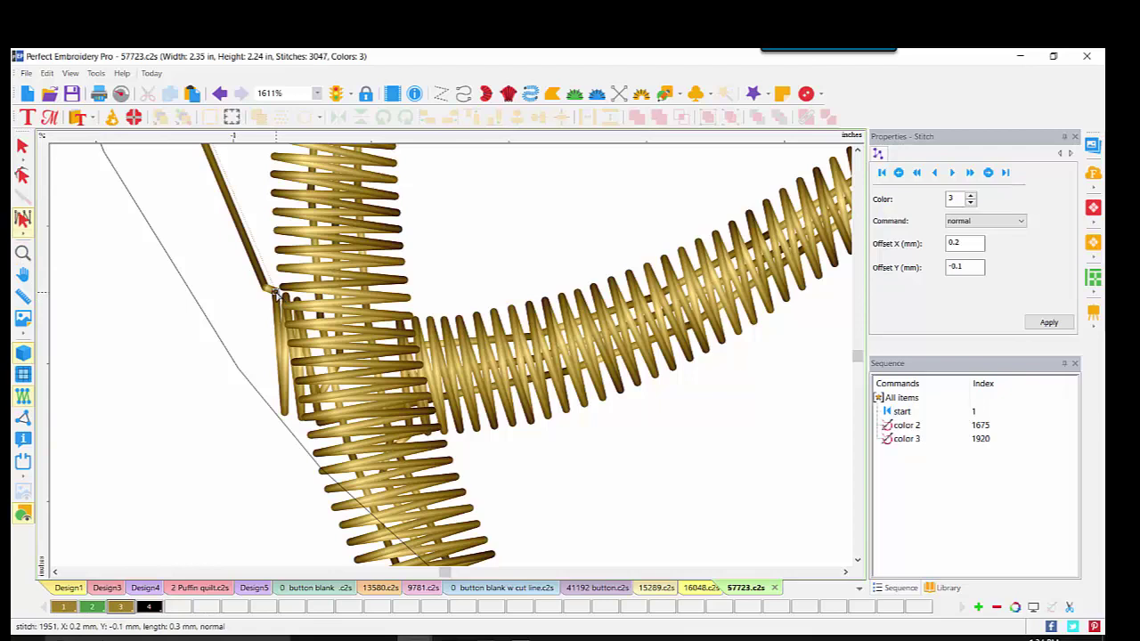
pyautogui.rightClick(276, 294)
pyautogui.click(307, 337)
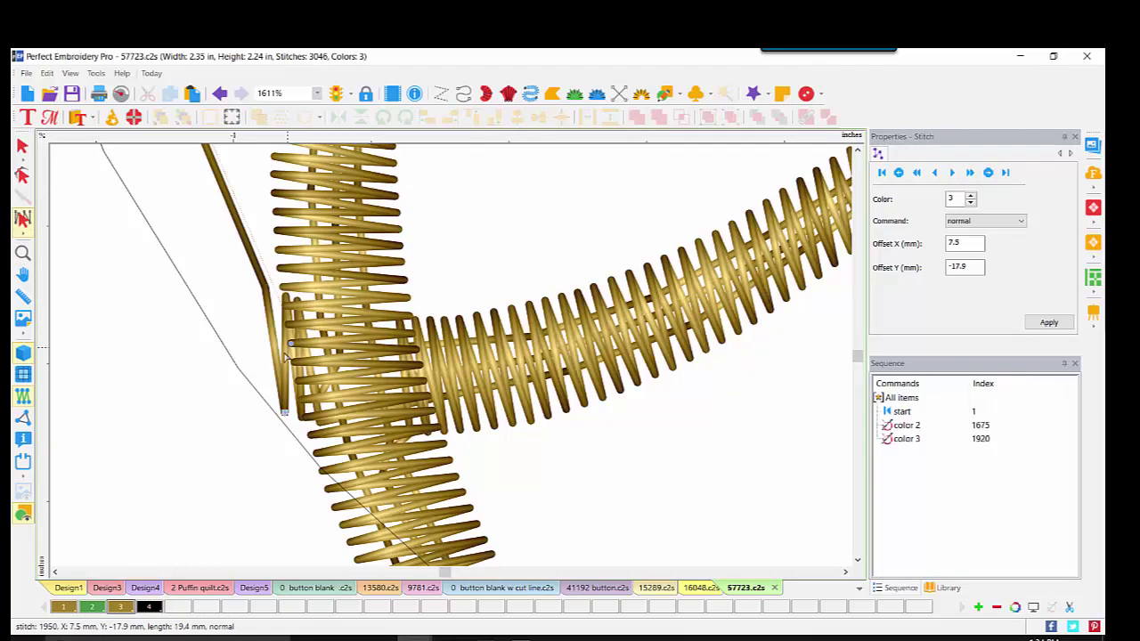
pyautogui.press('Delete')
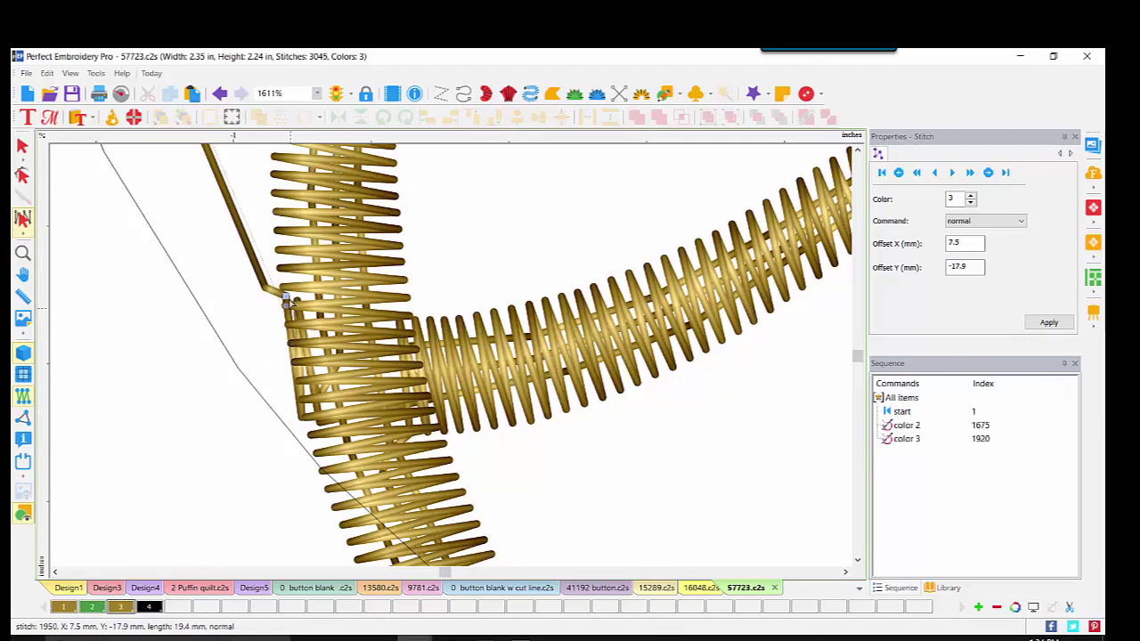
pyautogui.press('Delete')
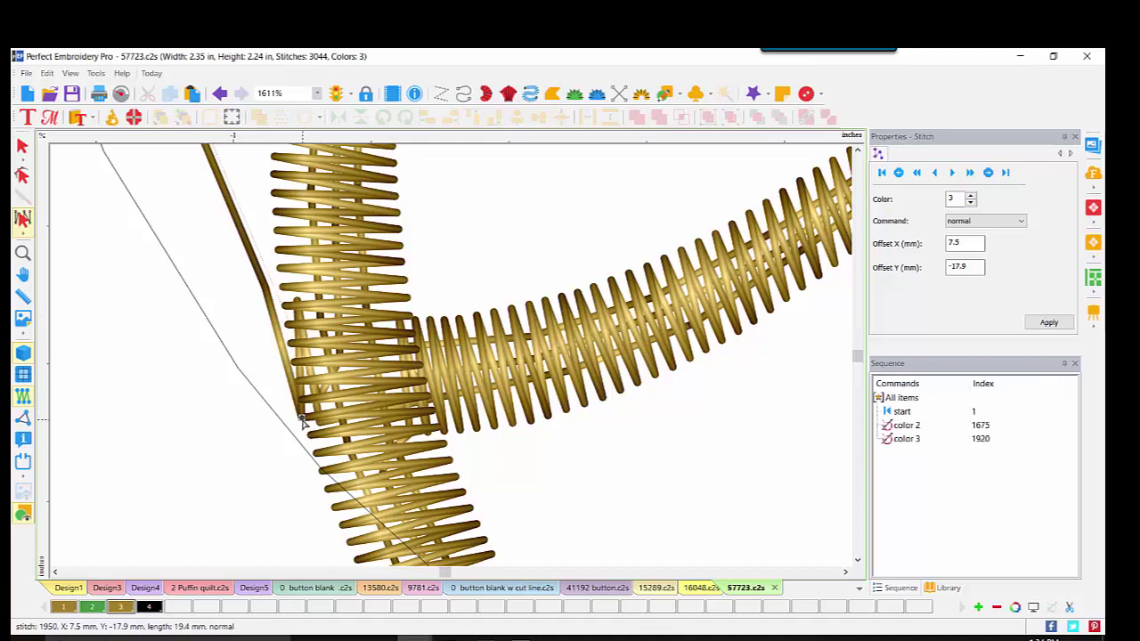
pyautogui.press('Delete')
pyautogui.press('Delete')
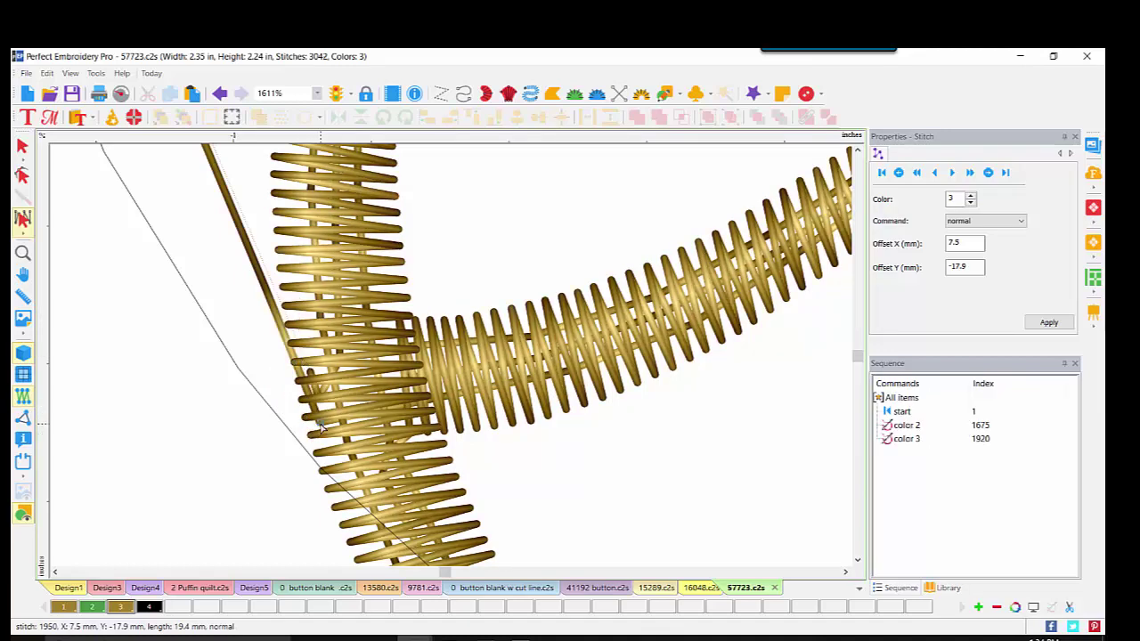
pyautogui.press('Delete')
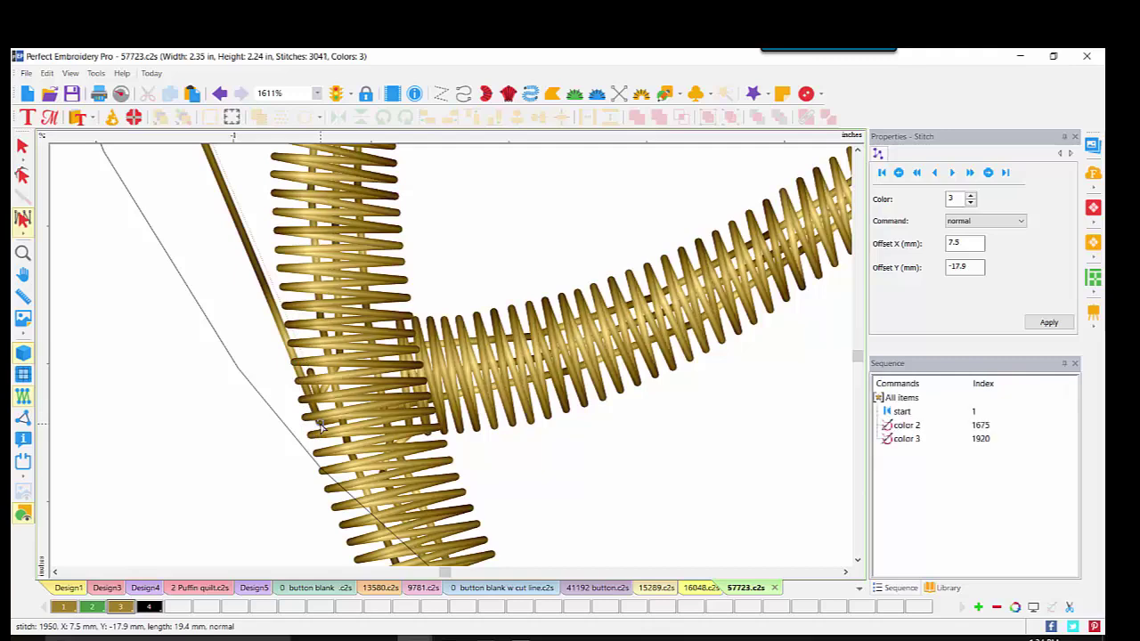
# Delete the leftover stem stitches along the outer edge of the leftmost leaf
pyautogui.click(857, 149)
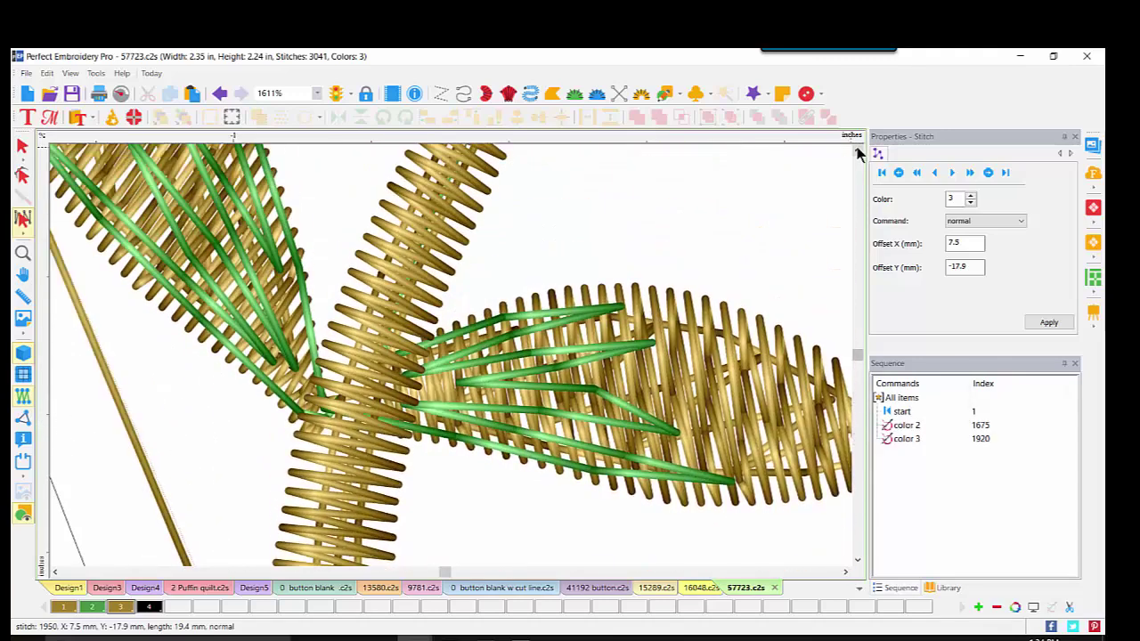
pyautogui.click(857, 150)
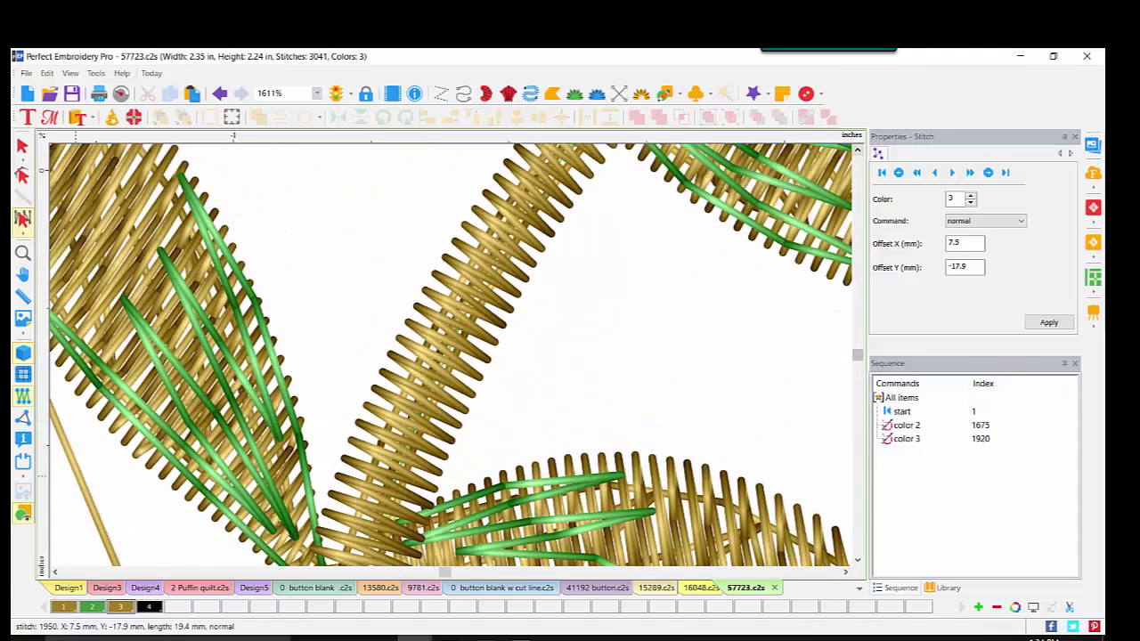
pyautogui.click(55, 571)
pyautogui.click(54, 571)
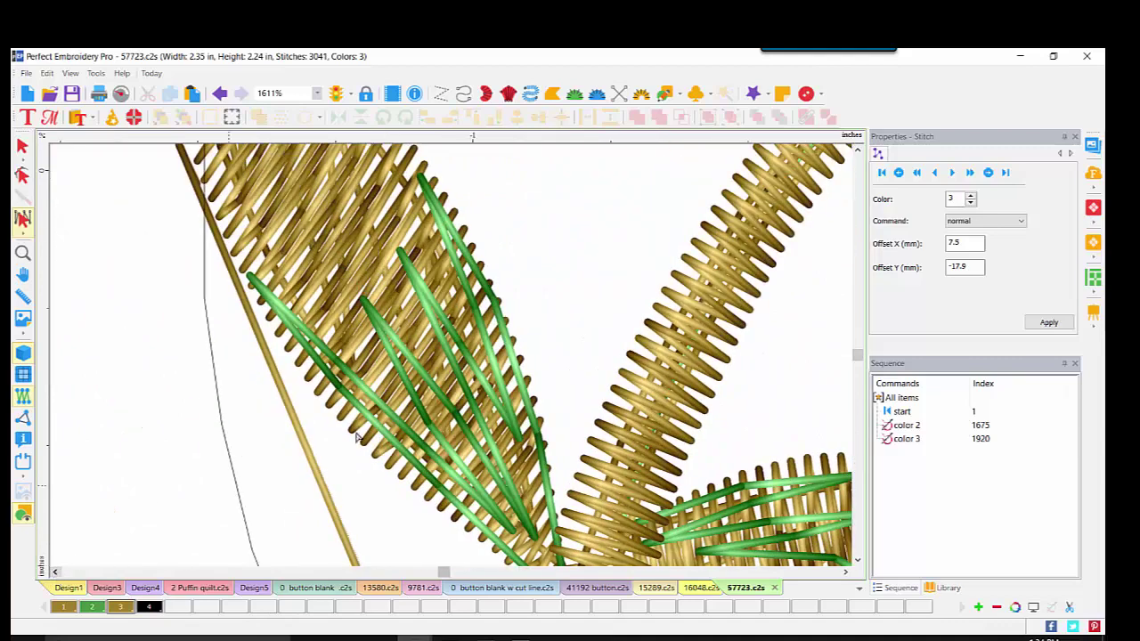
pyautogui.click(856, 151)
pyautogui.click(856, 150)
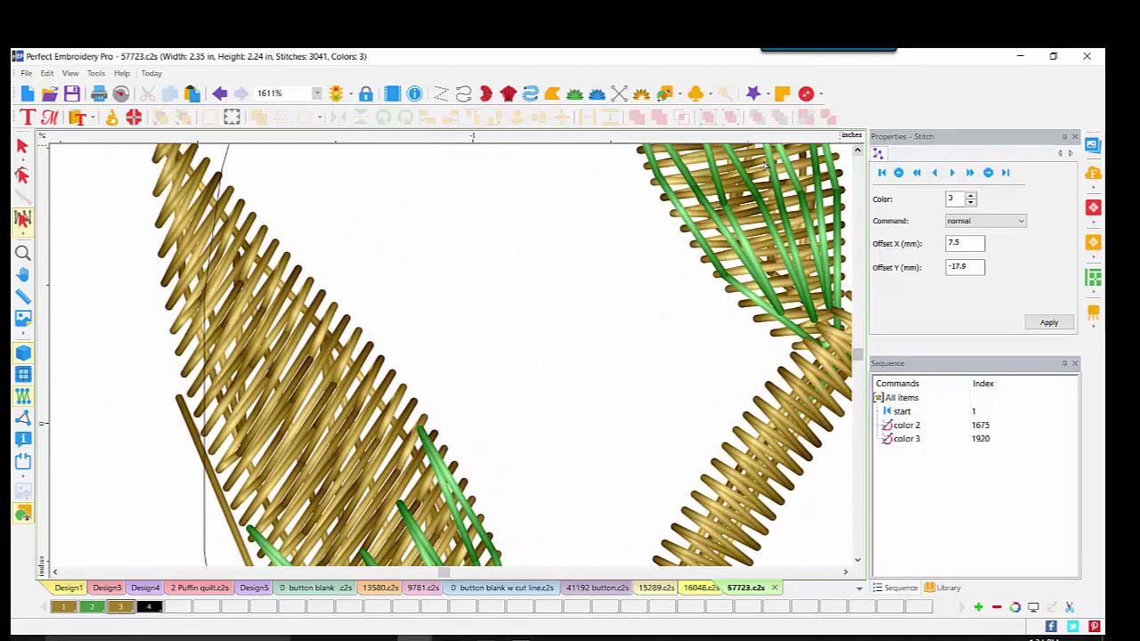
pyautogui.click(179, 399)
pyautogui.press('Delete')
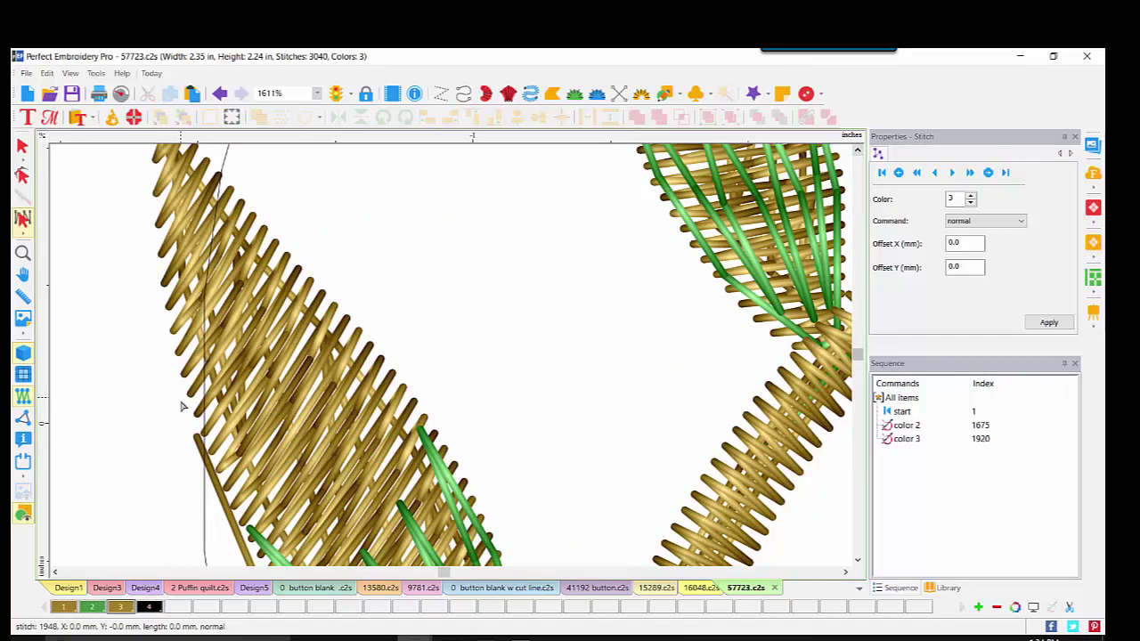
pyautogui.press('Delete')
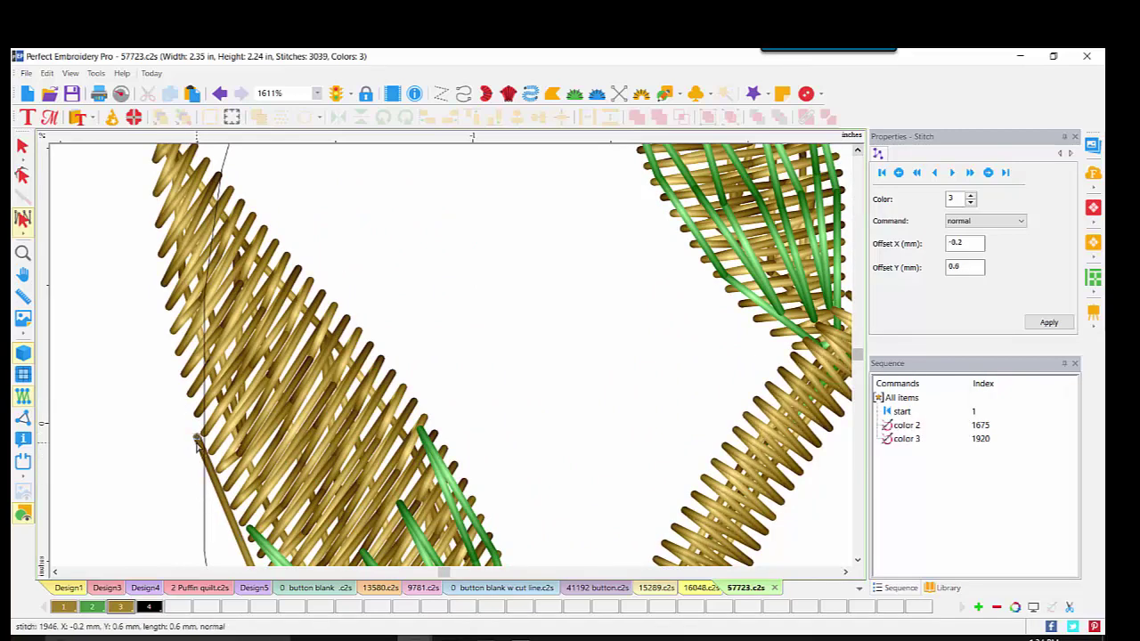
pyautogui.press('Delete')
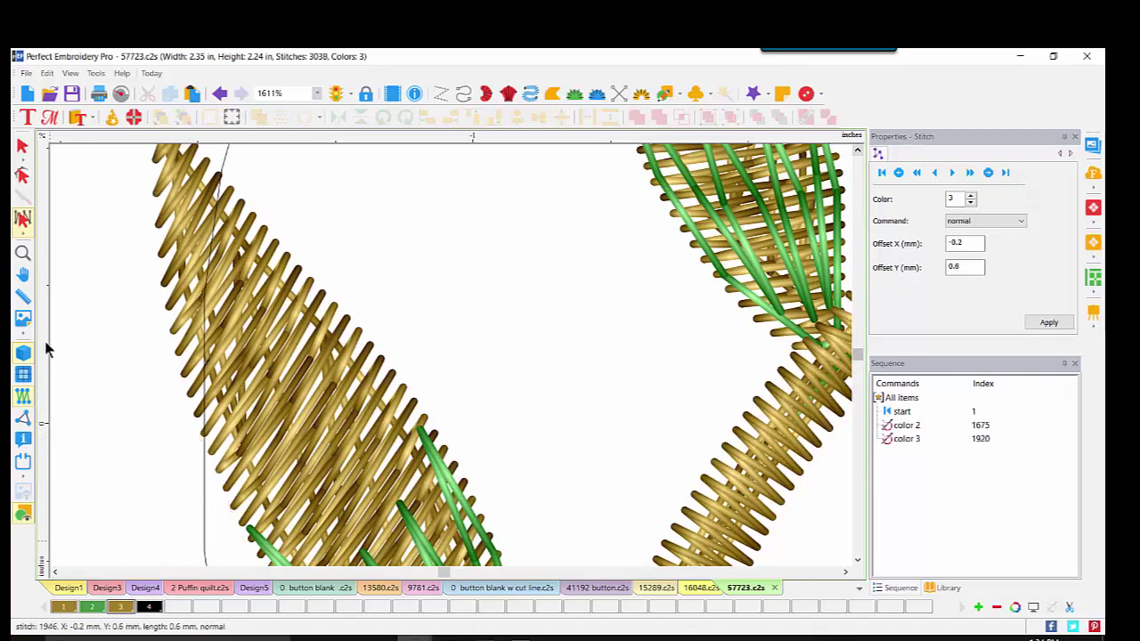
# Delete the stray stitch point sticking out beside the main stem at the branch junction
pyautogui.click(23, 273)
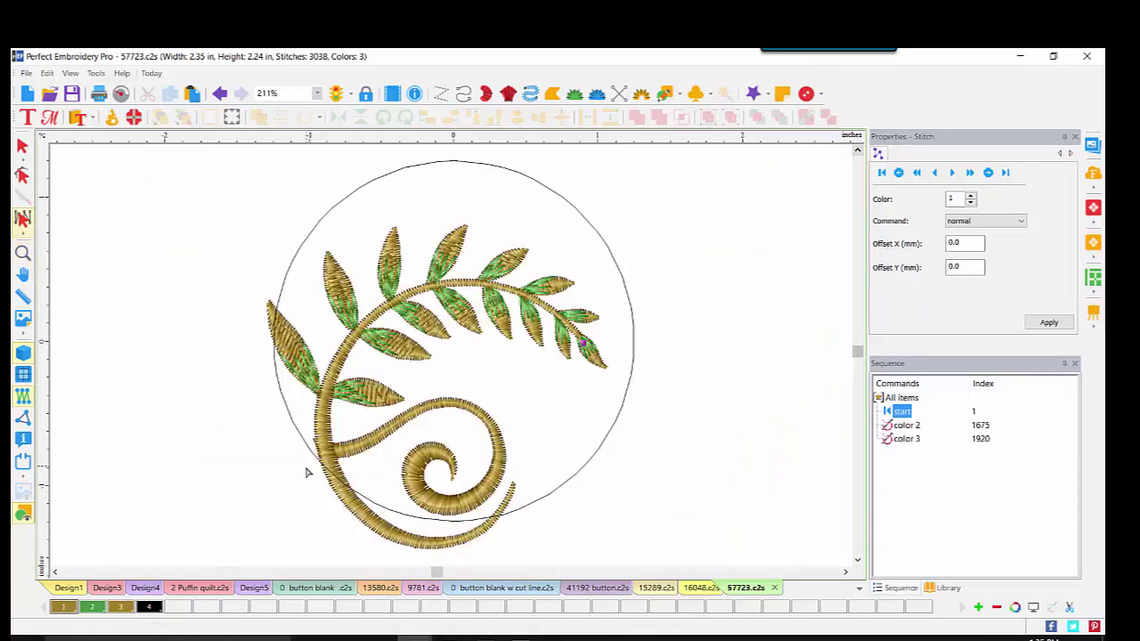
pyautogui.click(23, 253)
pyautogui.click(323, 454)
pyautogui.click(311, 449)
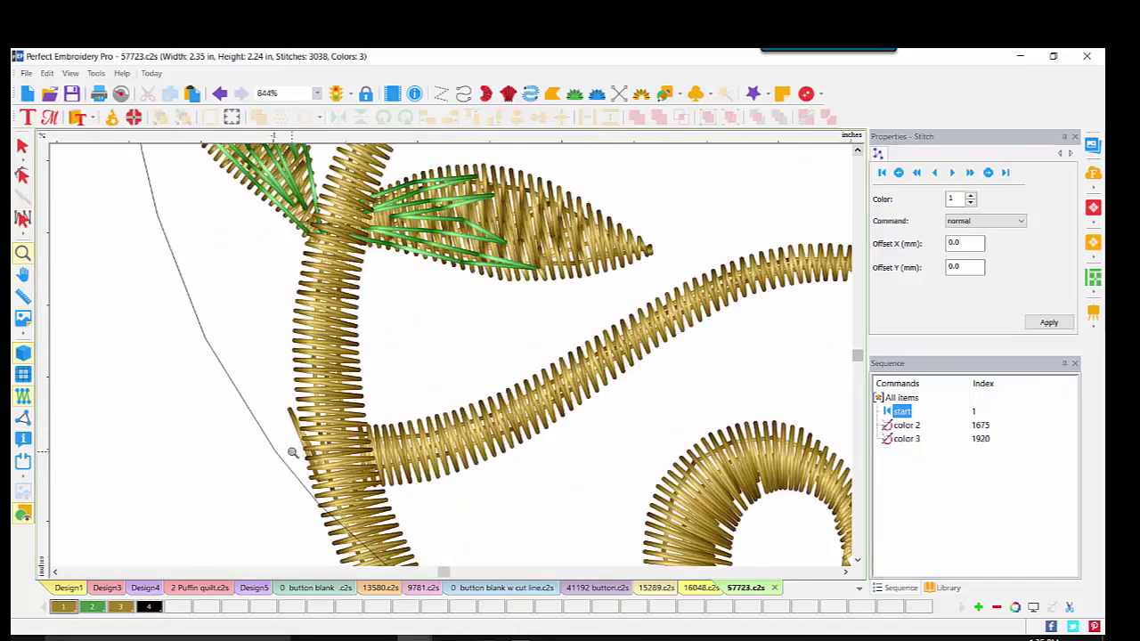
pyautogui.click(285, 442)
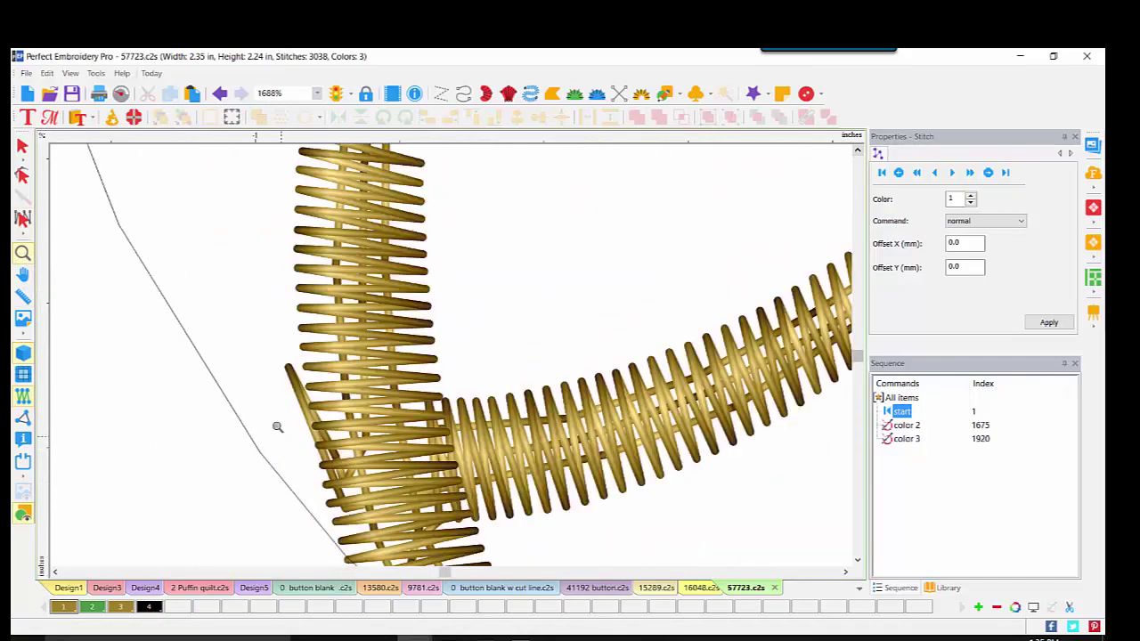
pyautogui.click(24, 220)
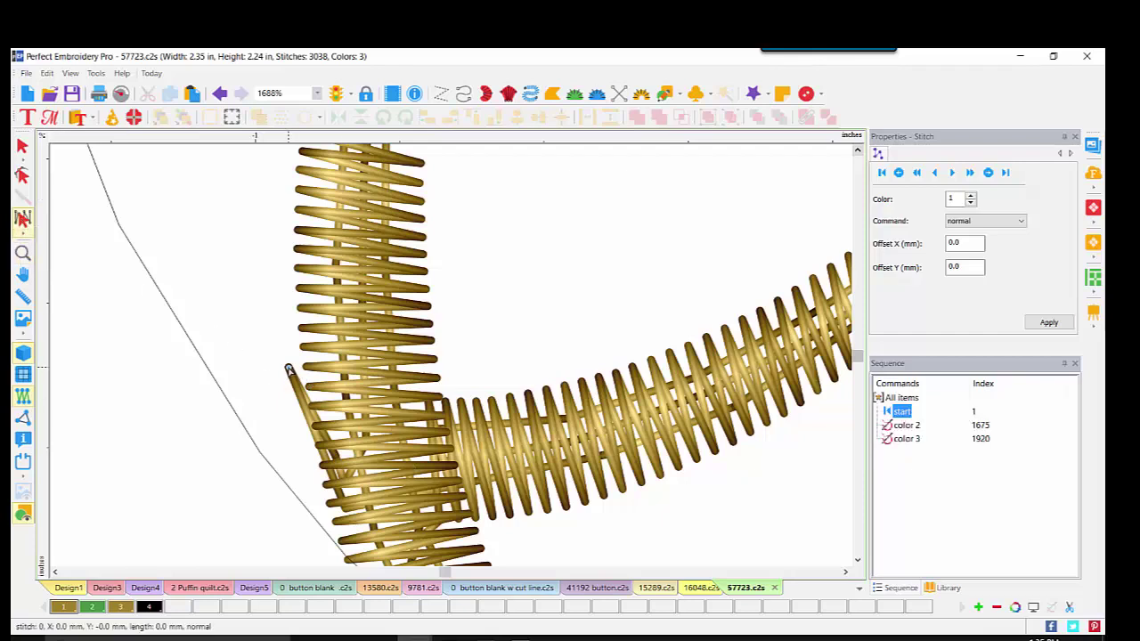
pyautogui.click(289, 368)
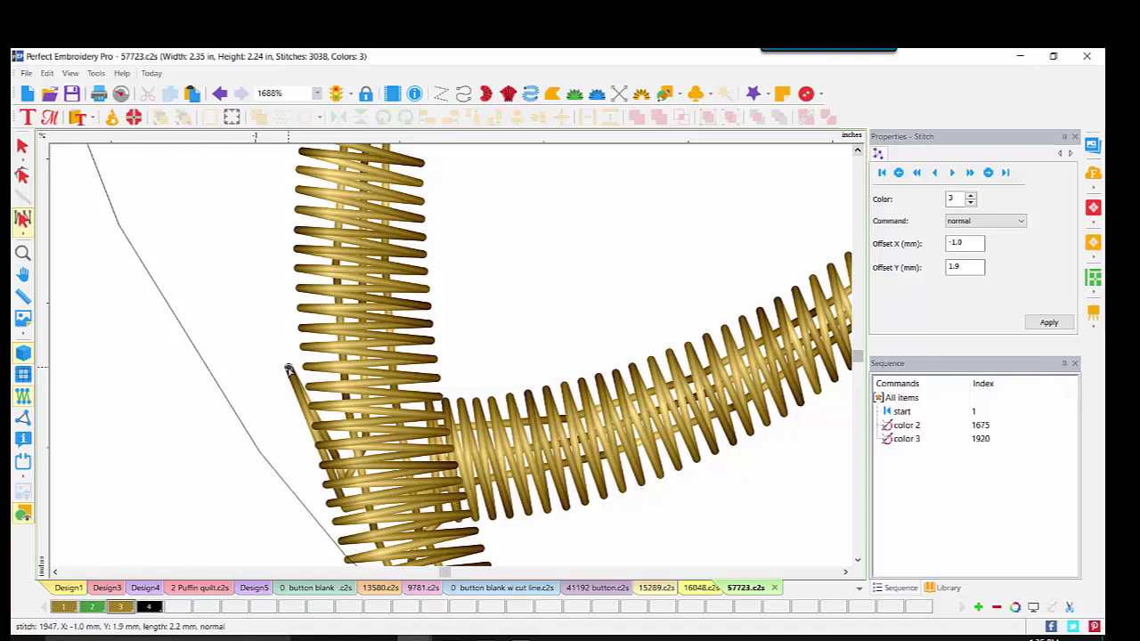
pyautogui.rightClick(289, 368)
pyautogui.click(332, 413)
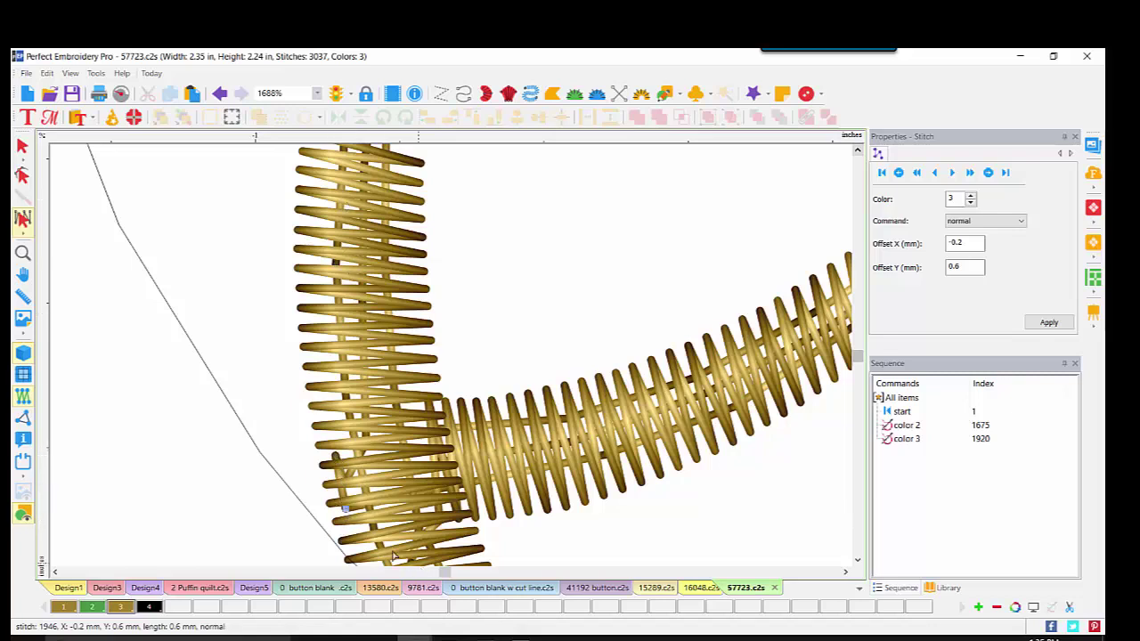
# Lasso the lower curved stem's stitches lying outside the circle, from the left crossing to the thin right end, and delete them
pyautogui.click(858, 561)
pyautogui.click(859, 561)
pyautogui.click(858, 562)
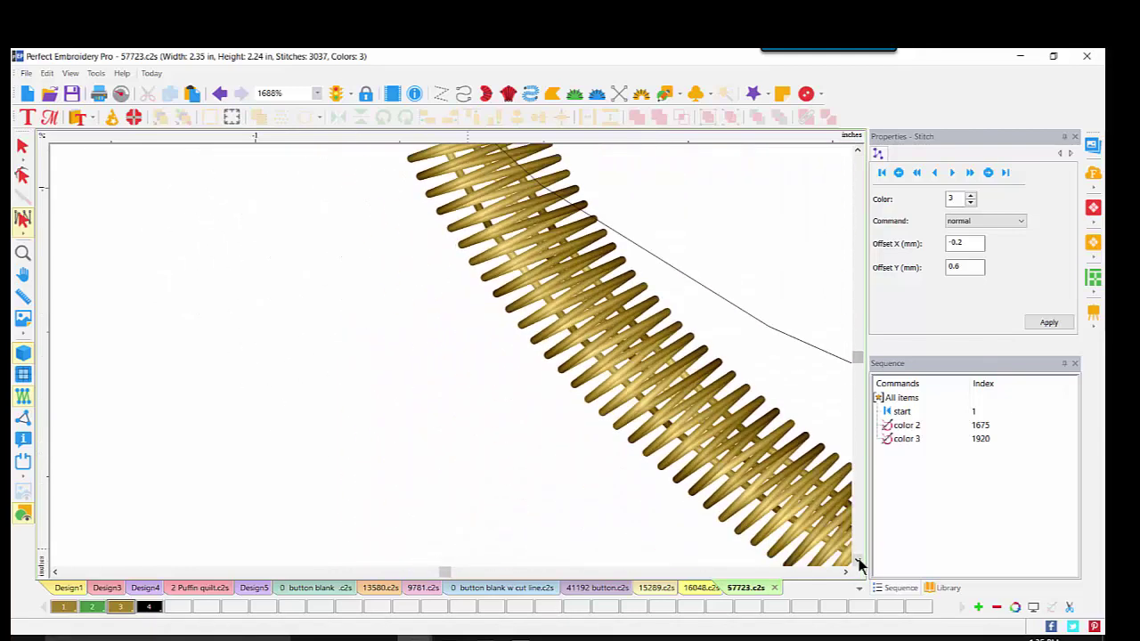
pyautogui.click(858, 562)
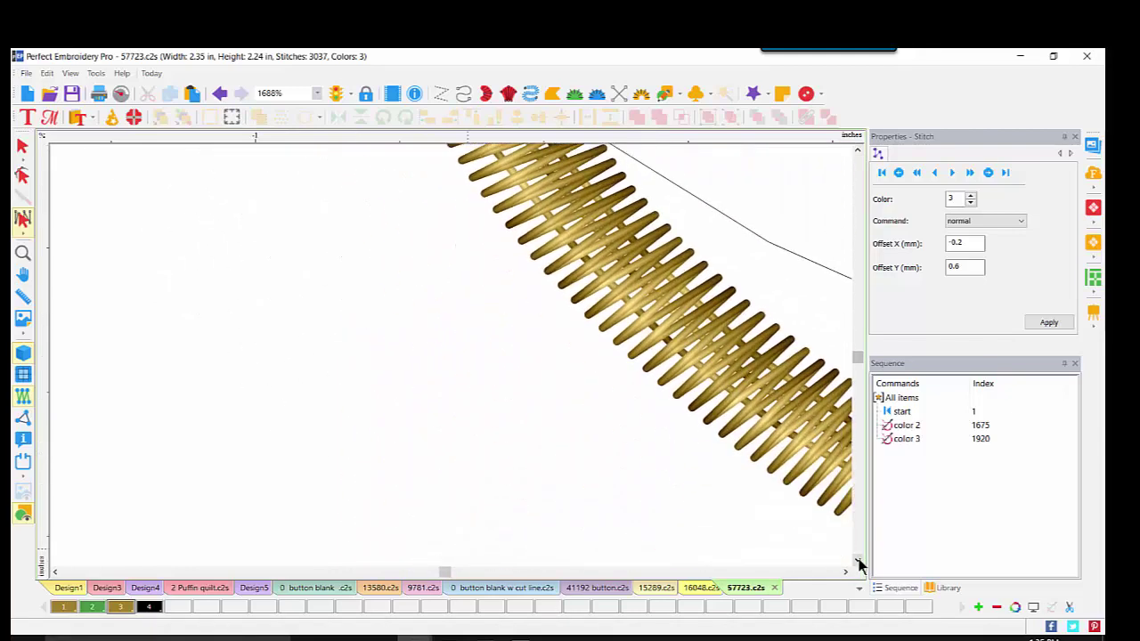
pyautogui.click(23, 256)
pyautogui.rightClick(567, 357)
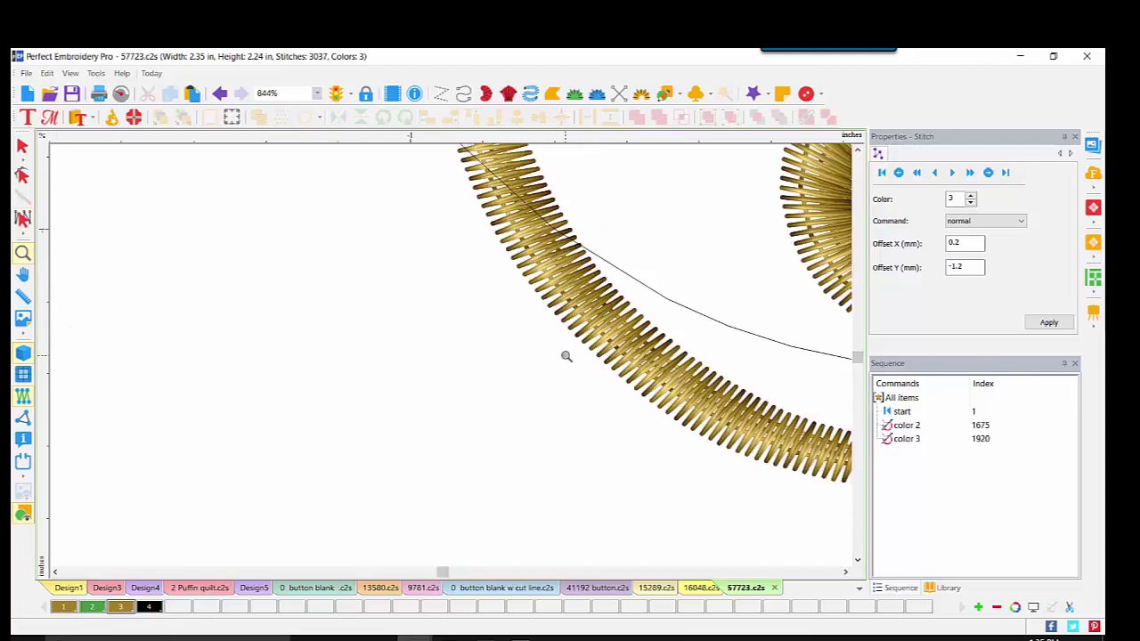
pyautogui.click(845, 571)
pyautogui.click(844, 573)
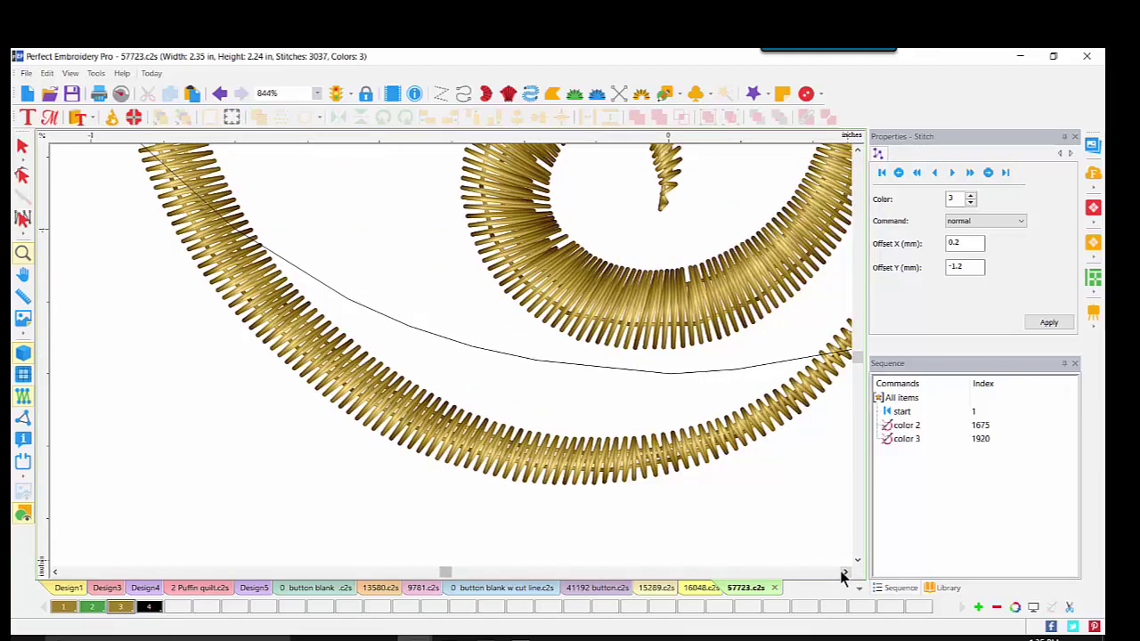
pyautogui.click(844, 573)
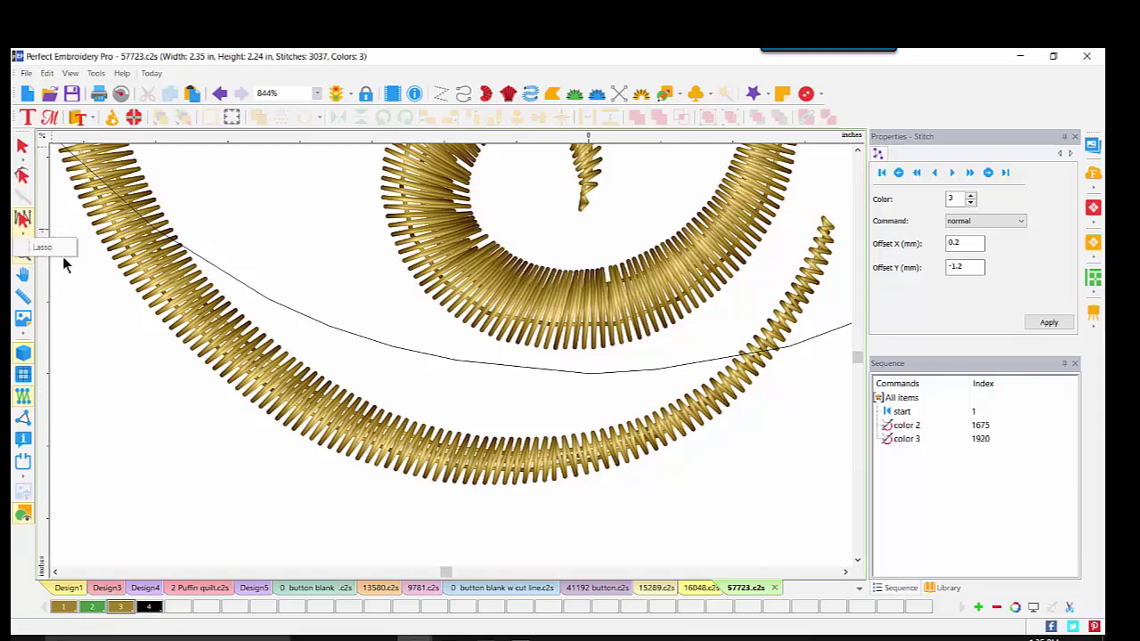
pyautogui.press('F10')
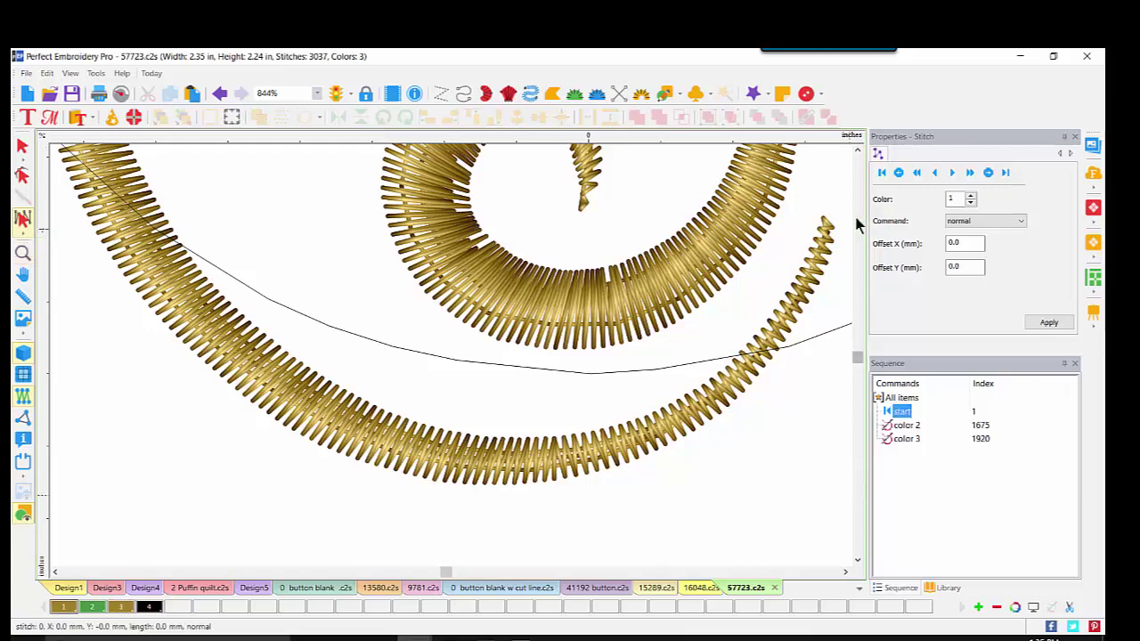
pyautogui.moveTo(846, 214)
pyautogui.mouseDown()
pyautogui.moveTo(791, 221)
pyautogui.moveTo(759, 293)
pyautogui.moveTo(721, 331)
pyautogui.moveTo(633, 390)
pyautogui.moveTo(467, 401)
pyautogui.moveTo(402, 386)
pyautogui.moveTo(239, 297)
pyautogui.moveTo(198, 241)
pyautogui.moveTo(103, 278)
pyautogui.moveTo(119, 378)
pyautogui.moveTo(156, 437)
pyautogui.moveTo(293, 531)
pyautogui.moveTo(476, 541)
pyautogui.moveTo(677, 512)
pyautogui.moveTo(792, 422)
pyautogui.moveTo(816, 381)
pyautogui.moveTo(852, 239)
pyautogui.moveTo(849, 212)
pyautogui.moveTo(806, 199)
pyautogui.mouseUp()
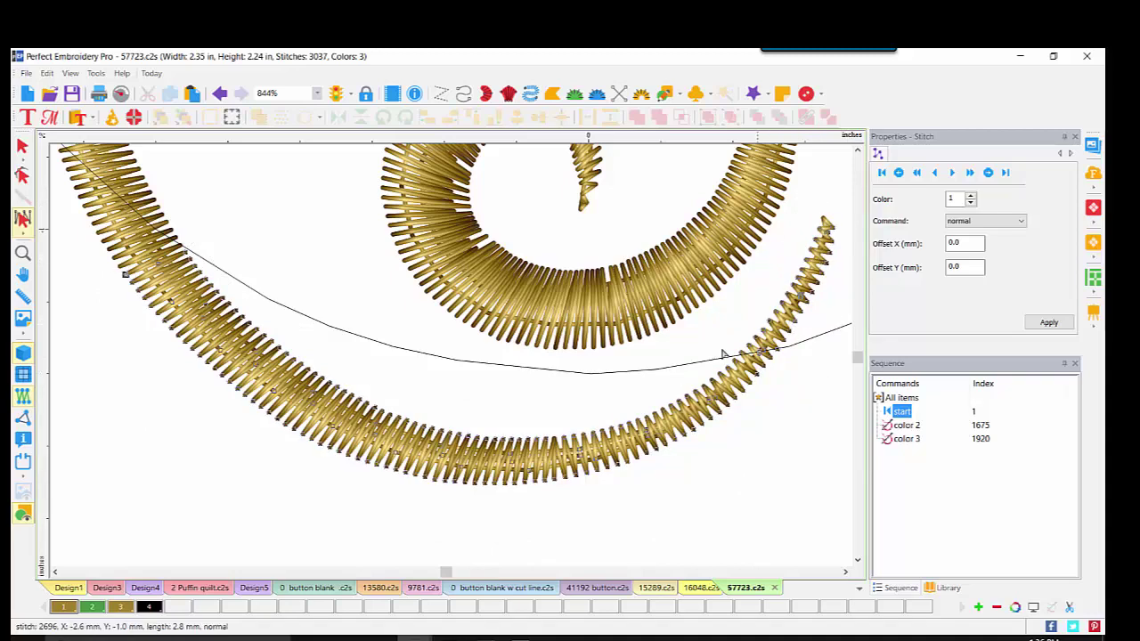
pyautogui.press('Delete')
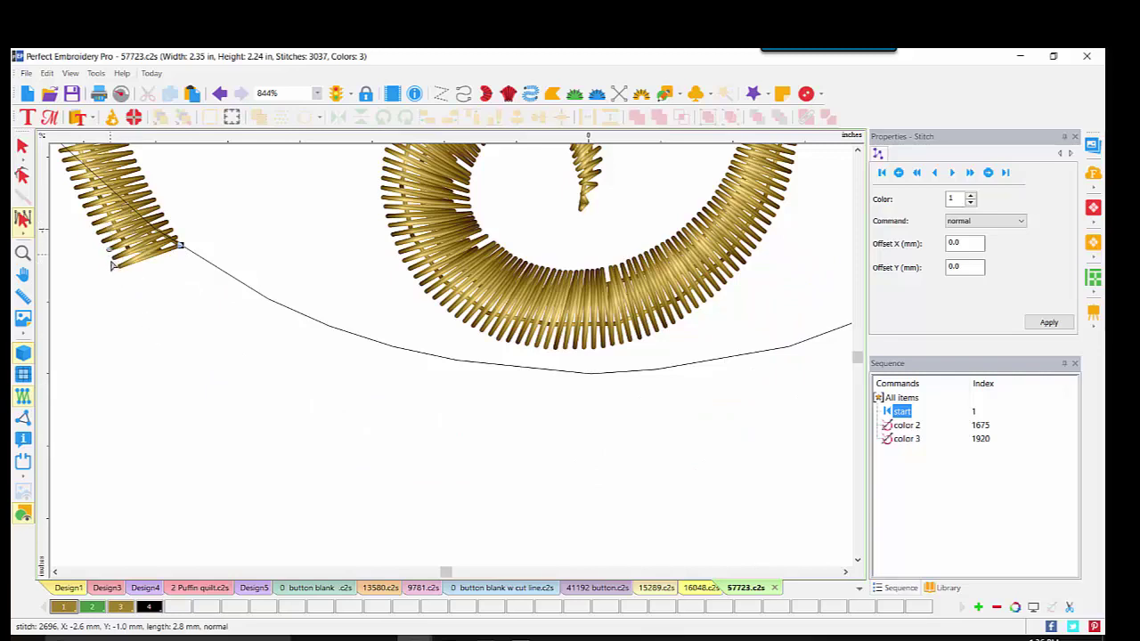
pyautogui.click(23, 253)
pyautogui.click(97, 209)
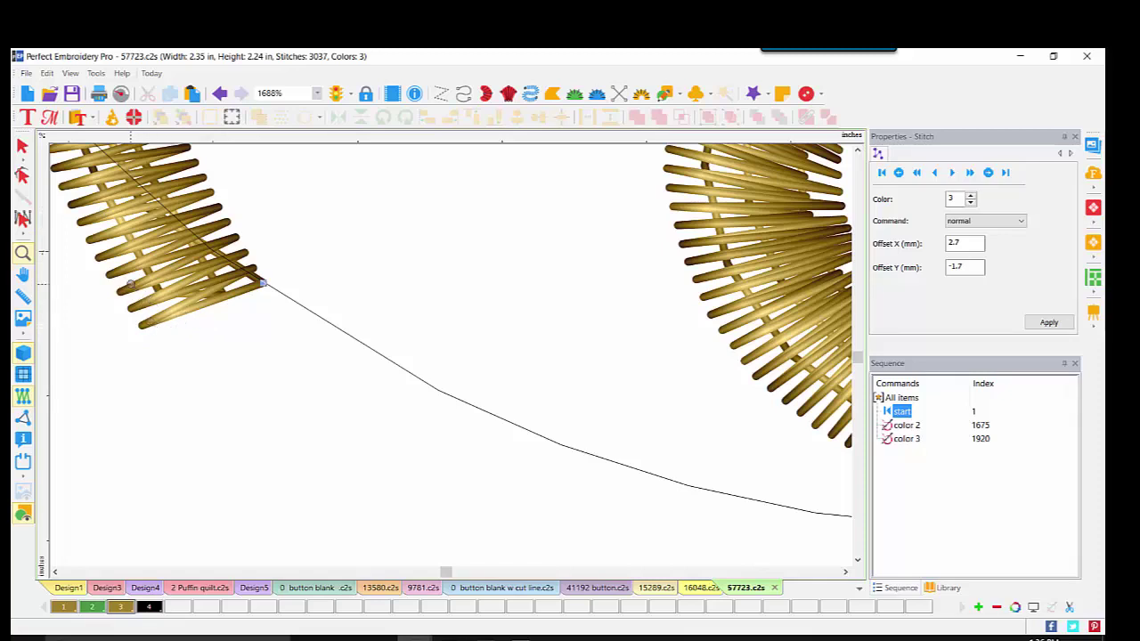
pyautogui.click(24, 253)
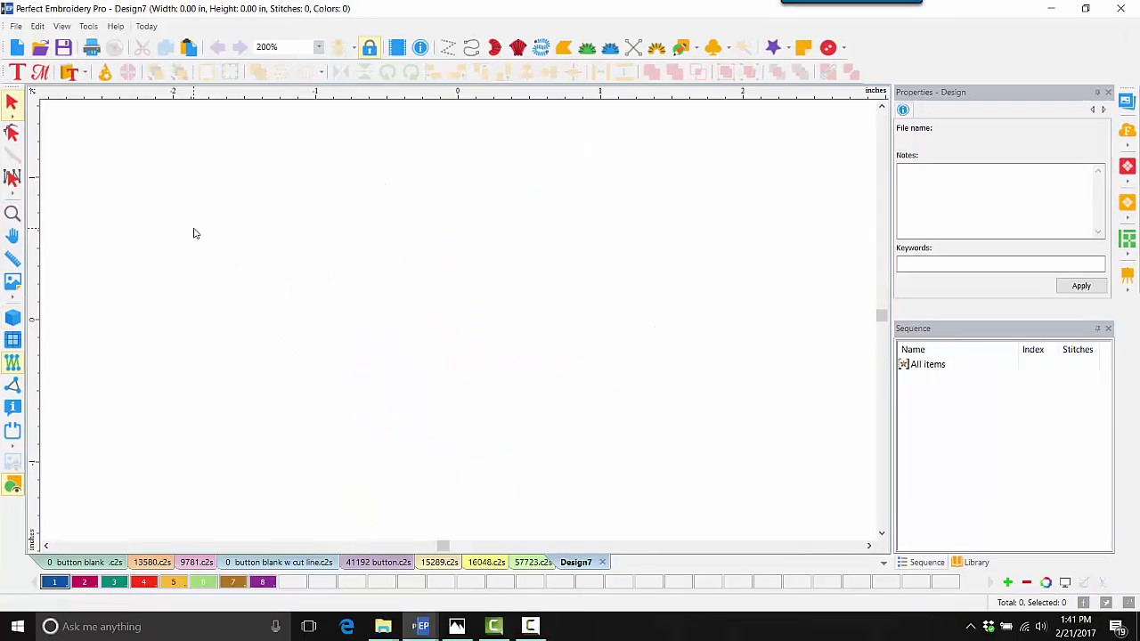
# Create a new design and insert the rabbit design 9983.c2s from the February_2017 folder of Dime Free Designs
pyautogui.hotkey('ctrl', 'n')
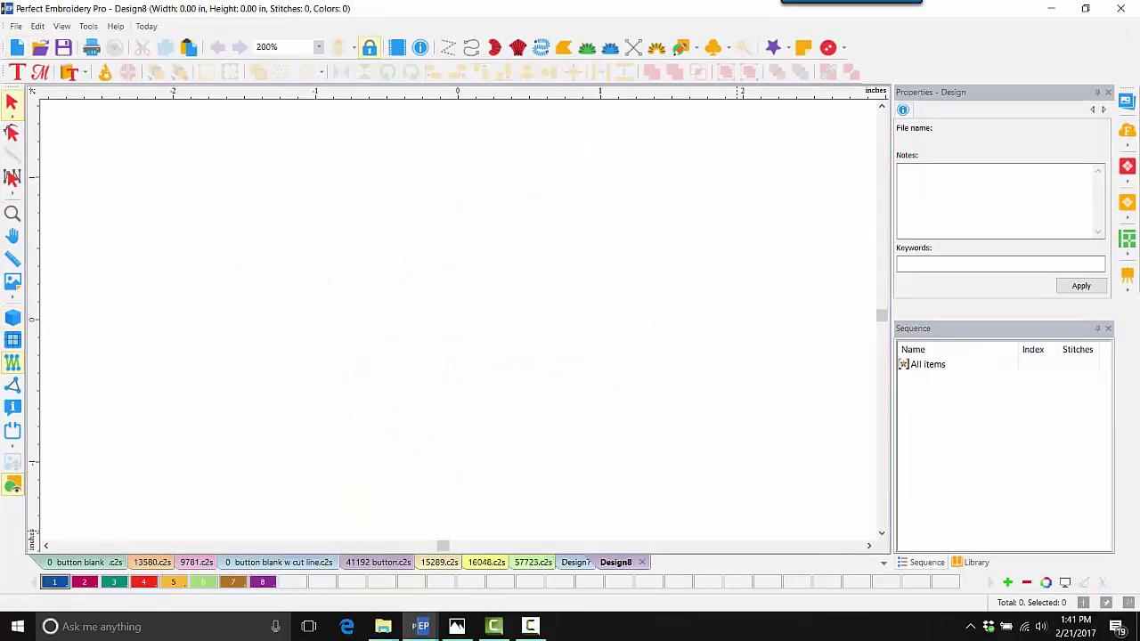
pyautogui.click(972, 563)
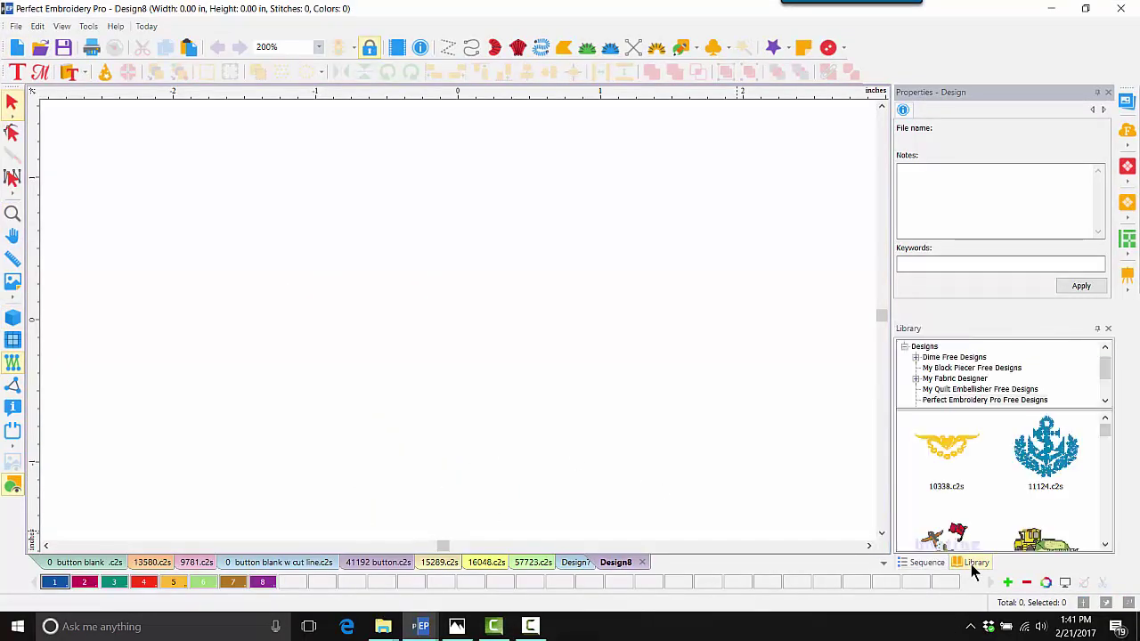
pyautogui.click(916, 357)
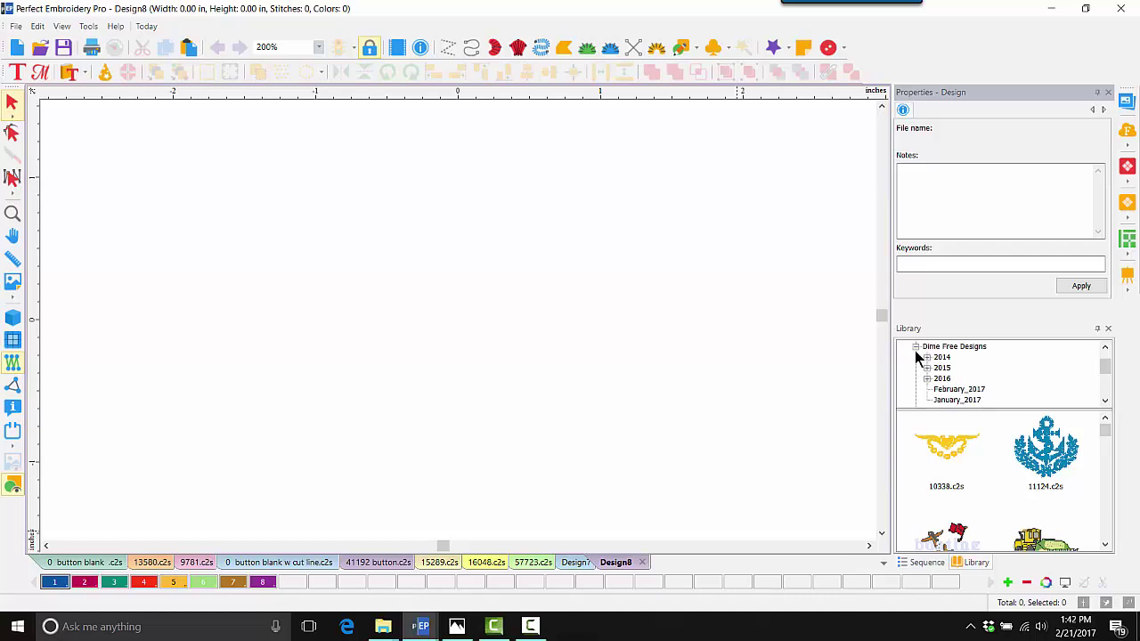
pyautogui.click(950, 391)
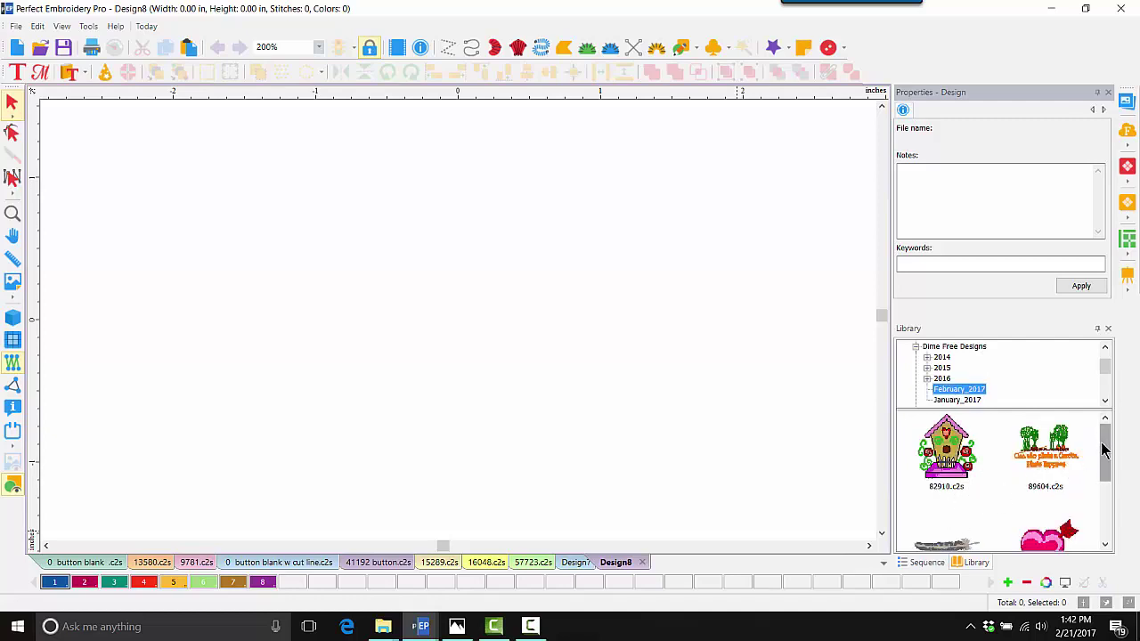
pyautogui.moveTo(1104, 450); pyautogui.dragTo(1104, 509)
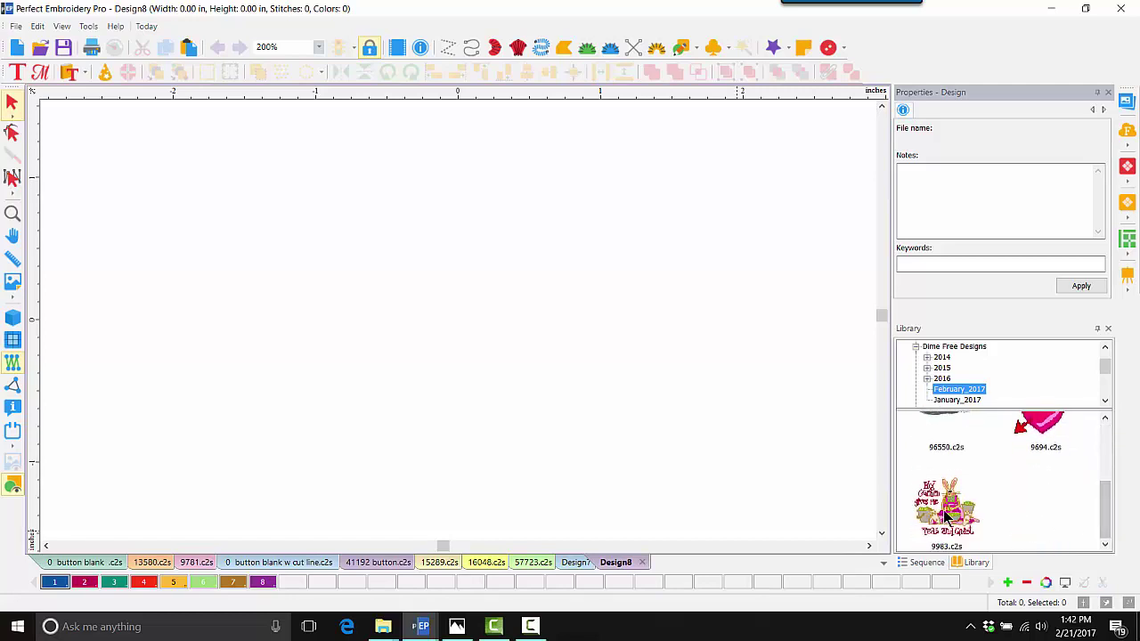
pyautogui.moveTo(952, 524); pyautogui.dragTo(454, 317)
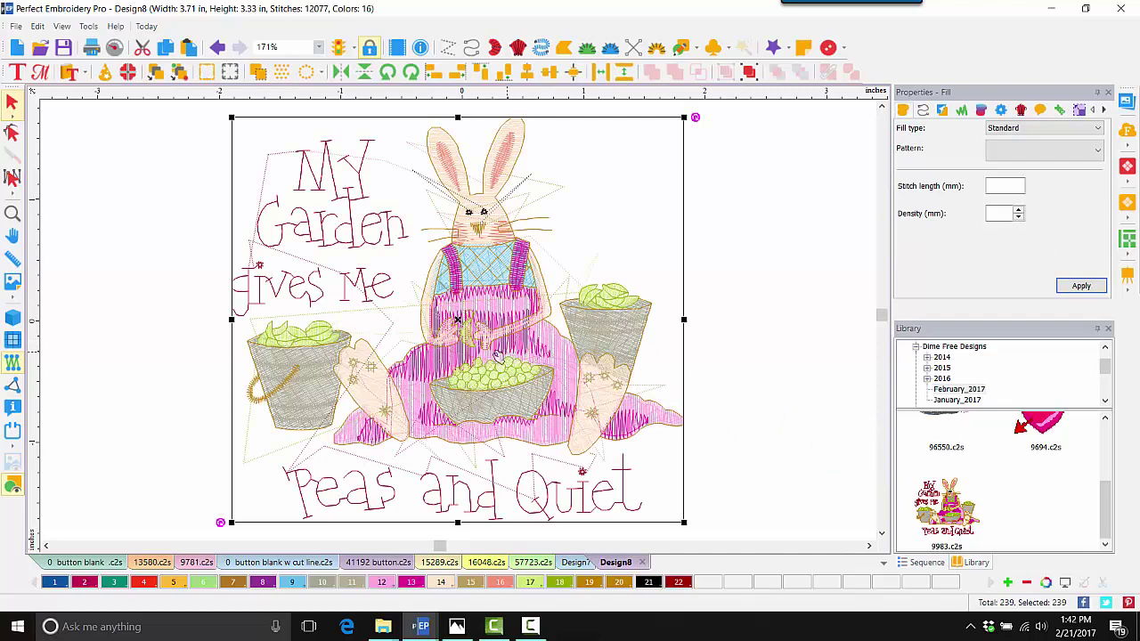
# Ungroup the rabbit design into its separate color objects and clear the selection
pyautogui.click(924, 563)
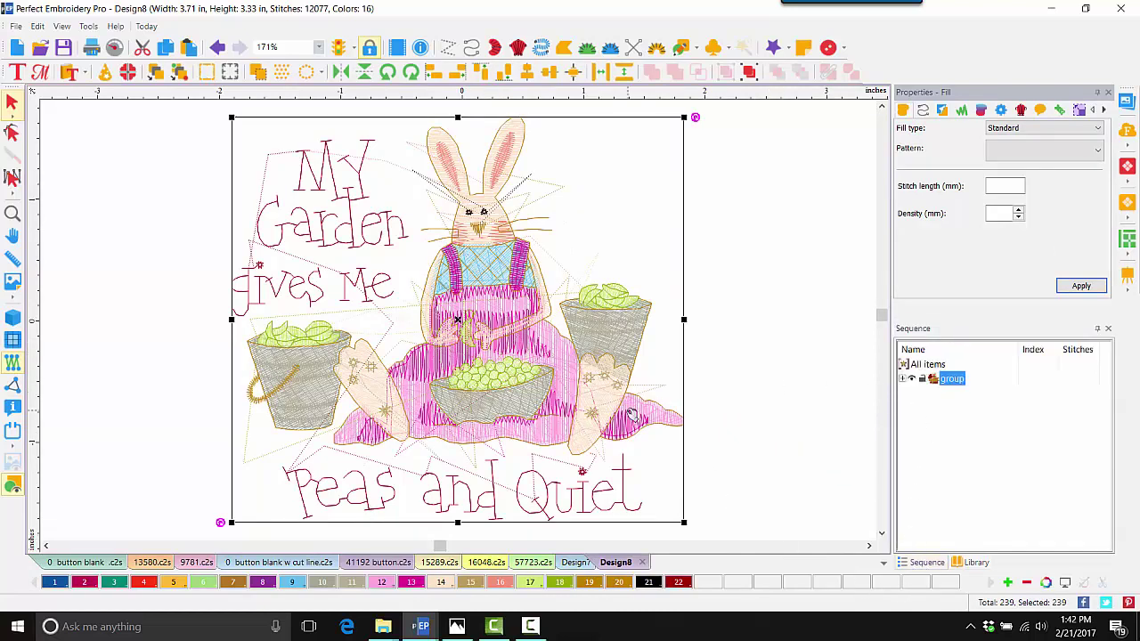
pyautogui.click(749, 74)
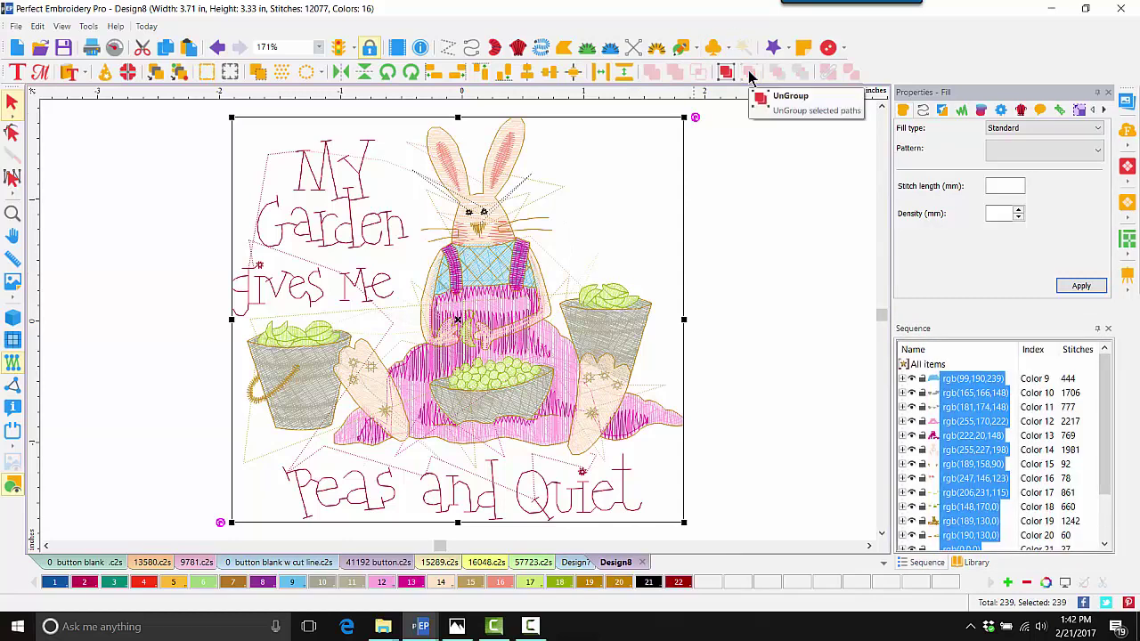
pyautogui.click(768, 305)
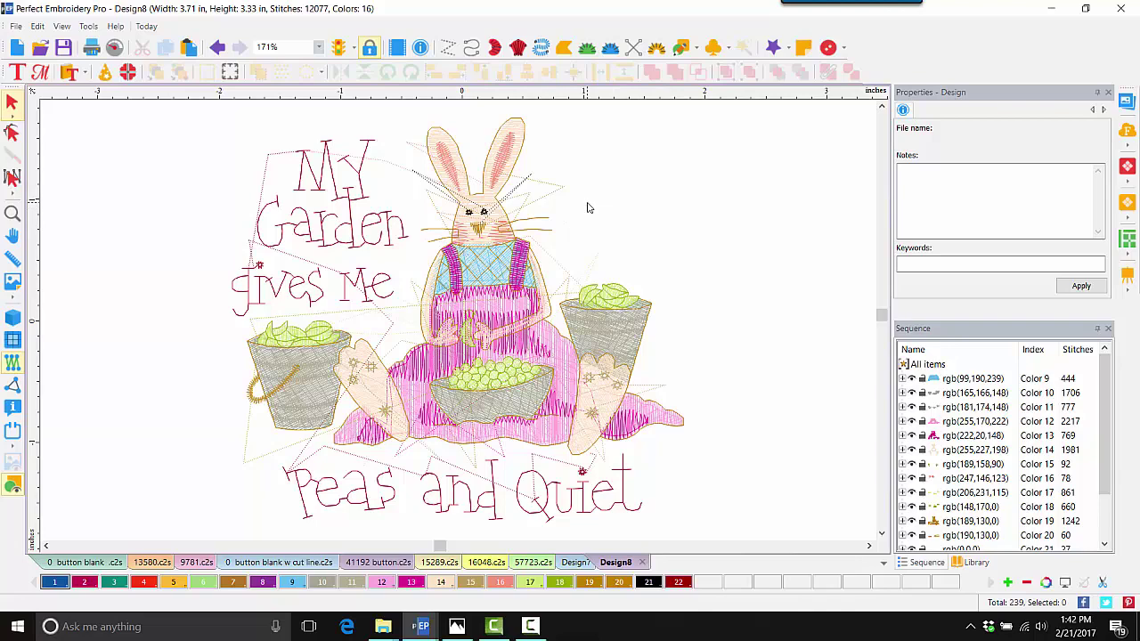
# Merge the circular button blank outline into the rabbit design and deselect it
pyautogui.click(16, 26)
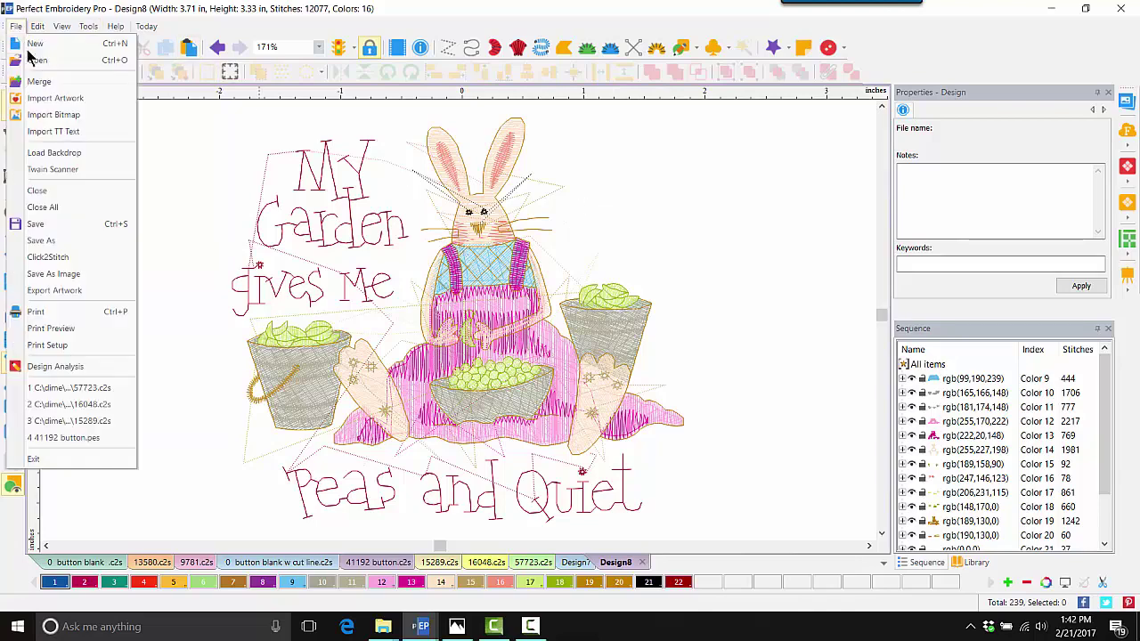
pyautogui.click(39, 81)
pyautogui.doubleClick(297, 111)
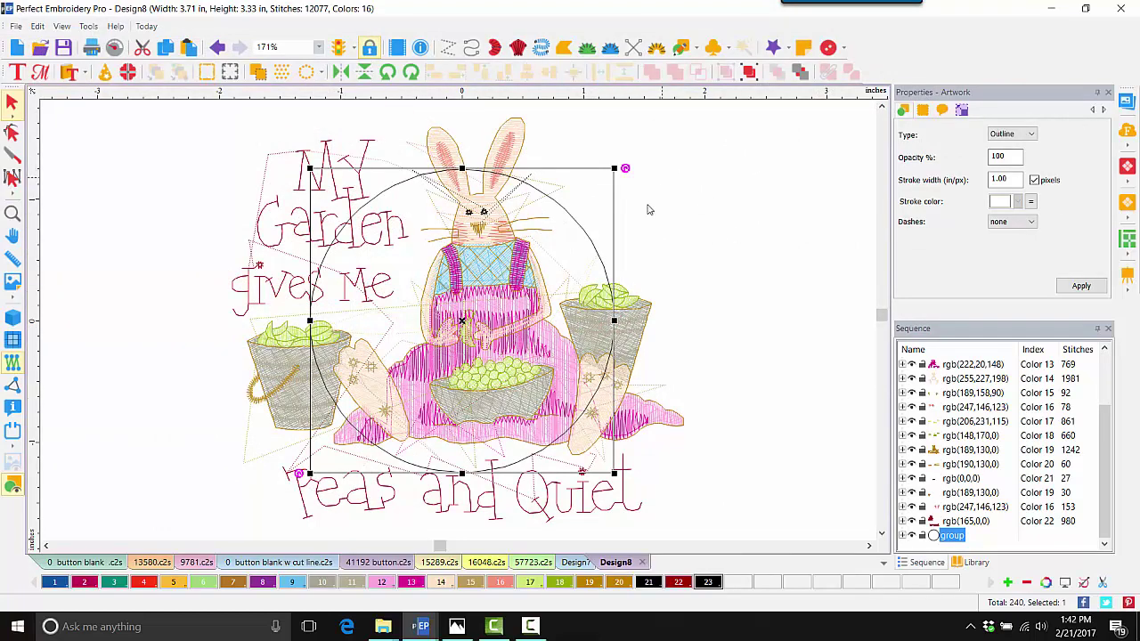
pyautogui.click(698, 186)
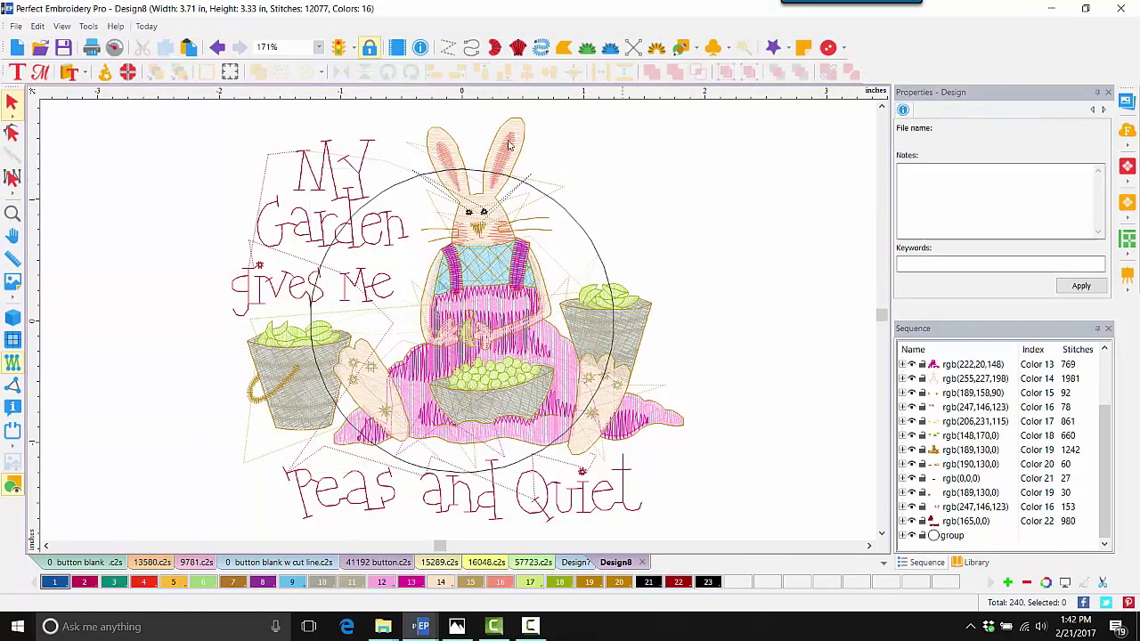
# Delete all of the dark red lettering around the rabbit, the rgb(165,0,0) color group
pyautogui.click(310, 159)
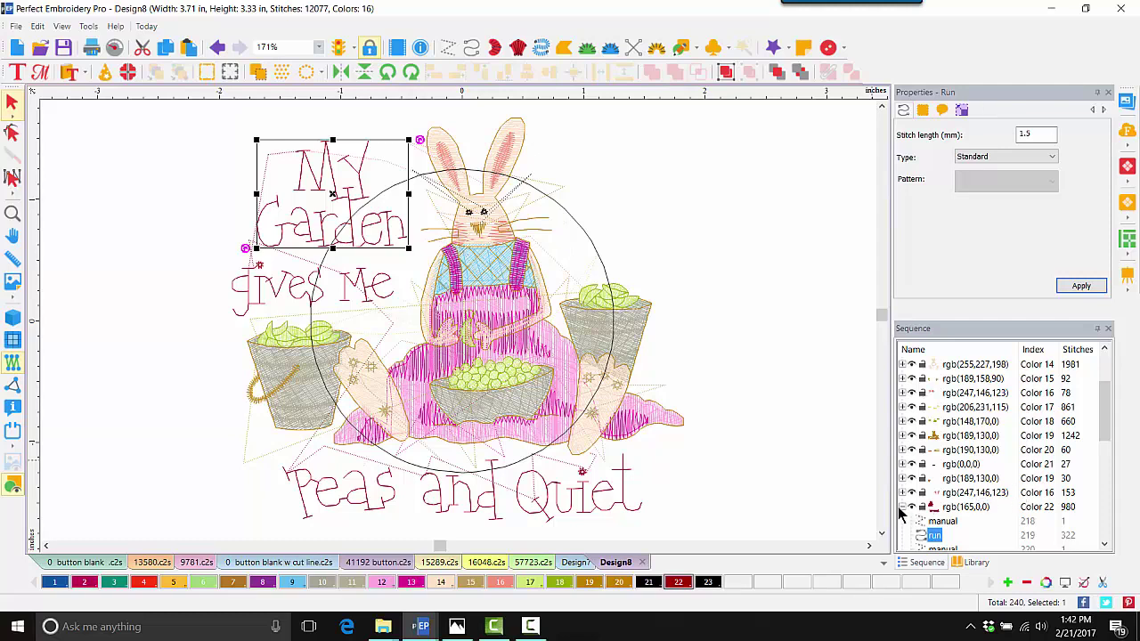
pyautogui.click(961, 507)
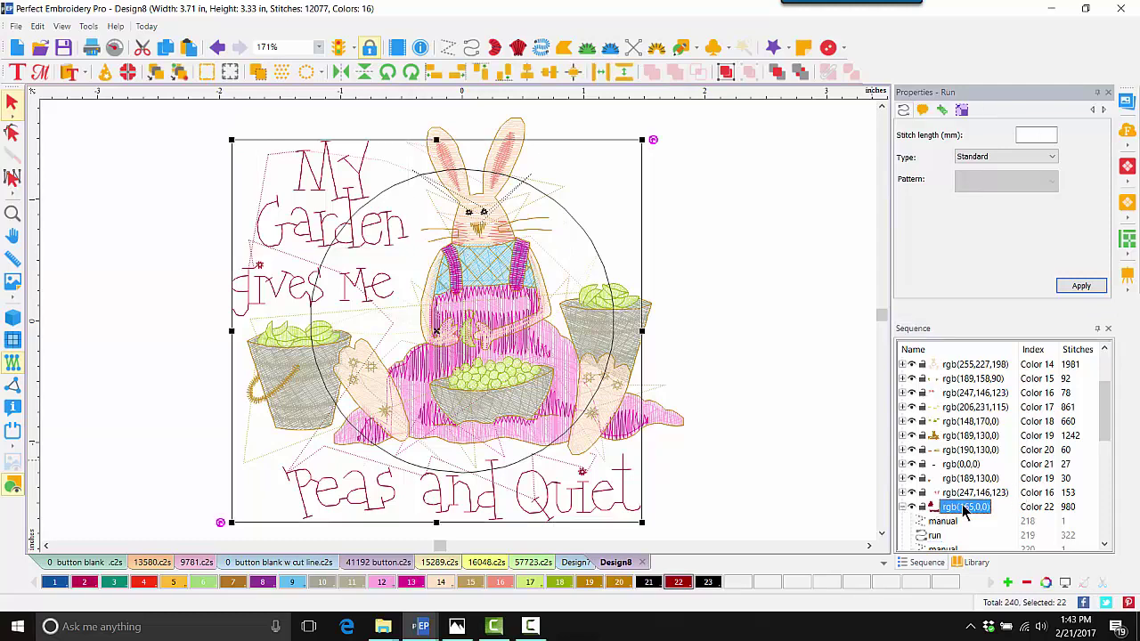
pyautogui.press('Delete')
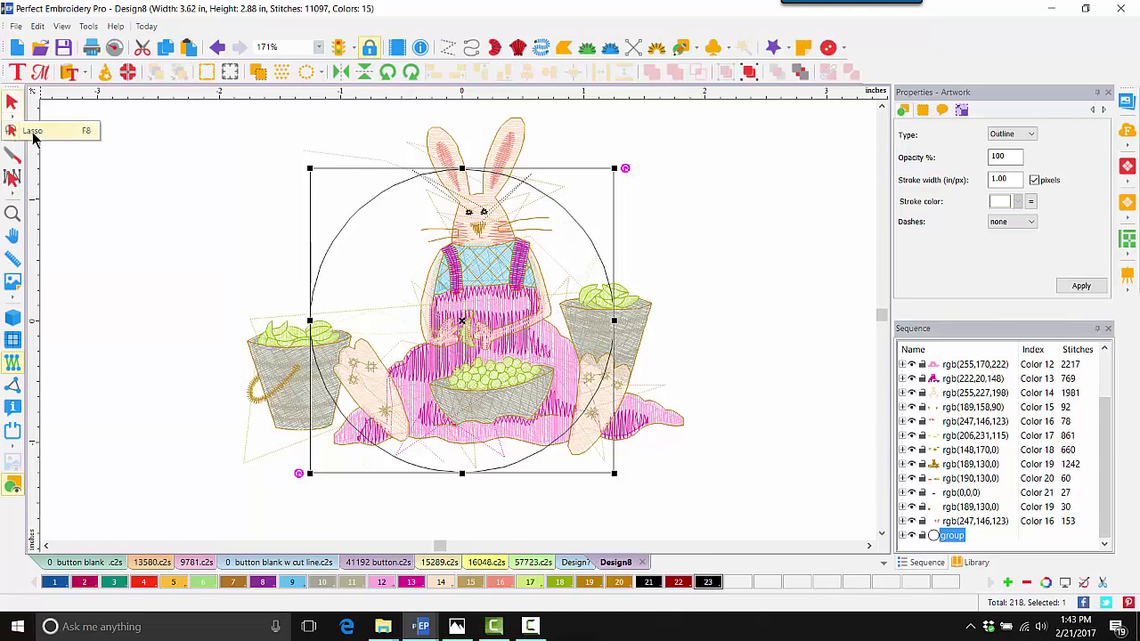
# Lasso and delete the fill objects of the left bucket, and do the same for the right bucket and skirt tip
pyautogui.click(13, 132)
pyautogui.moveTo(187, 283)
pyautogui.mouseDown()
pyautogui.moveTo(181, 352)
pyautogui.moveTo(192, 401)
pyautogui.moveTo(252, 470)
pyautogui.moveTo(316, 474)
pyautogui.moveTo(358, 443)
pyautogui.moveTo(383, 384)
pyautogui.moveTo(371, 309)
pyautogui.moveTo(267, 259)
pyautogui.moveTo(203, 286)
pyautogui.moveTo(169, 348)
pyautogui.mouseUp()
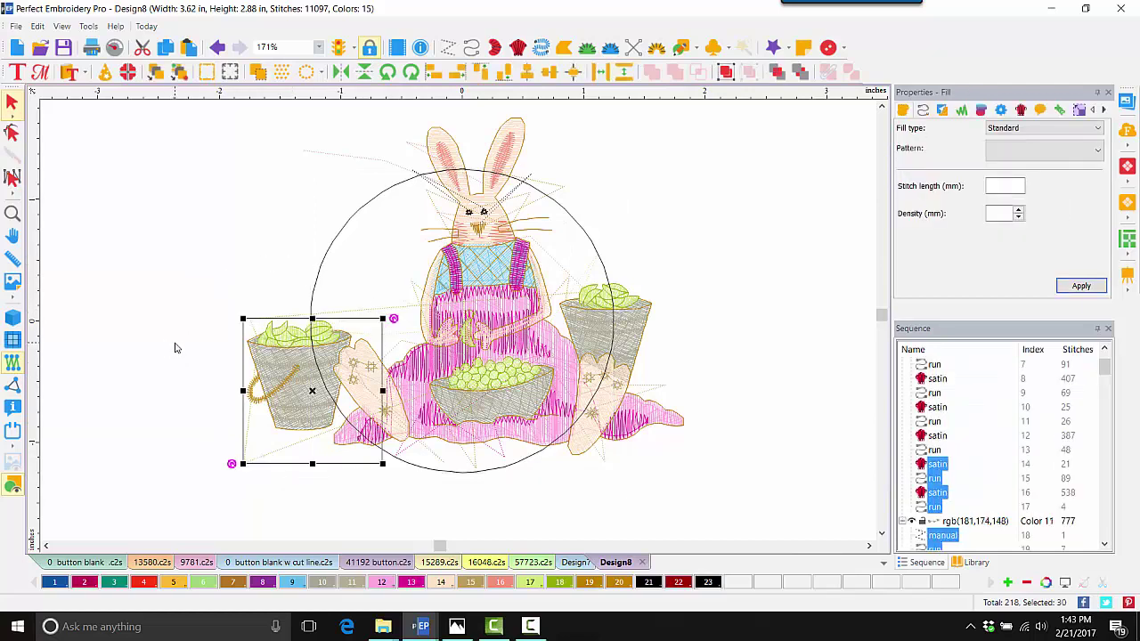
pyautogui.press('Delete')
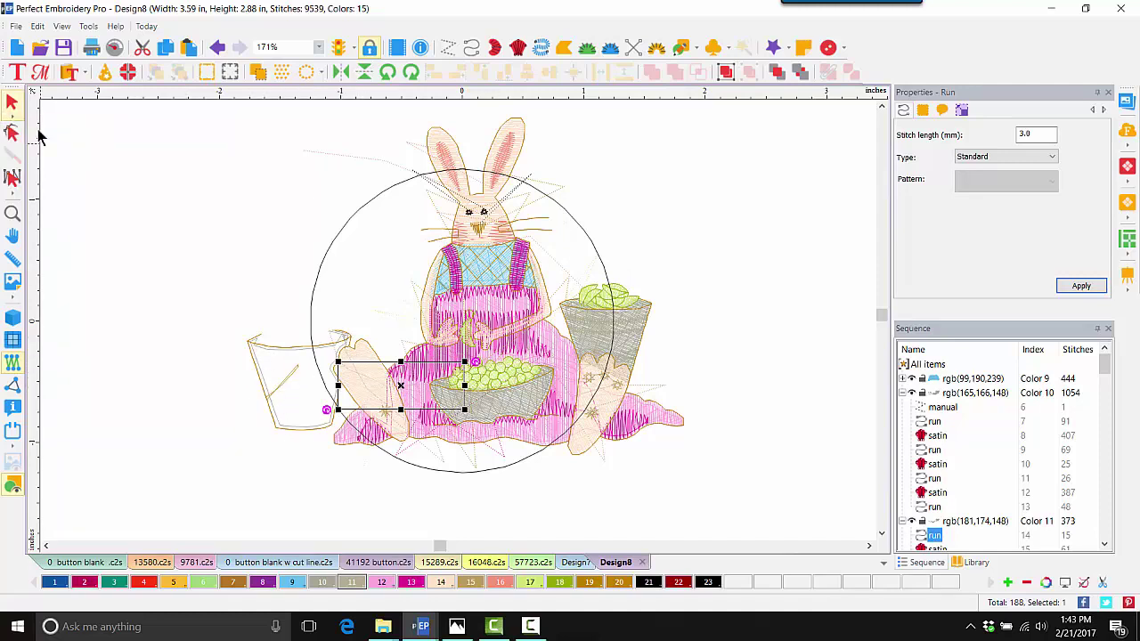
pyautogui.moveTo(764, 259)
pyautogui.mouseDown()
pyautogui.moveTo(632, 244)
pyautogui.moveTo(585, 250)
pyautogui.moveTo(551, 282)
pyautogui.moveTo(559, 402)
pyautogui.moveTo(599, 449)
pyautogui.moveTo(716, 445)
pyautogui.moveTo(759, 337)
pyautogui.moveTo(755, 253)
pyautogui.mouseUp()
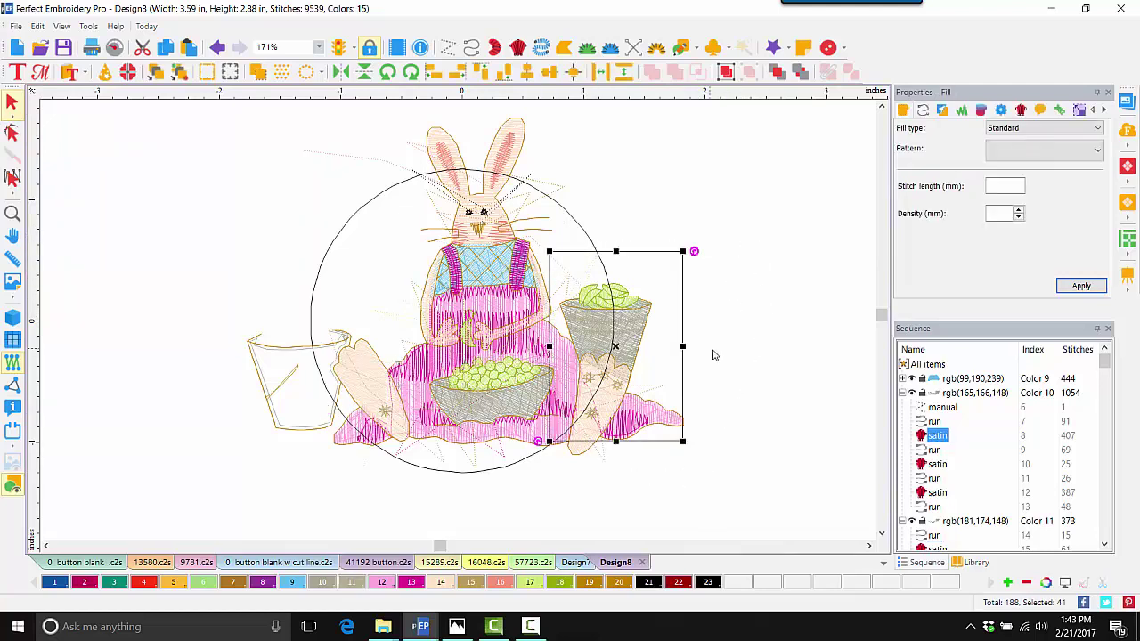
pyautogui.press('Delete')
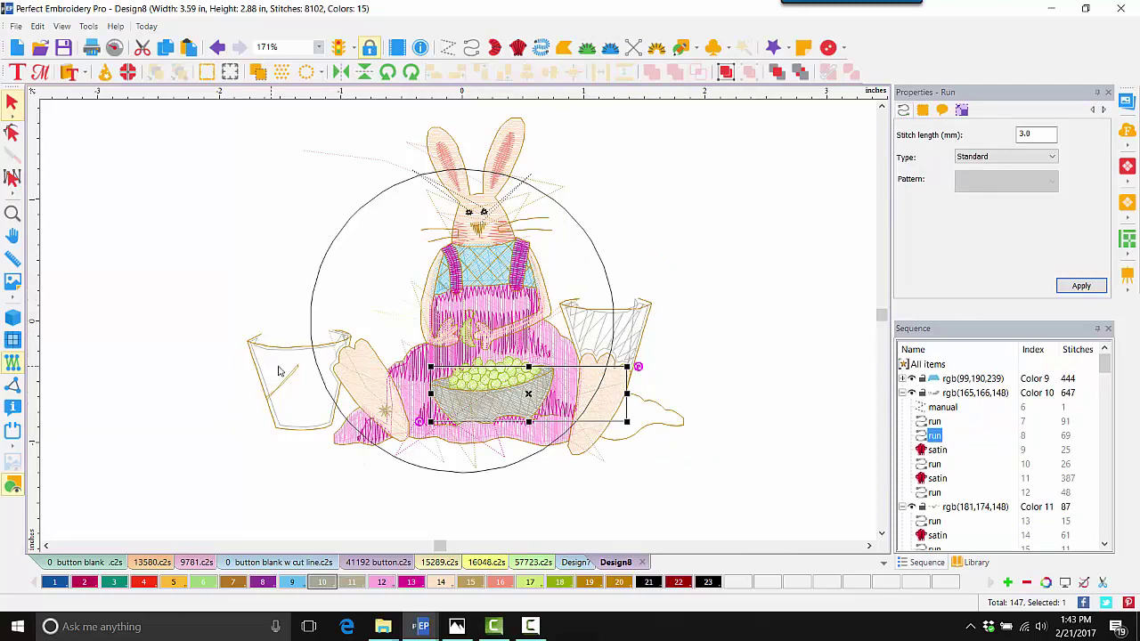
# Delete the leftover brown outline and gray stitch objects of the two buckets beside the rabbit
pyautogui.click(276, 394)
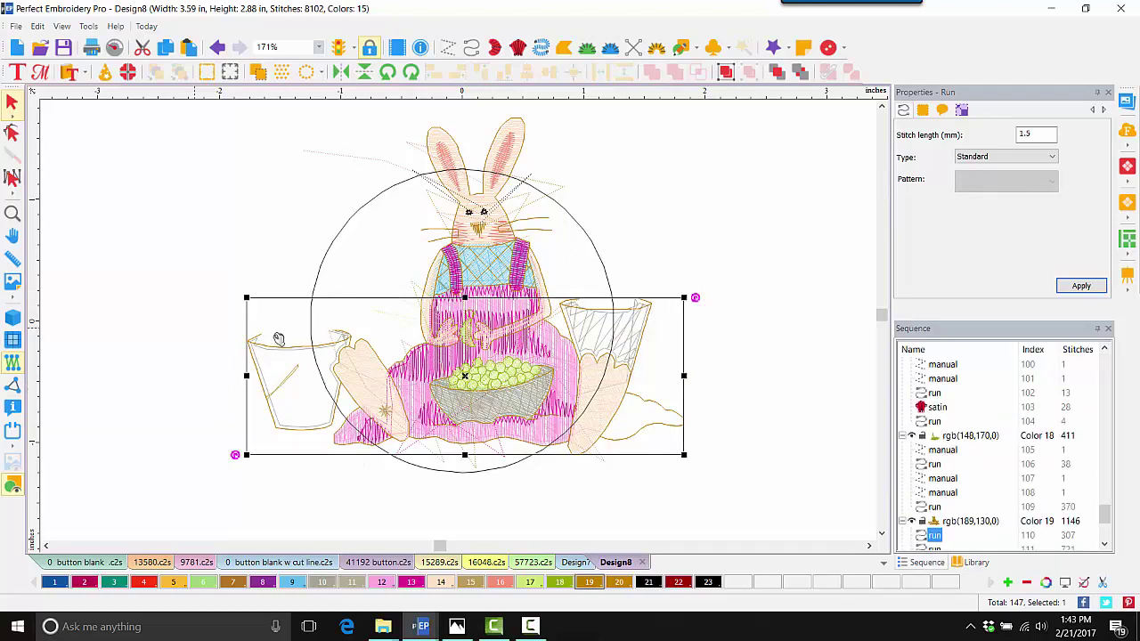
pyautogui.press('Delete')
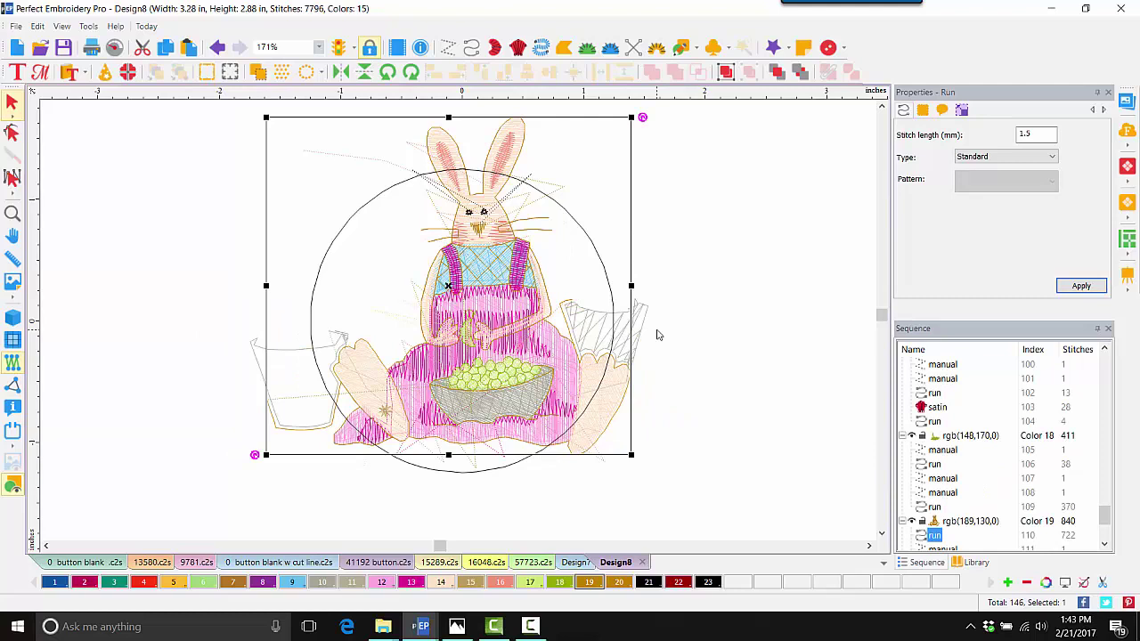
pyautogui.press('Delete')
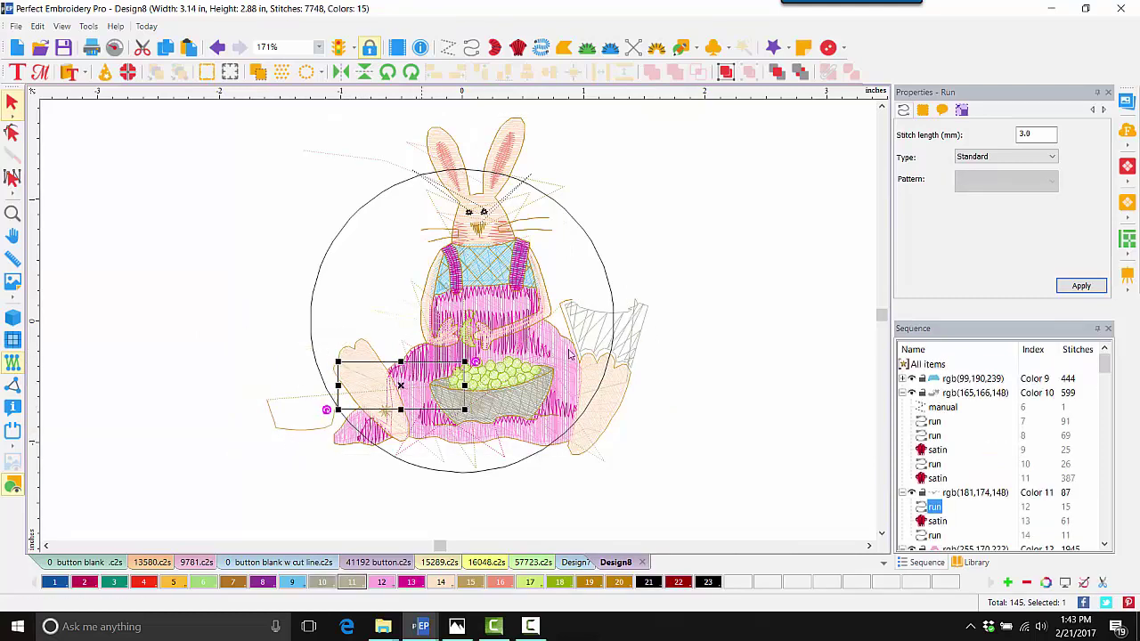
pyautogui.click(626, 327)
pyautogui.press('Delete')
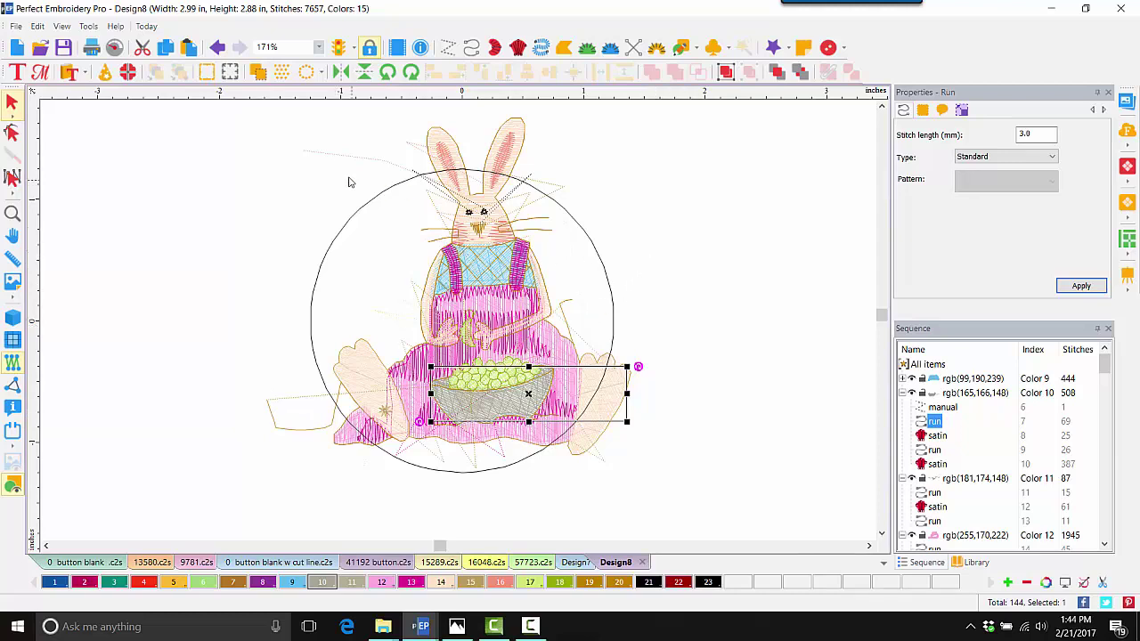
# Move the button circle about 0.75 inch up and slightly left so it surrounds the rabbit's head and upper body
pyautogui.moveTo(588, 243); pyautogui.dragTo(568, 150)
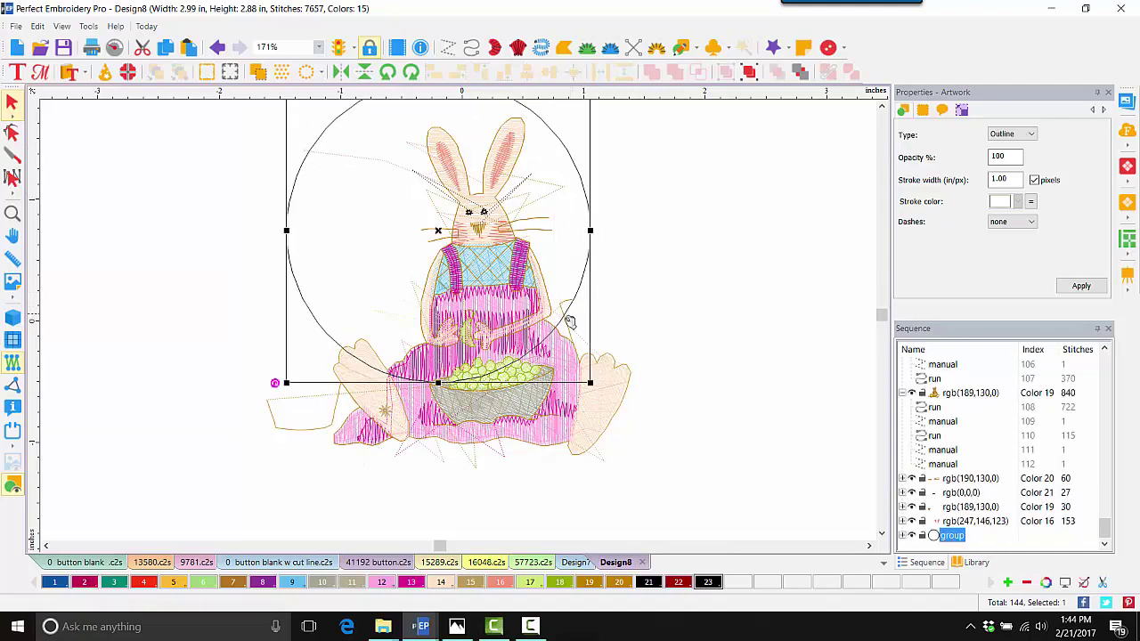
pyautogui.click(881, 106)
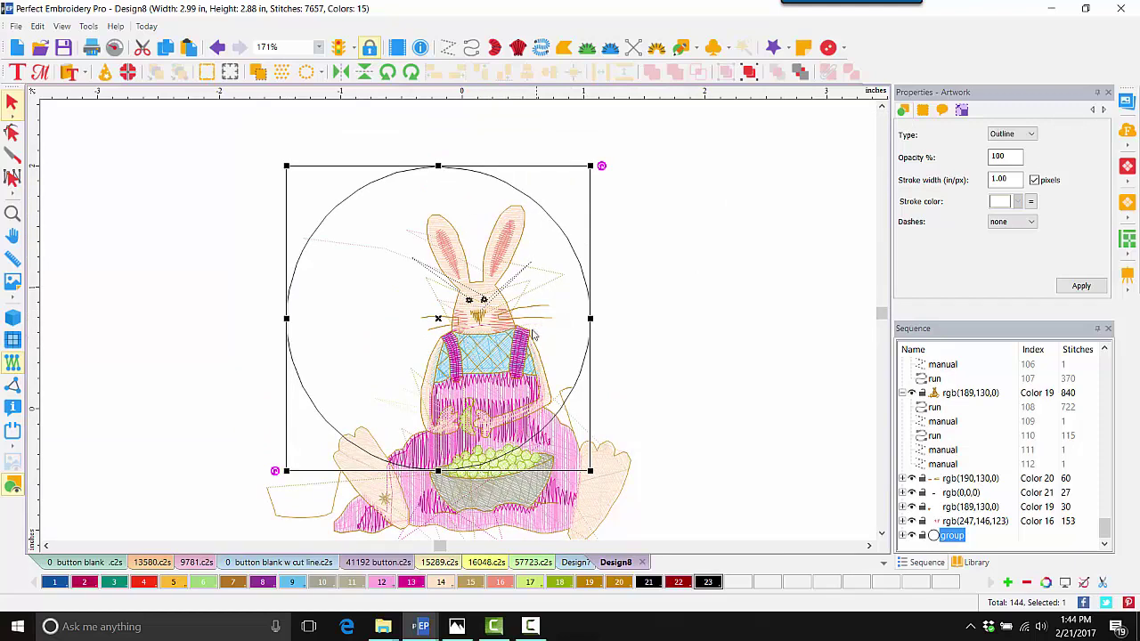
# Nudge the button circle slightly right, and lasso and delete all rabbit stitches lying below and outside its lower edge
pyautogui.press('Right')
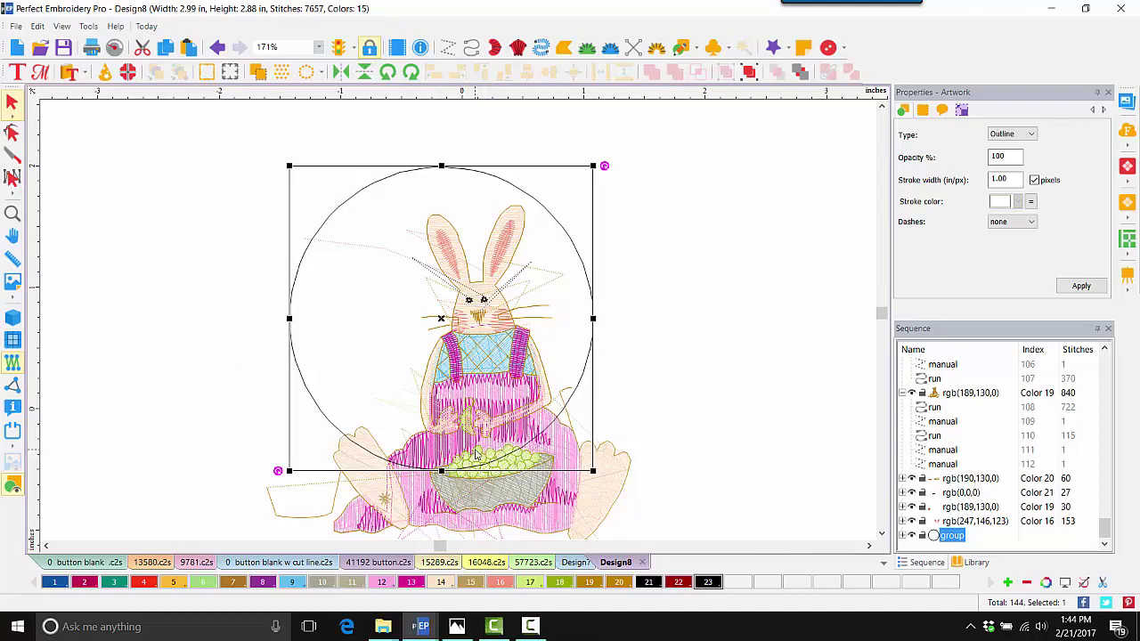
pyautogui.click(881, 534)
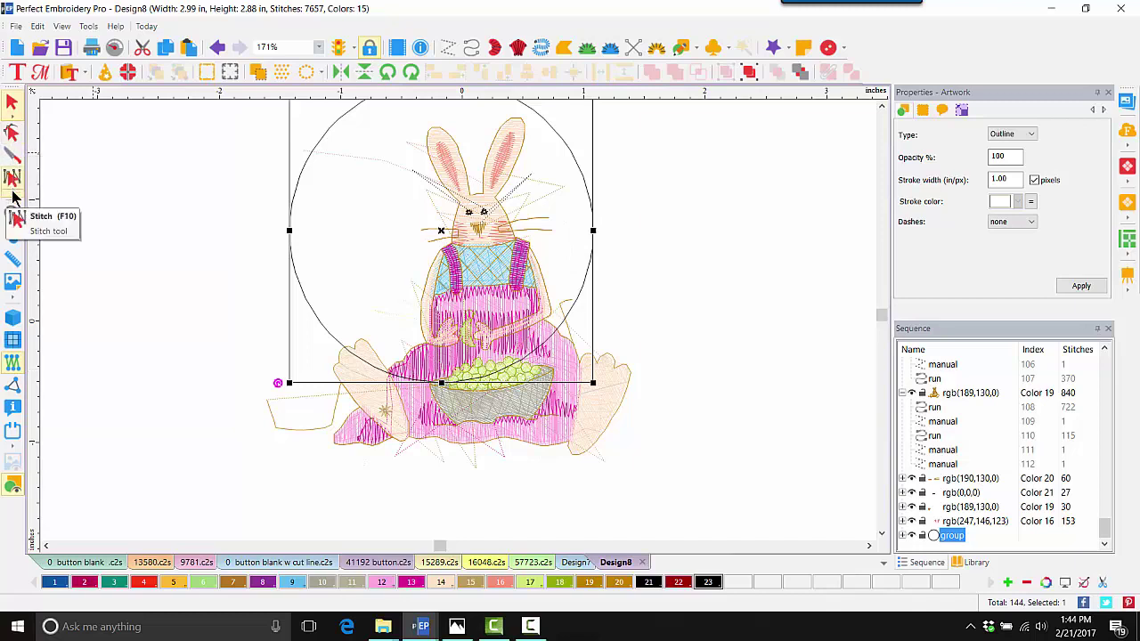
pyautogui.click(13, 213)
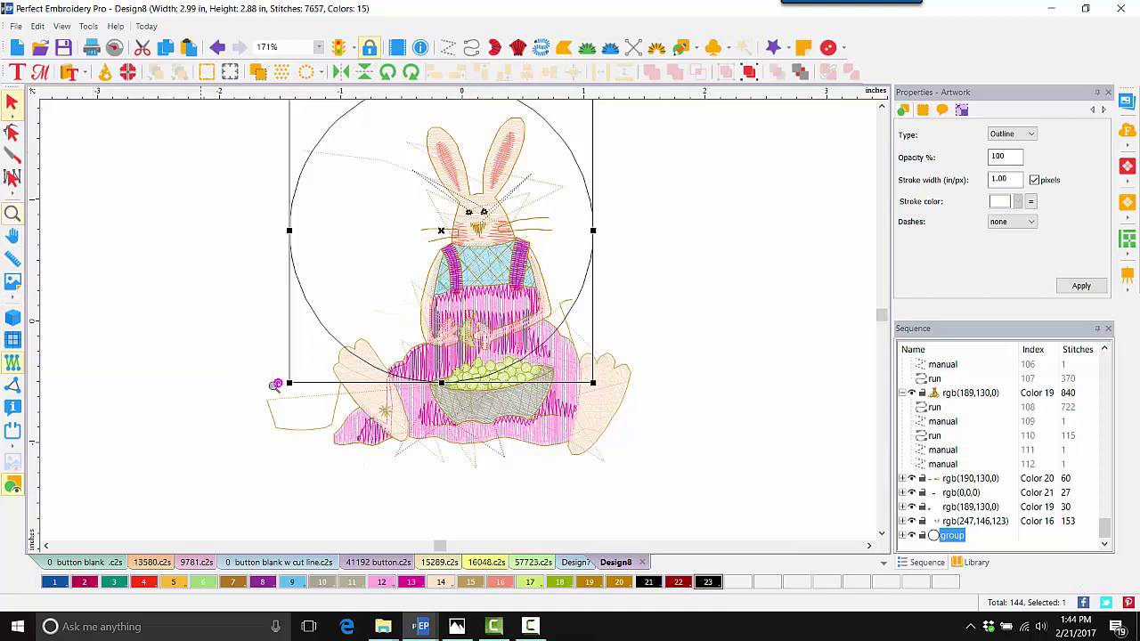
pyautogui.click(395, 438)
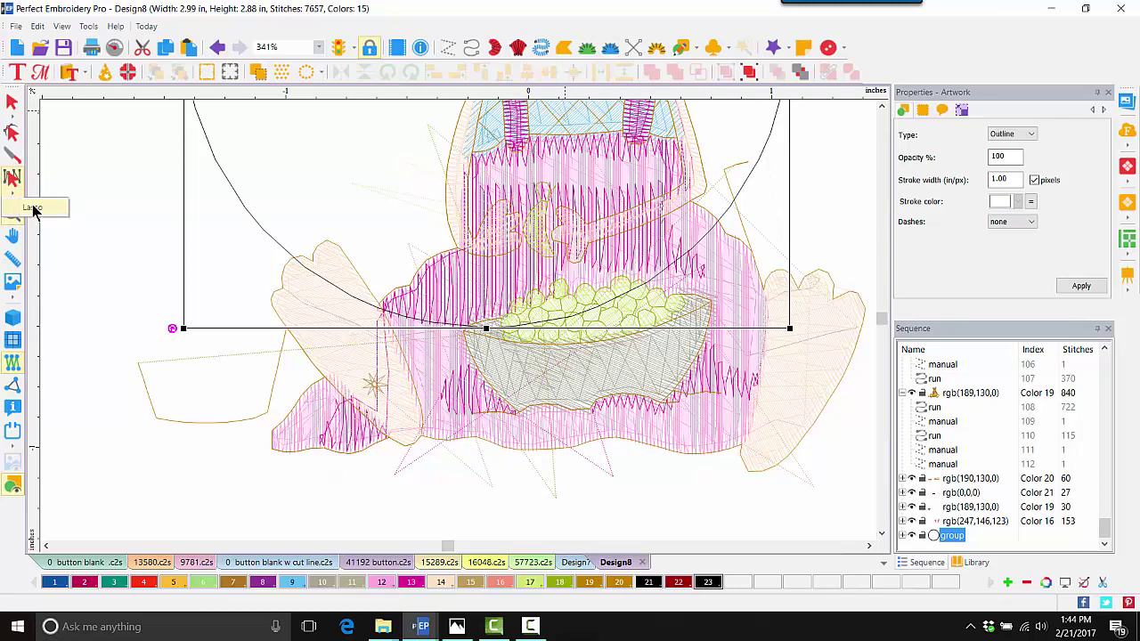
pyautogui.click(32, 209)
pyautogui.moveTo(123, 294)
pyautogui.mouseDown()
pyautogui.moveTo(149, 243)
pyautogui.moveTo(210, 238)
pyautogui.moveTo(410, 329)
pyautogui.moveTo(515, 339)
pyautogui.moveTo(600, 328)
pyautogui.moveTo(693, 271)
pyautogui.moveTo(742, 232)
pyautogui.moveTo(746, 212)
pyautogui.moveTo(779, 193)
pyautogui.moveTo(805, 197)
pyautogui.moveTo(870, 267)
pyautogui.moveTo(871, 378)
pyautogui.moveTo(853, 453)
pyautogui.moveTo(726, 508)
pyautogui.moveTo(574, 515)
pyautogui.moveTo(263, 513)
pyautogui.moveTo(85, 477)
pyautogui.moveTo(64, 443)
pyautogui.moveTo(60, 345)
pyautogui.moveTo(90, 273)
pyautogui.moveTo(177, 238)
pyautogui.moveTo(208, 247)
pyautogui.mouseUp()
pyautogui.moveTo(206, 252); pyautogui.dragTo(204, 248)
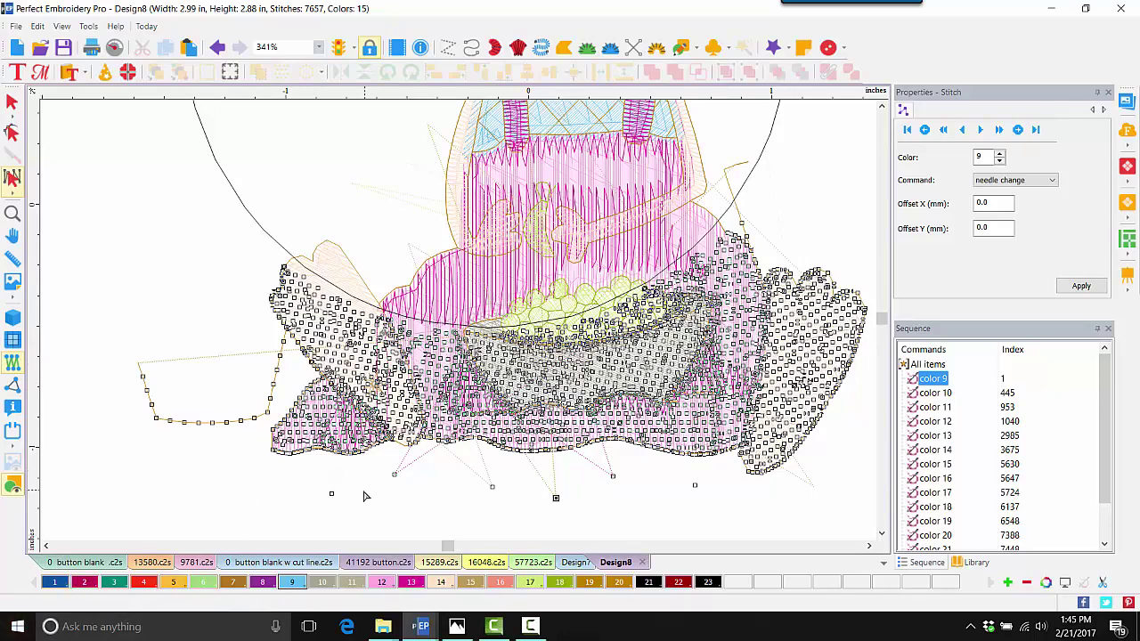
pyautogui.press('Delete')
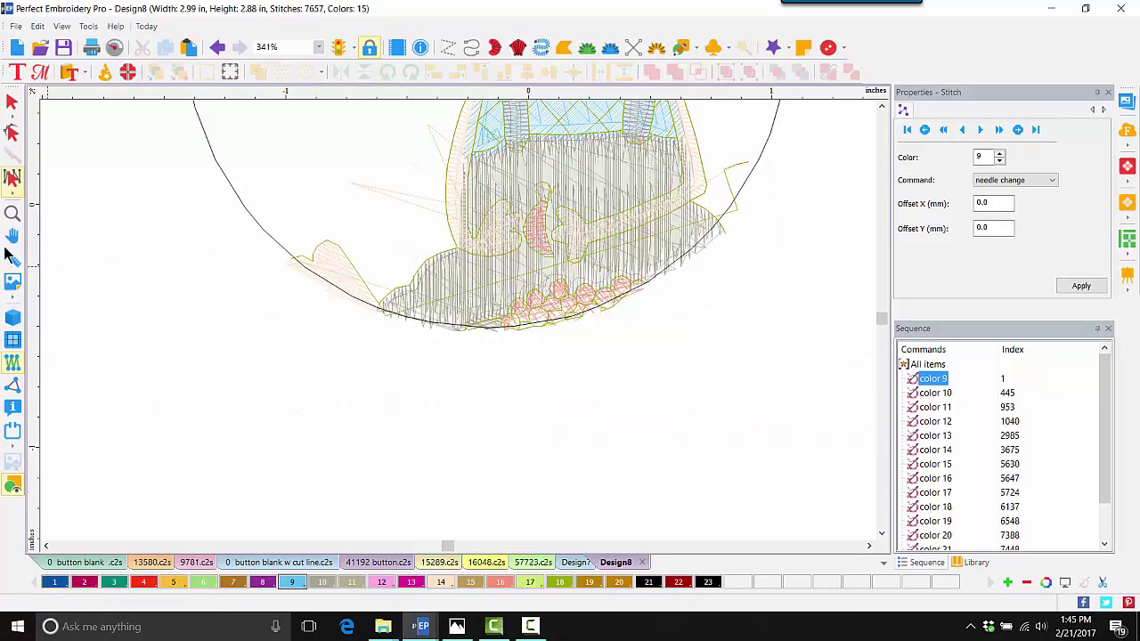
# Recolor the rabbit's gray dress, color group rgb(165,166,148), to pink color 12
pyautogui.click(13, 214)
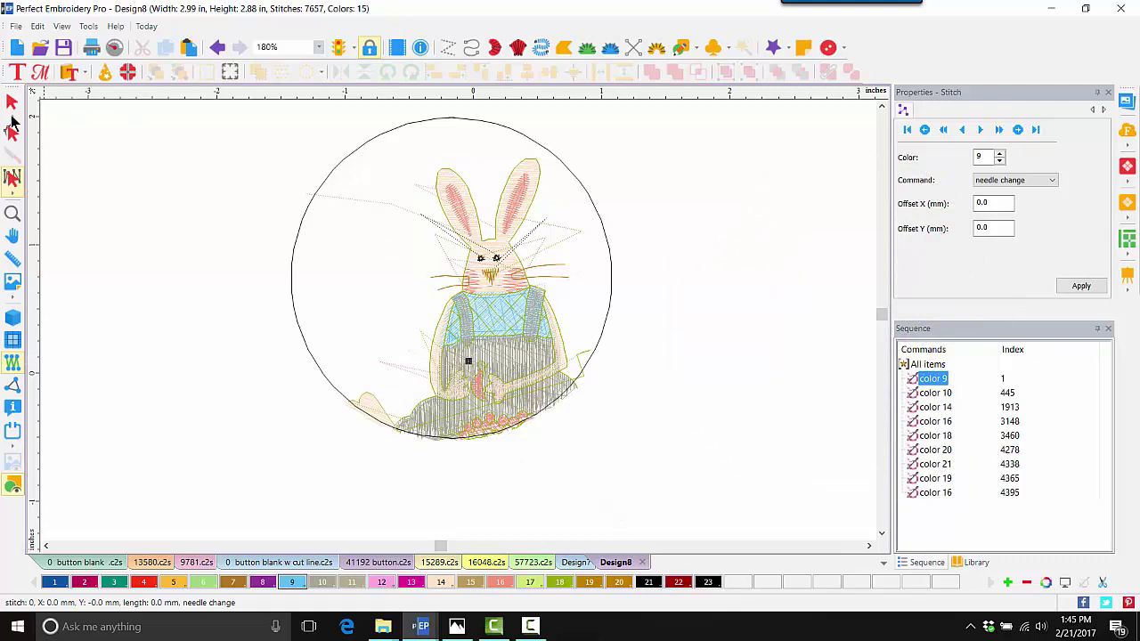
pyautogui.click(12, 103)
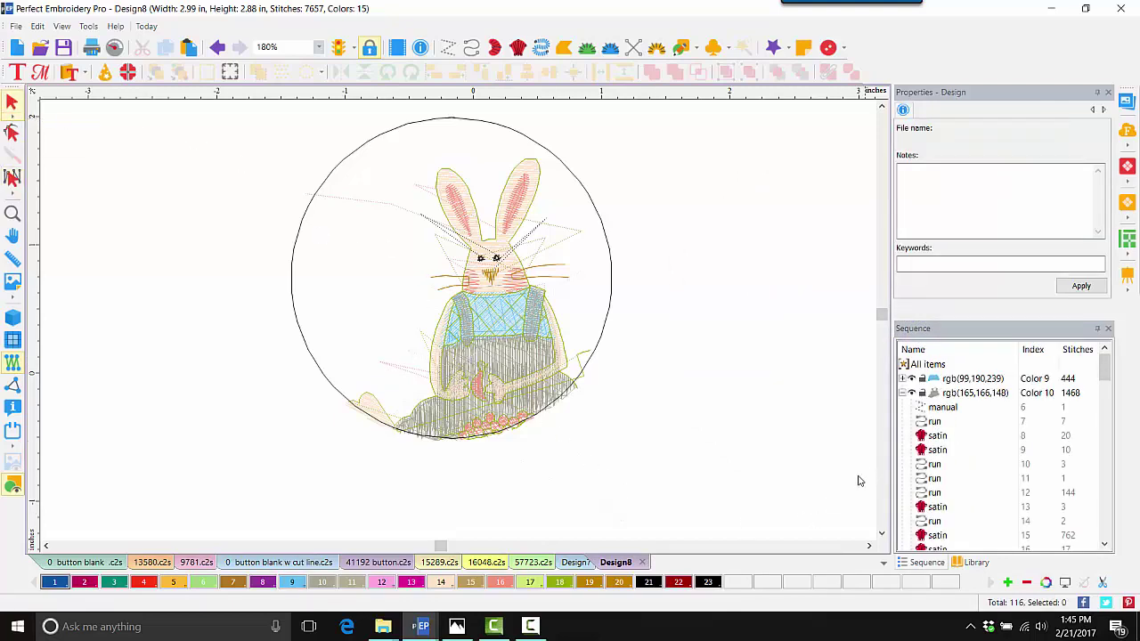
pyautogui.click(901, 392)
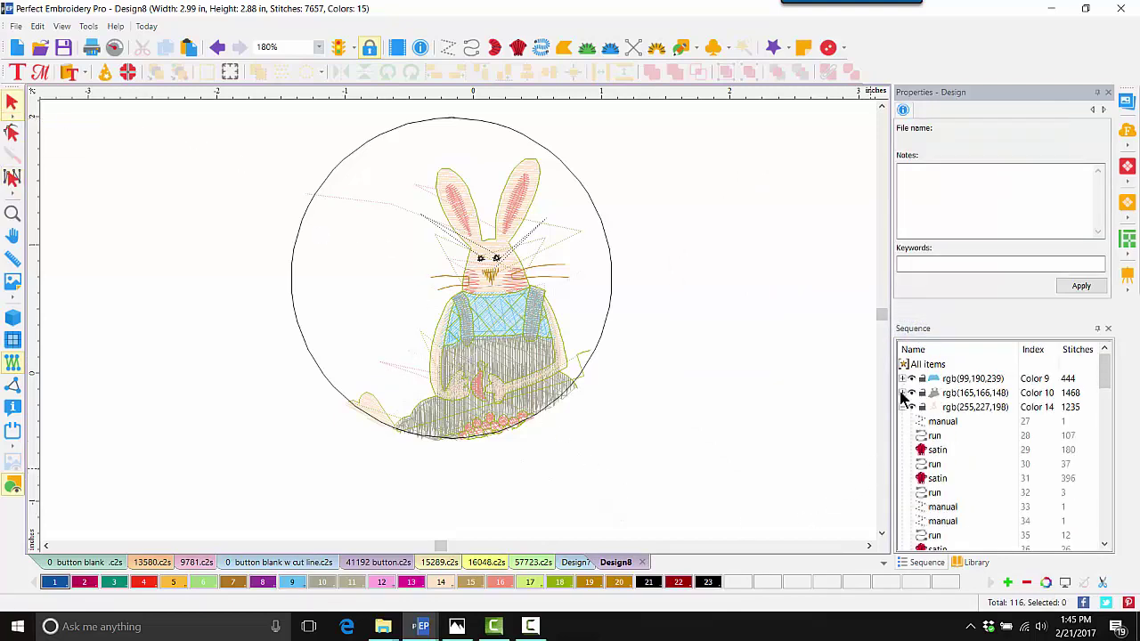
pyautogui.click(970, 393)
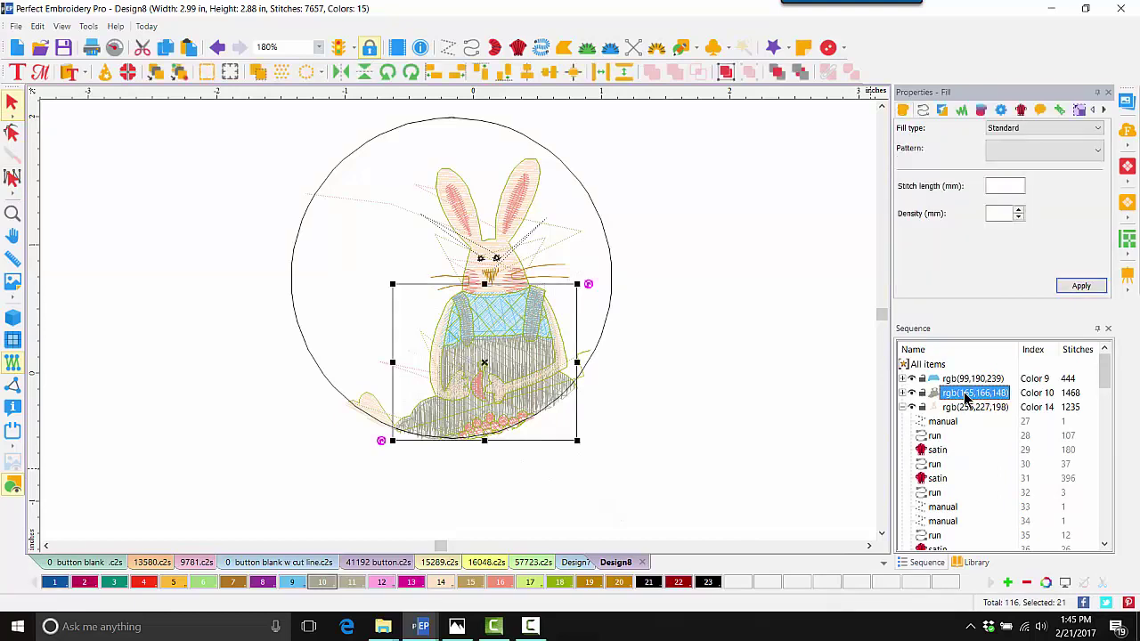
pyautogui.click(381, 582)
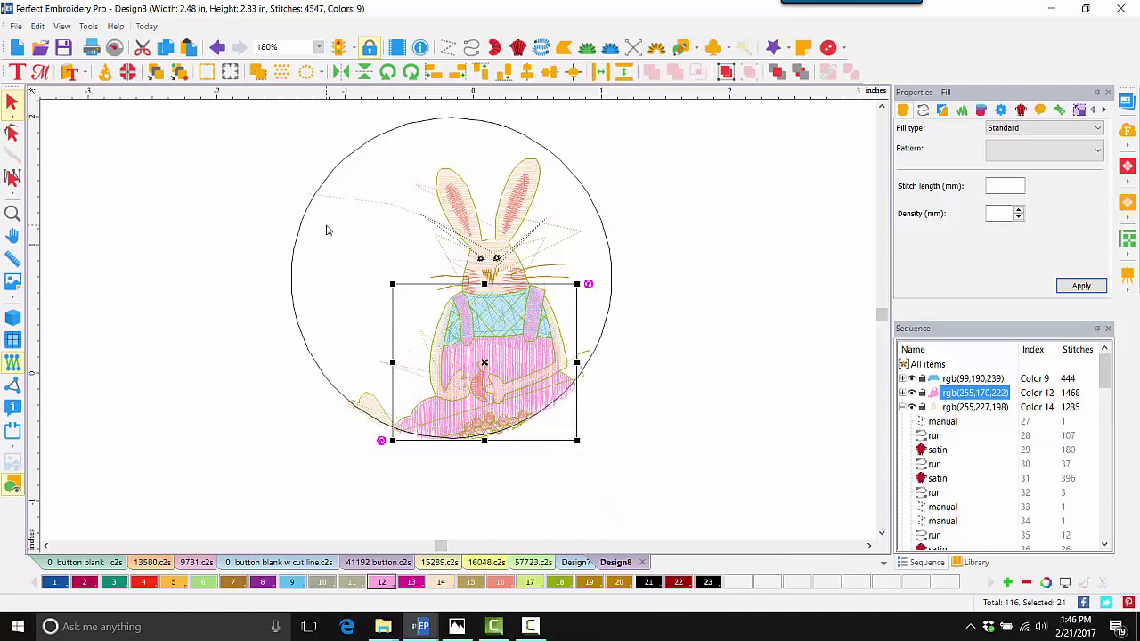
# Show the stitch points and lasso and delete the stray jump points to the left of the rabbit's left ear and head
pyautogui.click(17, 391)
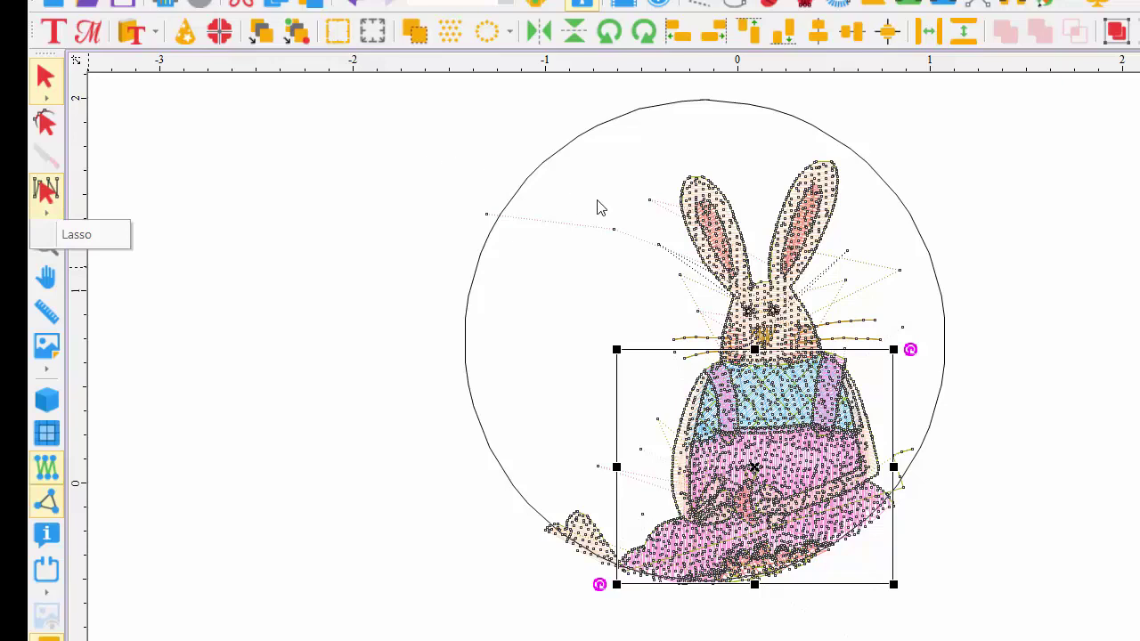
pyautogui.click(47, 189)
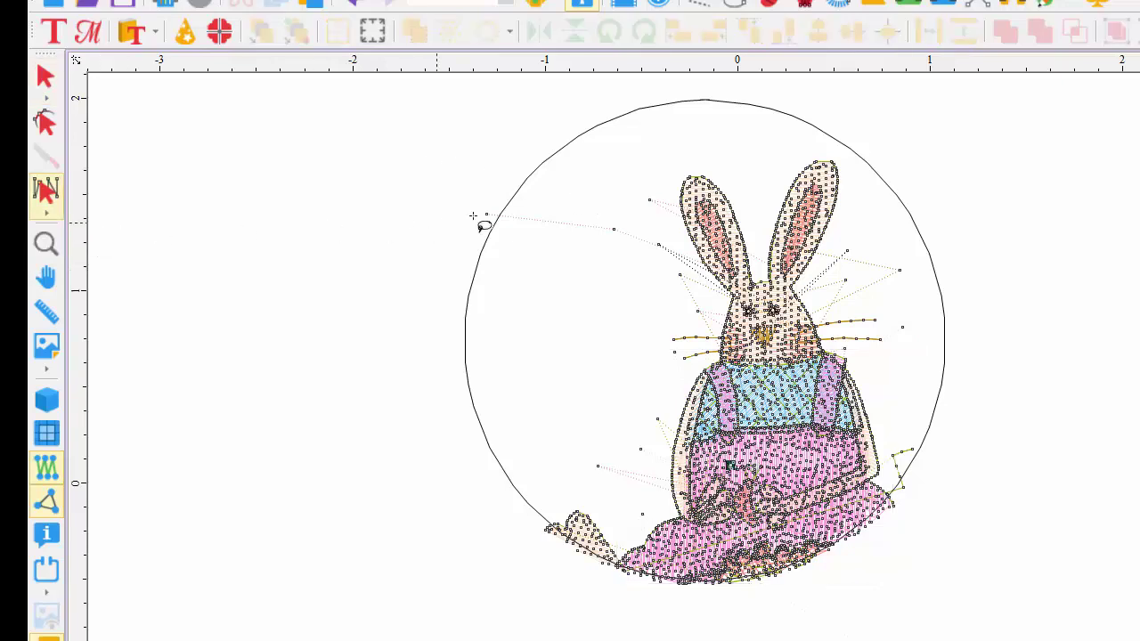
pyautogui.moveTo(599, 177)
pyautogui.mouseDown()
pyautogui.moveTo(592, 271)
pyautogui.moveTo(683, 316)
pyautogui.moveTo(708, 299)
pyautogui.moveTo(678, 213)
pyautogui.moveTo(615, 172)
pyautogui.moveTo(608, 184)
pyautogui.moveTo(619, 190)
pyautogui.mouseUp()
pyautogui.press('Delete')
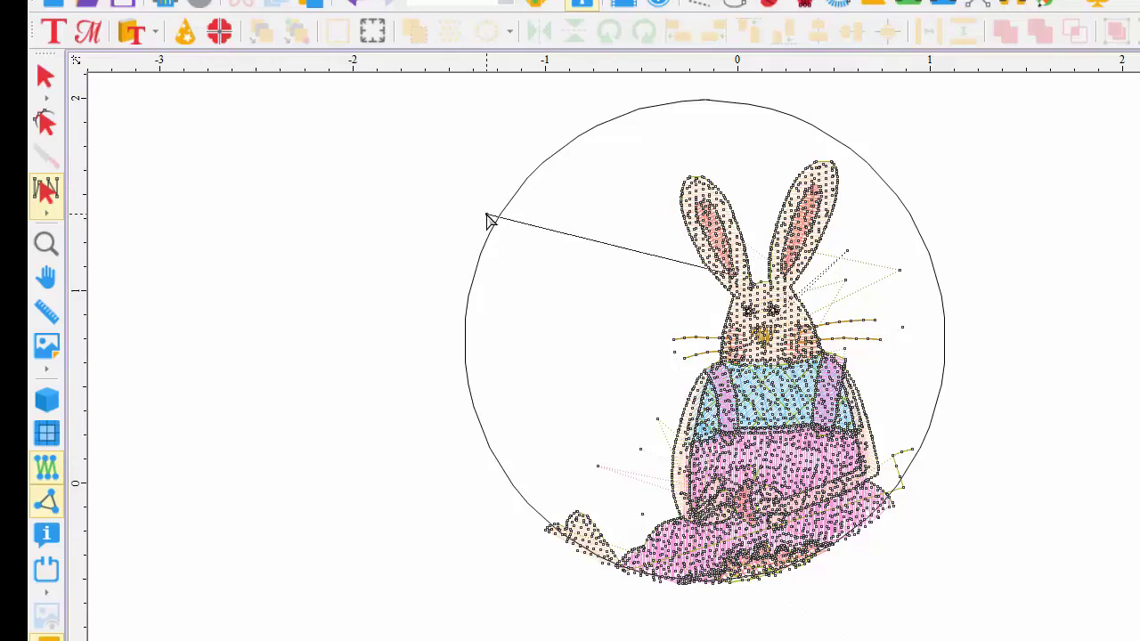
pyautogui.press('Delete')
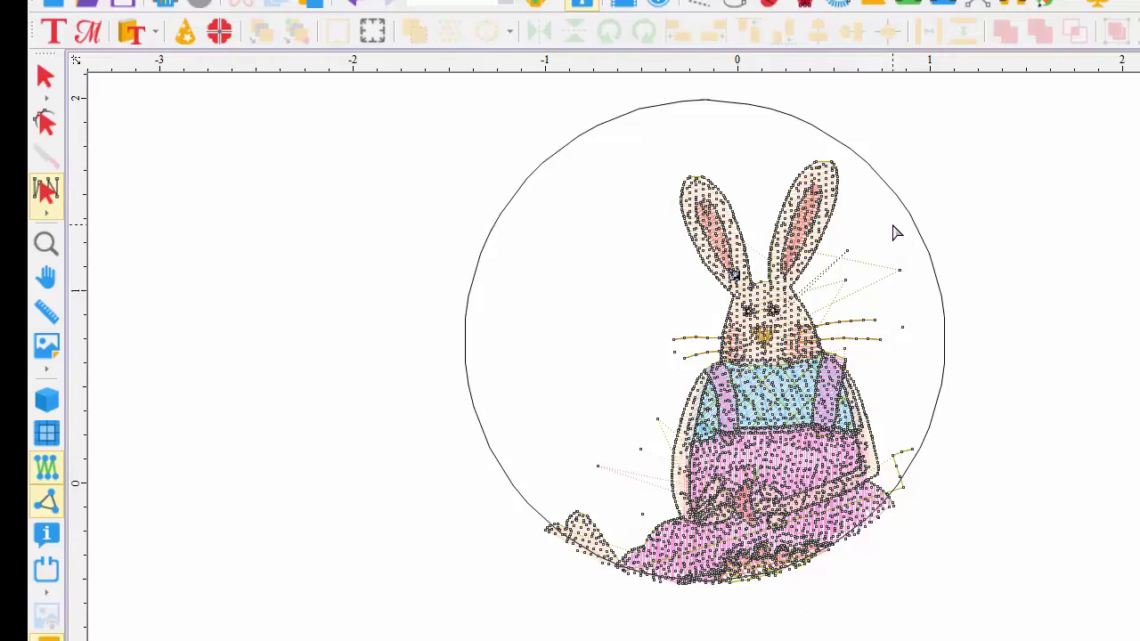
# Delete the stray stitch points to the right of the rabbit's head and near the circle's right edge
pyautogui.moveTo(891, 224); pyautogui.dragTo(834, 307)
pyautogui.press('Delete')
pyautogui.click(899, 270)
pyautogui.press('Delete')
pyautogui.click(901, 327)
pyautogui.press('Delete')
# Delete the stray stitch points left of the rabbit's face and body and beside its right arm, and hide the stitch points
pyautogui.click(680, 360)
pyautogui.press('Delete')
pyautogui.moveTo(565, 374); pyautogui.dragTo(673, 505)
pyautogui.press('Delete')
pyautogui.click(642, 519)
pyautogui.moveTo(890, 420); pyautogui.dragTo(932, 500)
pyautogui.press('Delete')
pyautogui.click(844, 348)
pyautogui.click(48, 497)
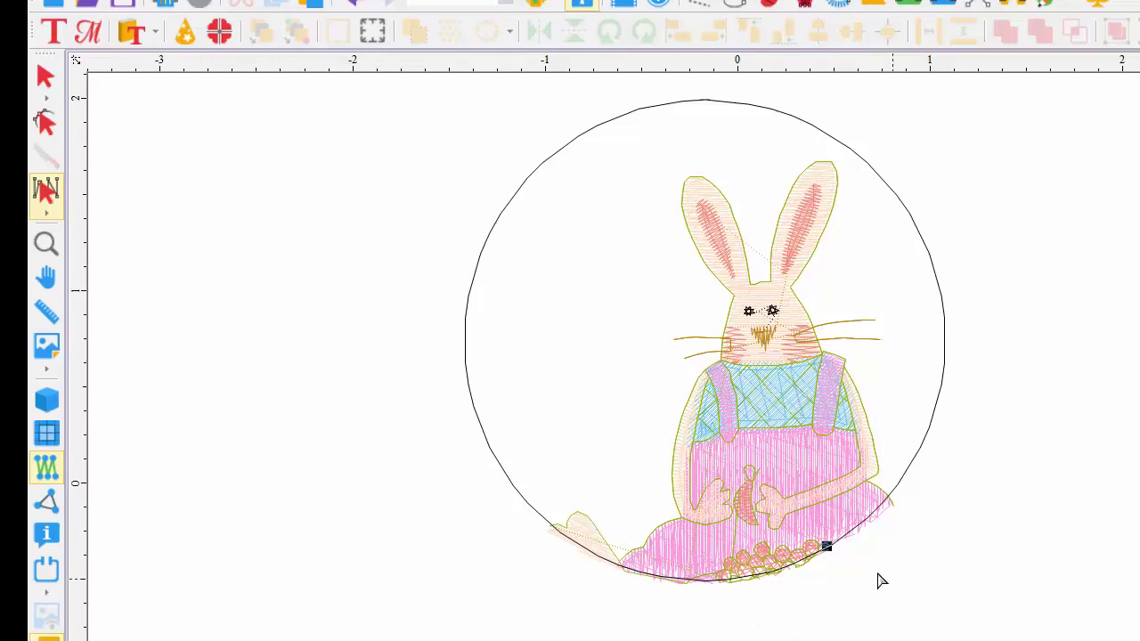
# Hide the button circle, group all of the rabbit's stitch objects, and show the circle again
pyautogui.click(47, 80)
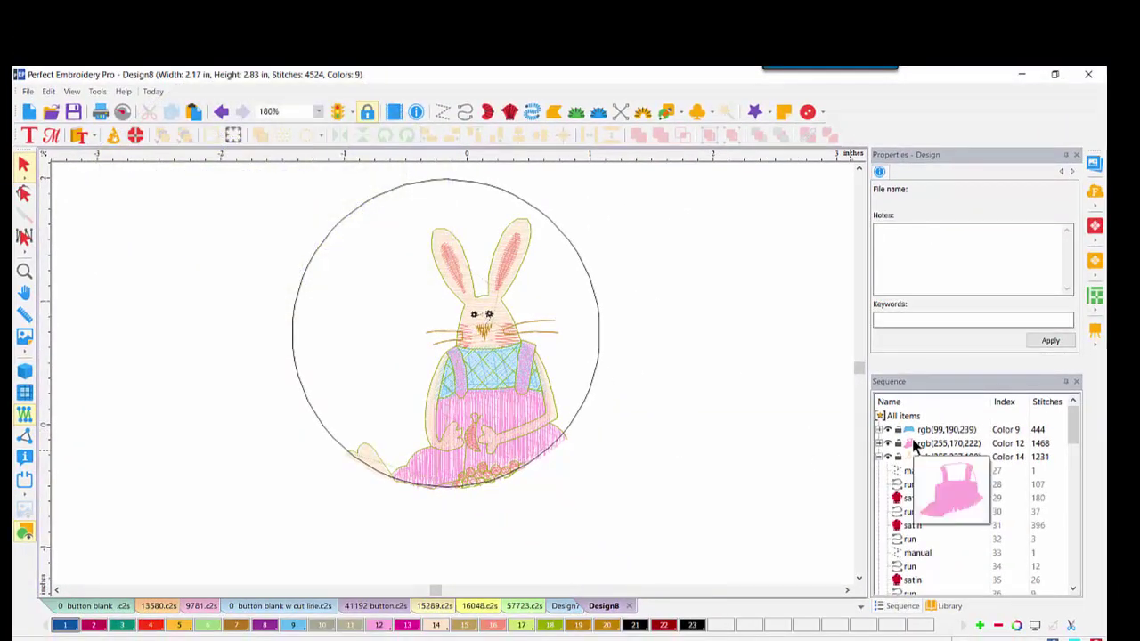
pyautogui.scroll(-2, 1076, 488)
pyautogui.scroll(-10, 1075, 488)
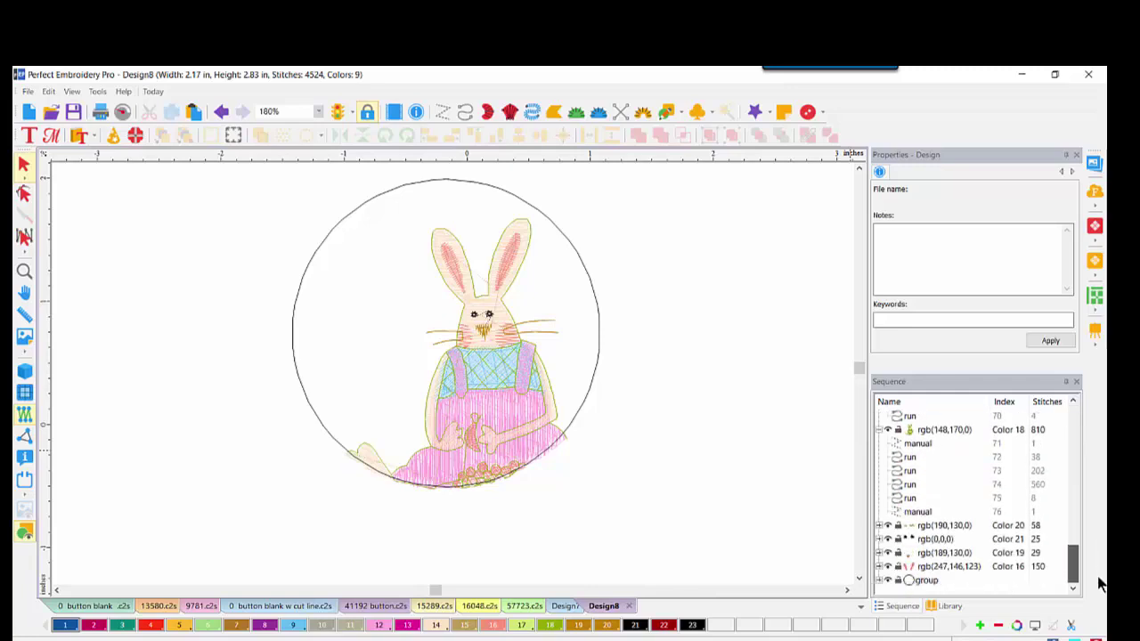
pyautogui.click(887, 580)
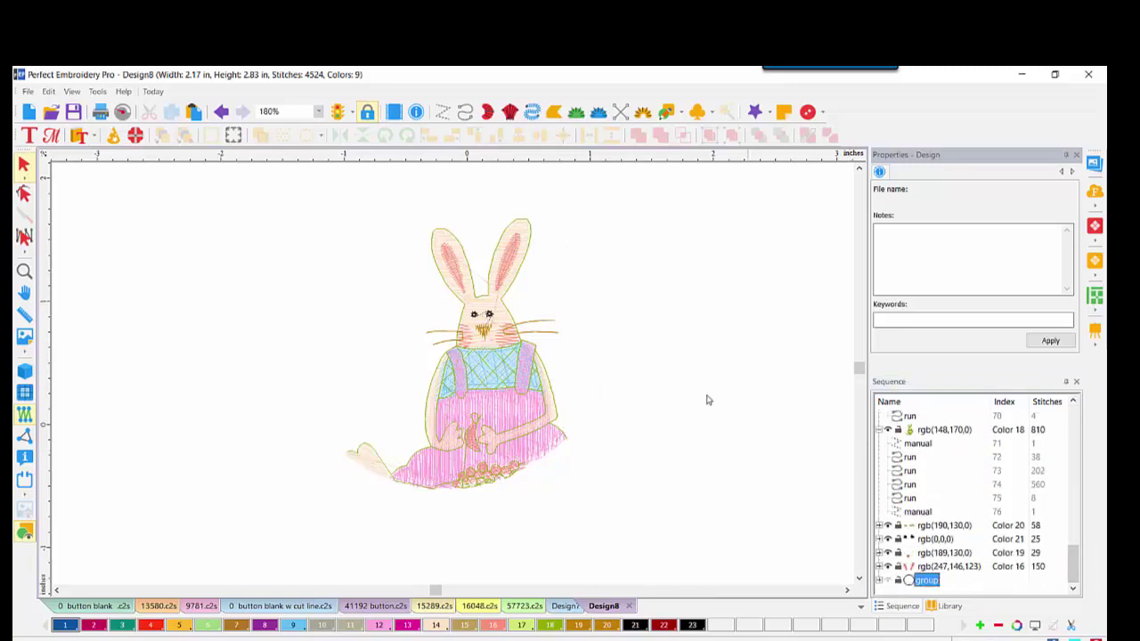
pyautogui.moveTo(223, 187); pyautogui.dragTo(624, 512)
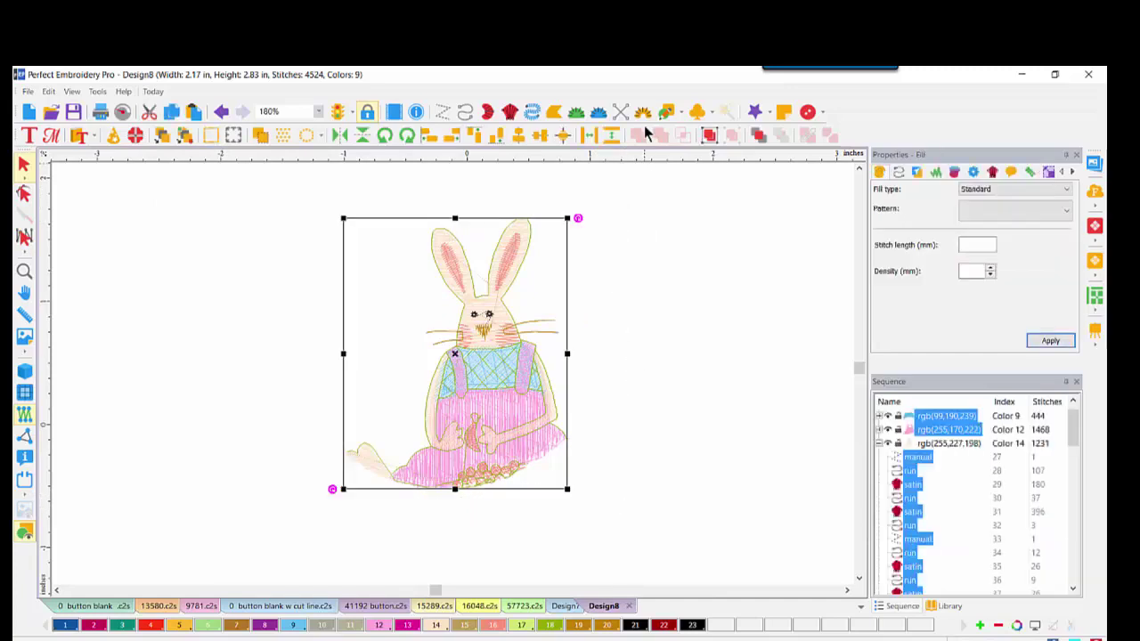
pyautogui.click(709, 134)
pyautogui.click(892, 472)
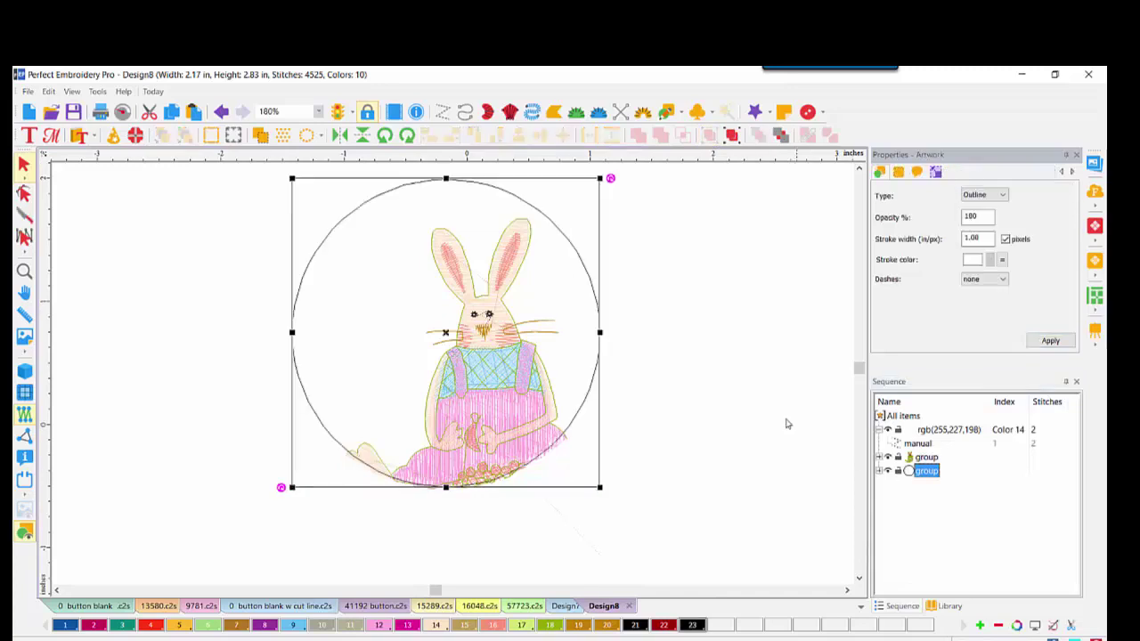
# Create an outline around the grouped rabbit with Unite outlines enabled
pyautogui.click(498, 395)
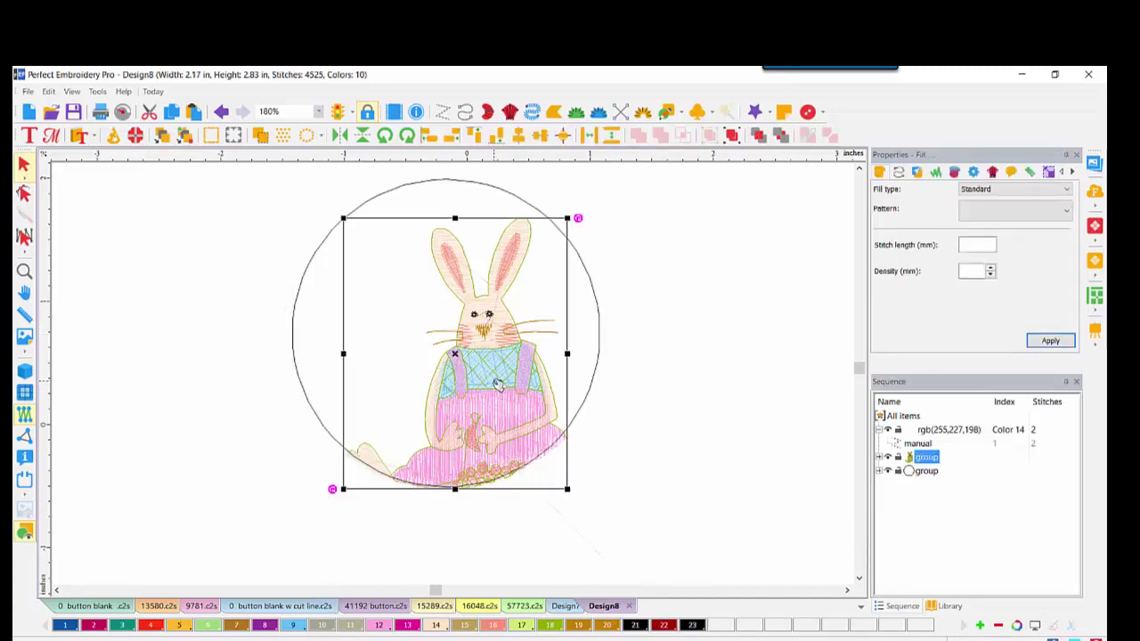
pyautogui.rightClick(496, 384)
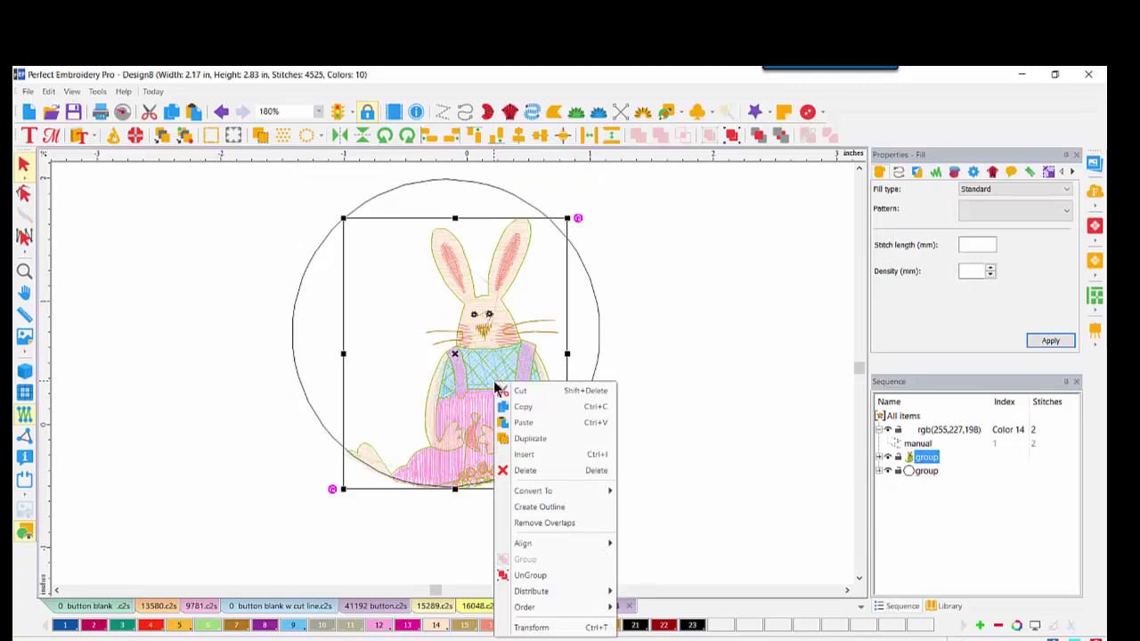
pyautogui.click(525, 506)
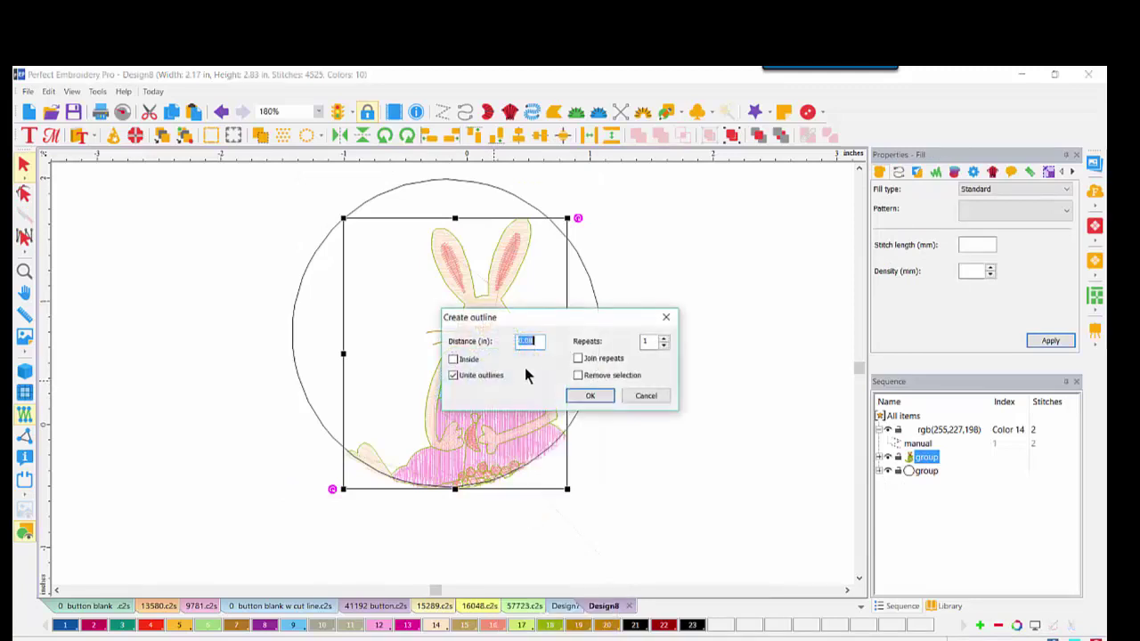
pyautogui.write('0')
pyautogui.click(587, 397)
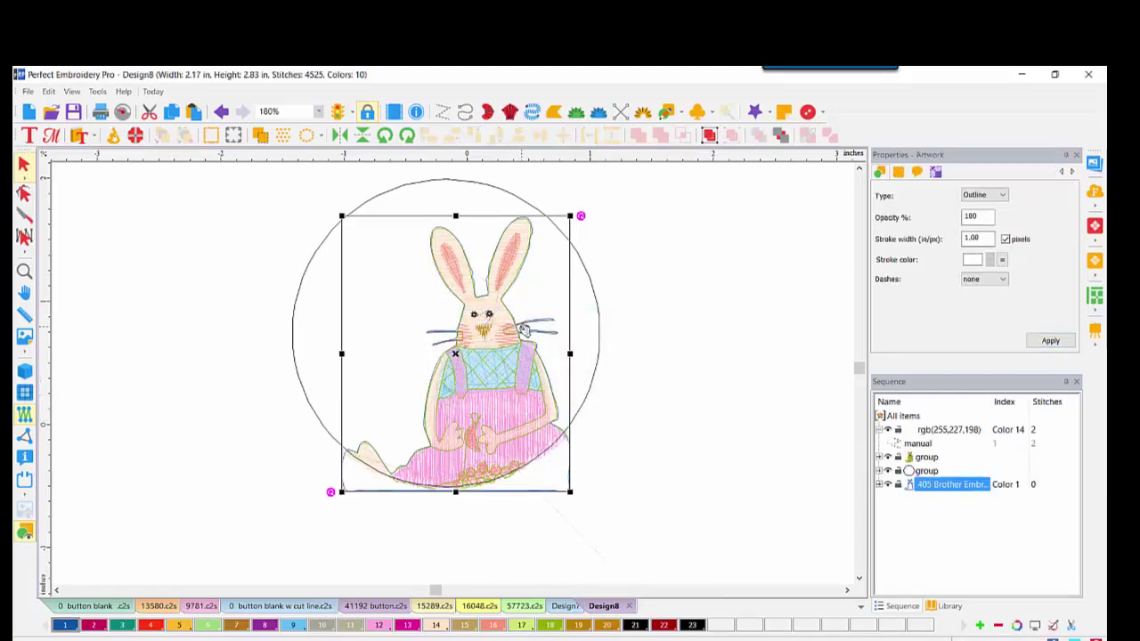
# Move the rabbit outline out to the right of the circle to inspect it, and undo the move
pyautogui.moveTo(523, 328); pyautogui.dragTo(712, 315)
pyautogui.moveTo(712, 404); pyautogui.dragTo(712, 403)
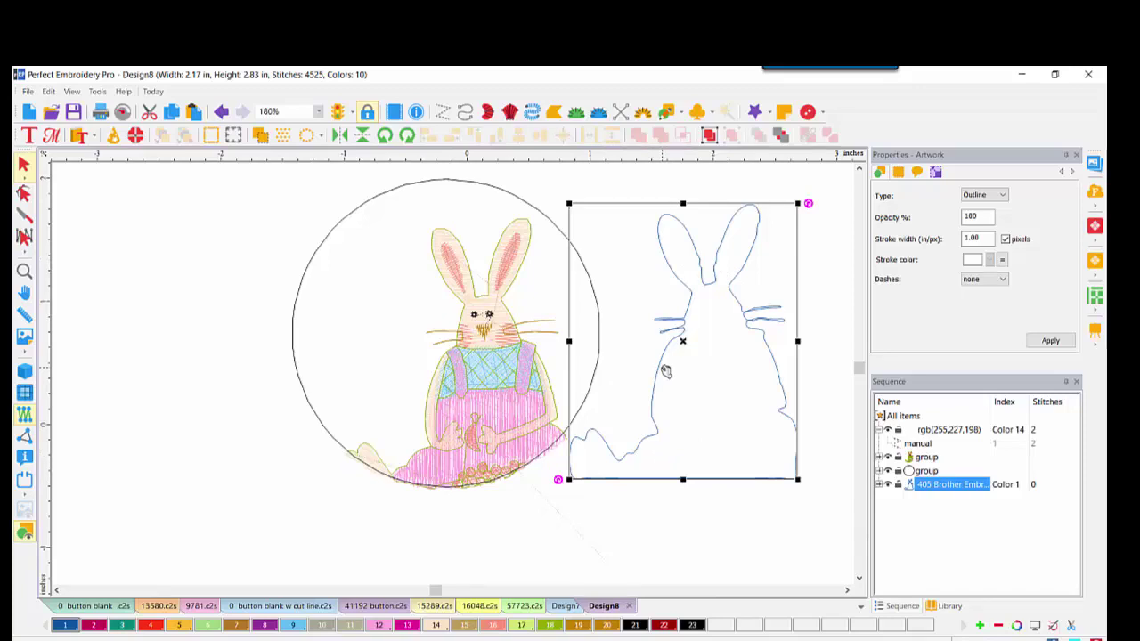
pyautogui.click(223, 115)
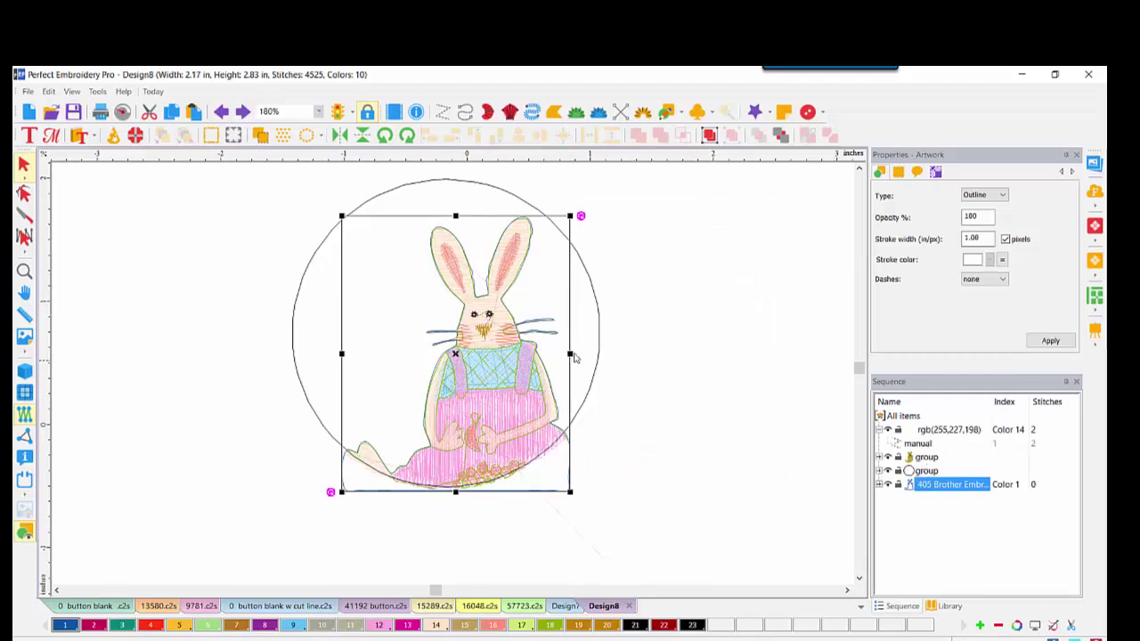
# Hide the rabbit stitch group and delete the outline nodes that form the two whiskers on the left cheek
pyautogui.click(887, 457)
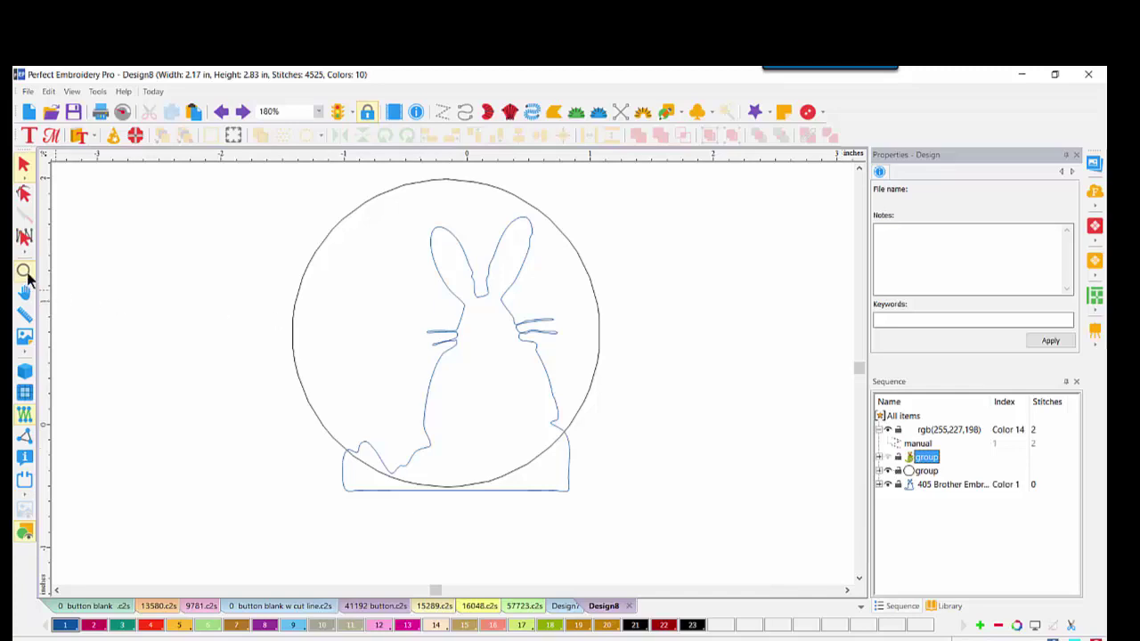
pyautogui.click(24, 271)
pyautogui.click(474, 333)
pyautogui.click(501, 336)
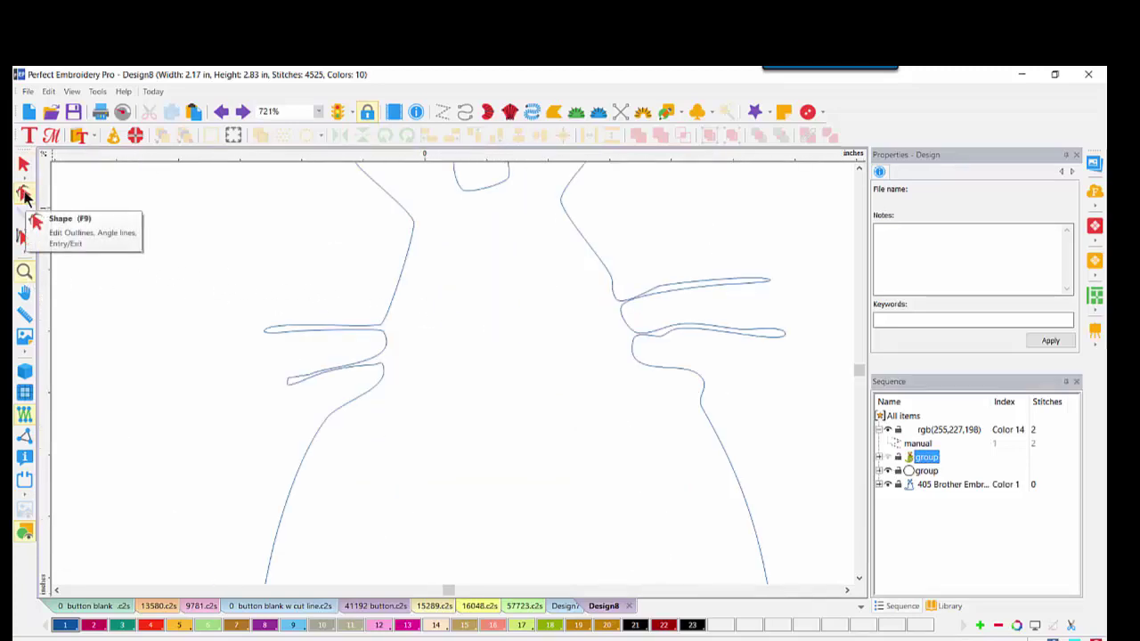
pyautogui.click(24, 194)
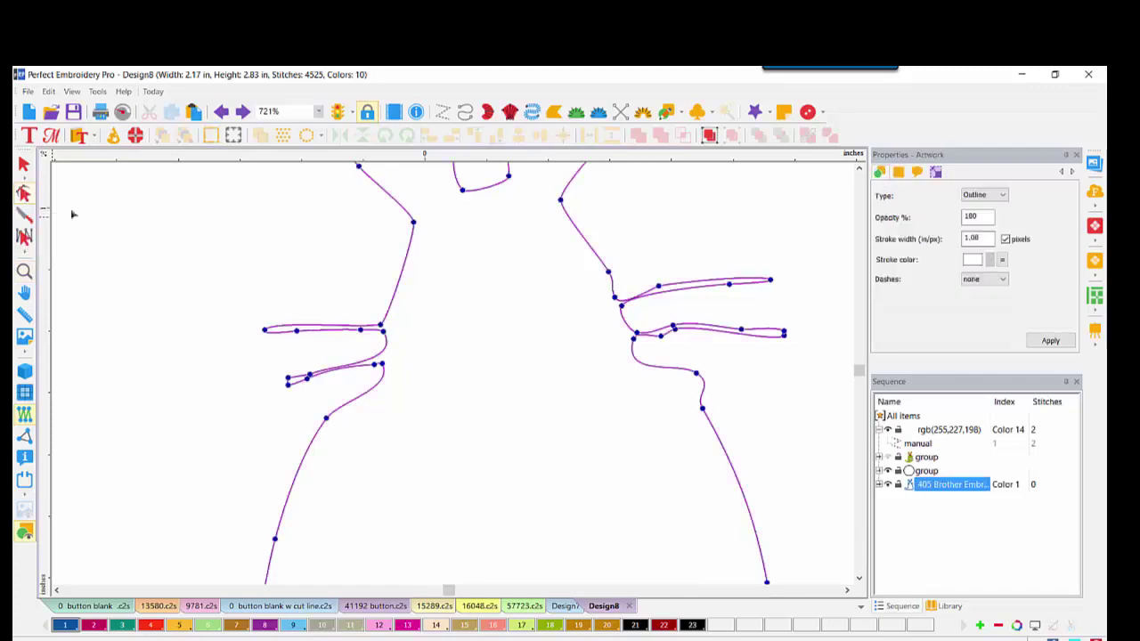
pyautogui.moveTo(241, 330); pyautogui.dragTo(389, 374)
pyautogui.moveTo(231, 283); pyautogui.dragTo(380, 385)
pyautogui.press('Delete')
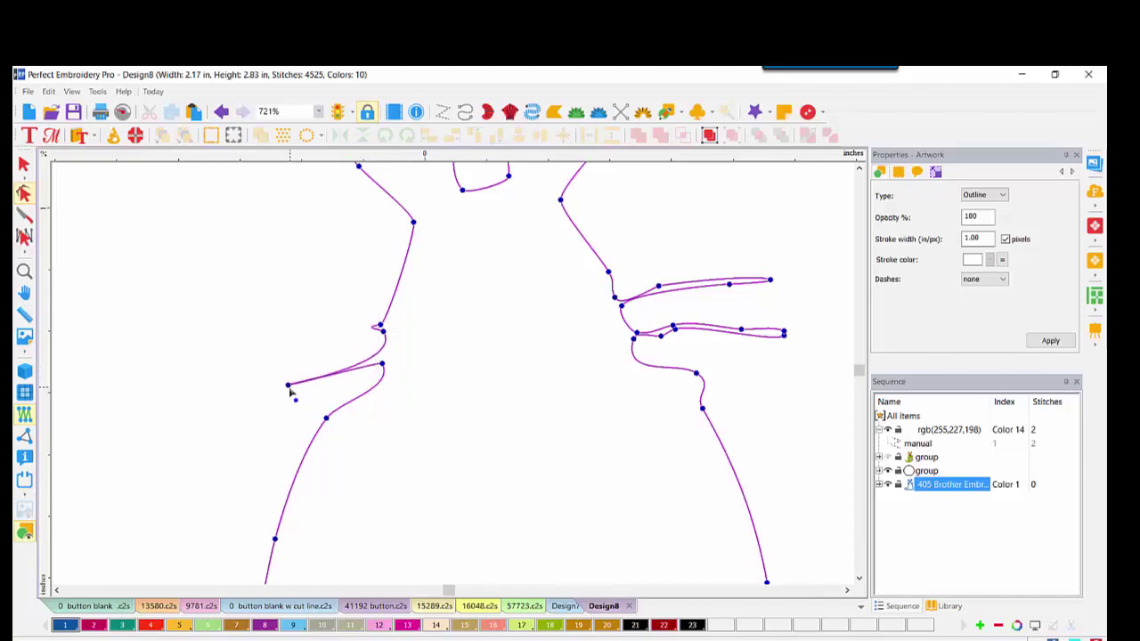
pyautogui.click(288, 385)
pyautogui.press('Delete')
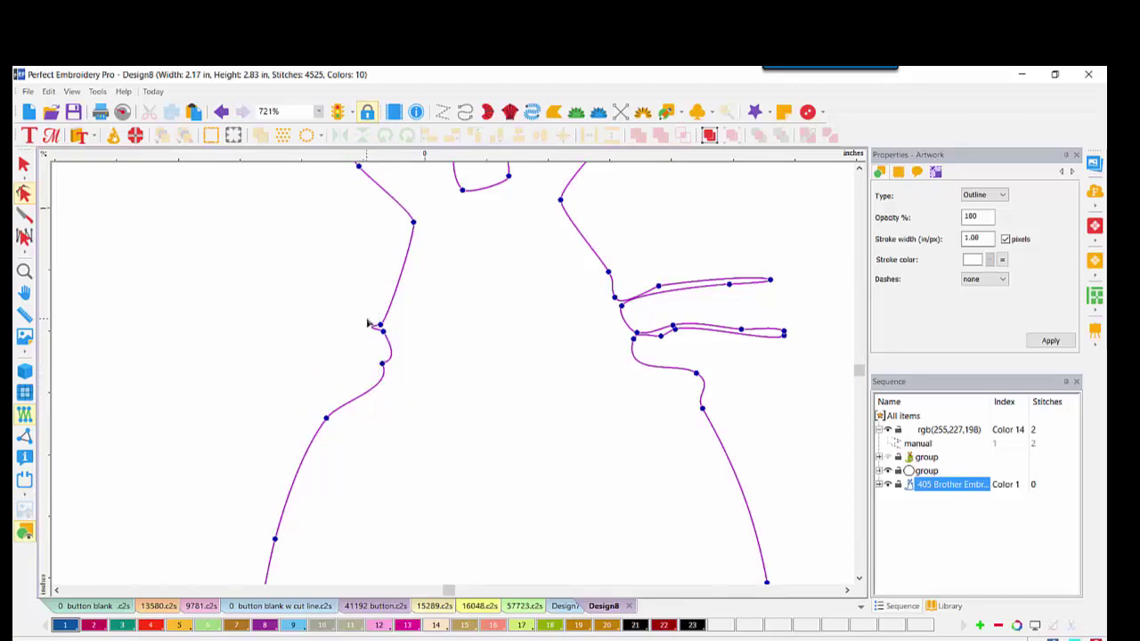
pyautogui.click(390, 336)
pyautogui.click(383, 334)
# Delete the outline nodes of the two right whiskers and the two leftover nodes at their base on the cheek
pyautogui.moveTo(639, 250); pyautogui.dragTo(821, 354)
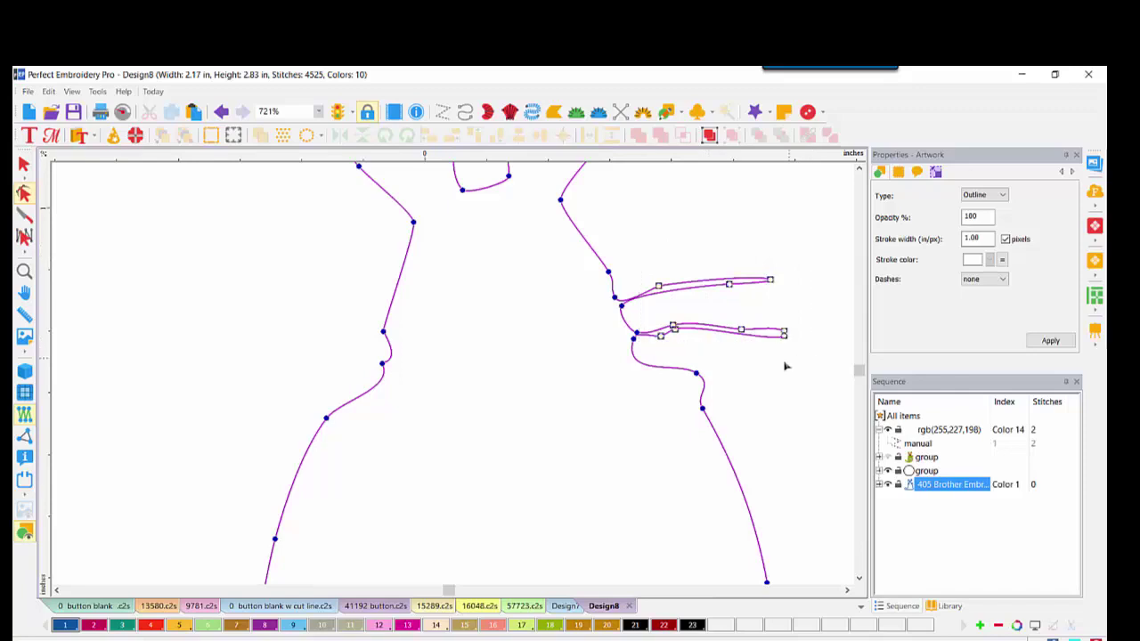
pyautogui.press('Delete')
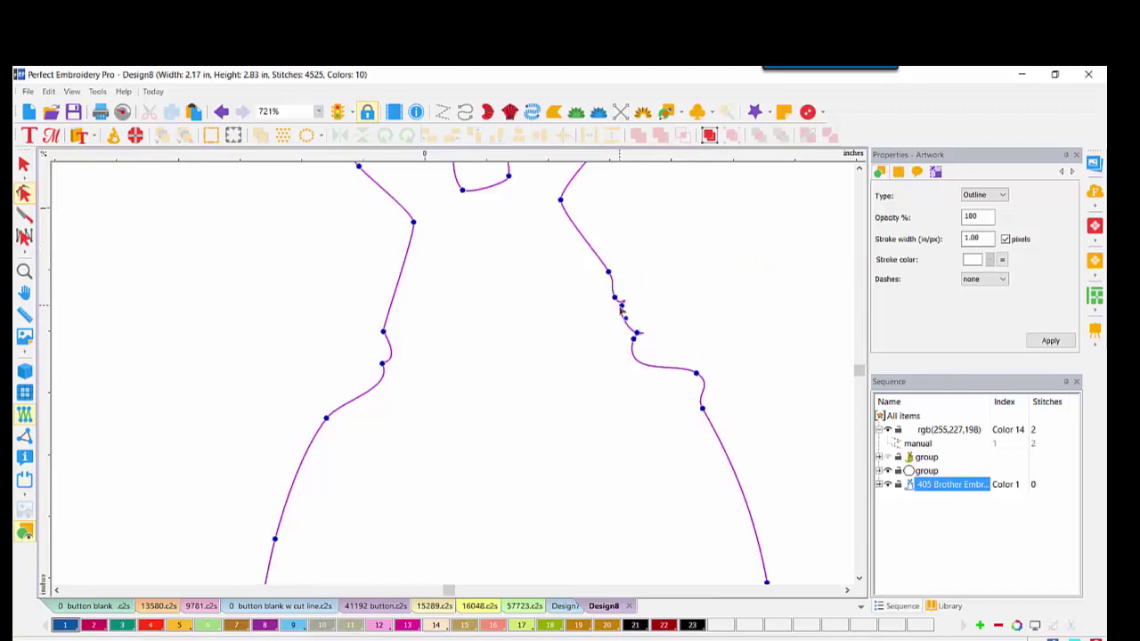
pyautogui.rightClick(617, 307)
pyautogui.click(650, 367)
pyautogui.rightClick(634, 332)
pyautogui.click(661, 396)
# Convert the two outline nodes at the rabbit's left cheek and neck to smooth points
pyautogui.moveTo(350, 309); pyautogui.dragTo(405, 377)
pyautogui.rightClick(386, 333)
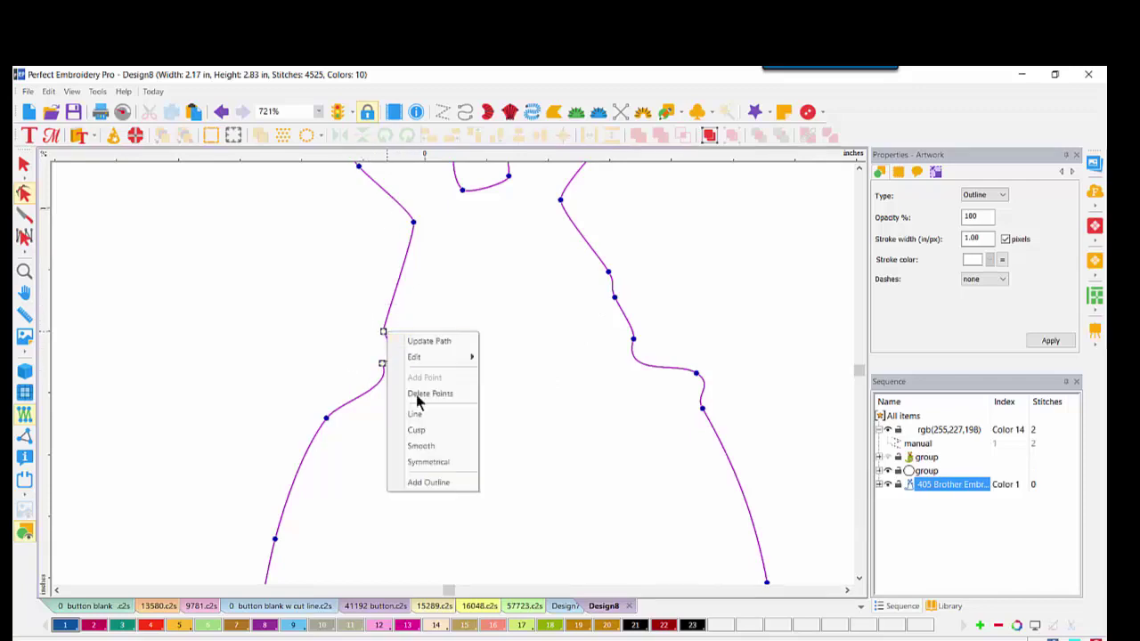
pyautogui.click(418, 446)
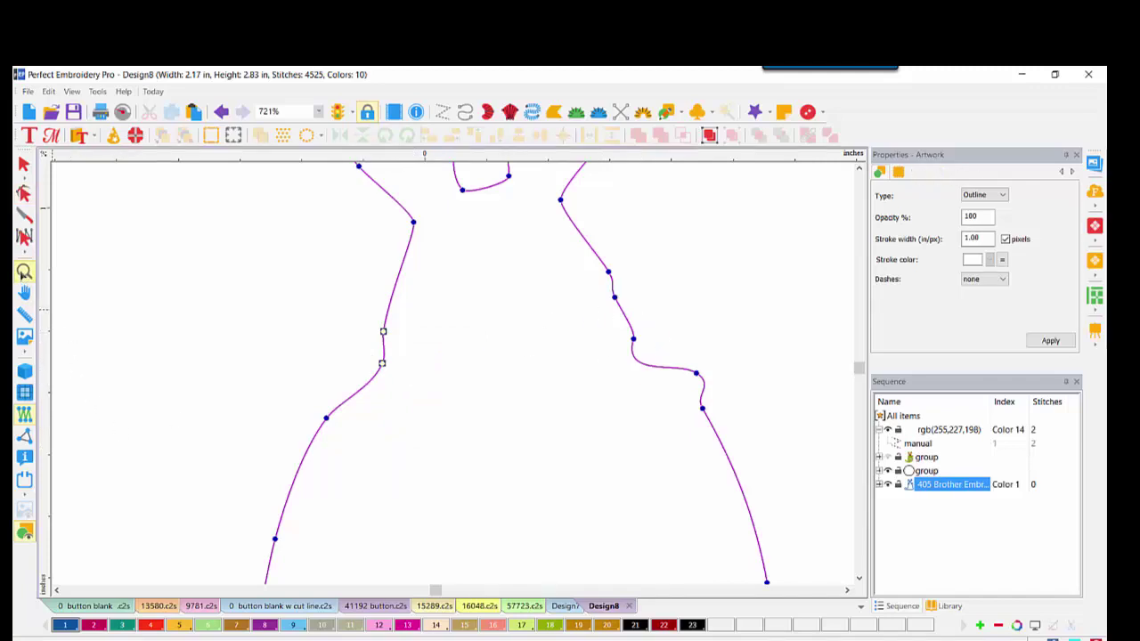
# Delete the outline's lower corner nodes on both sides and reshape the bottom edge into a curve just outside the circle
pyautogui.click(24, 271)
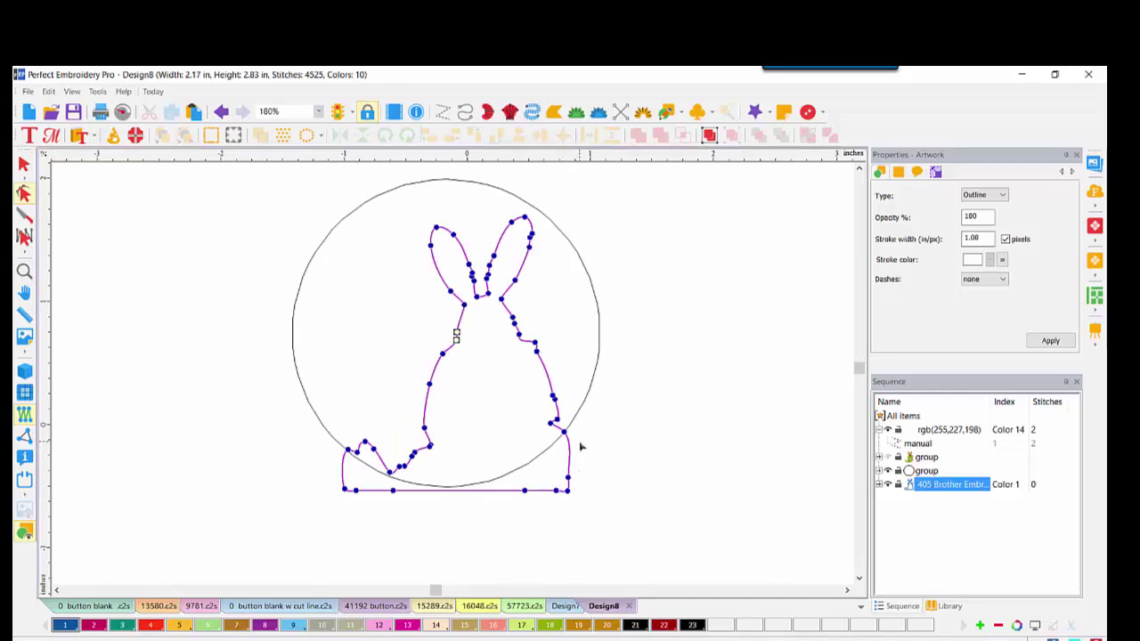
pyautogui.moveTo(580, 442); pyautogui.dragTo(524, 472)
pyautogui.press('Delete')
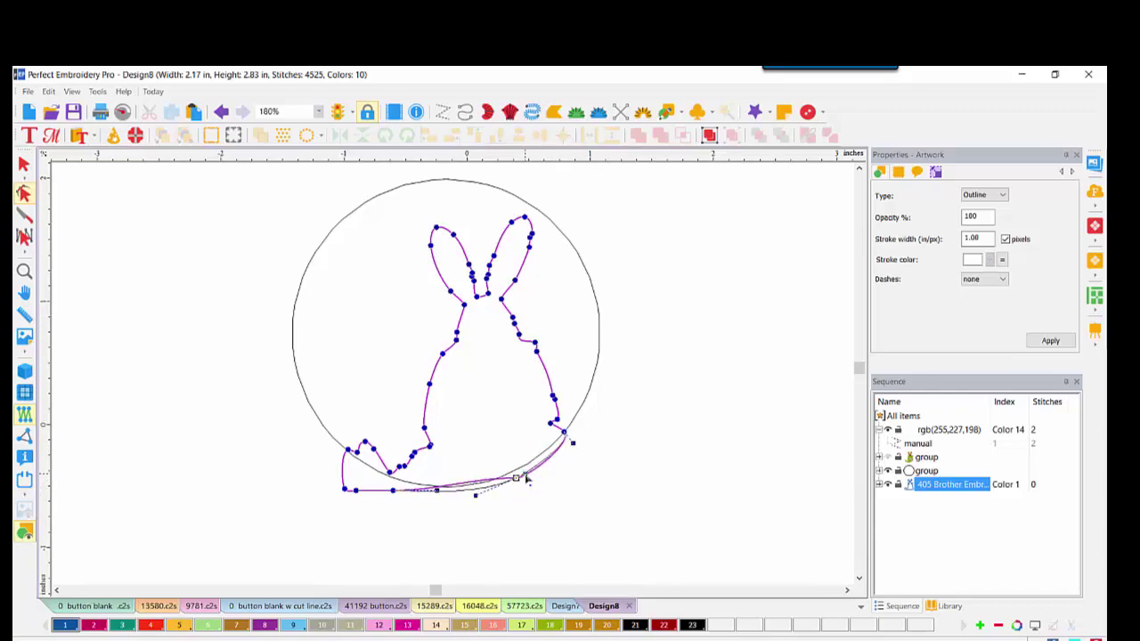
pyautogui.moveTo(322, 465); pyautogui.dragTo(367, 512)
pyautogui.press('Delete')
pyautogui.click(392, 490)
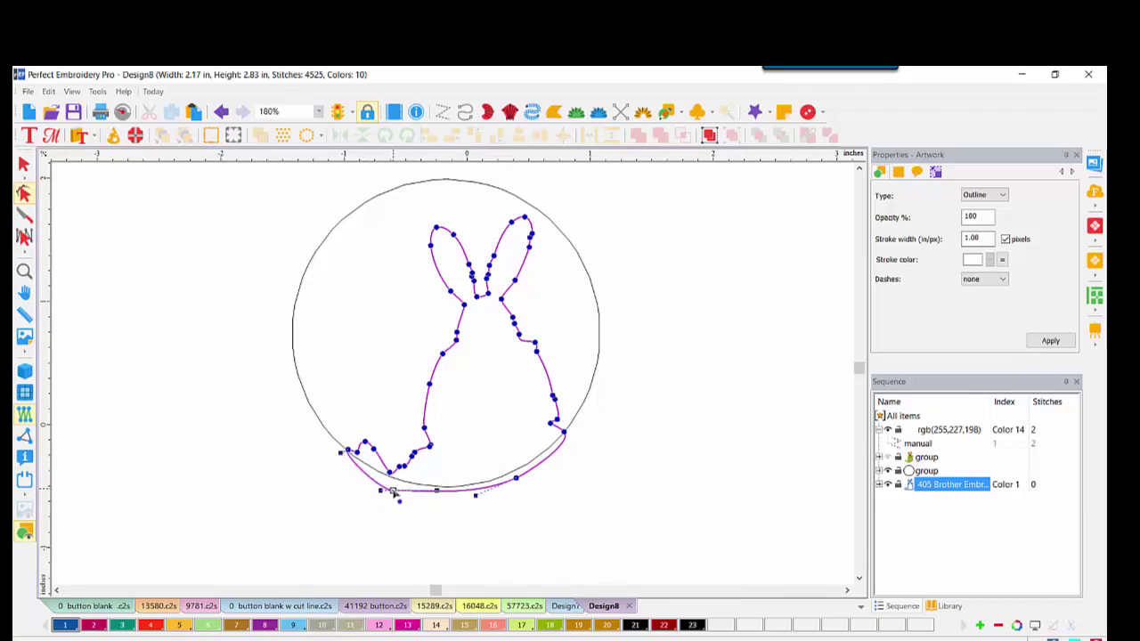
pyautogui.moveTo(430, 490)
pyautogui.mouseDown()
pyautogui.moveTo(449, 489)
pyautogui.moveTo(438, 493)
pyautogui.mouseUp()
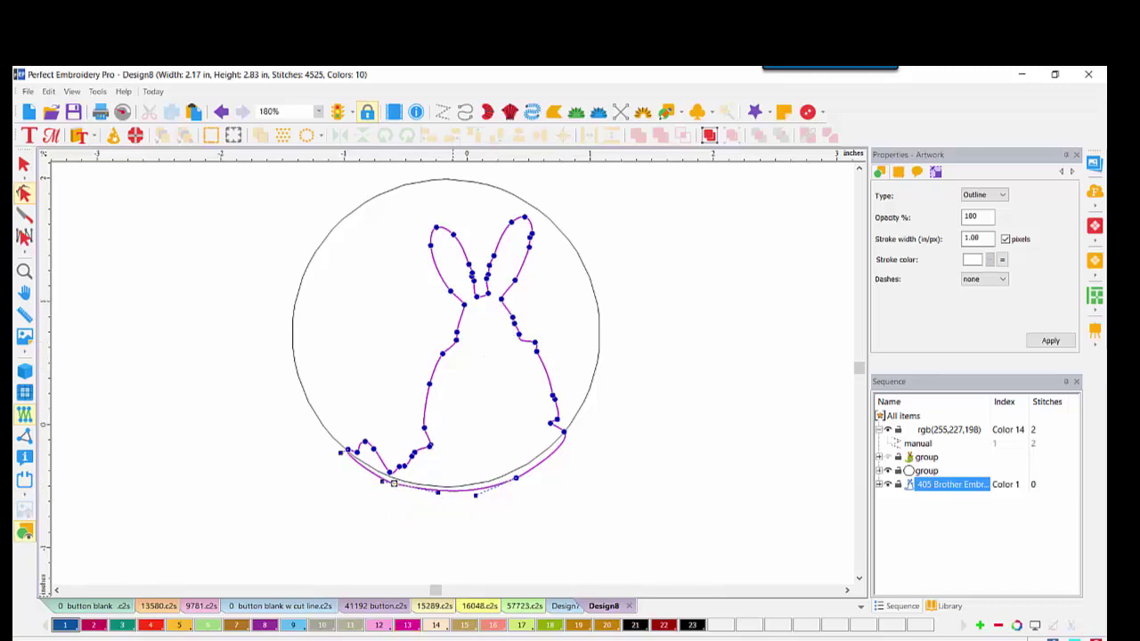
# Show the rabbit stitches again, ungroup the circle, and combine its artwork with the rabbit outline artwork
pyautogui.click(886, 455)
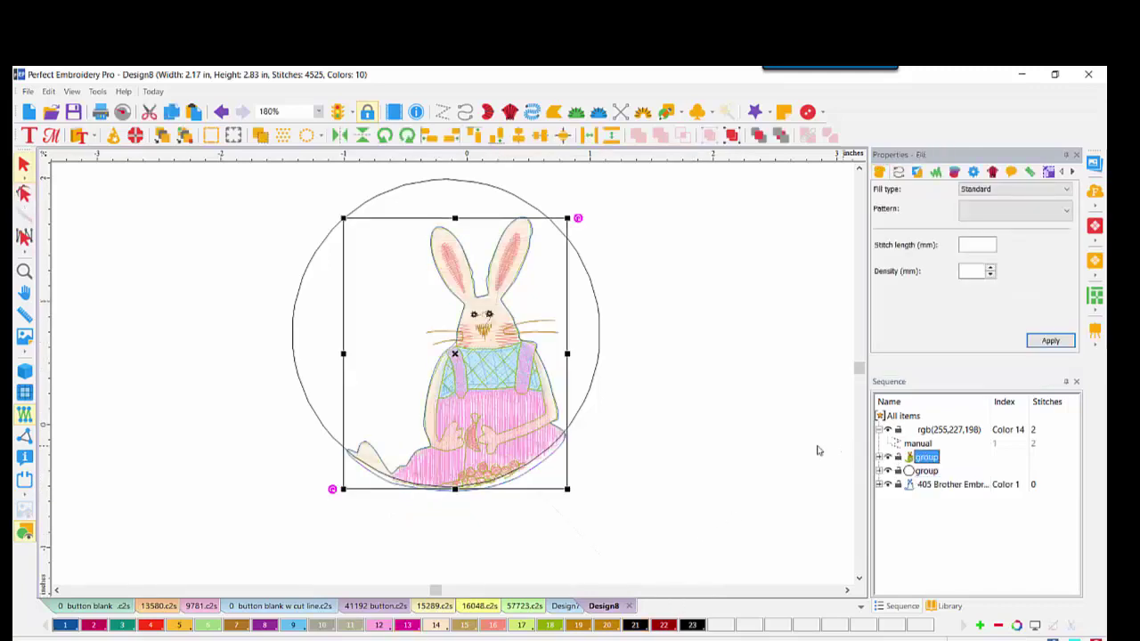
pyautogui.click(915, 472)
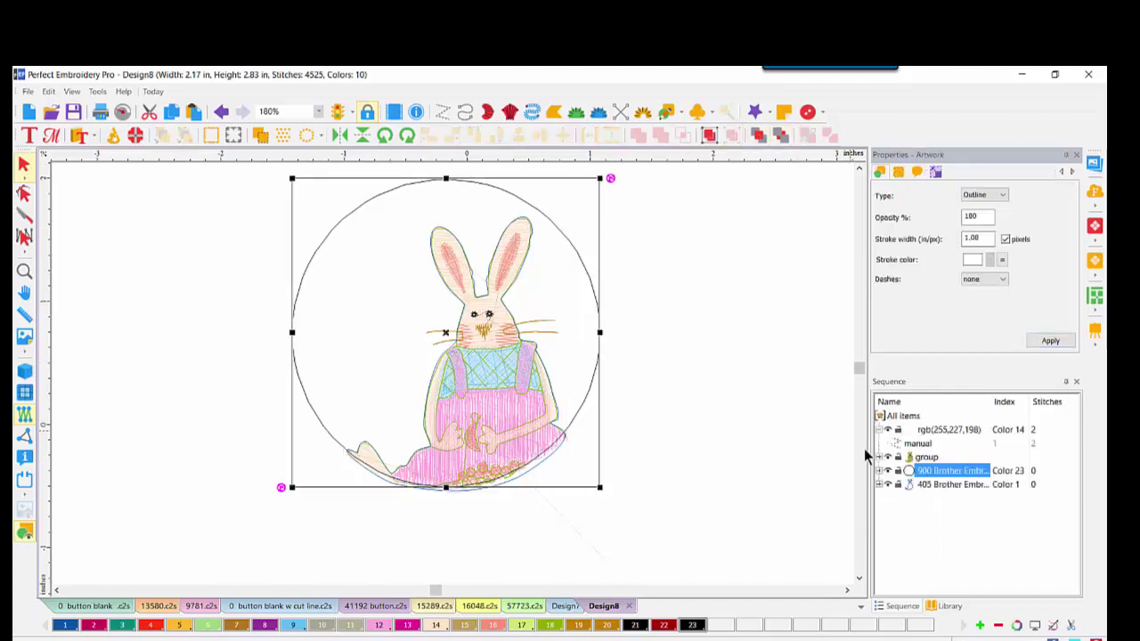
pyautogui.click(879, 470)
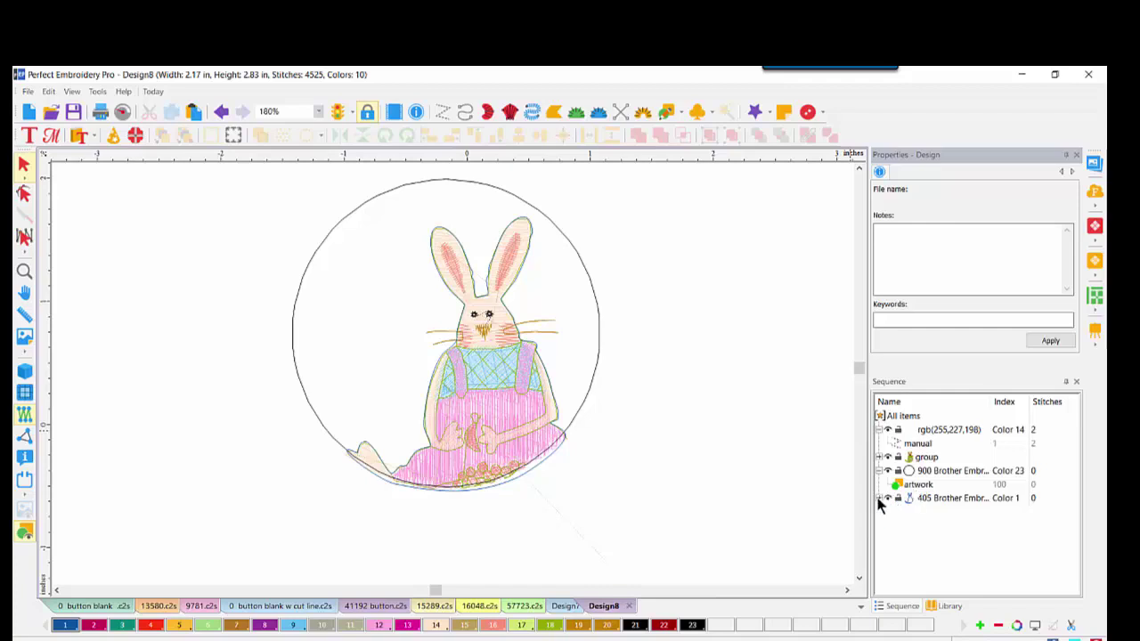
pyautogui.click(879, 497)
pyautogui.click(918, 513)
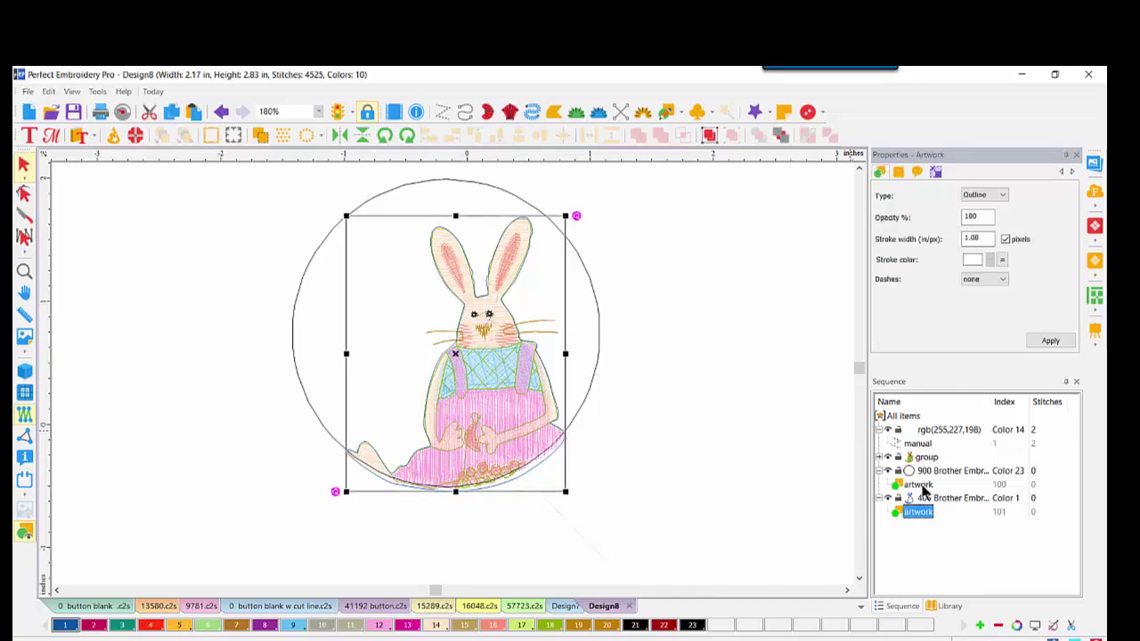
pyautogui.keyDown('ctrl'); pyautogui.click(921, 486); pyautogui.keyUp('ctrl')
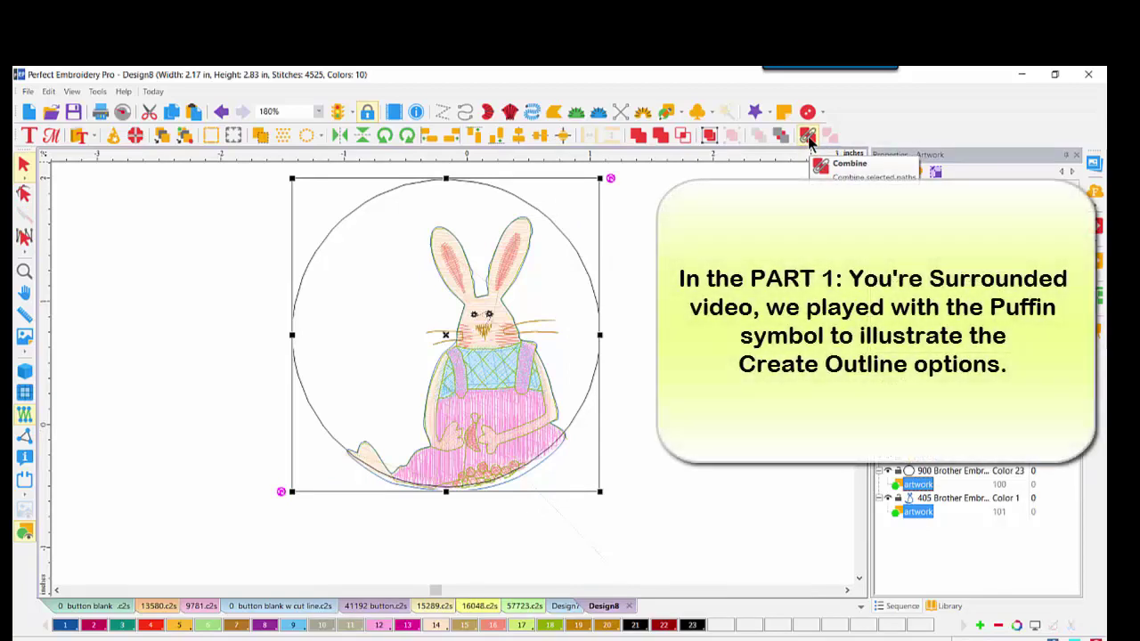
pyautogui.click(809, 136)
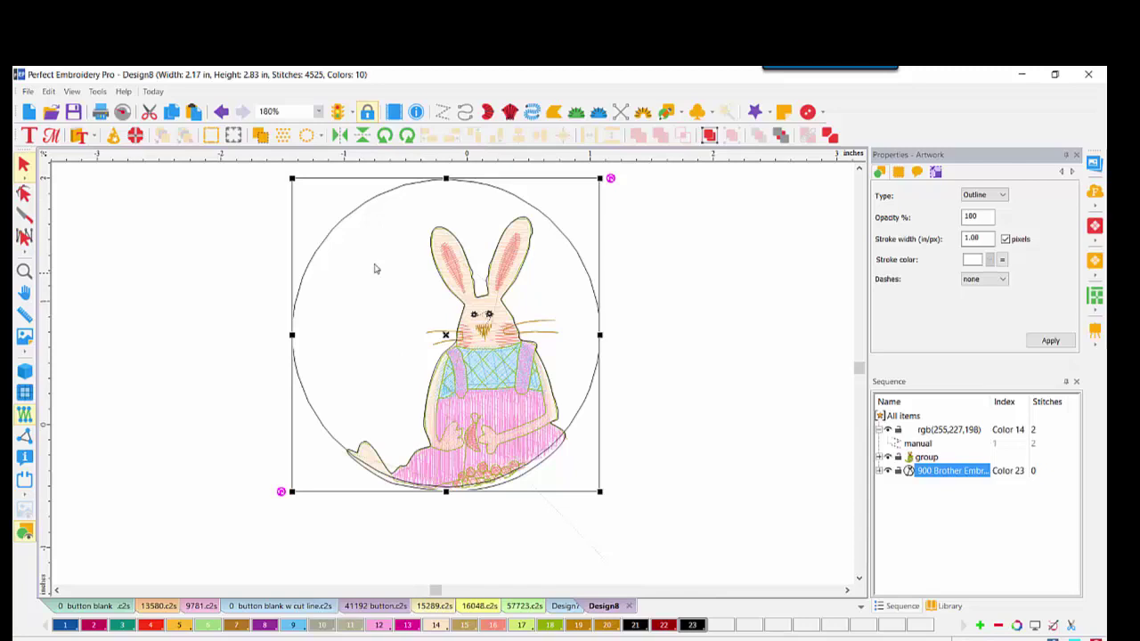
# Convert the combined path to a Complex Fill in the light green color 17 and view the design in 3D
pyautogui.rightClick(350, 218)
pyautogui.moveTo(397, 332)
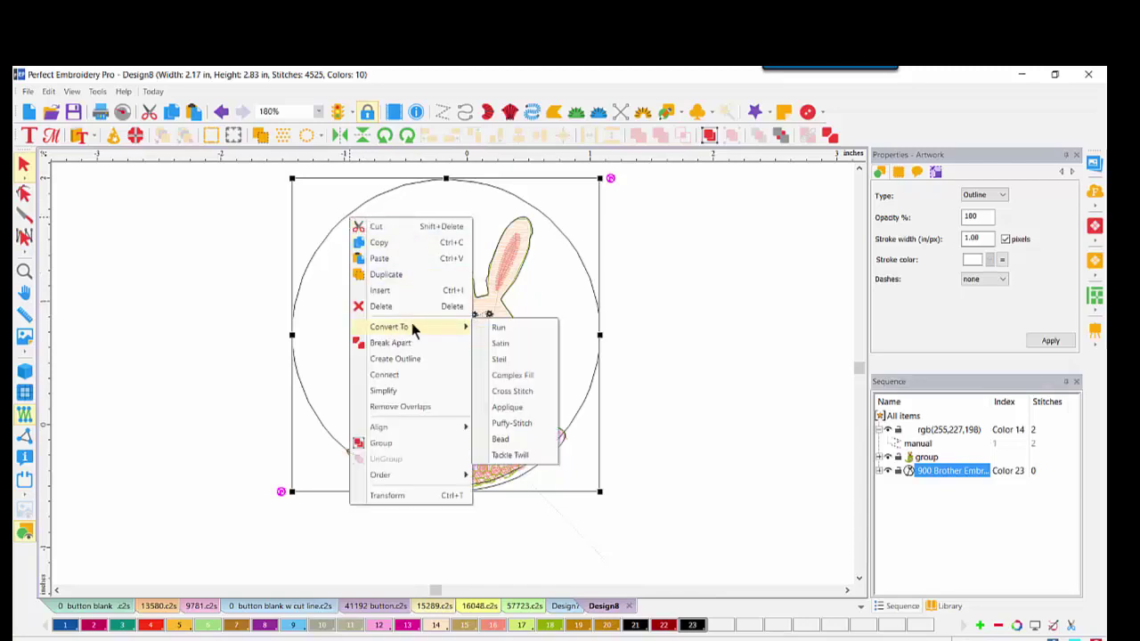
pyautogui.click(514, 375)
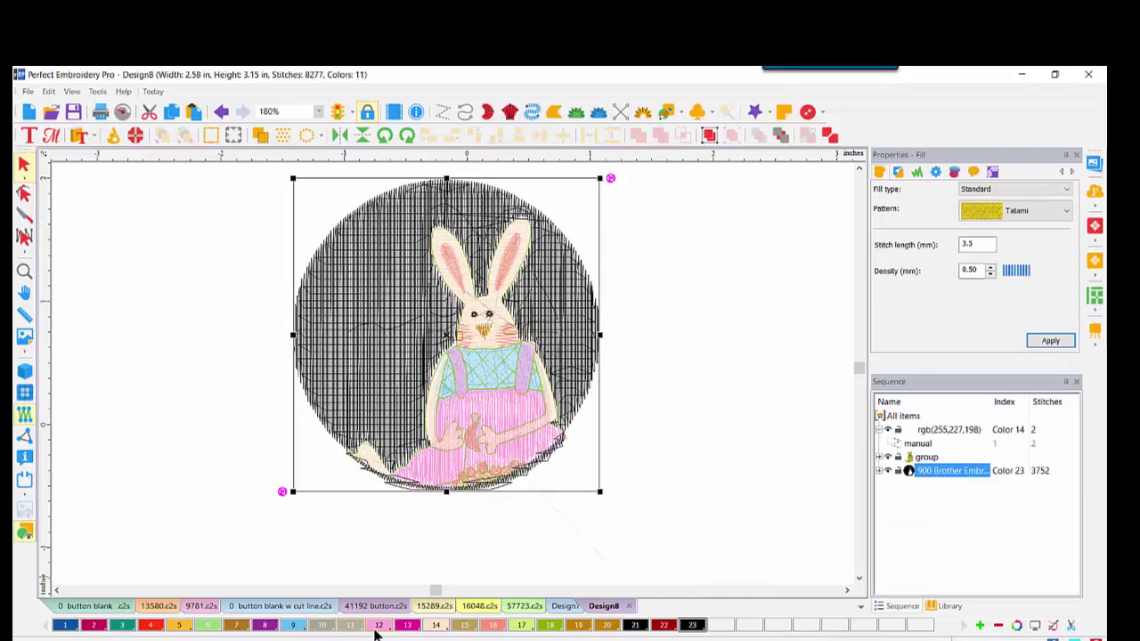
pyautogui.click(512, 626)
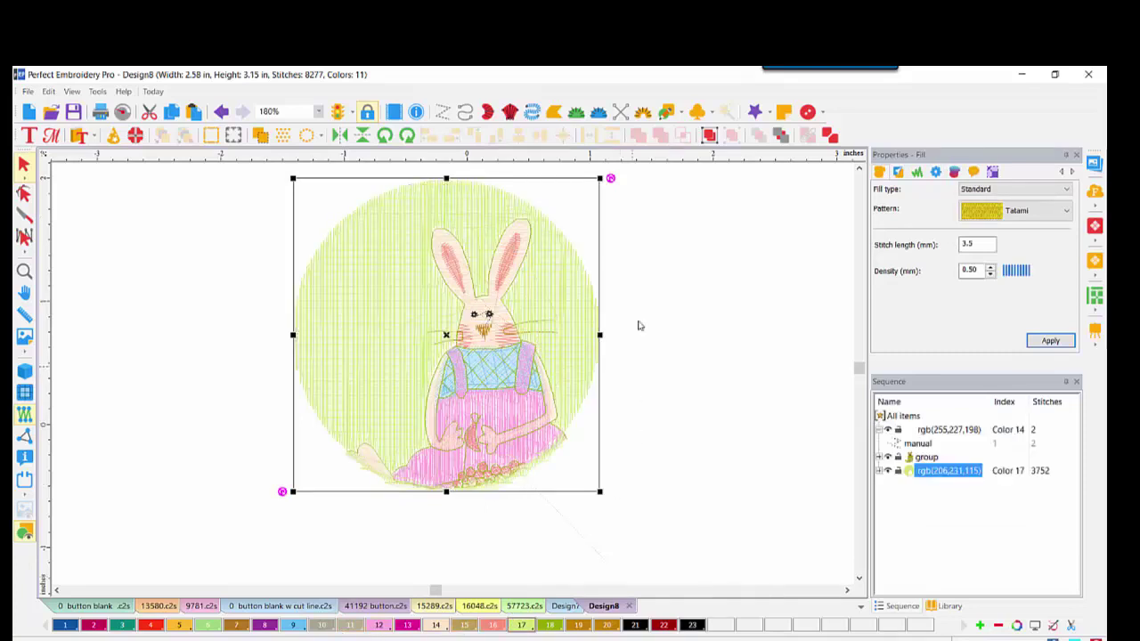
pyautogui.click(24, 372)
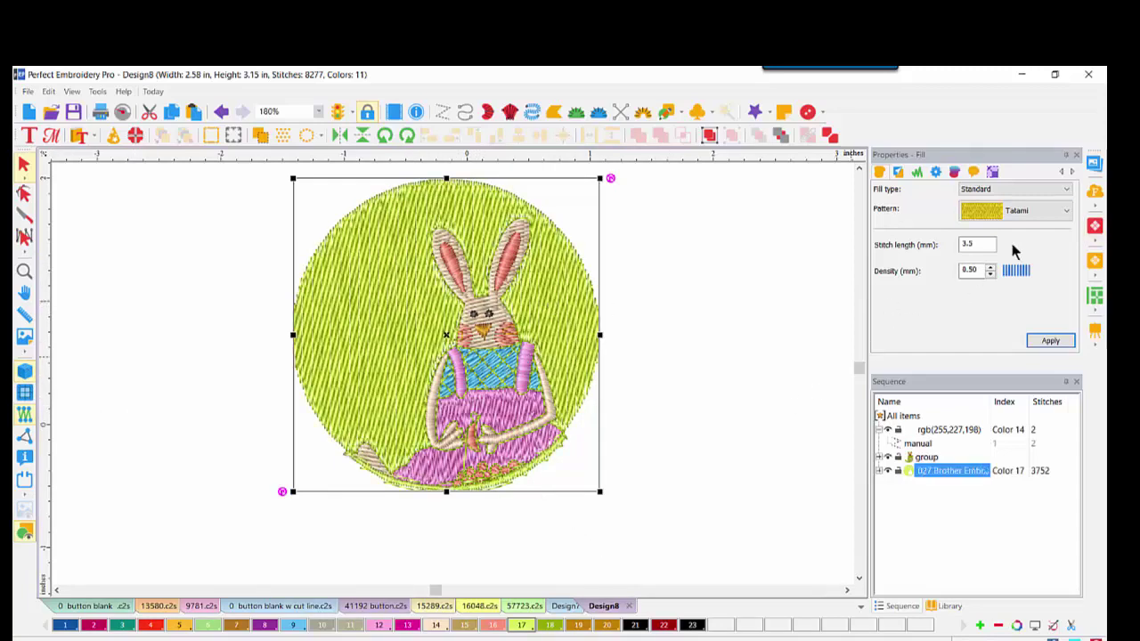
# Change the background fill to Adv. Stippling with the double_oval pattern and apply it
pyautogui.click(1062, 191)
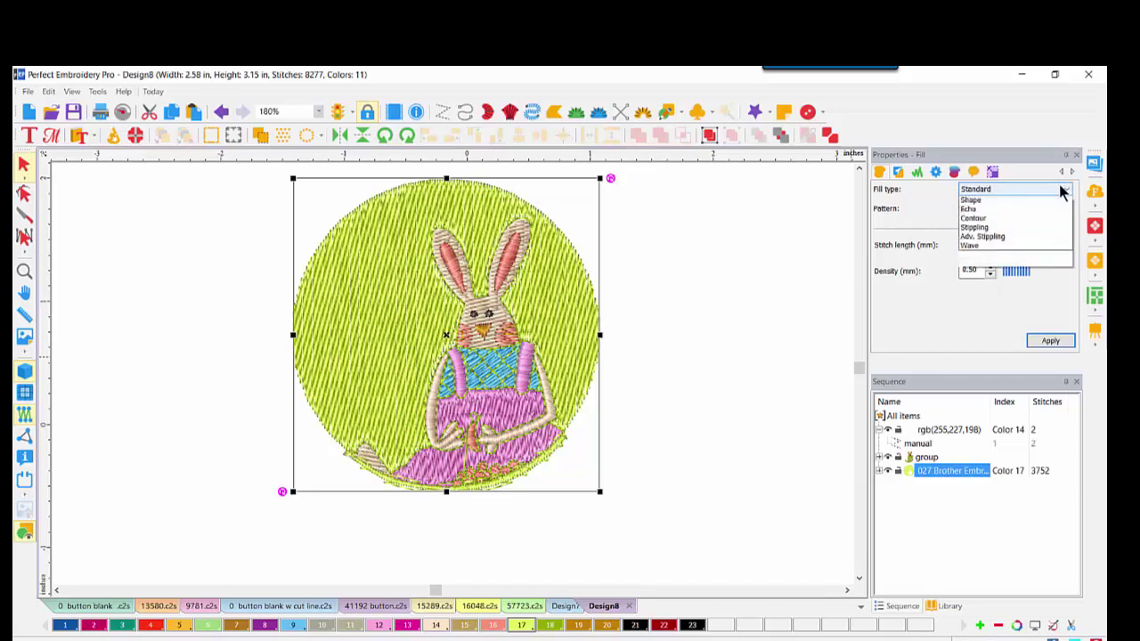
pyautogui.click(991, 269)
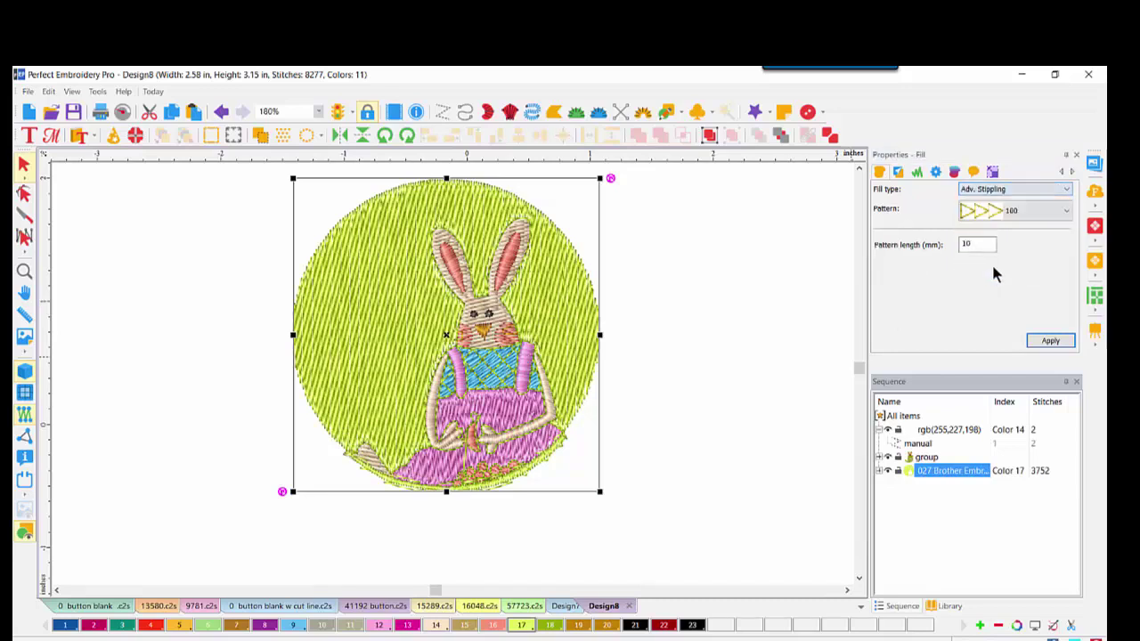
pyautogui.click(1065, 214)
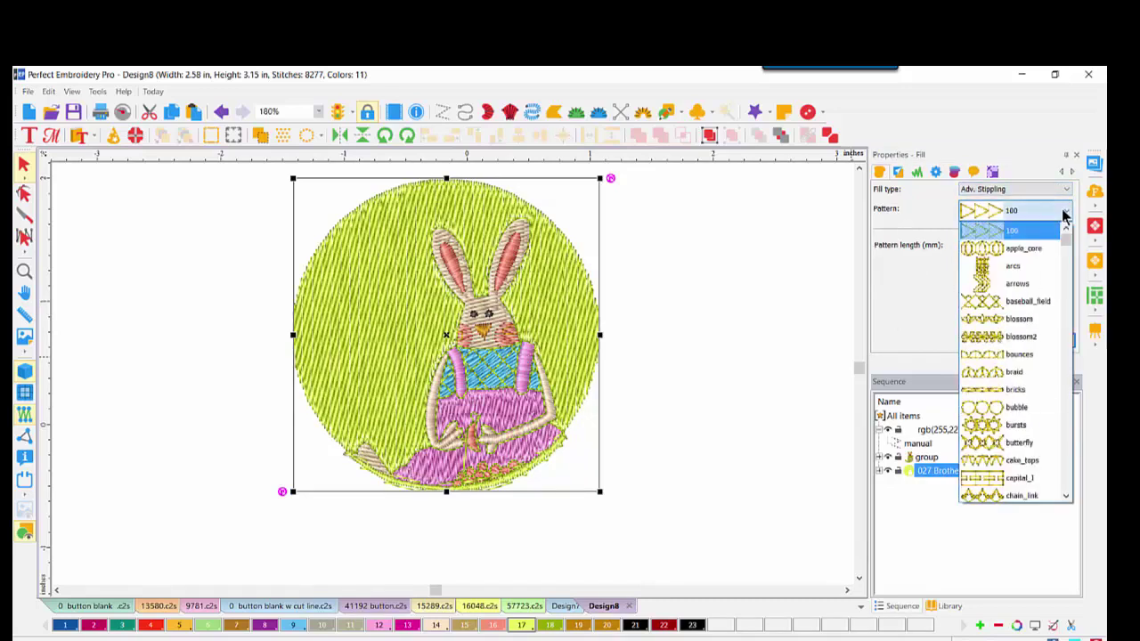
pyautogui.scroll(-5, 1064, 485)
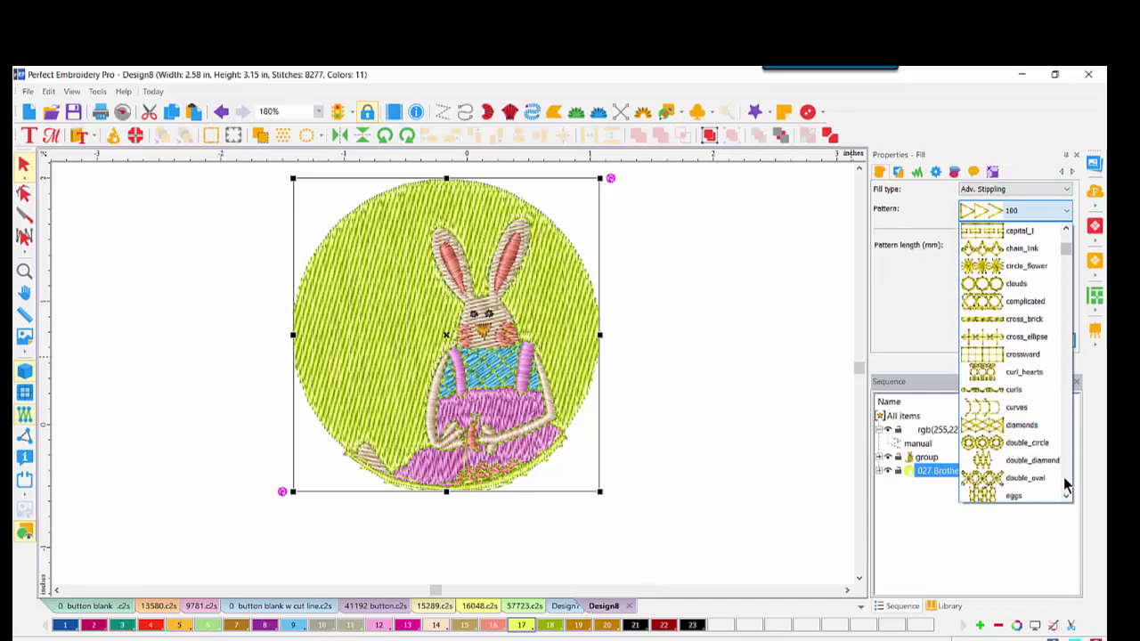
pyautogui.click(1039, 480)
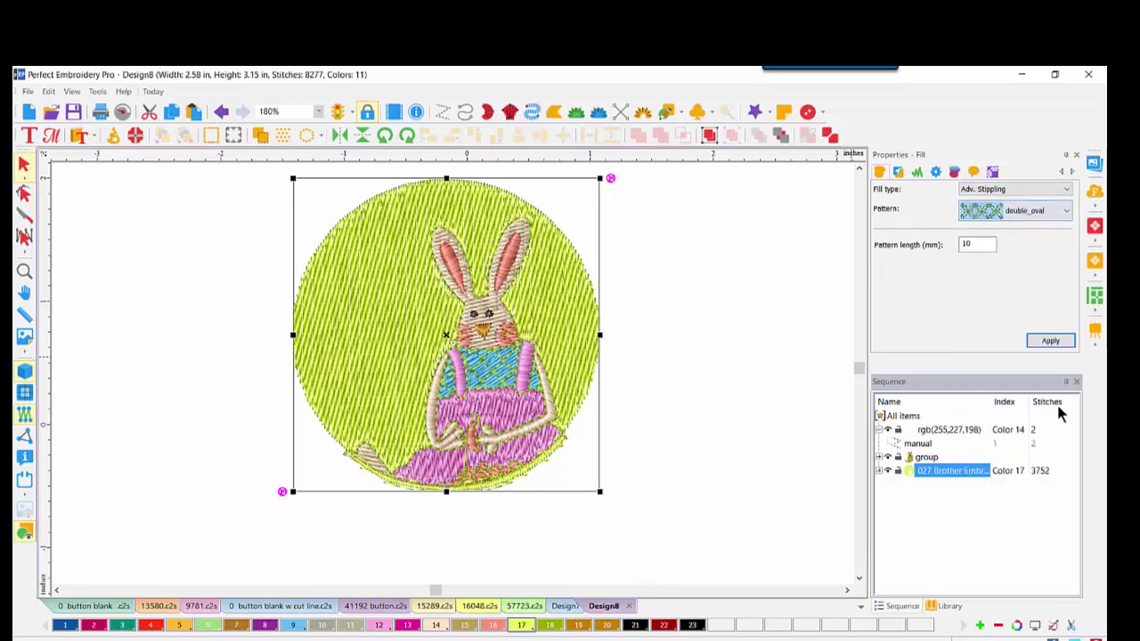
pyautogui.click(1049, 341)
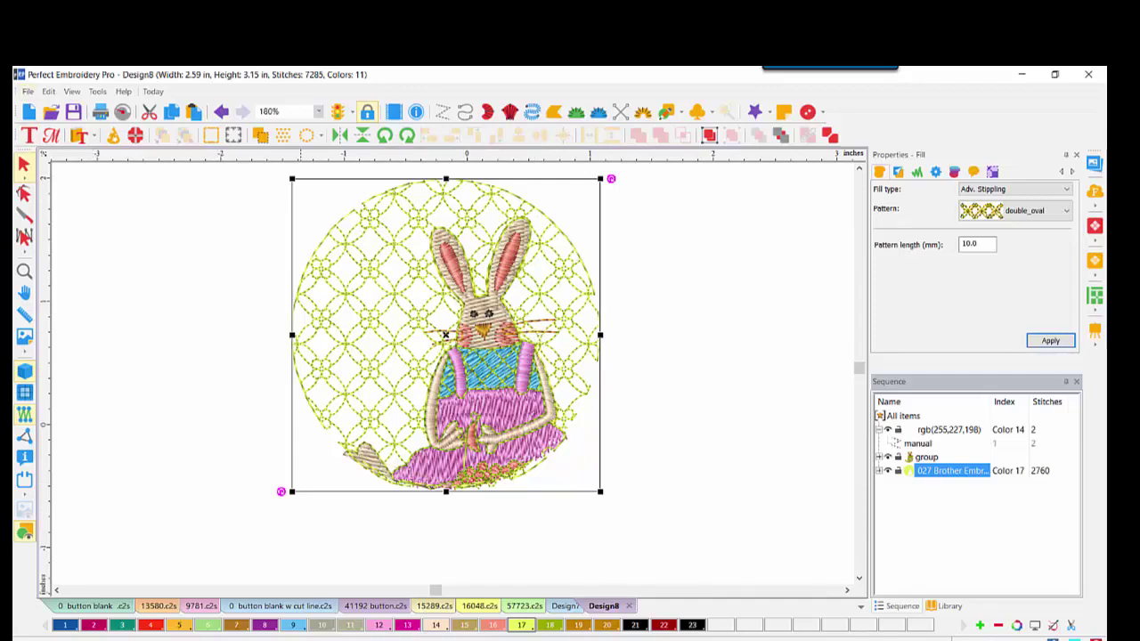
# Switch to File Explorer, search the Perfect Embroidery Pro Free Designs folder for 85029, and open 85029.c2s
pyautogui.moveTo(383, 627)
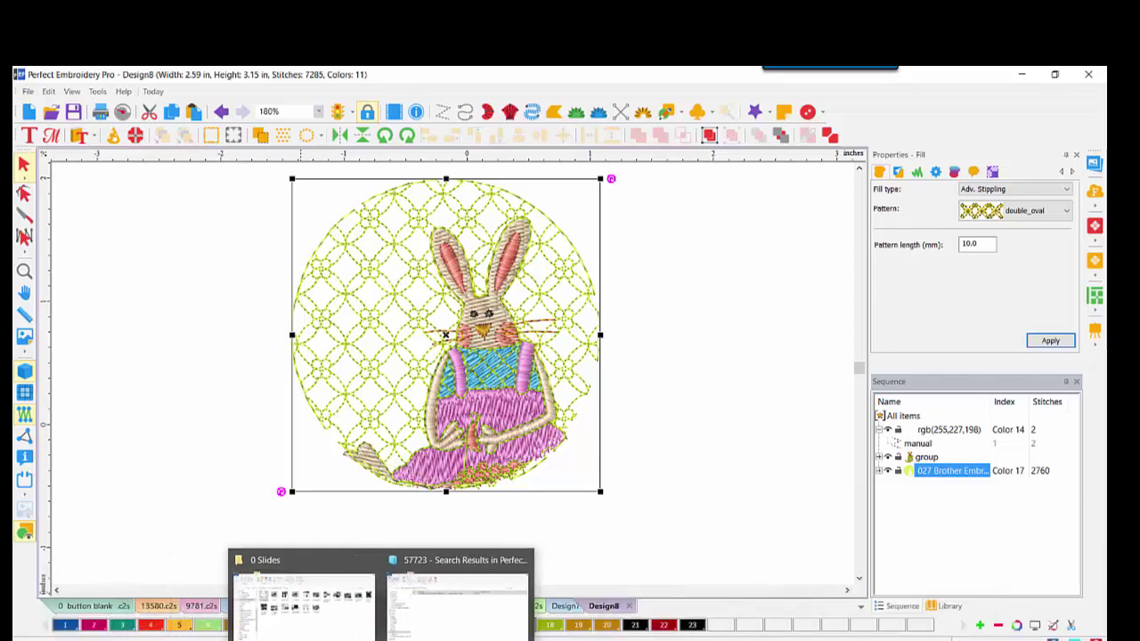
pyautogui.click(423, 618)
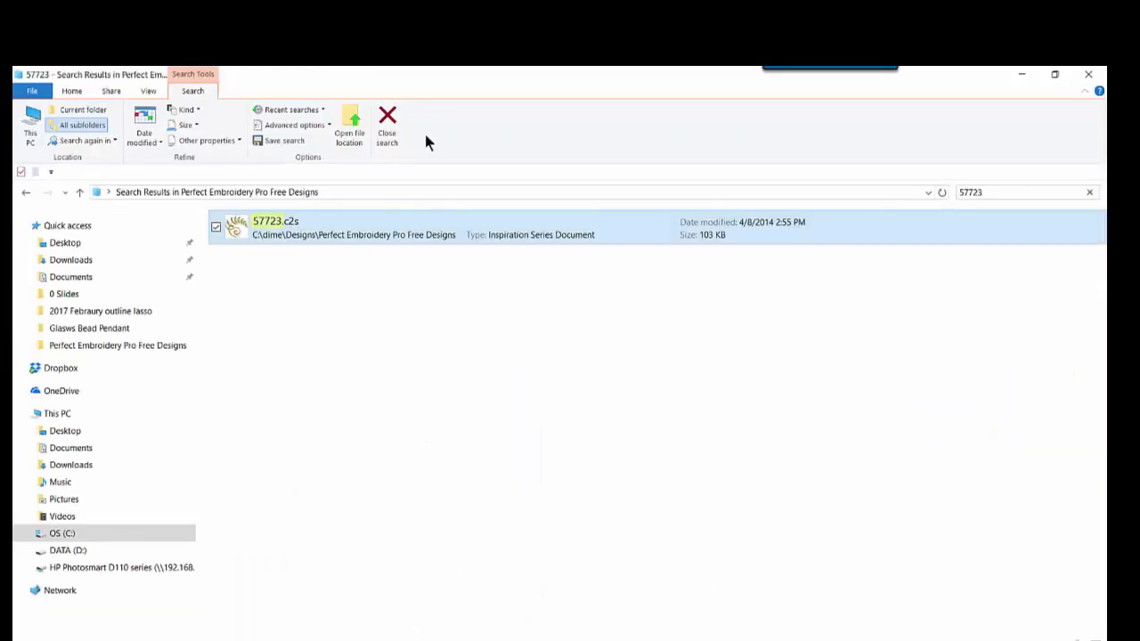
pyautogui.click(388, 138)
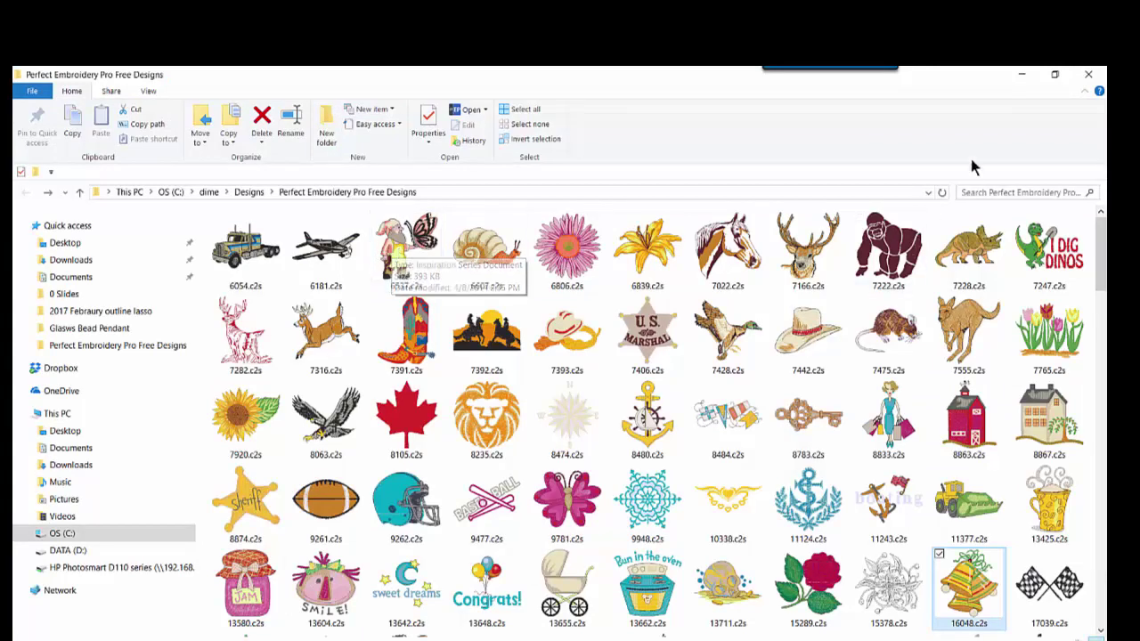
pyautogui.click(979, 195)
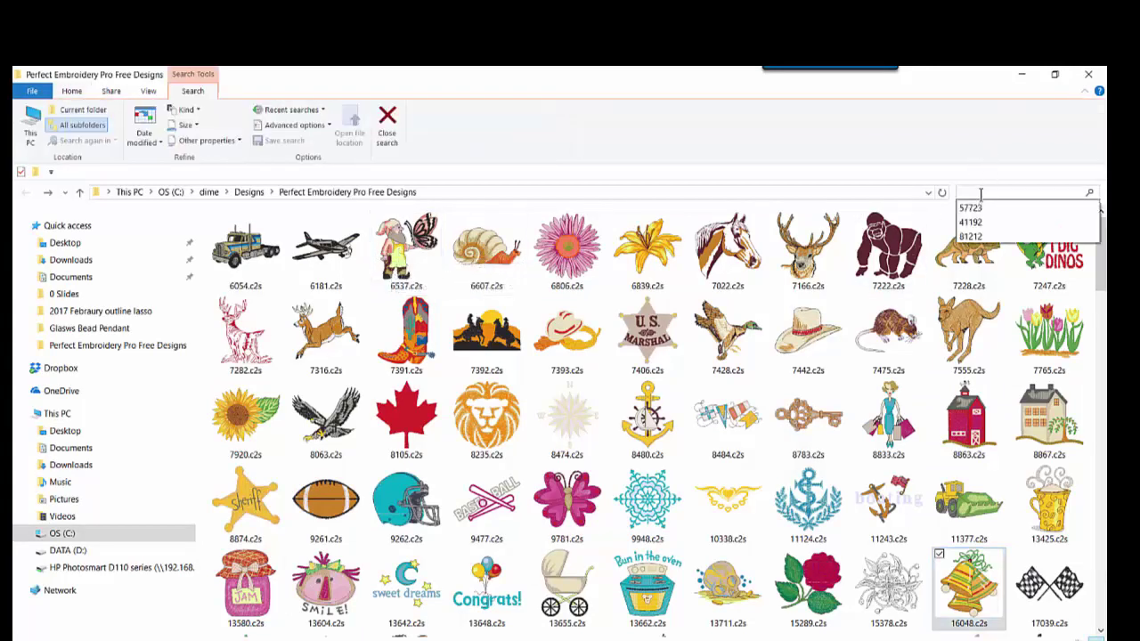
pyautogui.write('85029')
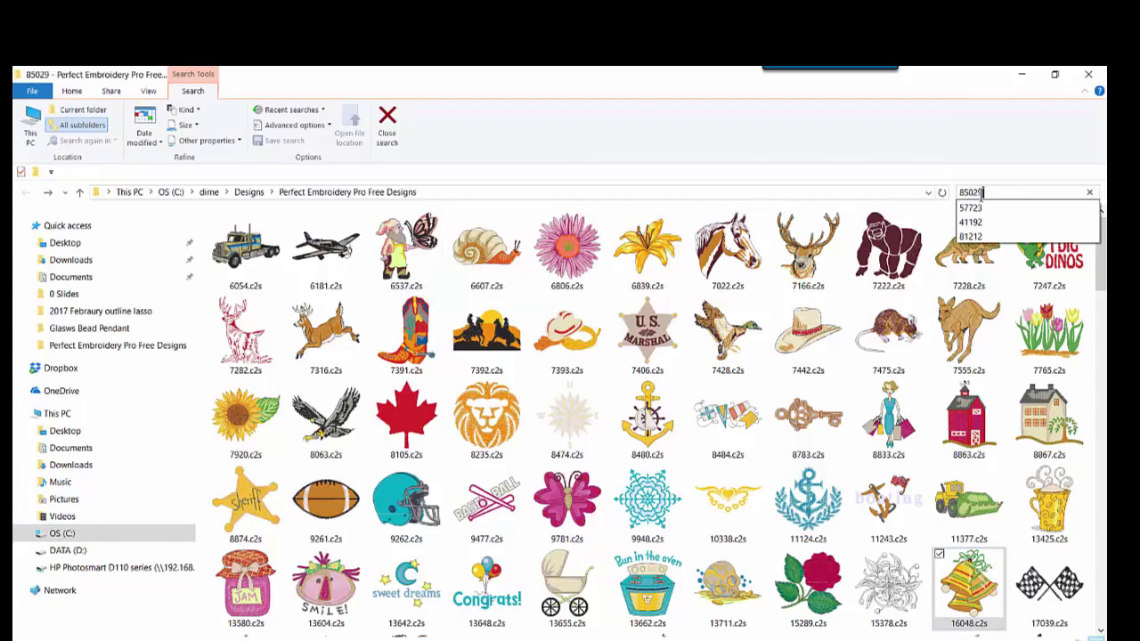
pyautogui.press('Return')
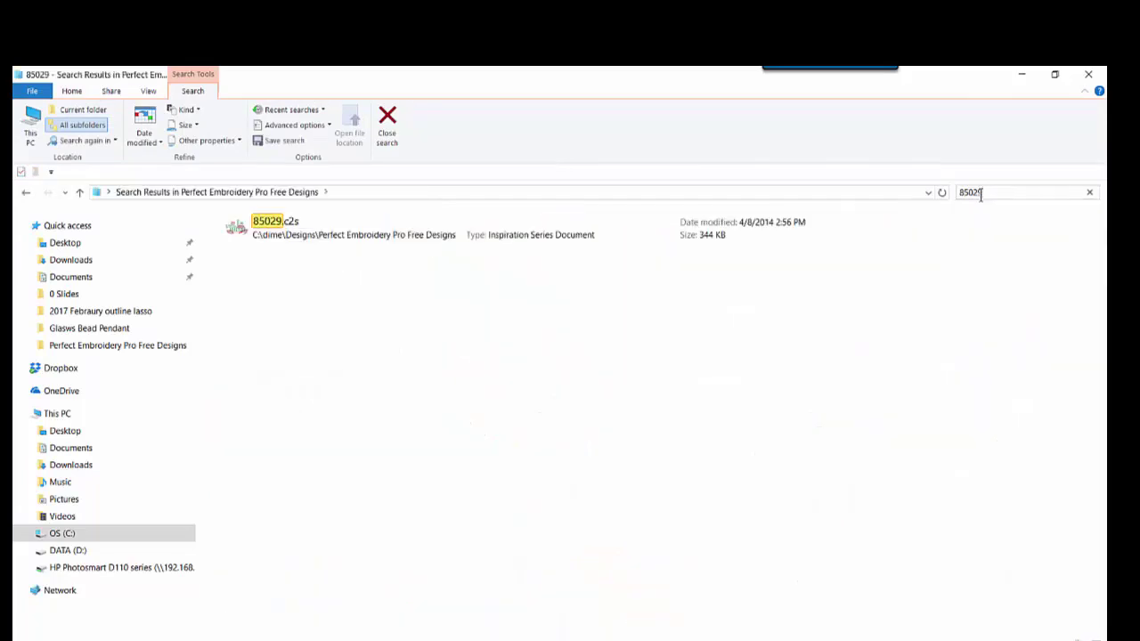
pyautogui.doubleClick(236, 223)
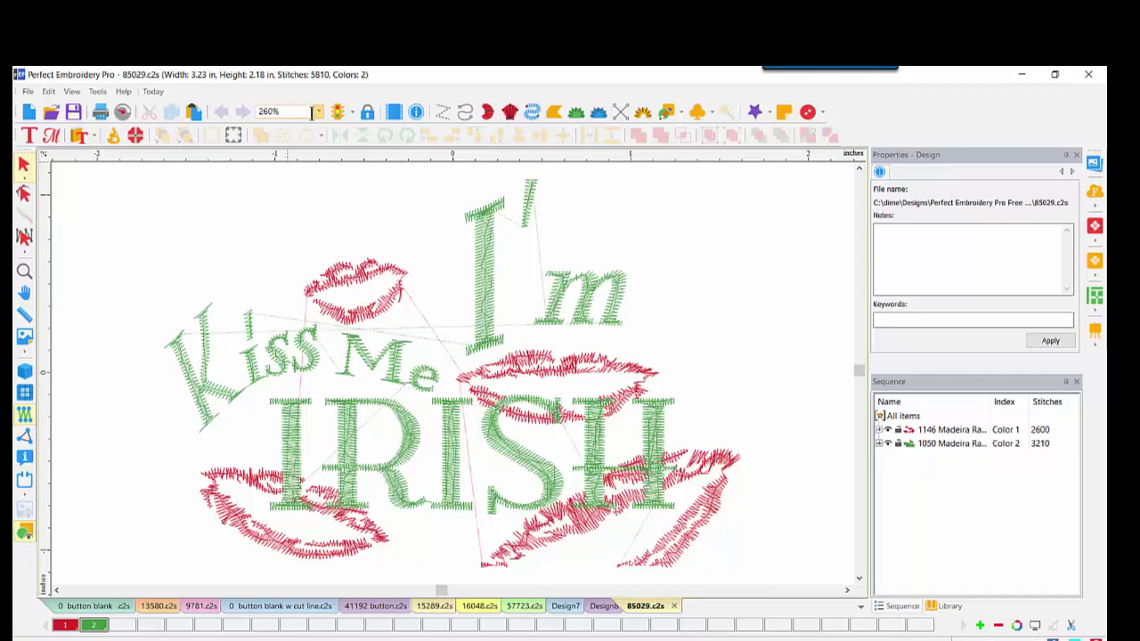
# Show the design in 3D and group all of its lettering and lips together
pyautogui.click(317, 110)
pyautogui.click(277, 222)
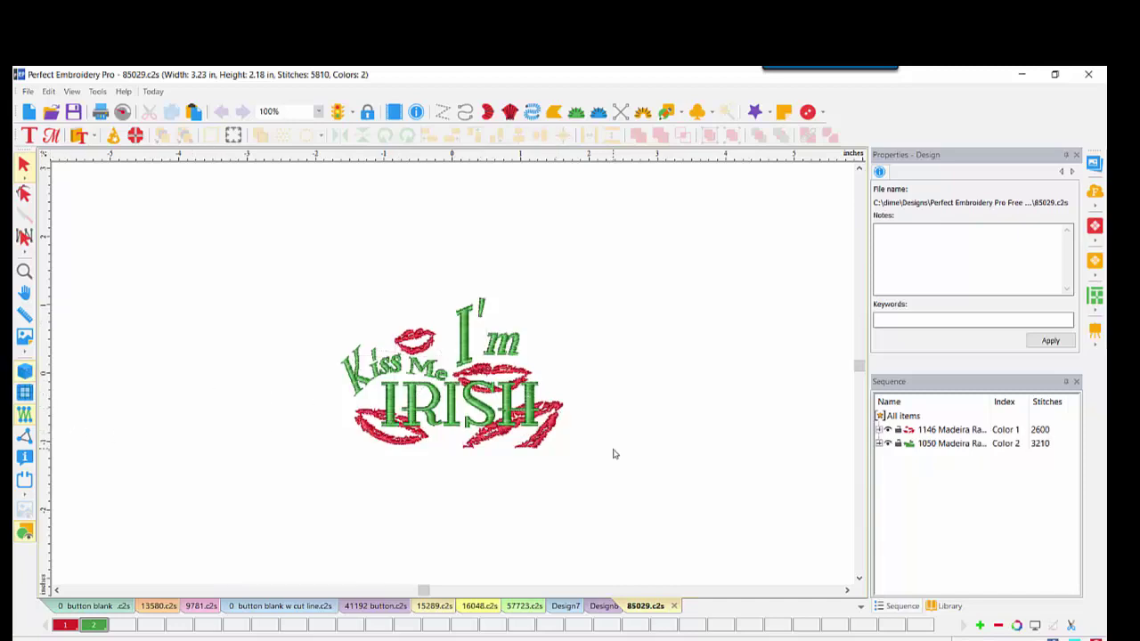
pyautogui.moveTo(308, 298); pyautogui.dragTo(591, 498)
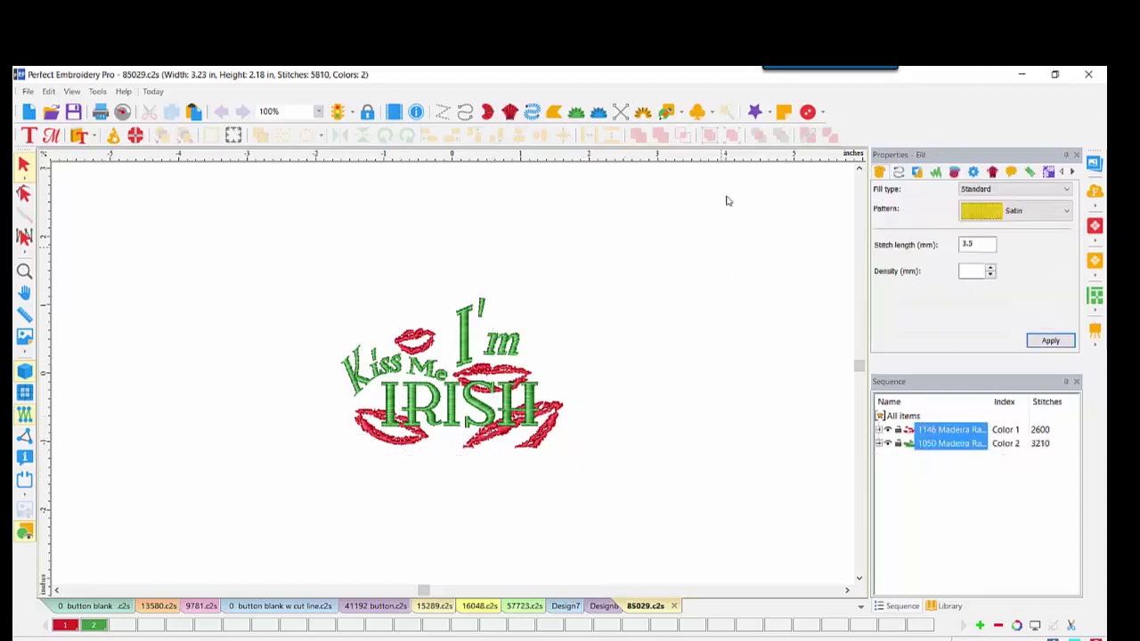
pyautogui.click(706, 135)
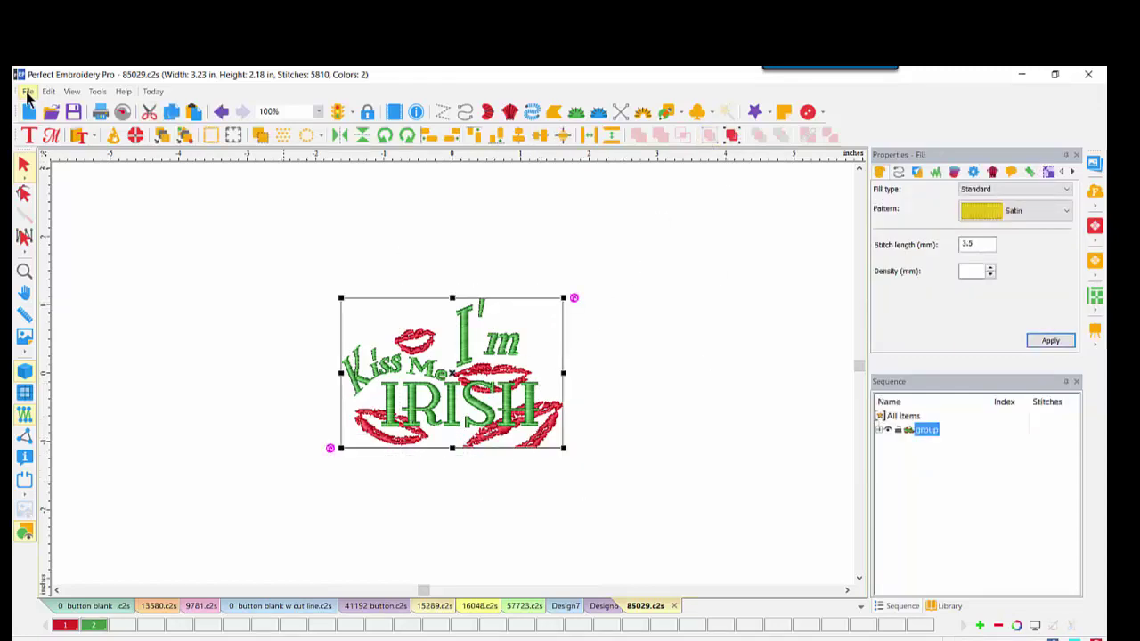
# Merge the circular button blank file "0 button blank .c2s" into the design, and select the lettering and lips group
pyautogui.click(29, 91)
pyautogui.click(43, 145)
pyautogui.click(264, 166)
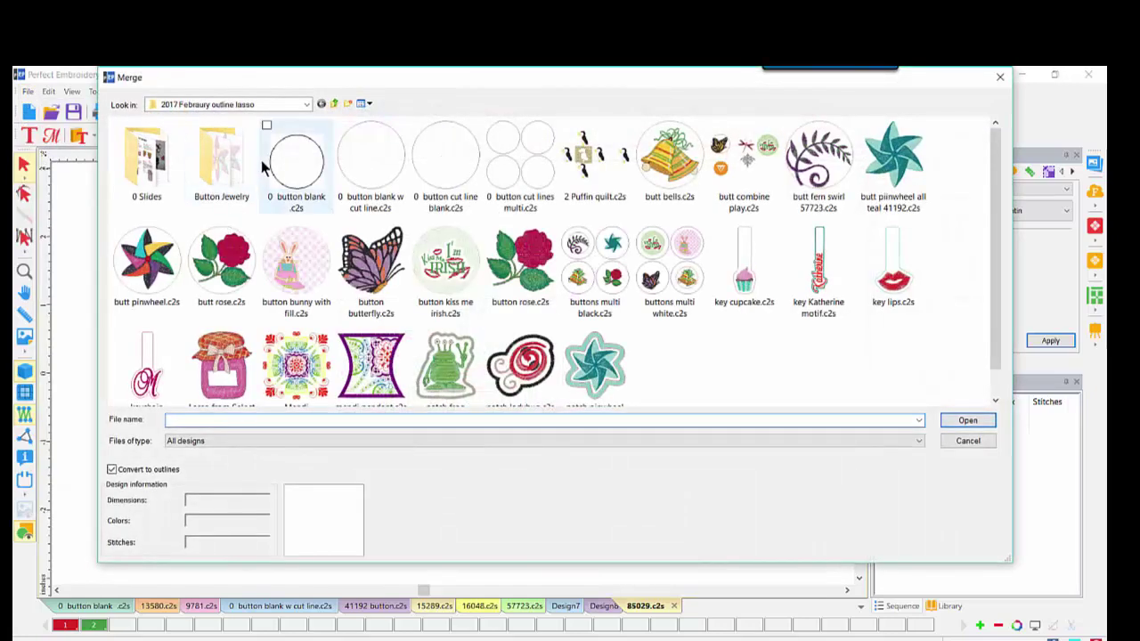
pyautogui.doubleClick(283, 162)
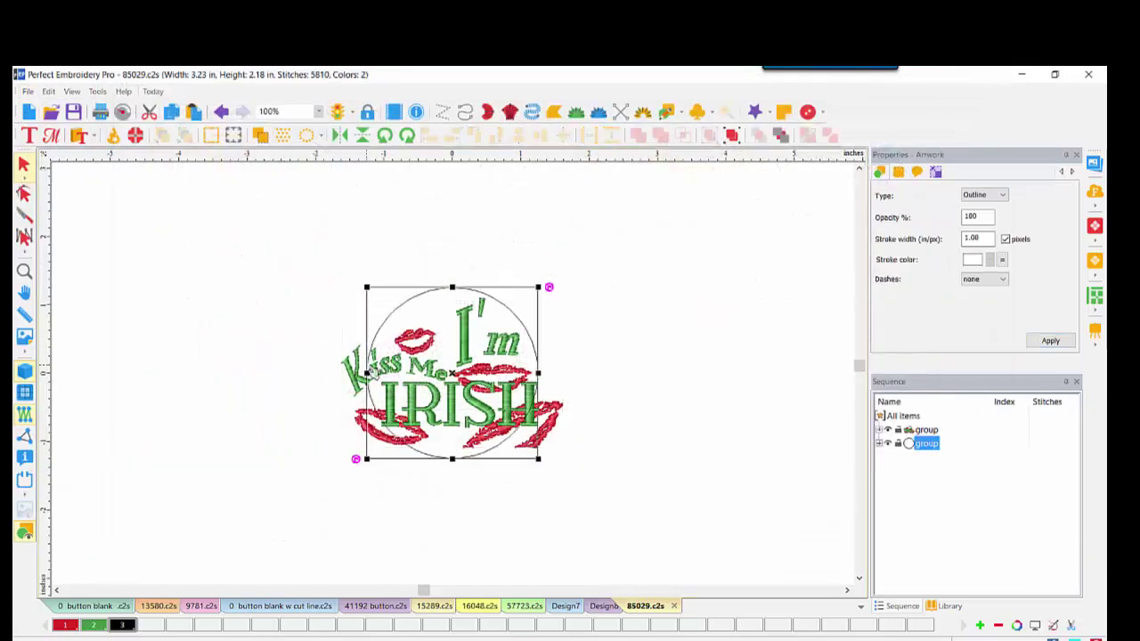
pyautogui.click(926, 430)
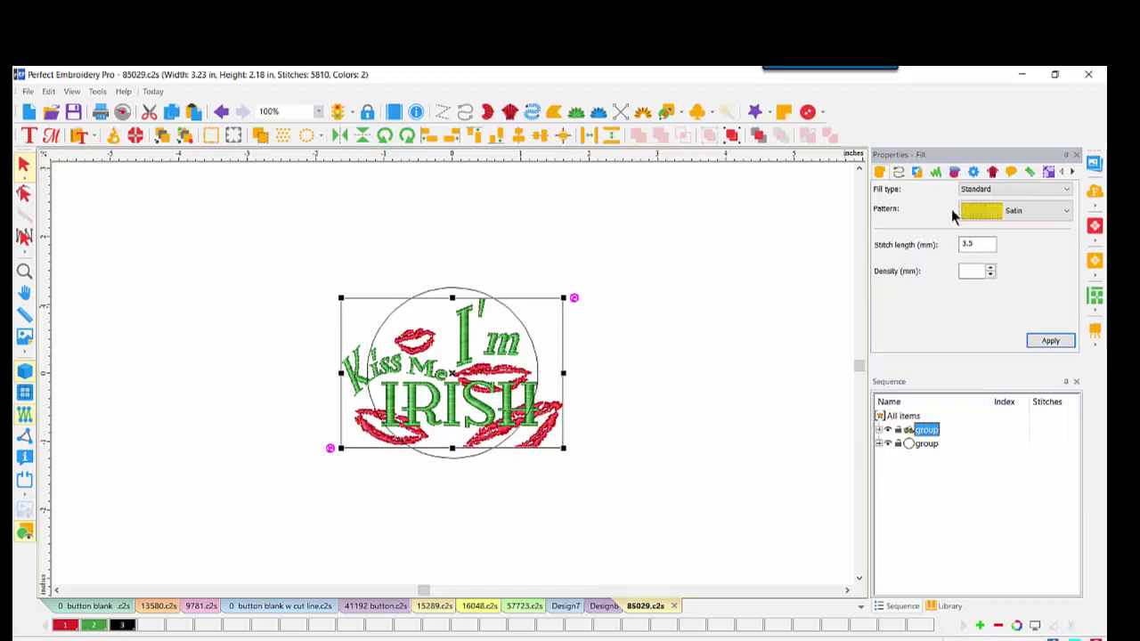
# Resize the lettering and lips group to 2 in wide, maintaining its aspect ratio
pyautogui.click(1047, 172)
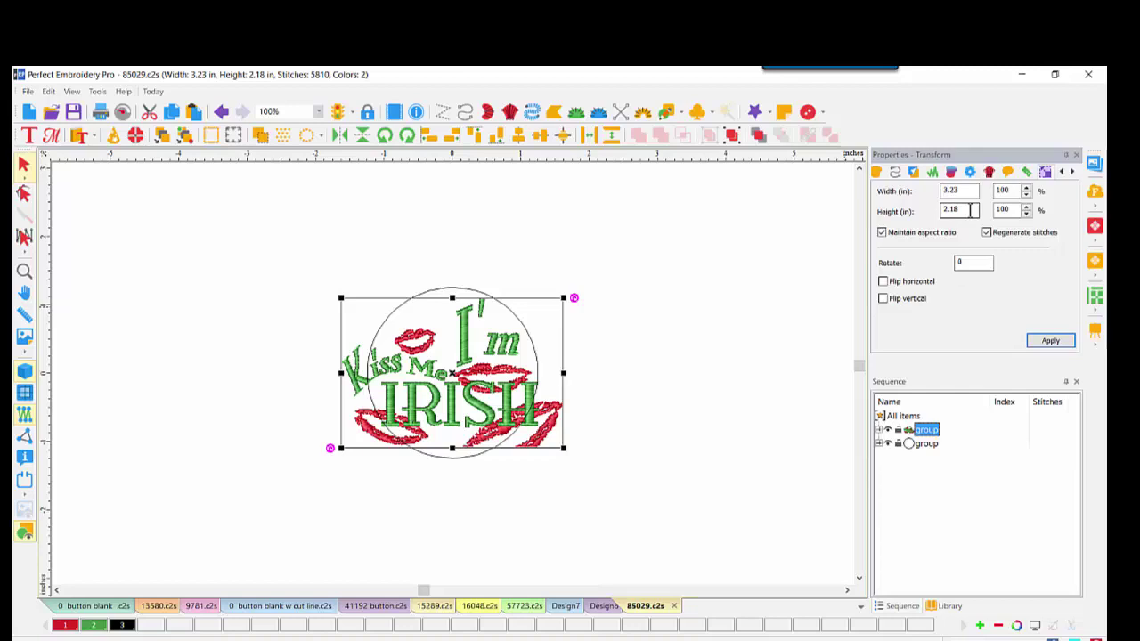
pyautogui.moveTo(965, 190); pyautogui.dragTo(893, 186)
pyautogui.write('2')
pyautogui.click(1044, 340)
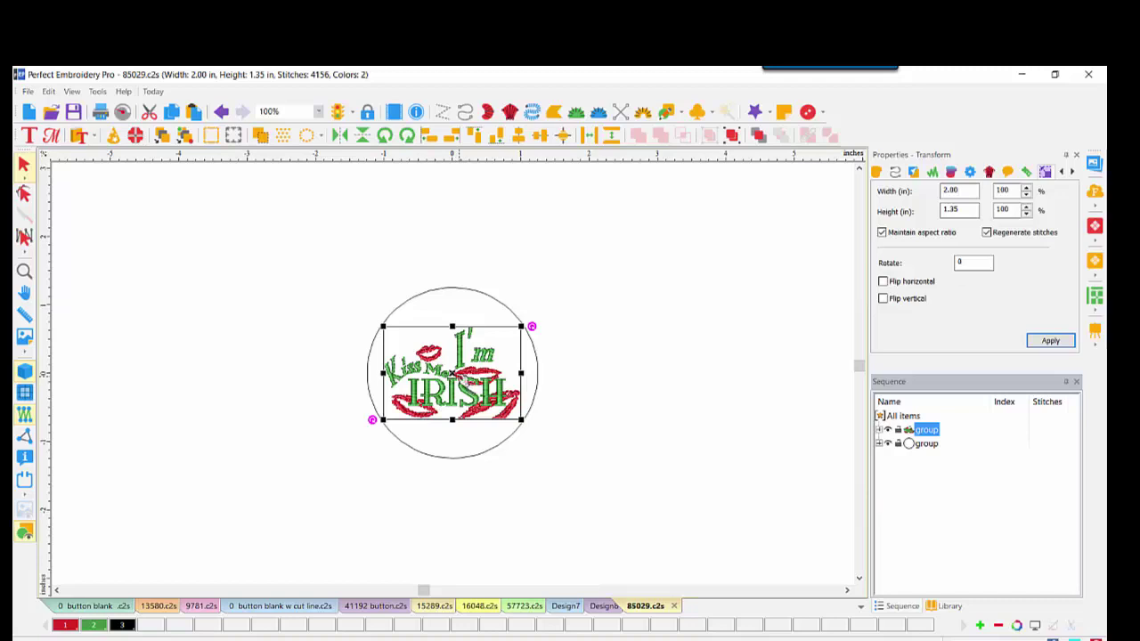
# Try a united outline tight around the lettering and lips group, move it off the button blank and delete it
pyautogui.rightClick(462, 378)
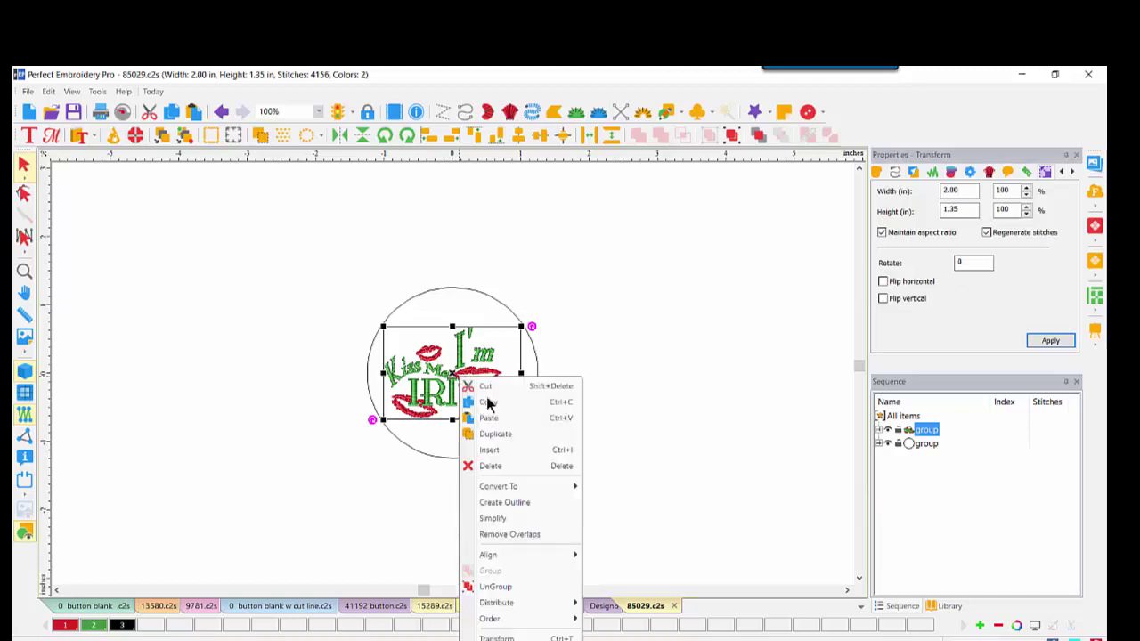
pyautogui.click(505, 502)
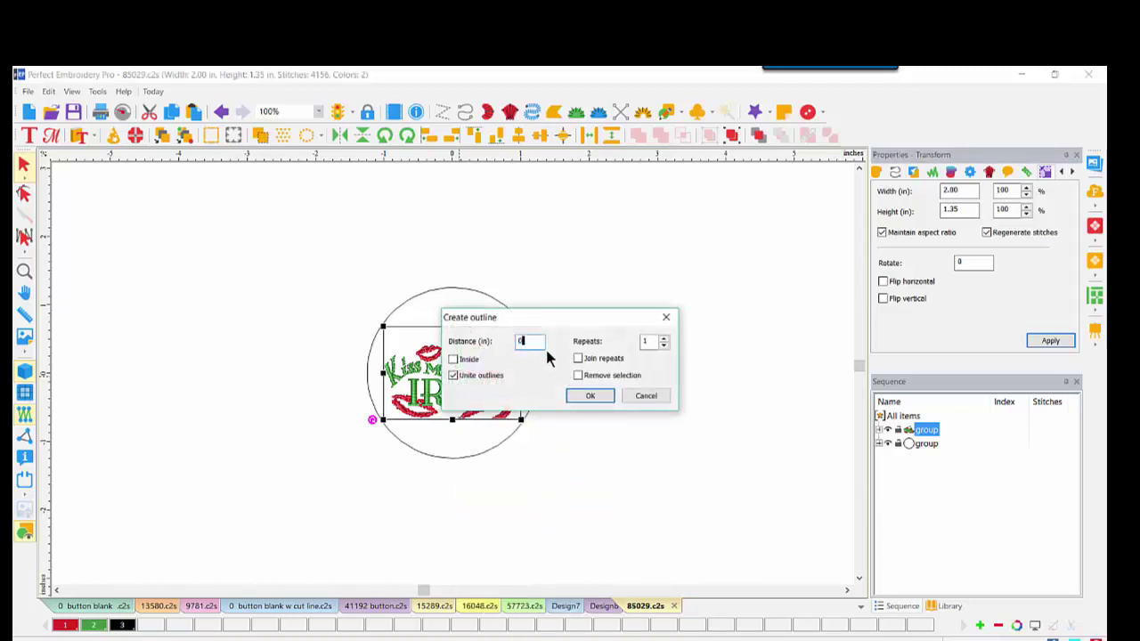
pyautogui.click(582, 399)
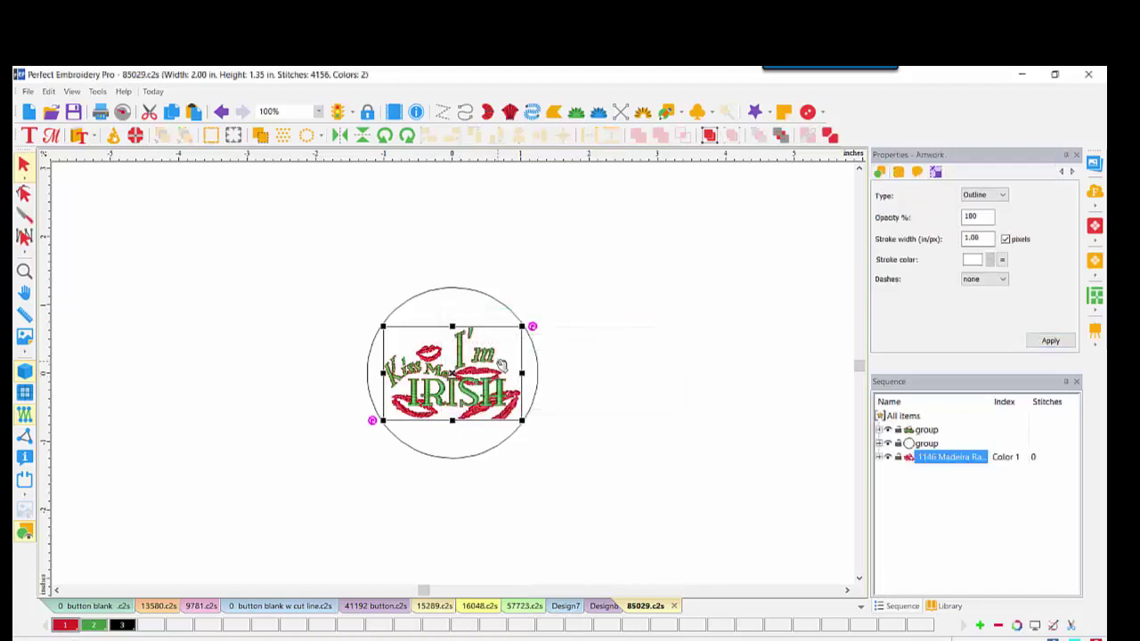
pyautogui.moveTo(501, 365); pyautogui.dragTo(703, 352)
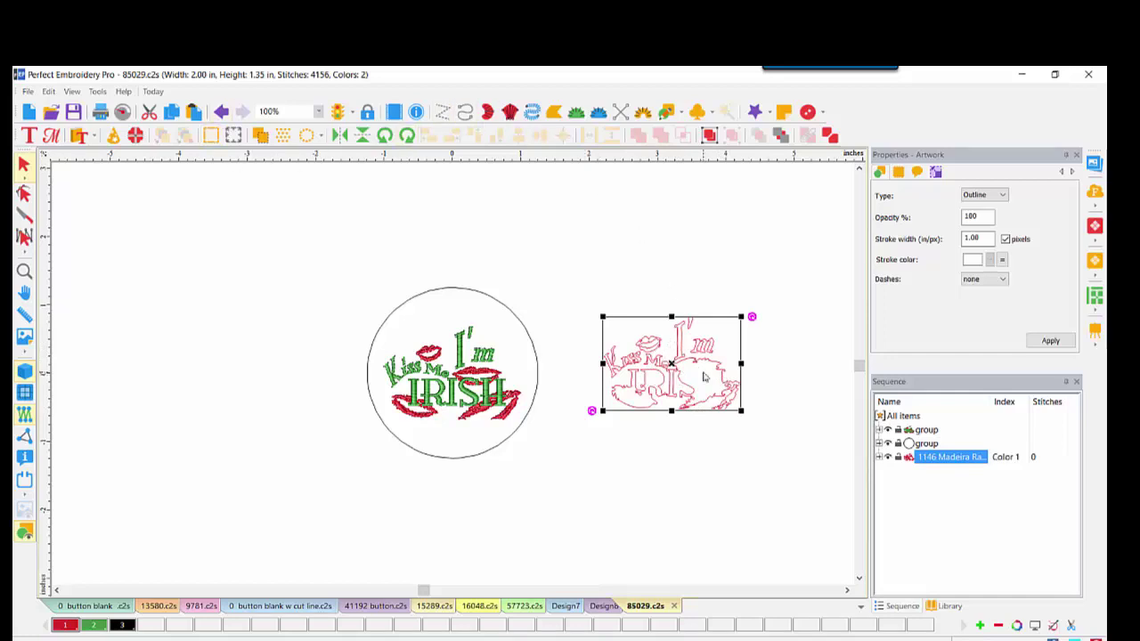
pyautogui.press('Delete')
pyautogui.click(654, 397)
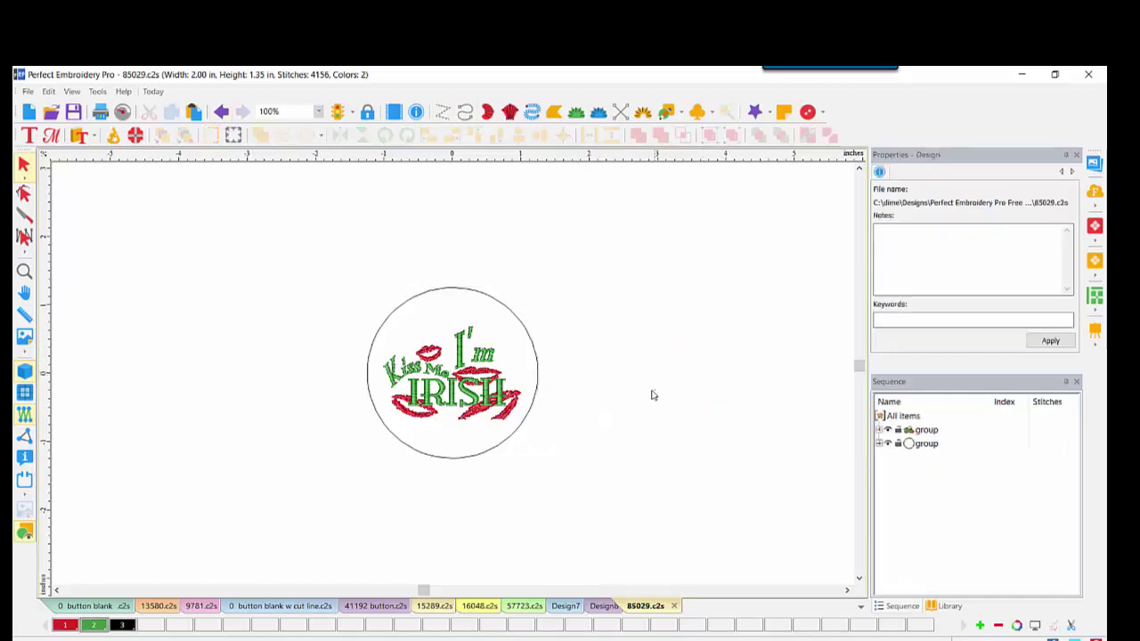
# Create a united outline around the lettering and lips group at a distance of 0.1 in
pyautogui.click(432, 369)
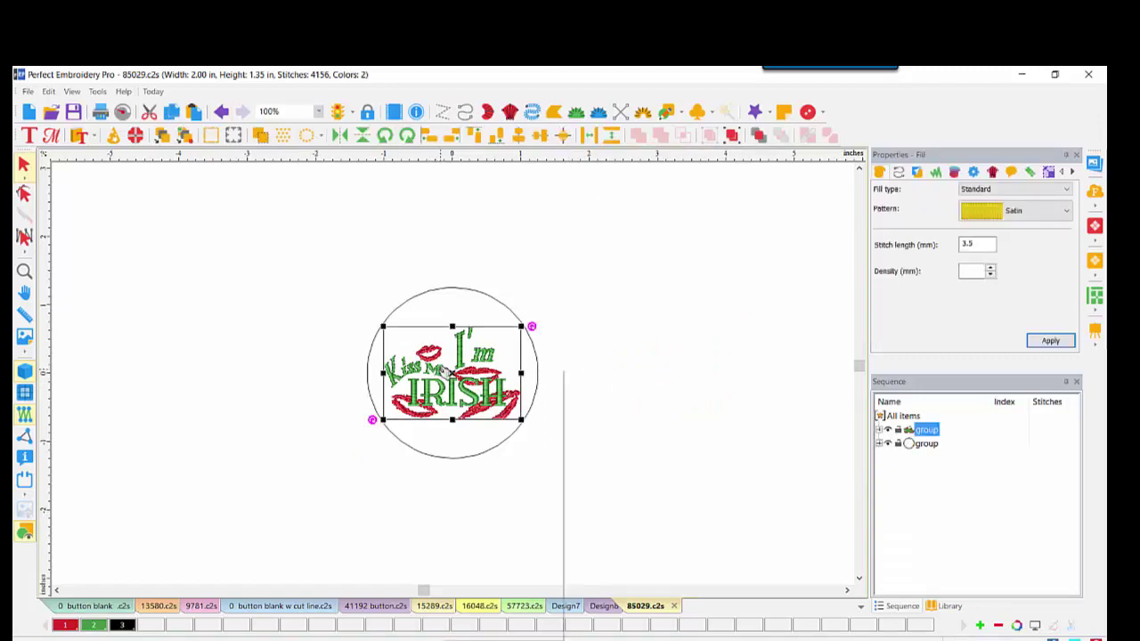
pyautogui.rightClick(445, 371)
pyautogui.click(485, 495)
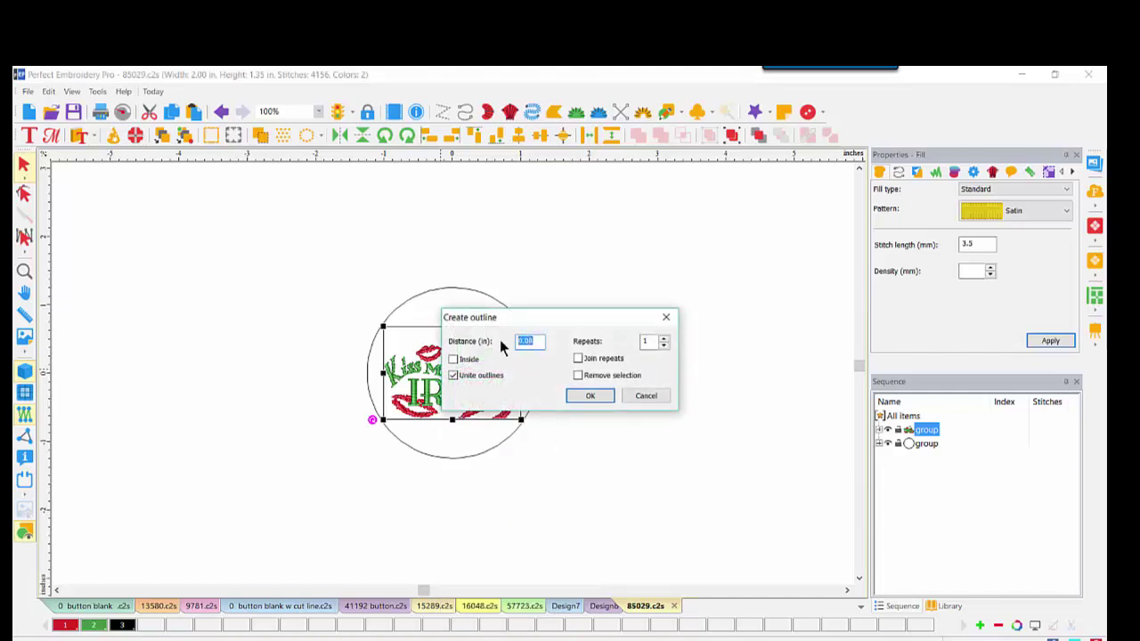
pyautogui.write('.1')
pyautogui.click(590, 396)
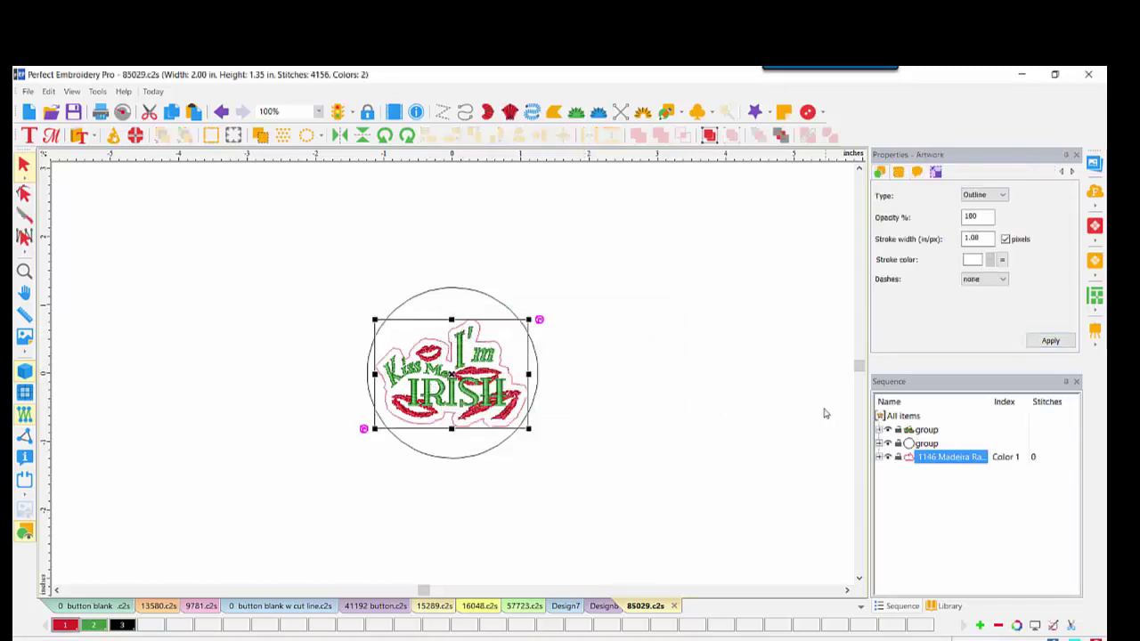
# Ungroup the button blank circle and combine it with the outline artwork into one shape
pyautogui.click(924, 444)
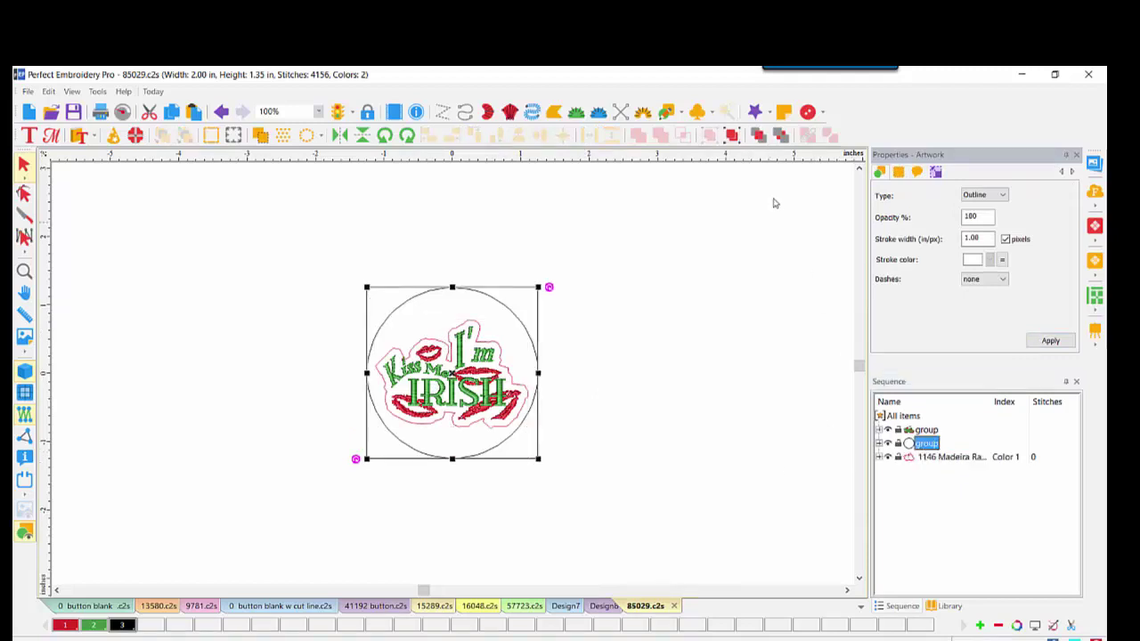
pyautogui.click(731, 134)
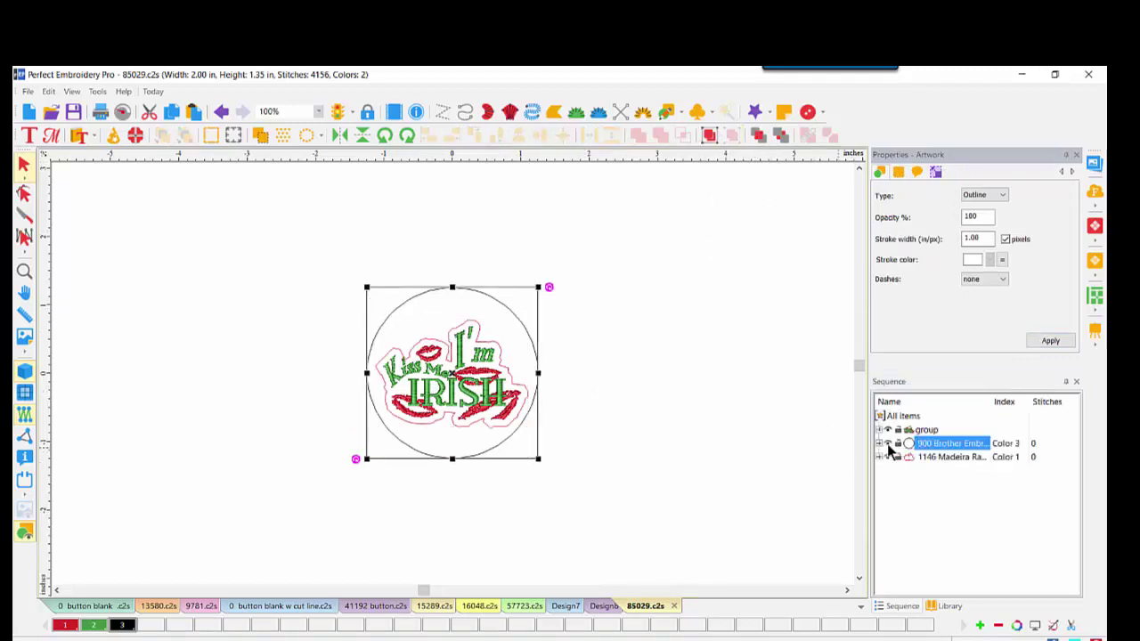
pyautogui.click(879, 442)
pyautogui.click(917, 457)
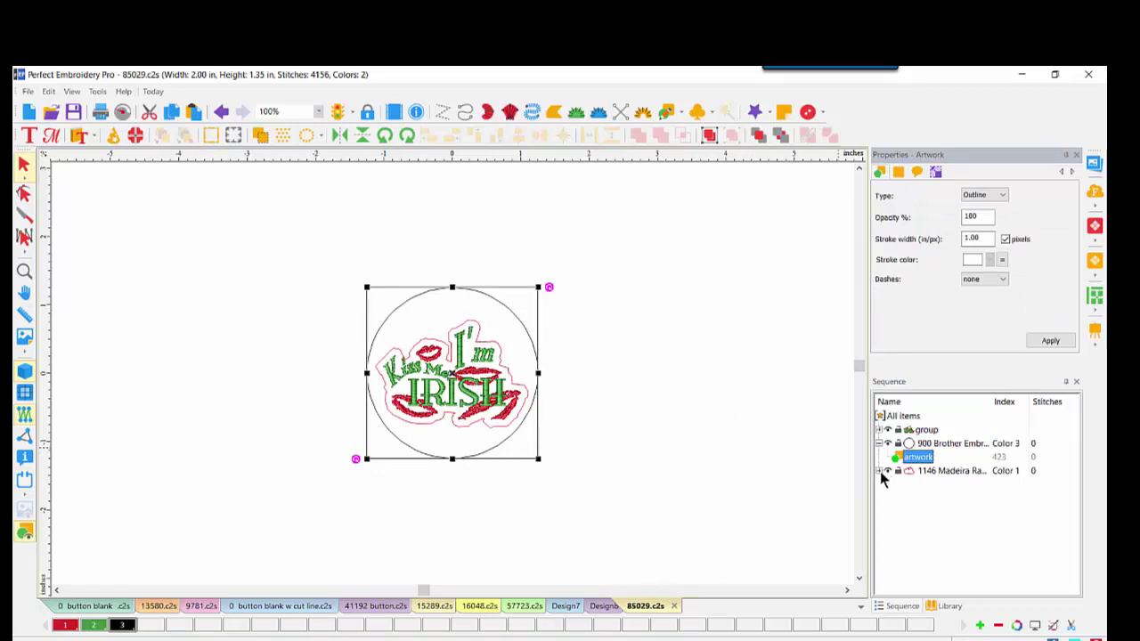
pyautogui.click(878, 471)
pyautogui.click(912, 484)
pyautogui.keyDown('ctrl'); pyautogui.click(918, 457); pyautogui.keyUp('ctrl')
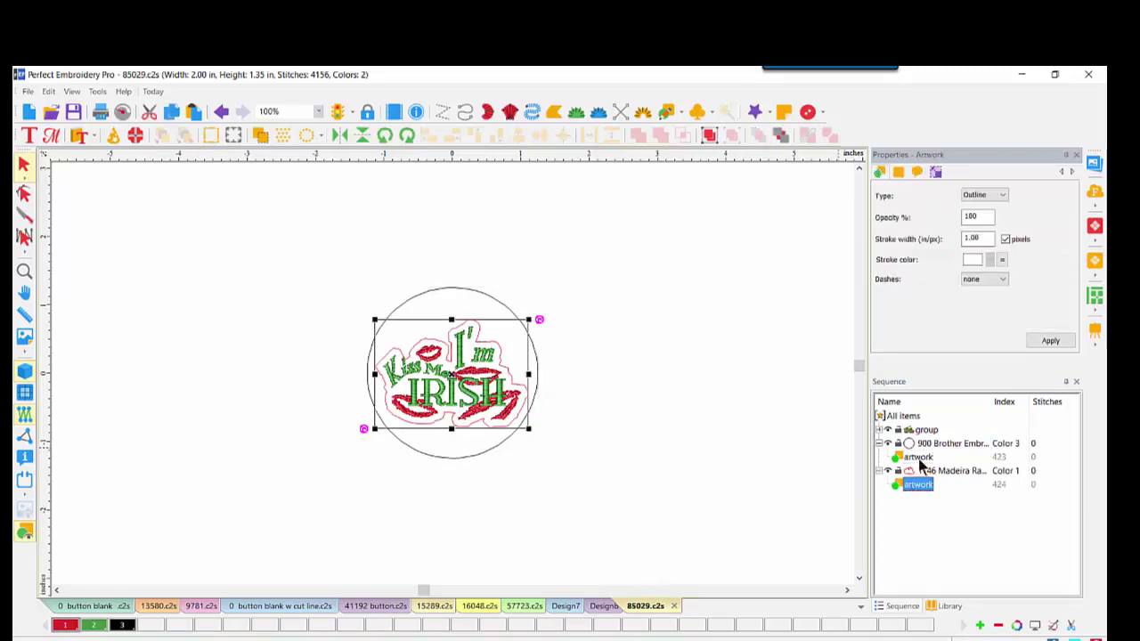
pyautogui.click(807, 135)
# Convert the combined circle and outline shape to a Complex Fill
pyautogui.rightClick(502, 311)
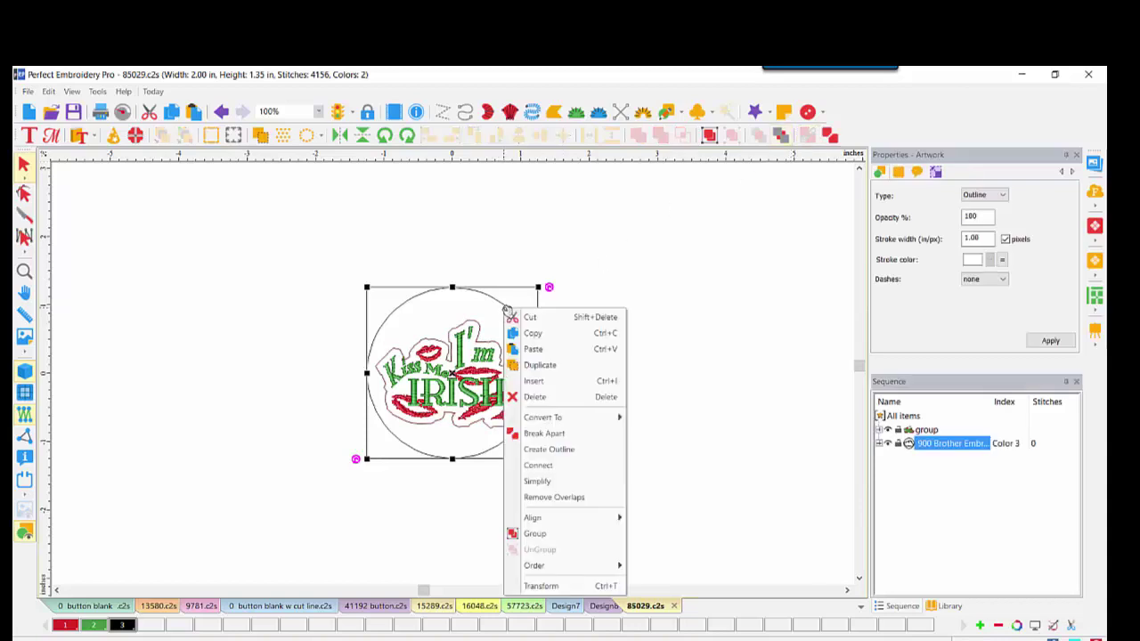
pyautogui.moveTo(541, 422)
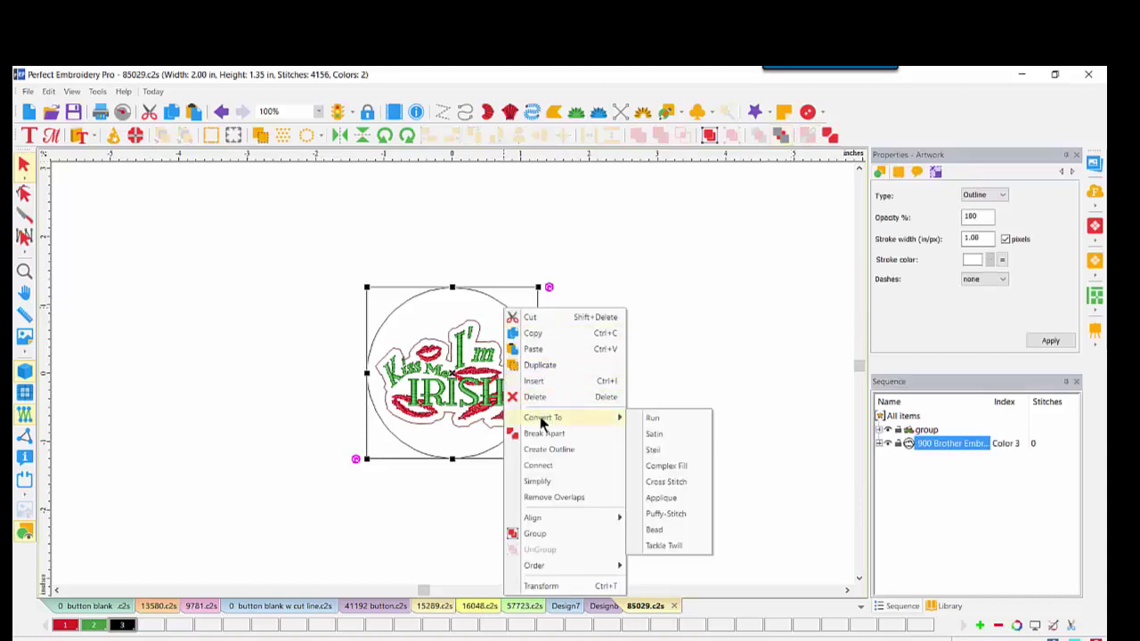
pyautogui.click(659, 466)
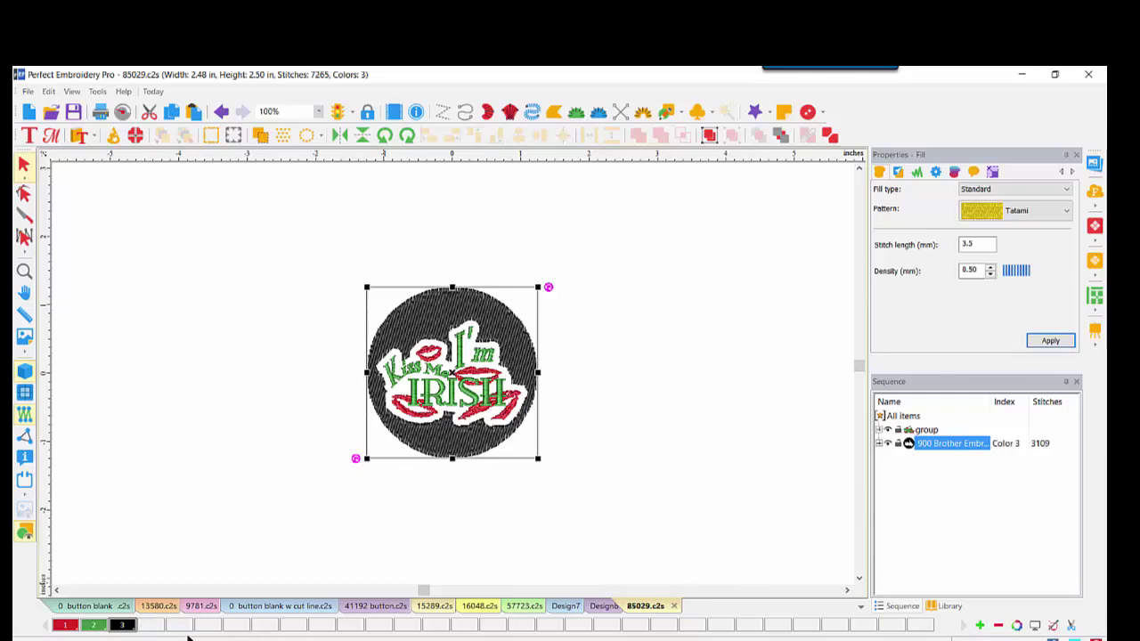
# Add a thread color to the palette, set it to light green Brother Embroidery 513, and use it for the background fill
pyautogui.click(980, 625)
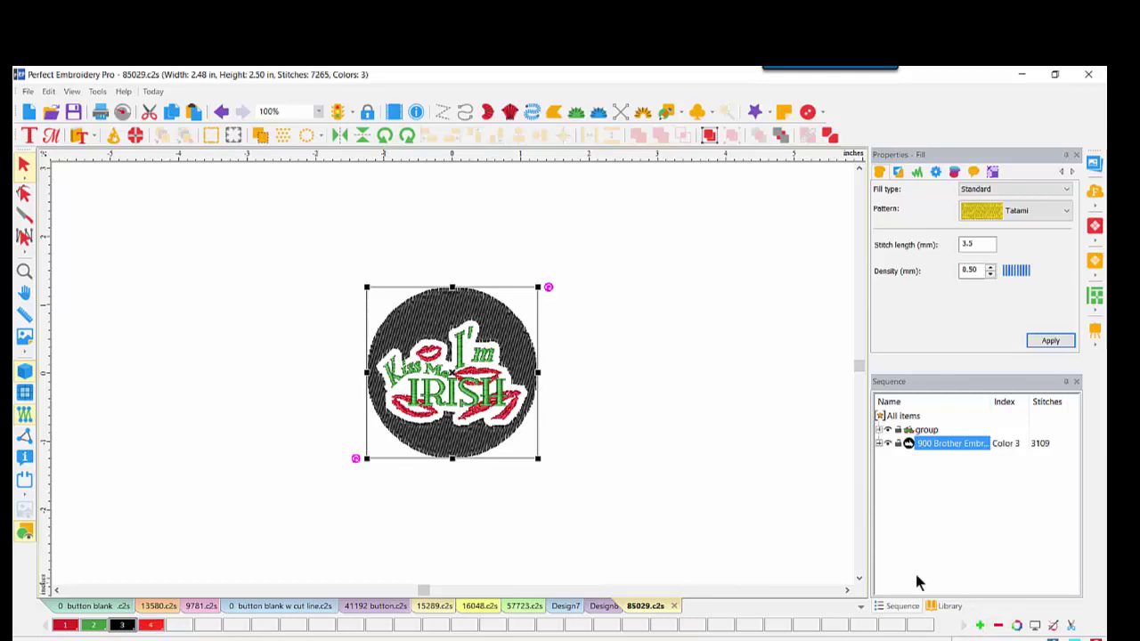
pyautogui.doubleClick(151, 625)
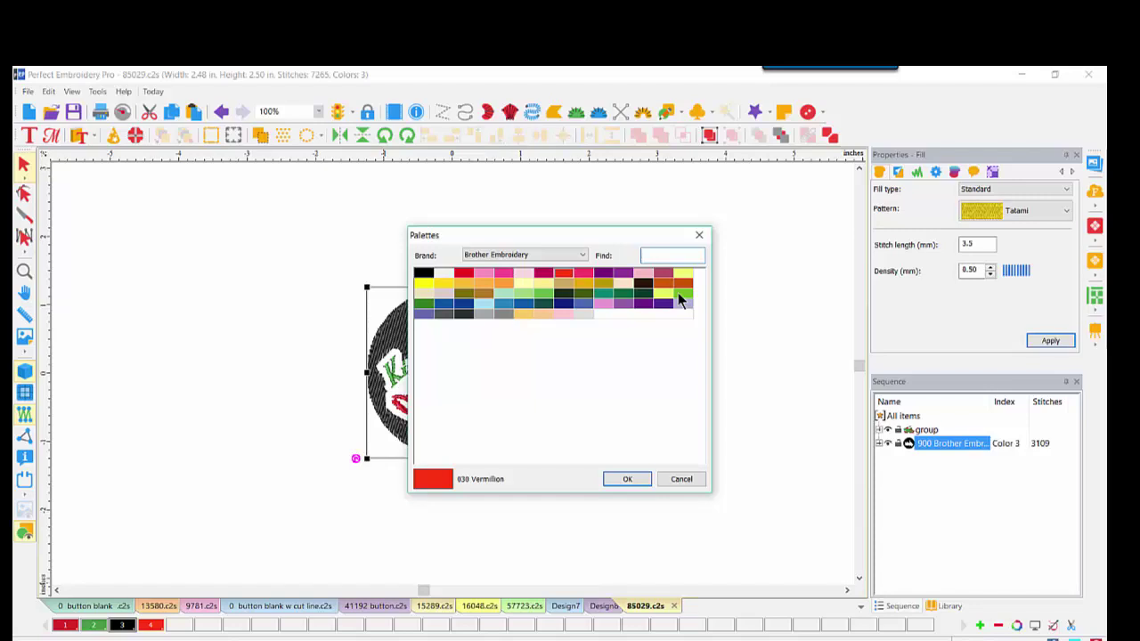
pyautogui.click(678, 292)
pyautogui.click(638, 479)
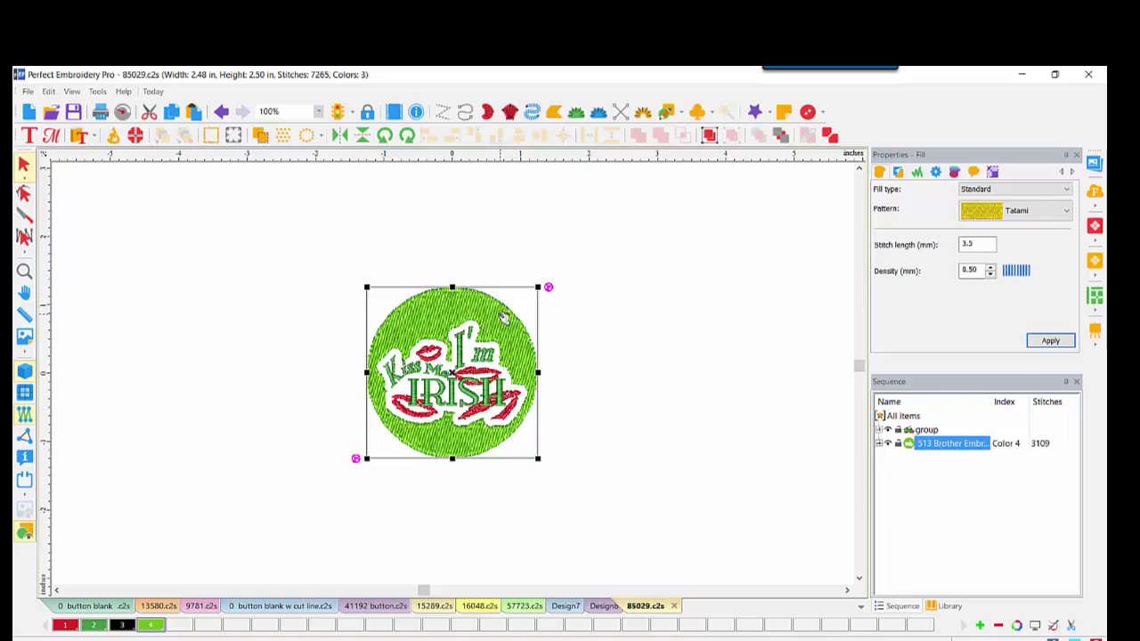
# Change the background fill type to Contour and apply it
pyautogui.click(1049, 187)
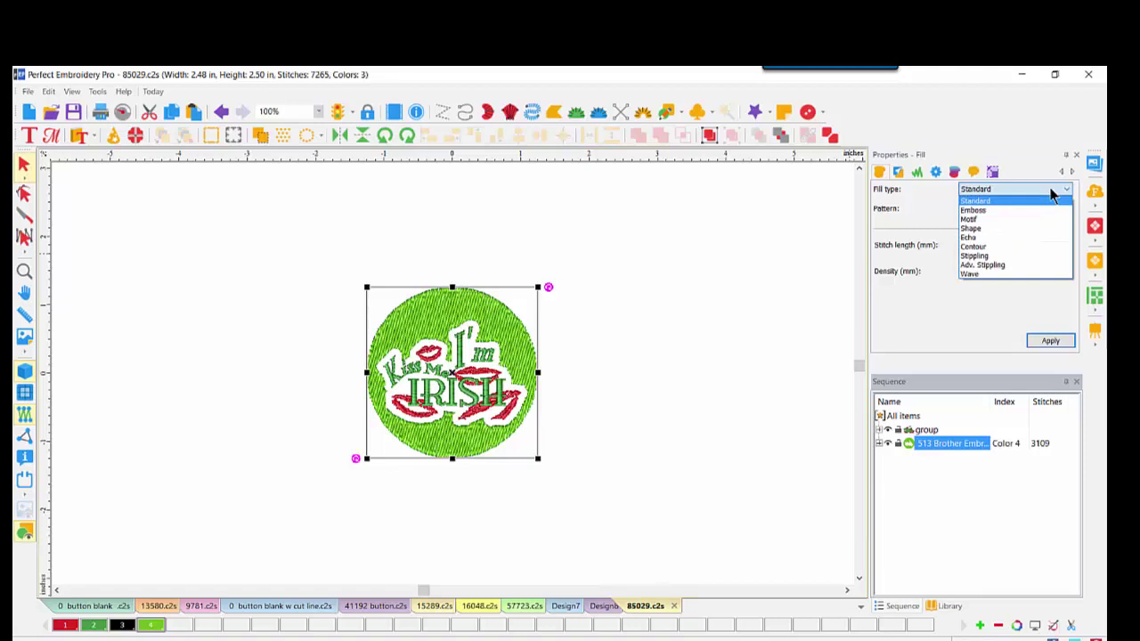
pyautogui.click(979, 247)
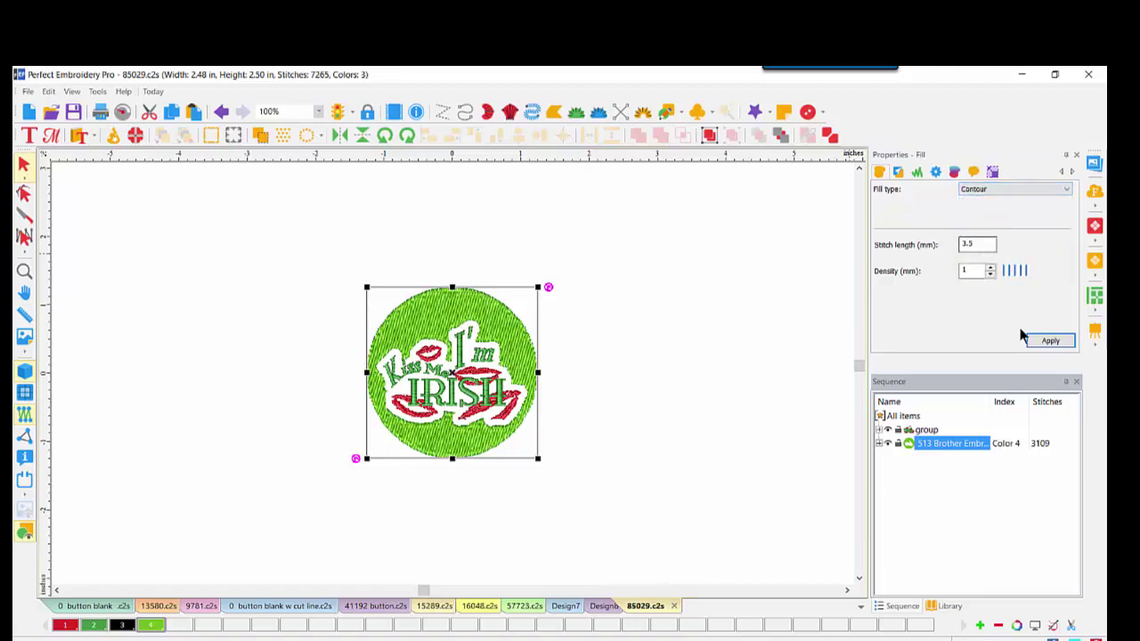
pyautogui.click(1047, 340)
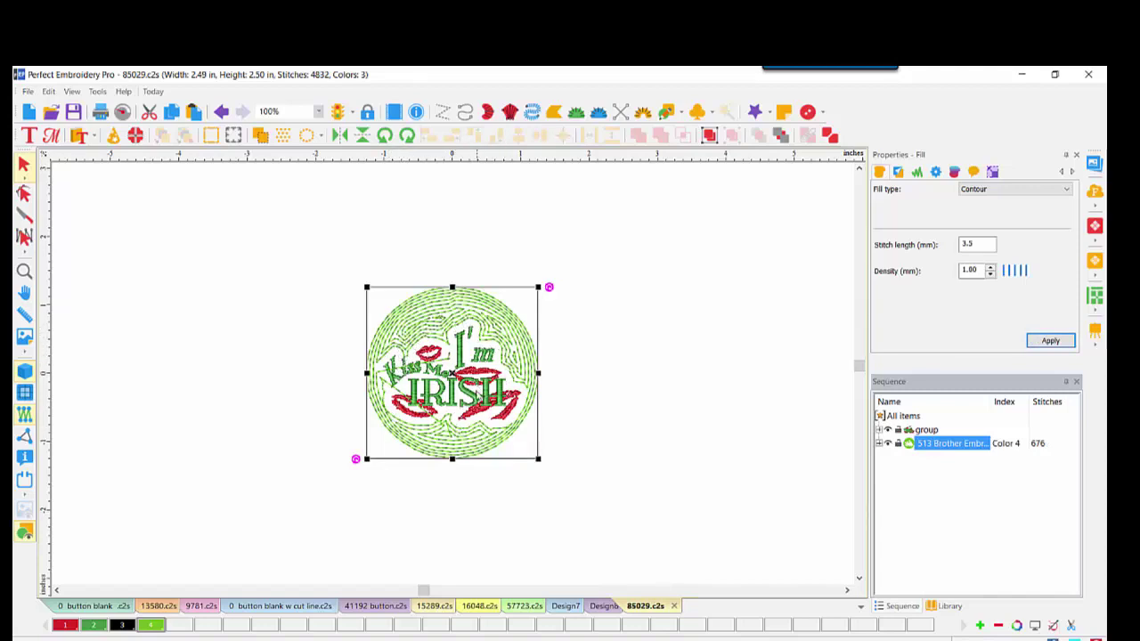
# Change the background fill type to Echo and apply it
pyautogui.click(1067, 192)
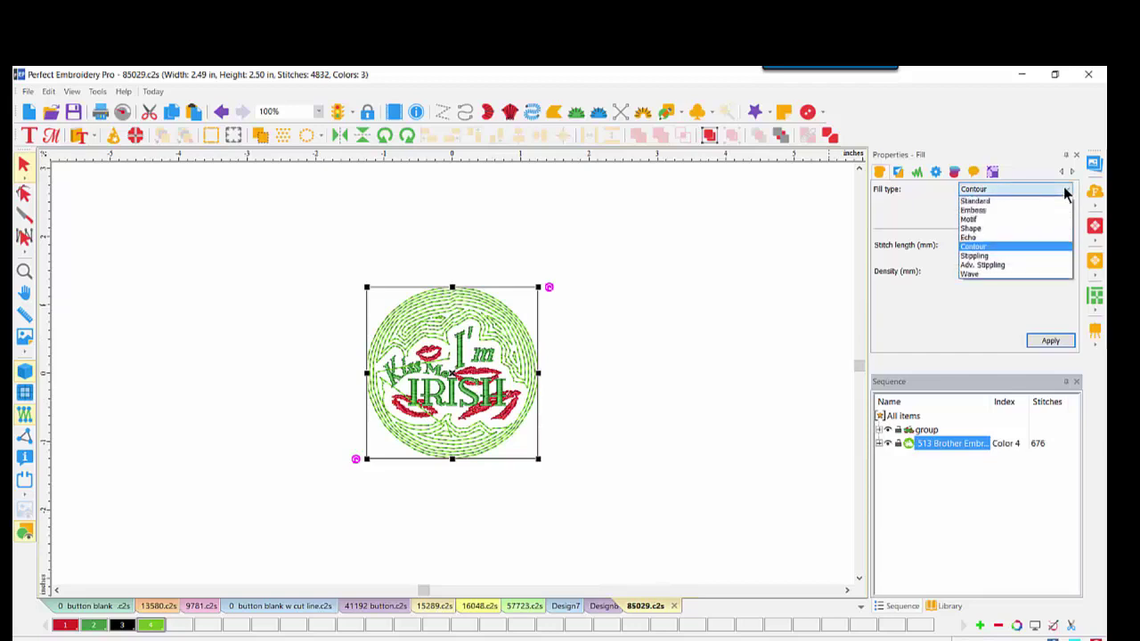
pyautogui.click(1015, 237)
pyautogui.click(1046, 340)
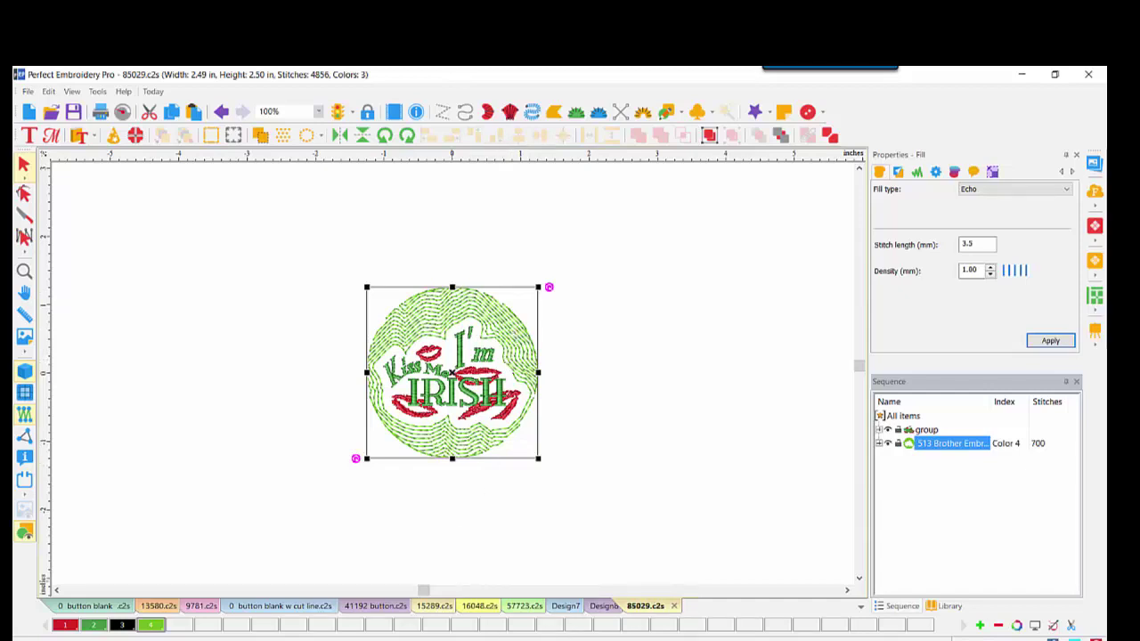
# Switch to Photos and look through the pictures of the finished buttons and the hooped button designs
pyautogui.moveTo(458, 636)
pyautogui.click(459, 601)
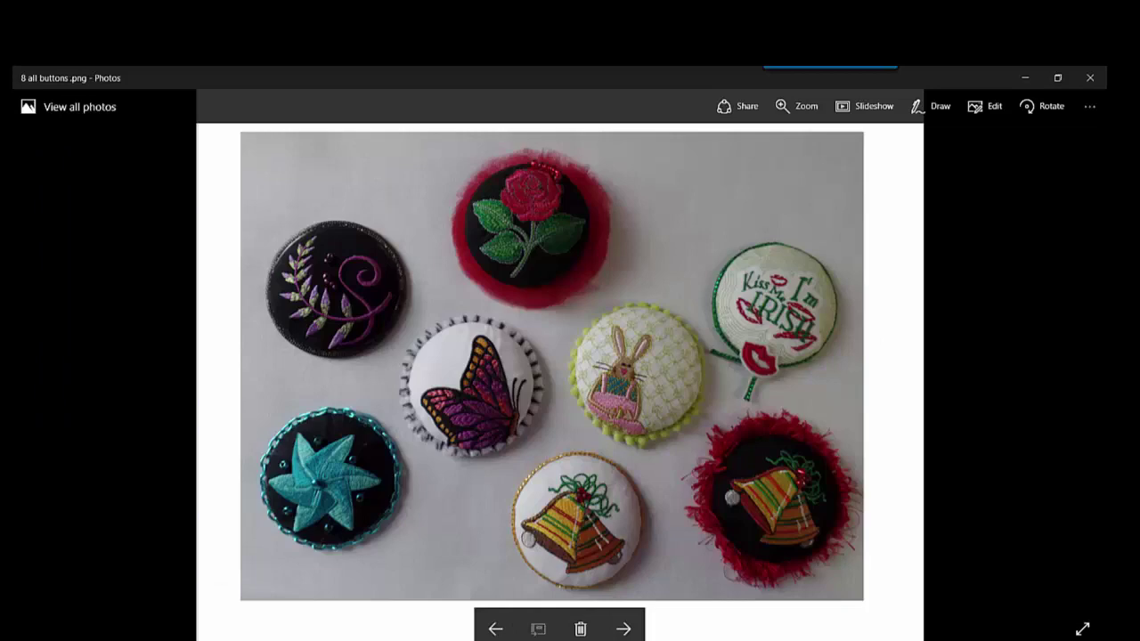
pyautogui.click(624, 629)
pyautogui.click(623, 629)
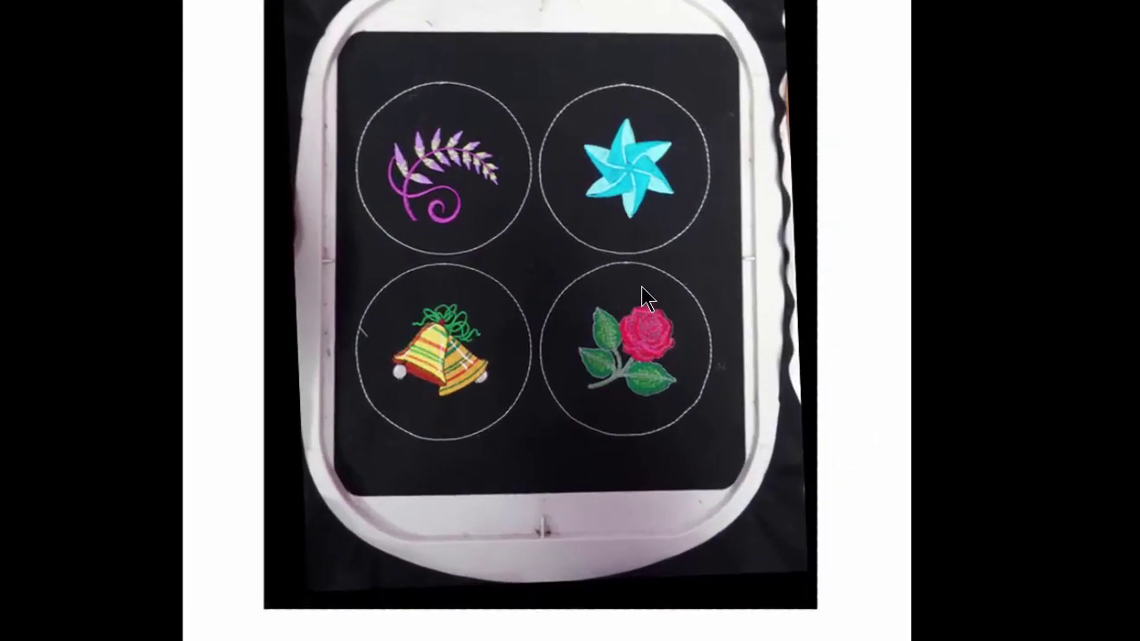
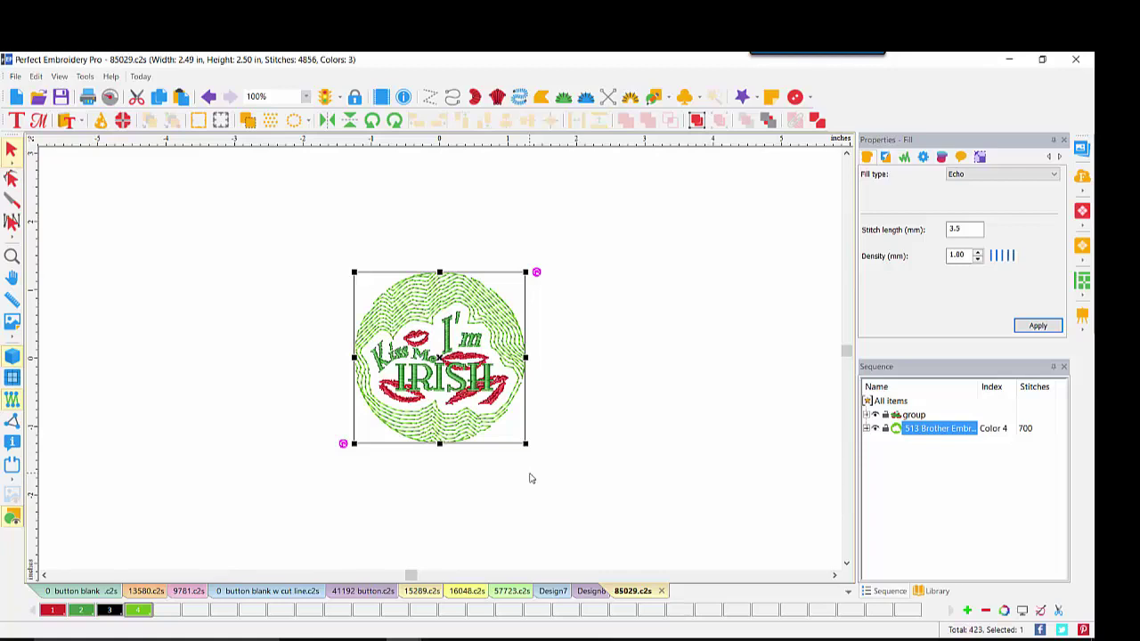
# Create a new blank design, search the Perfect Embroidery Pro Free Designs folder in File Explorer for 64428, and open 64428.c2s
pyautogui.click(16, 96)
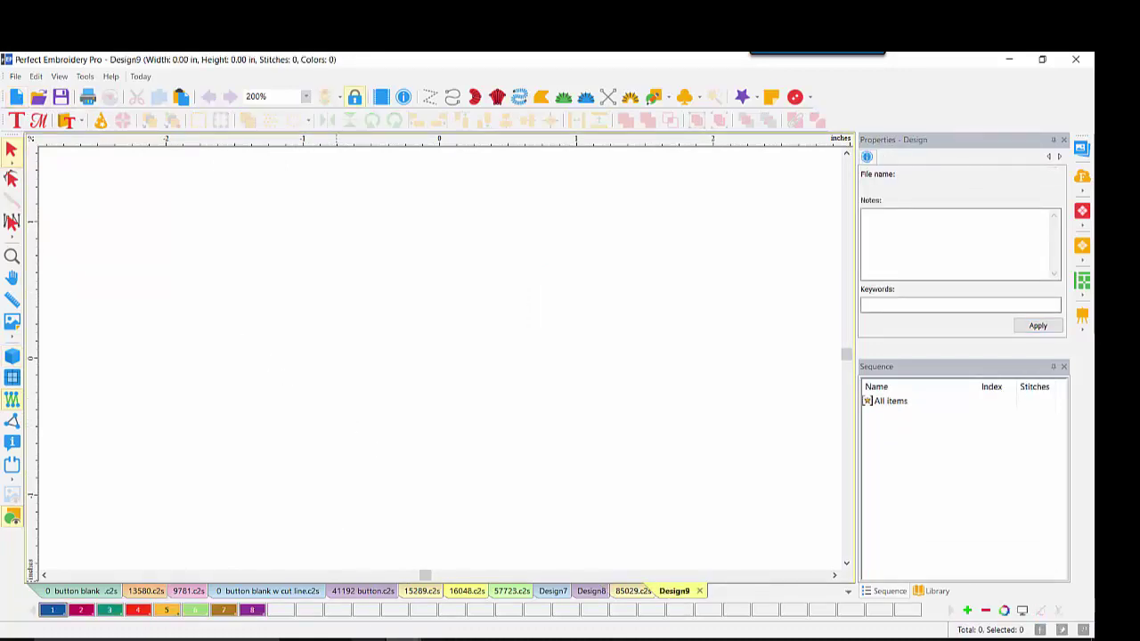
pyautogui.click(483, 596)
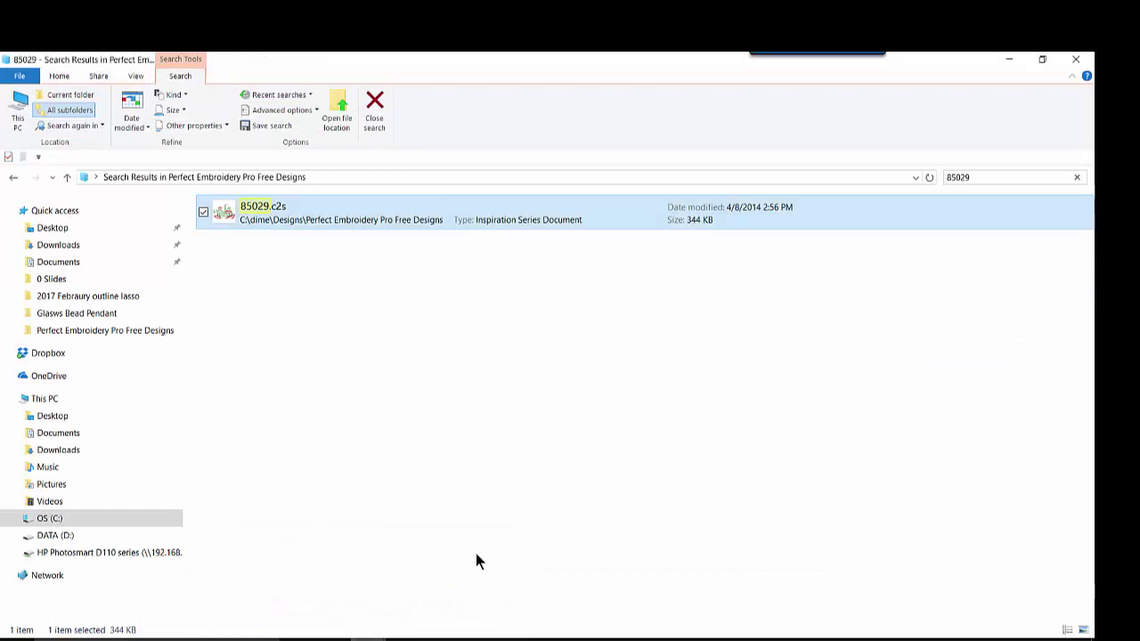
pyautogui.click(378, 113)
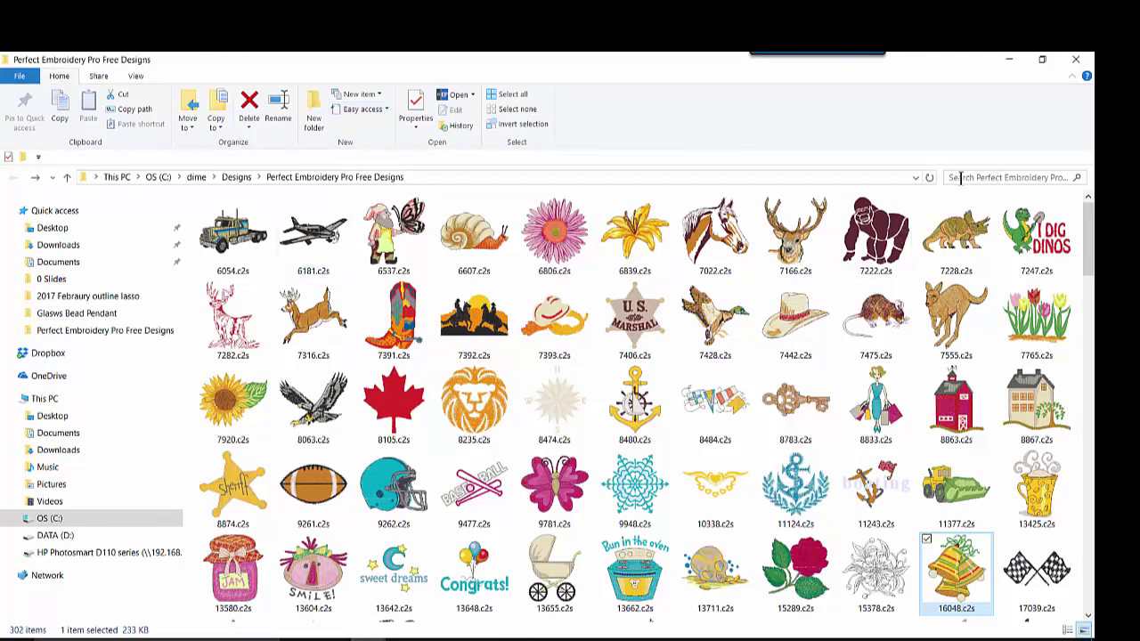
pyautogui.click(988, 177)
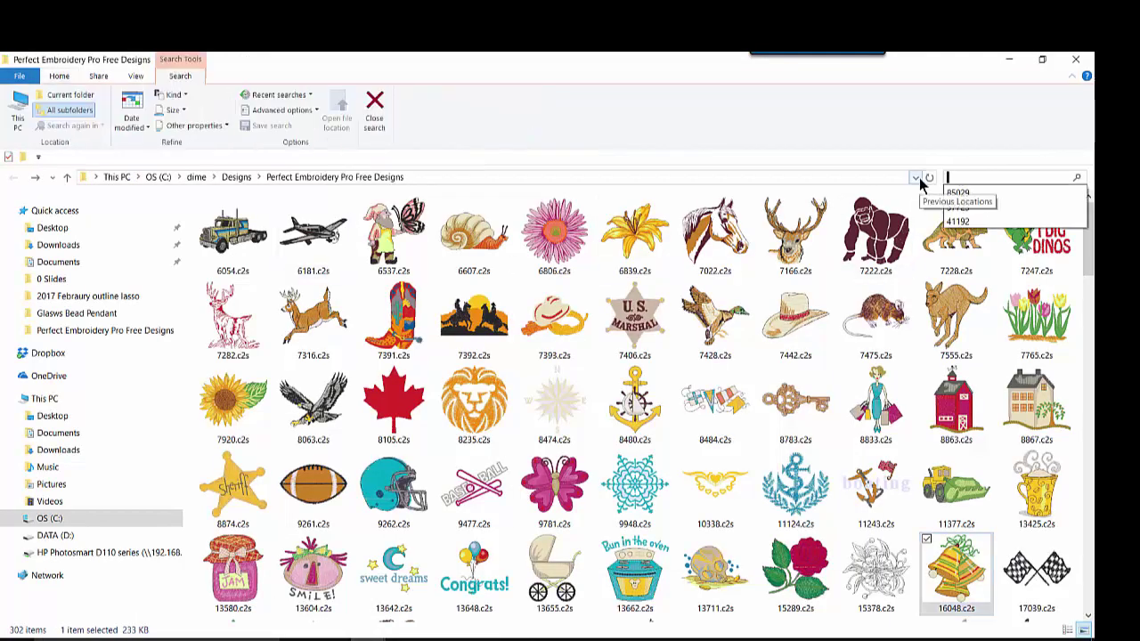
pyautogui.write('64428')
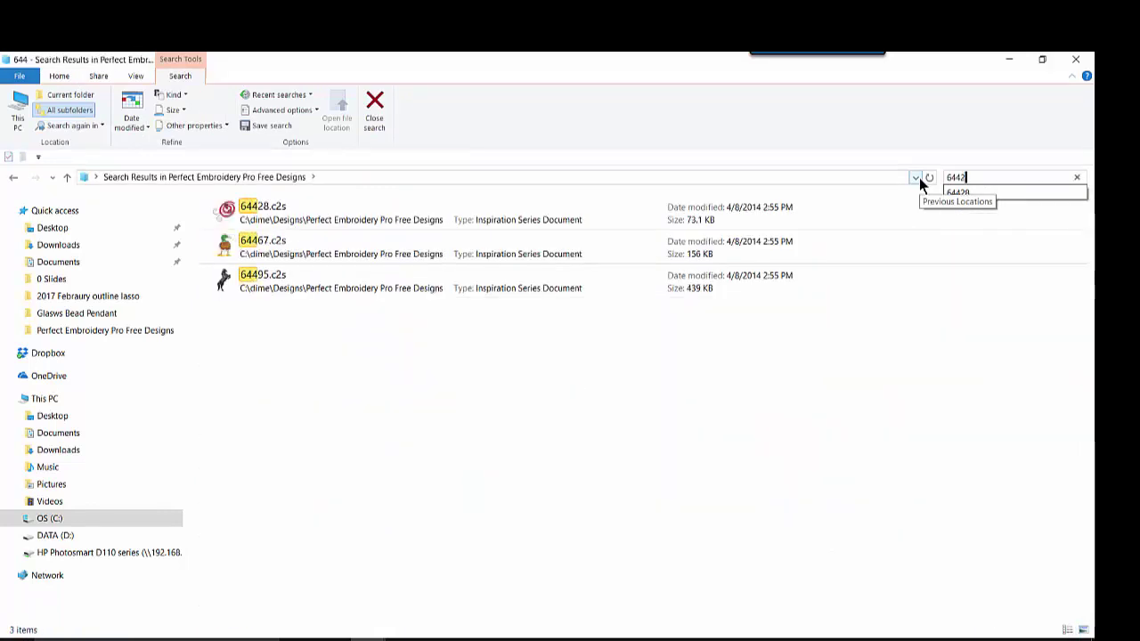
pyautogui.doubleClick(271, 210)
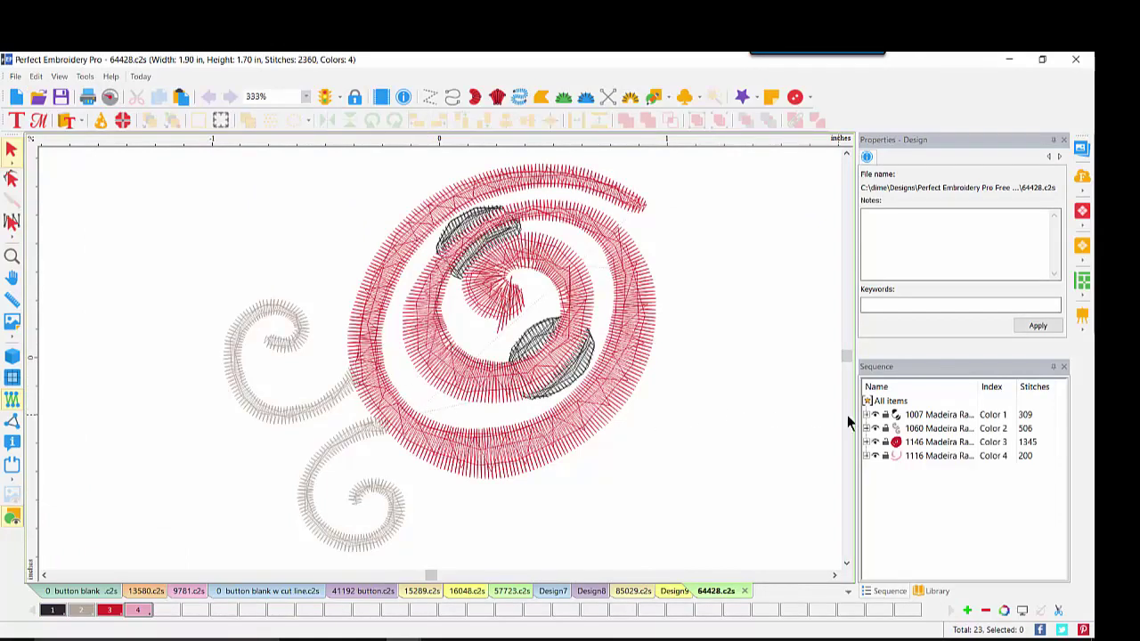
# Group all items of the 64428 design and create a united outline around the group at a distance of 0.2 in
pyautogui.click(887, 399)
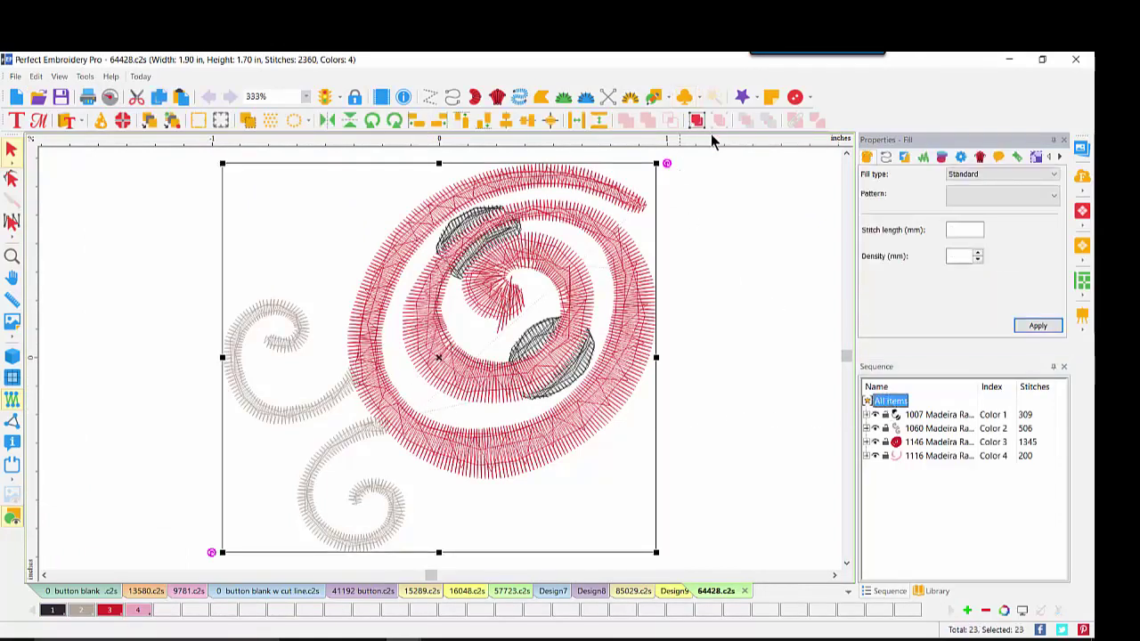
pyautogui.click(695, 119)
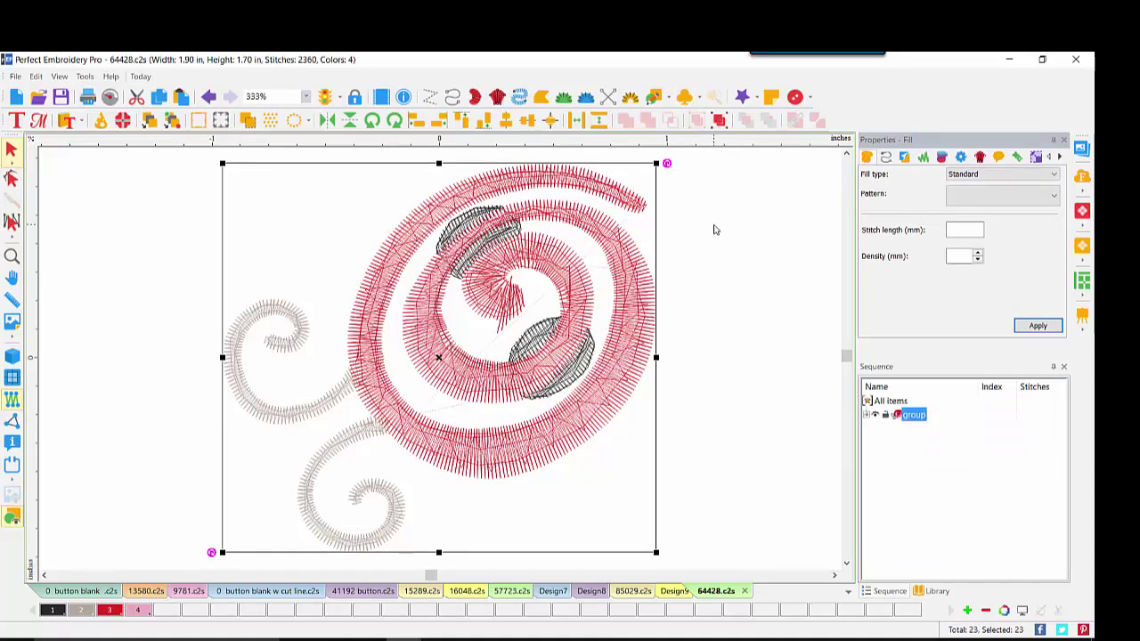
pyautogui.click(306, 96)
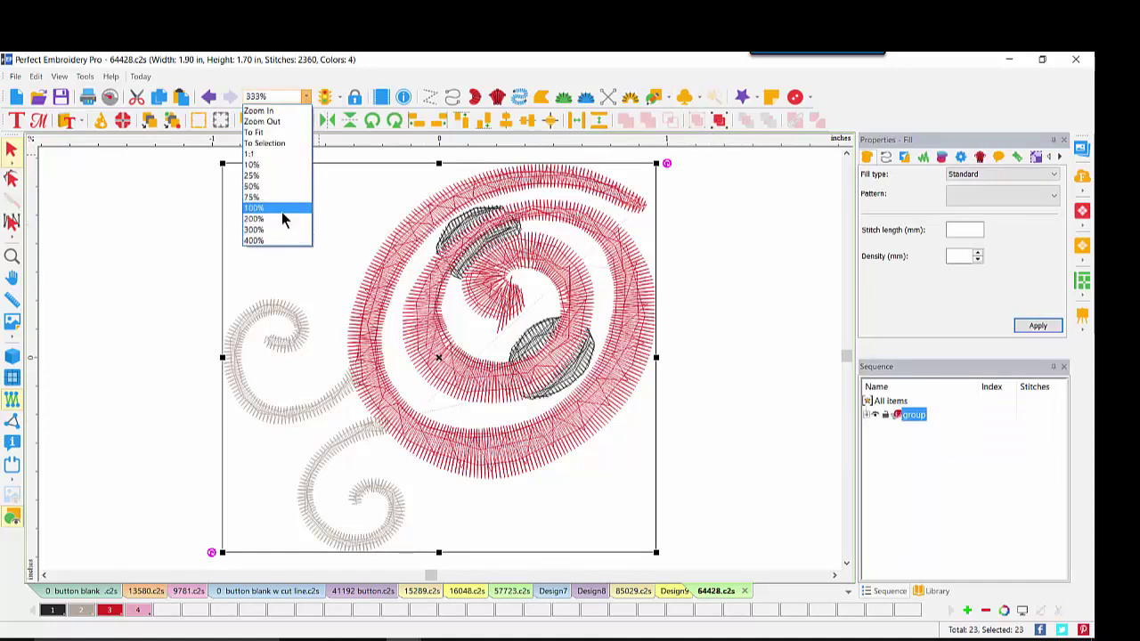
pyautogui.click(280, 218)
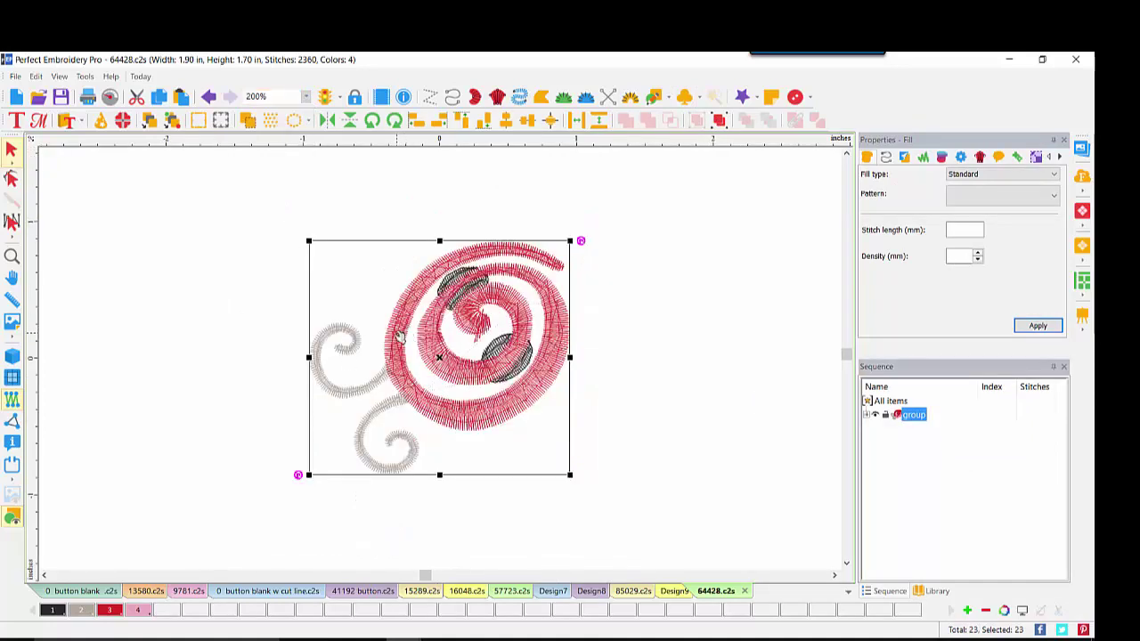
pyautogui.rightClick(400, 336)
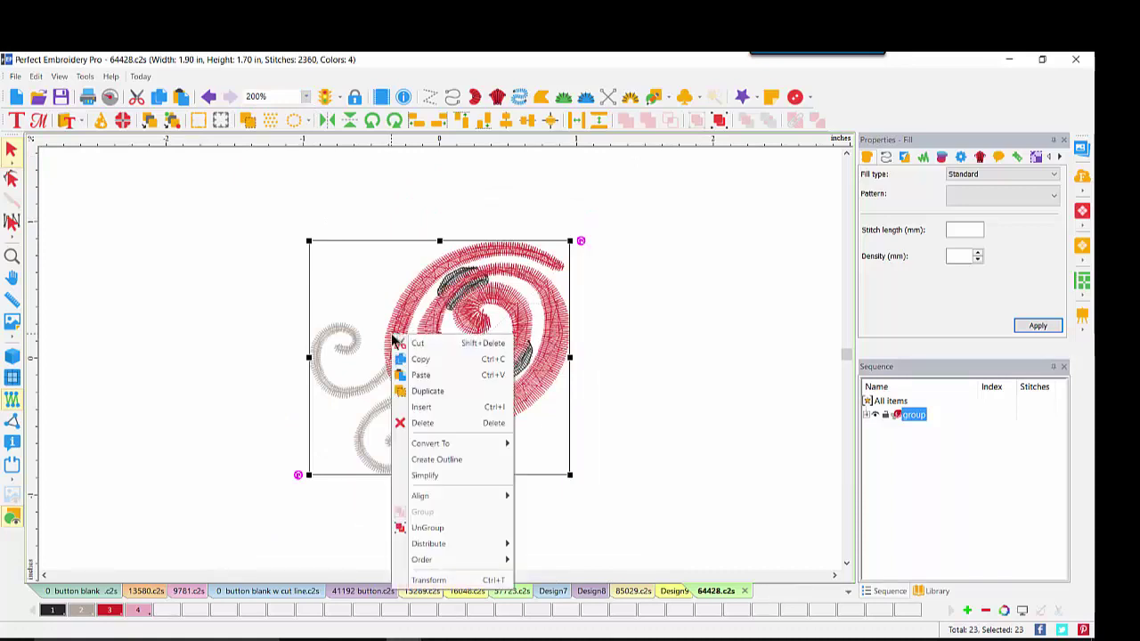
pyautogui.click(437, 459)
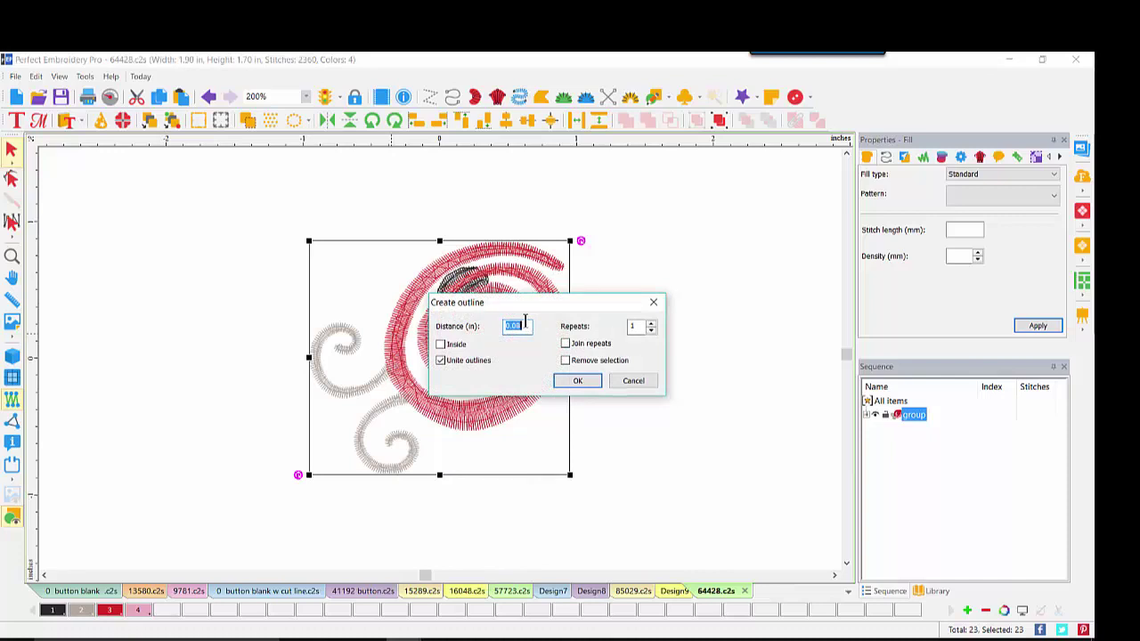
pyautogui.press('BackSpace')
pyautogui.write('.2')
pyautogui.press('BackSpace')
pyautogui.write('4')
pyautogui.click(577, 380)
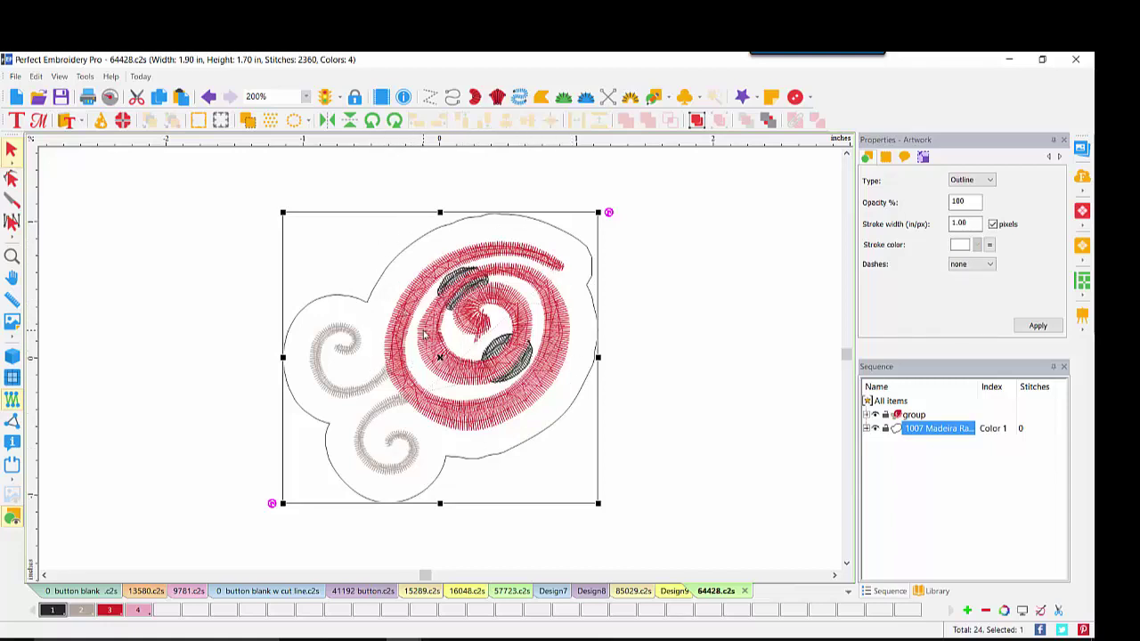
# Show the stitches in 3D and simplify the new outline around the design three times, checking its nodes
pyautogui.click(12, 357)
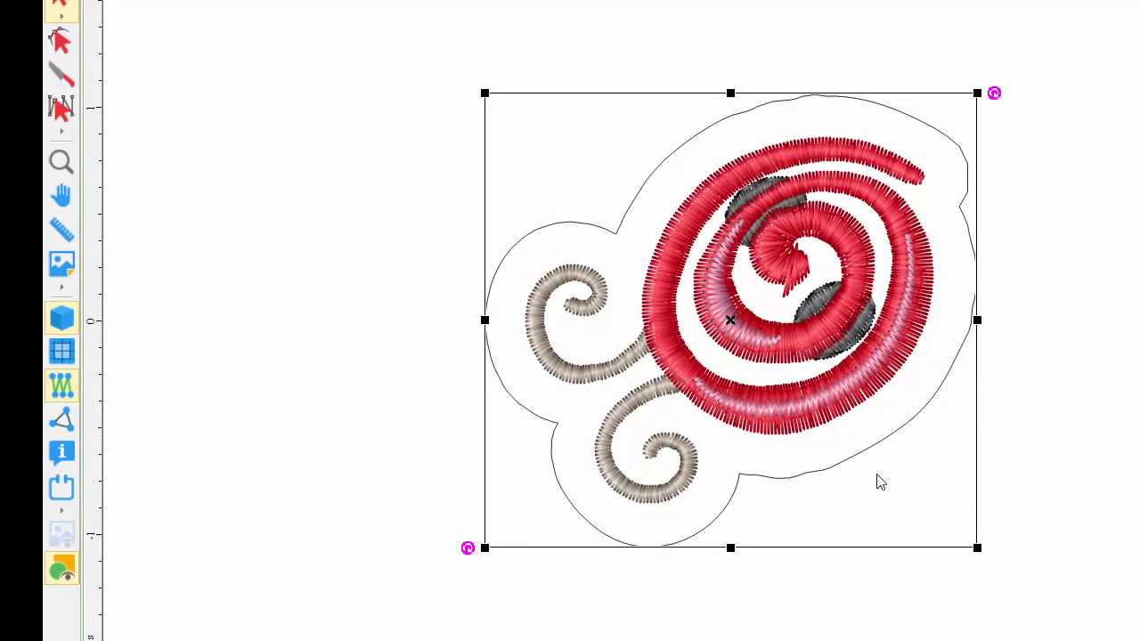
pyautogui.rightClick(650, 163)
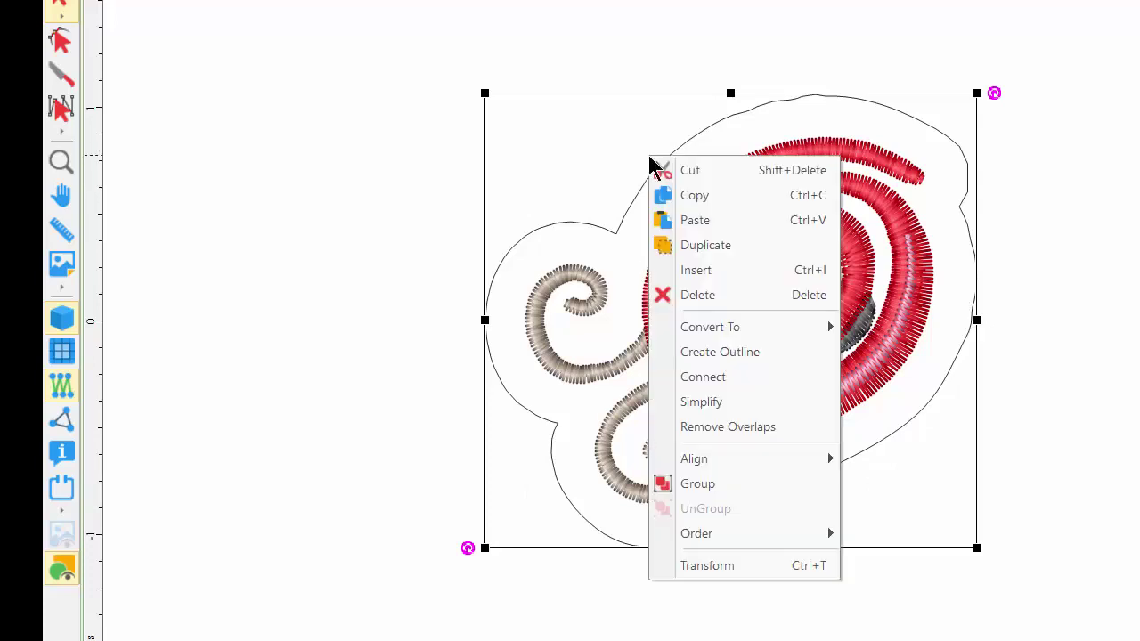
pyautogui.click(703, 403)
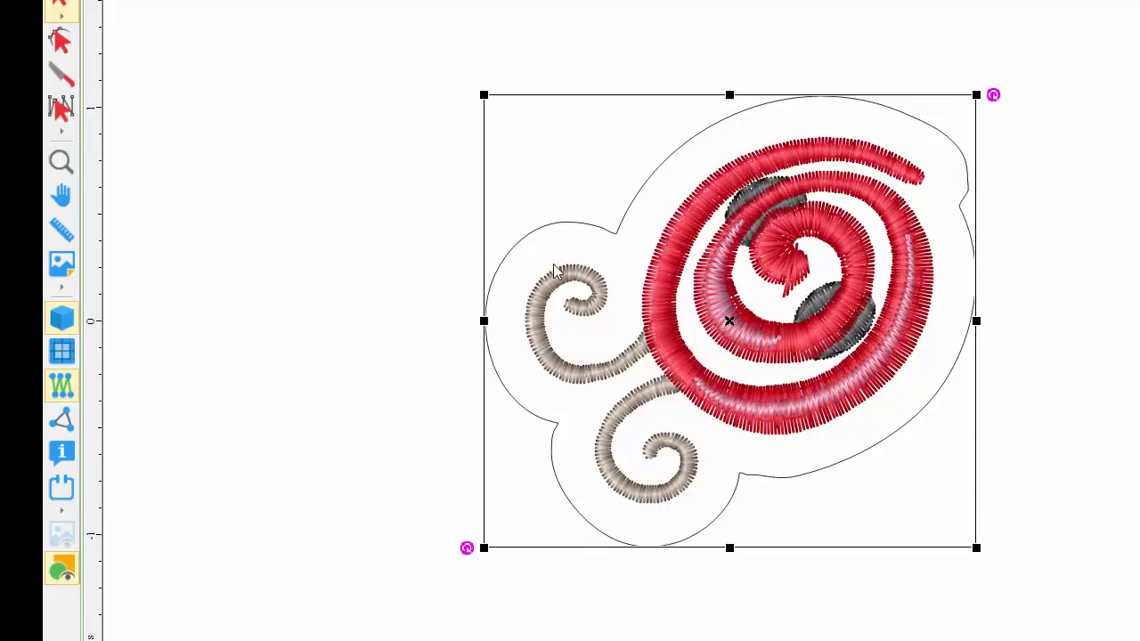
pyautogui.rightClick(665, 171)
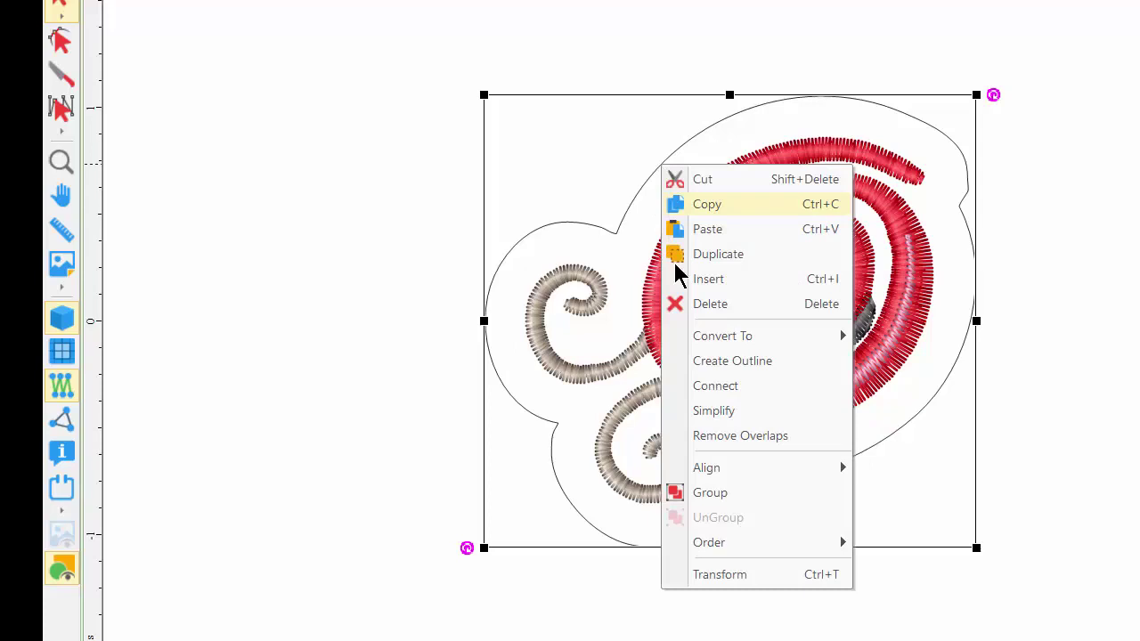
pyautogui.click(705, 408)
pyautogui.rightClick(654, 160)
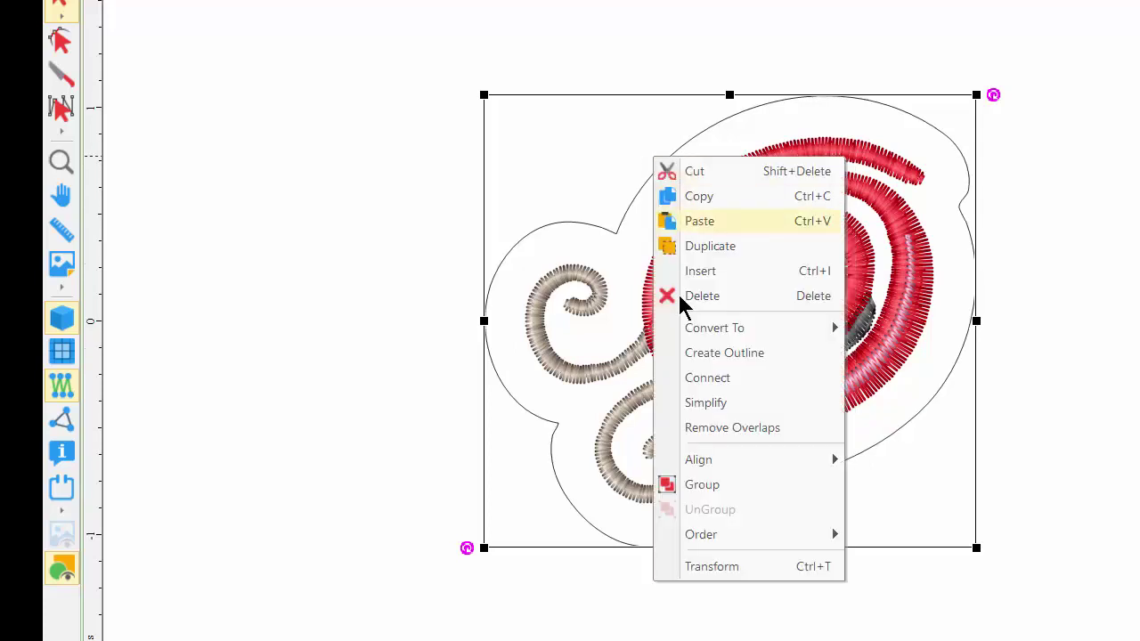
pyautogui.click(705, 406)
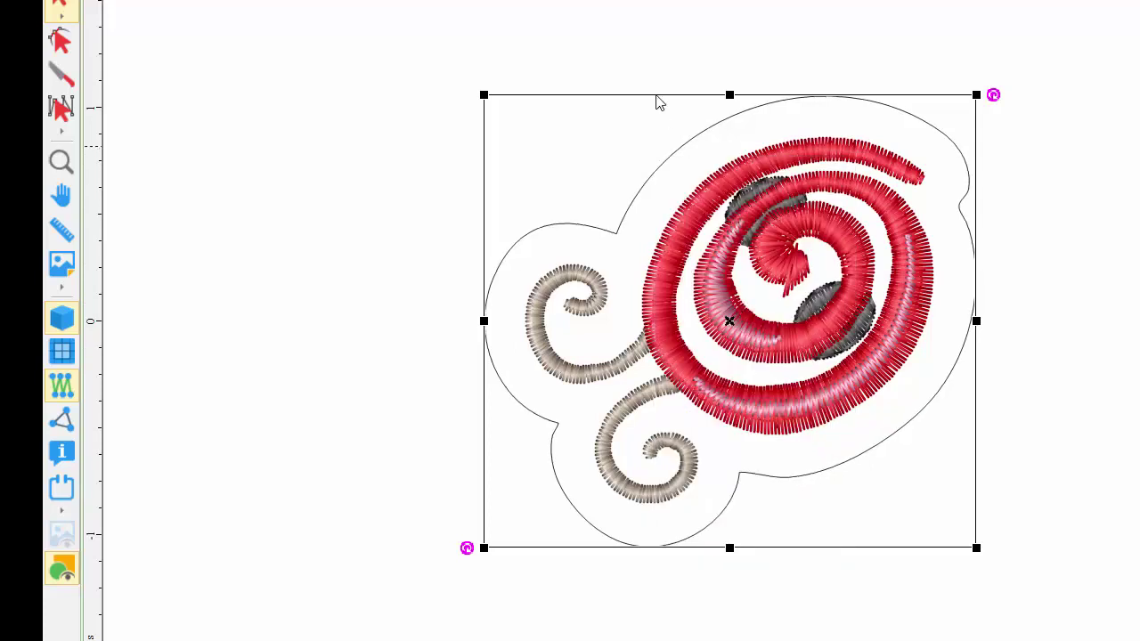
pyautogui.click(60, 42)
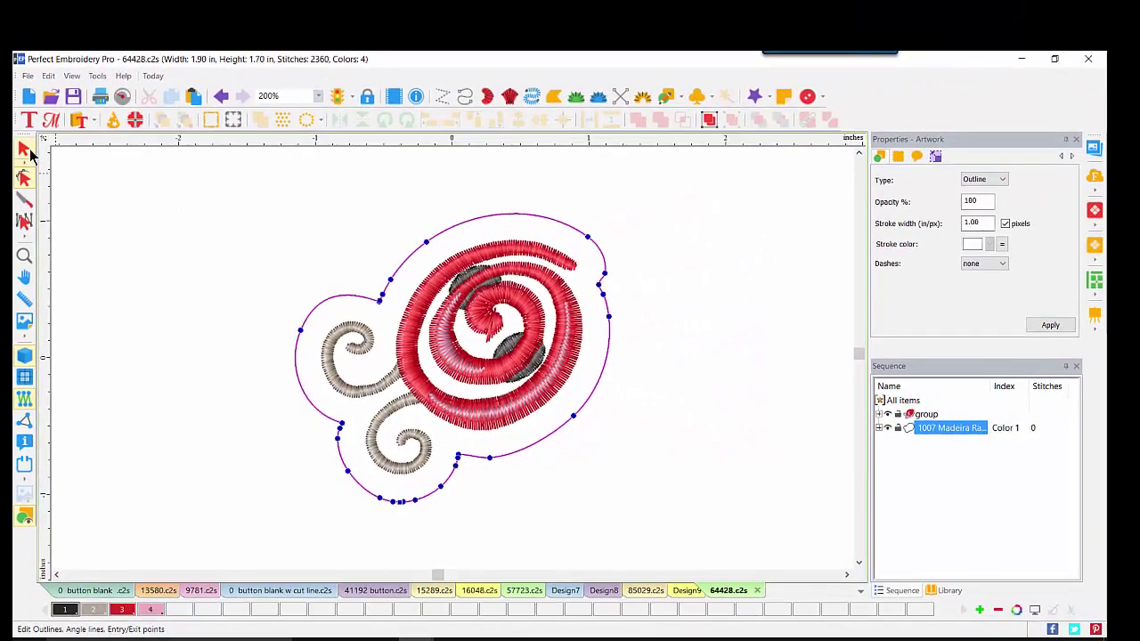
pyautogui.click(29, 153)
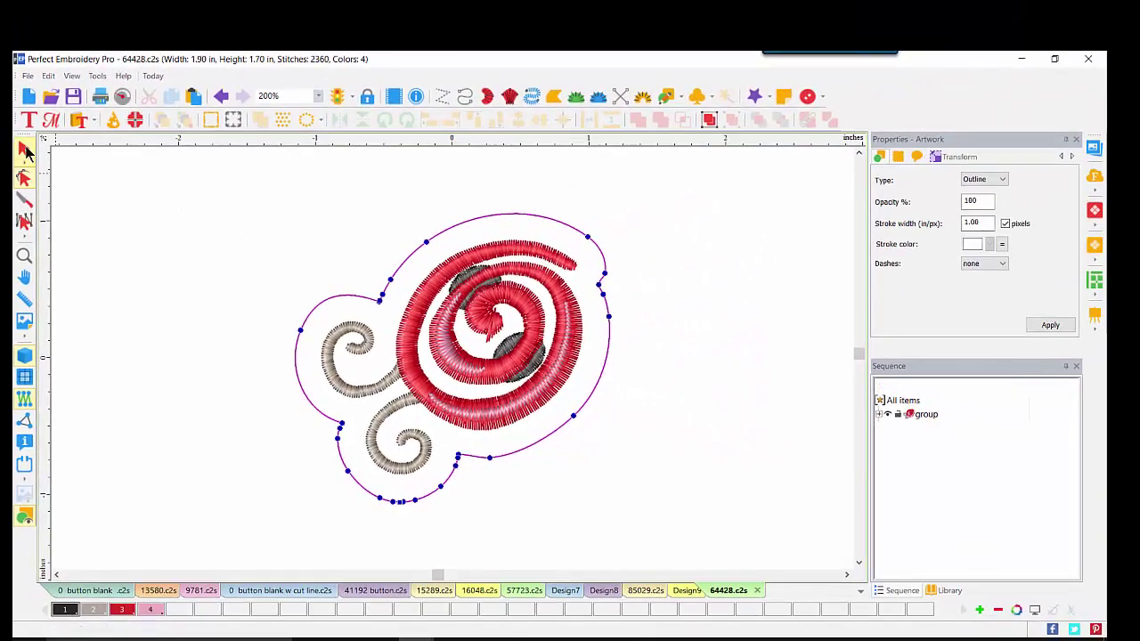
# Convert the simplified outline around the design to an applique
pyautogui.rightClick(413, 253)
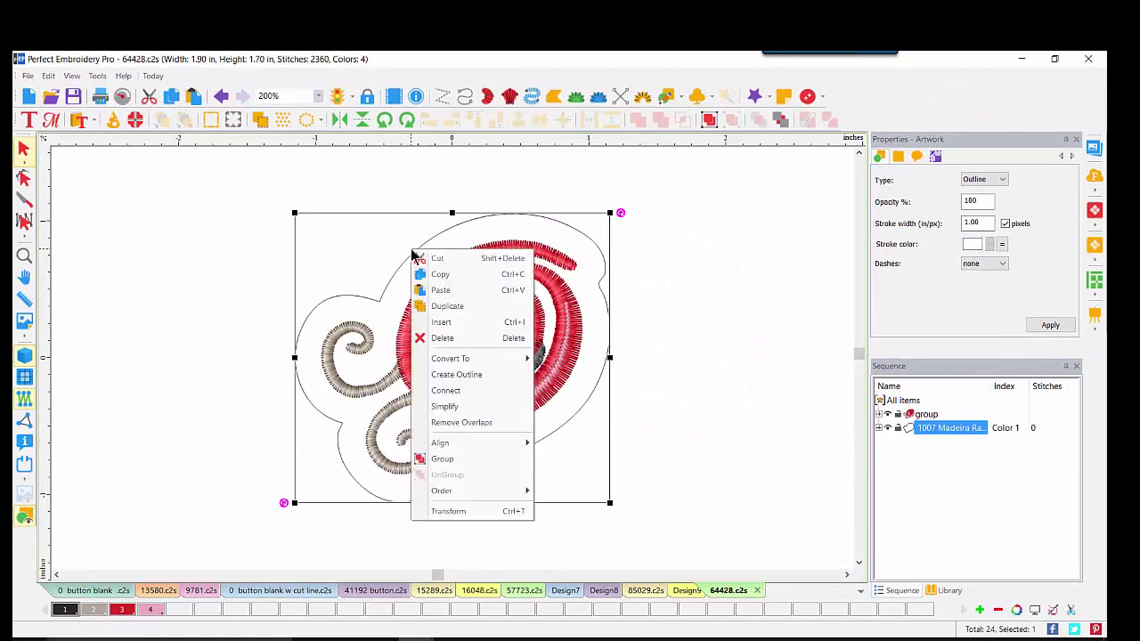
pyautogui.moveTo(444, 365)
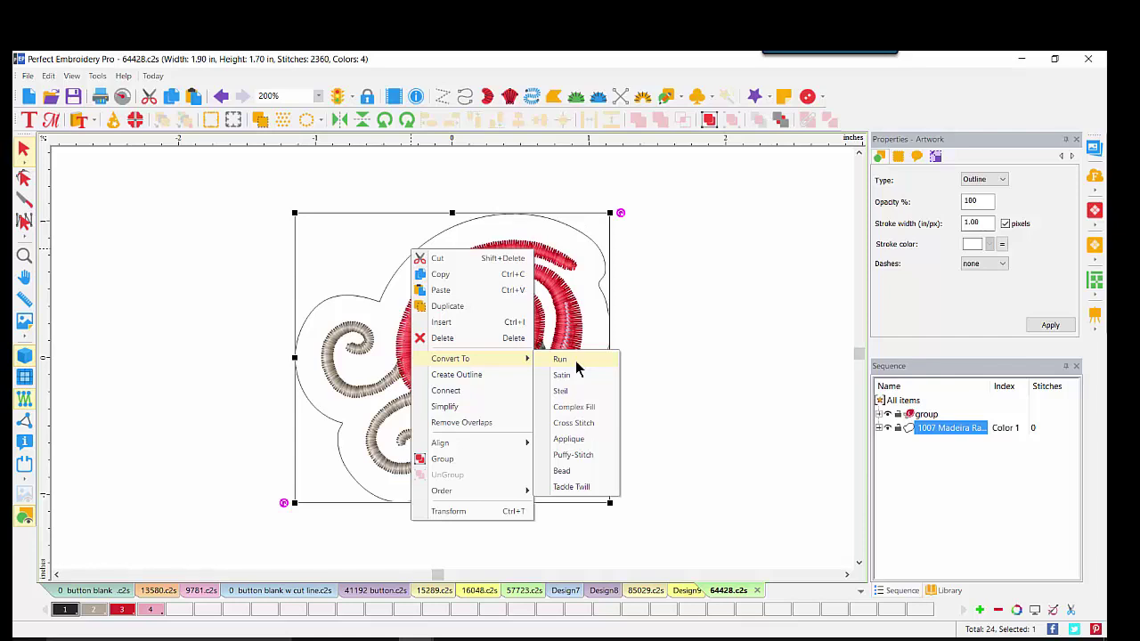
pyautogui.click(568, 438)
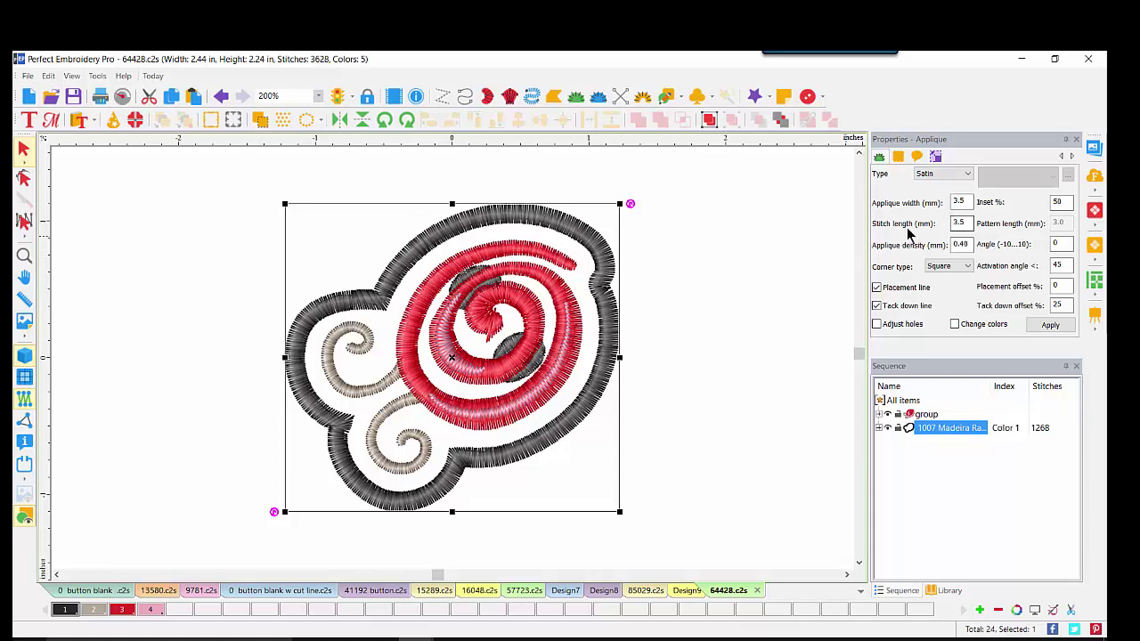
# Set the applique width to 3 mm and density to 0.3 mm, enable Change colors, and apply the settings
pyautogui.doubleClick(958, 201)
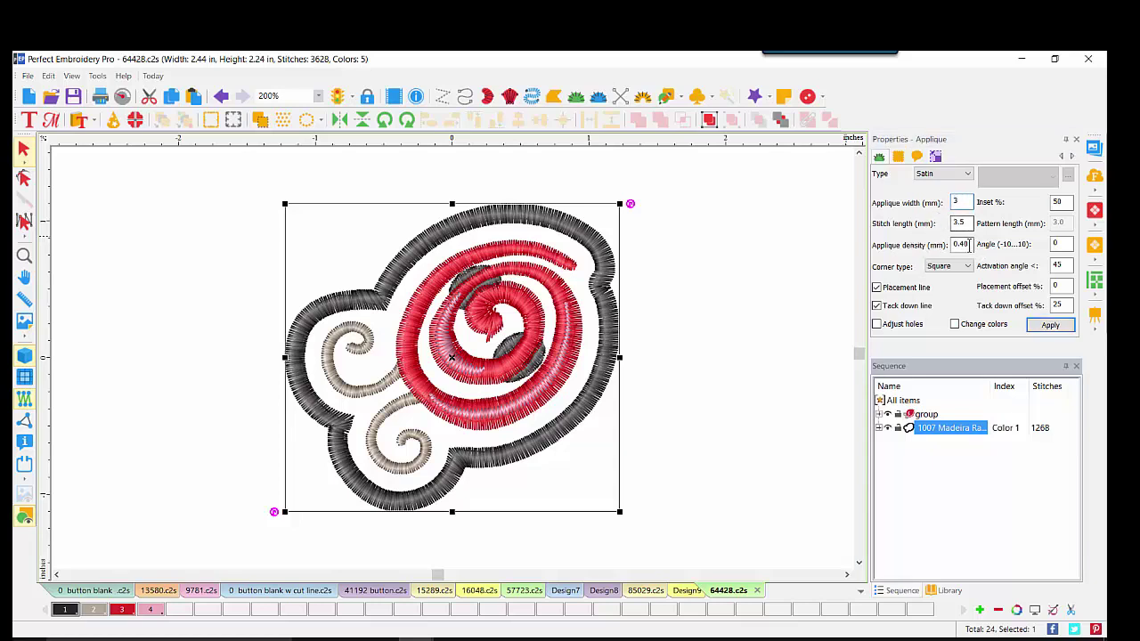
pyautogui.doubleClick(968, 246)
pyautogui.write('.3')
pyautogui.click(955, 324)
pyautogui.click(1051, 326)
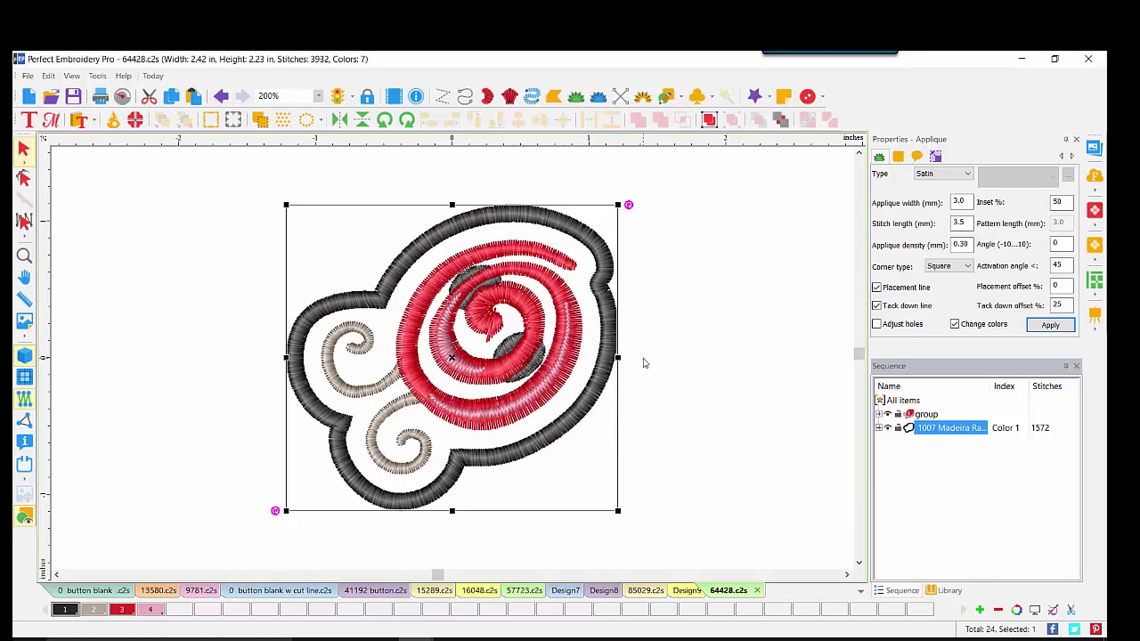
# Break up the applique path and move the design group to just before the satin border in the stitching sequence
pyautogui.rightClick(592, 391)
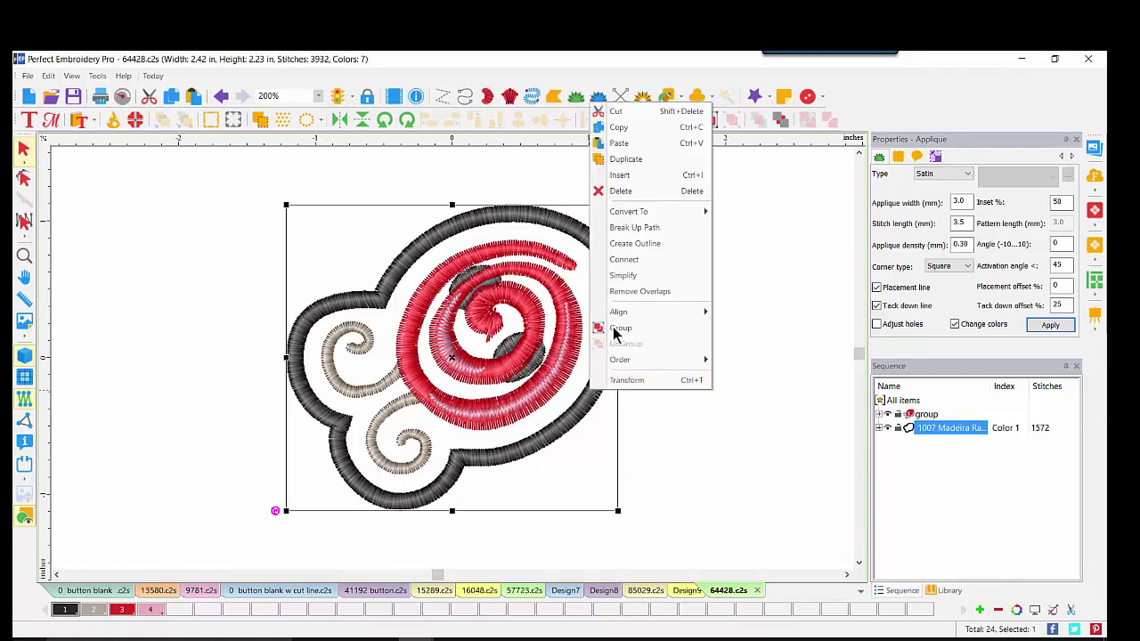
pyautogui.click(634, 228)
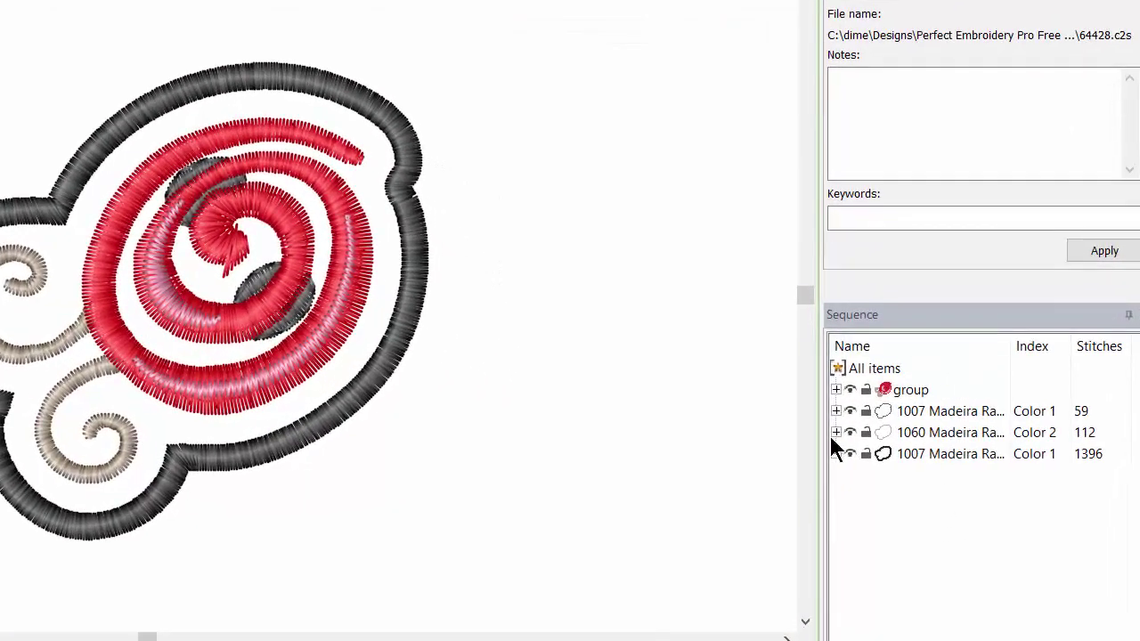
pyautogui.click(947, 413)
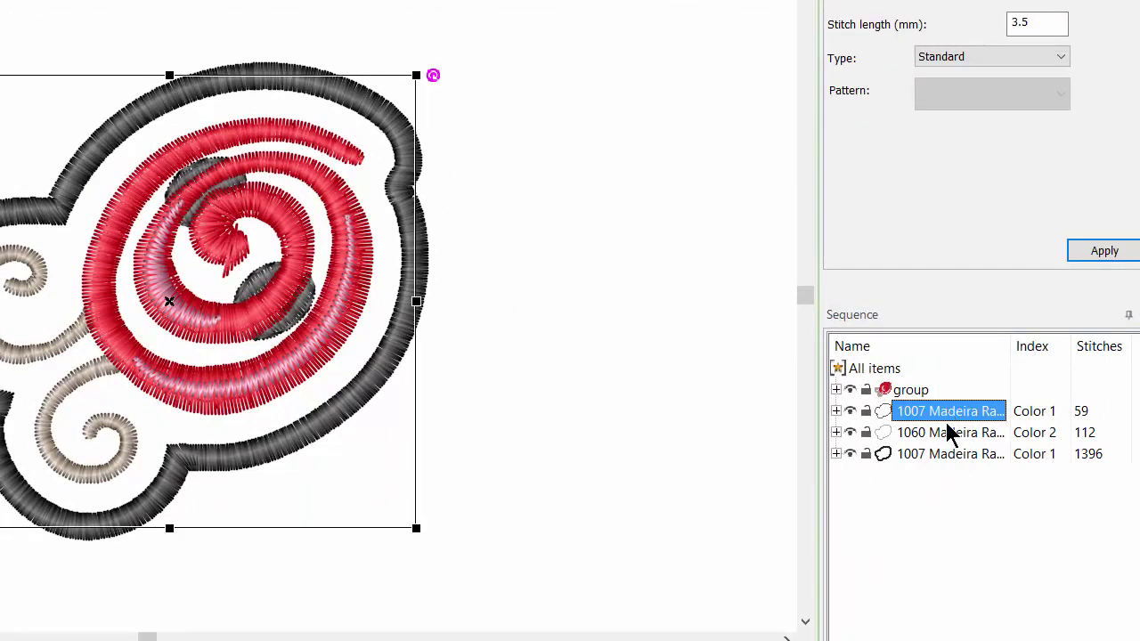
pyautogui.click(934, 436)
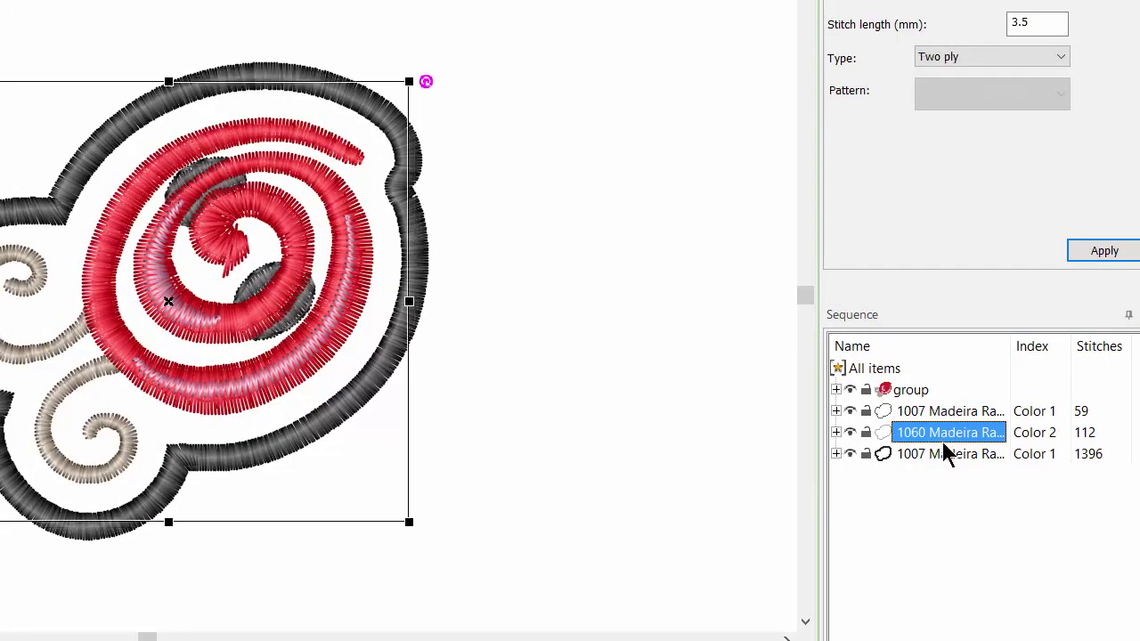
pyautogui.click(939, 463)
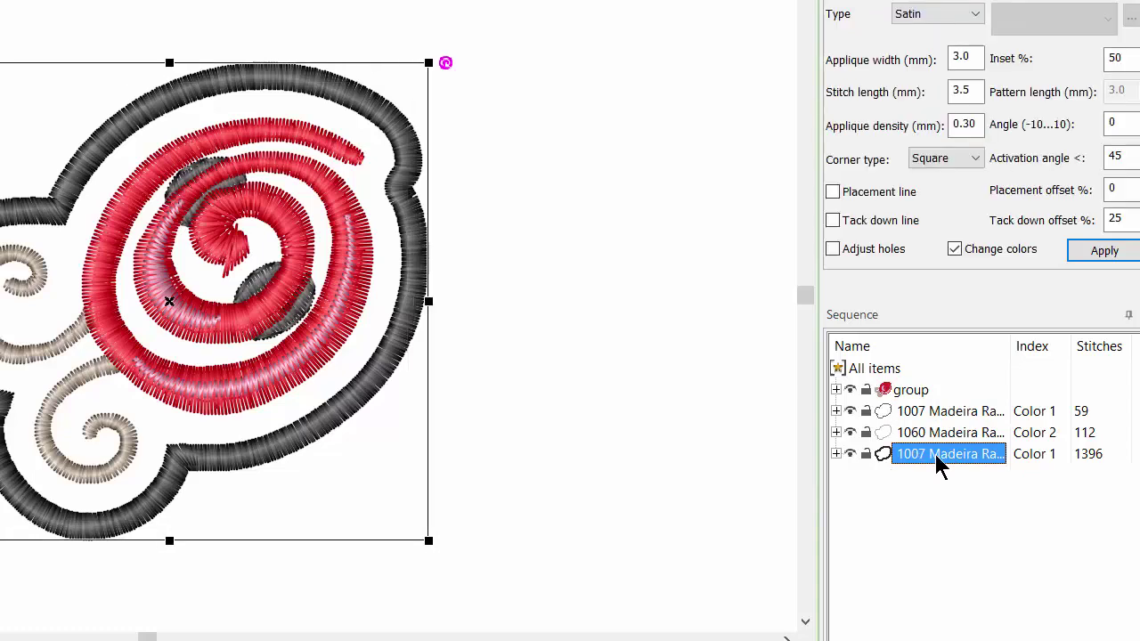
pyautogui.click(913, 394)
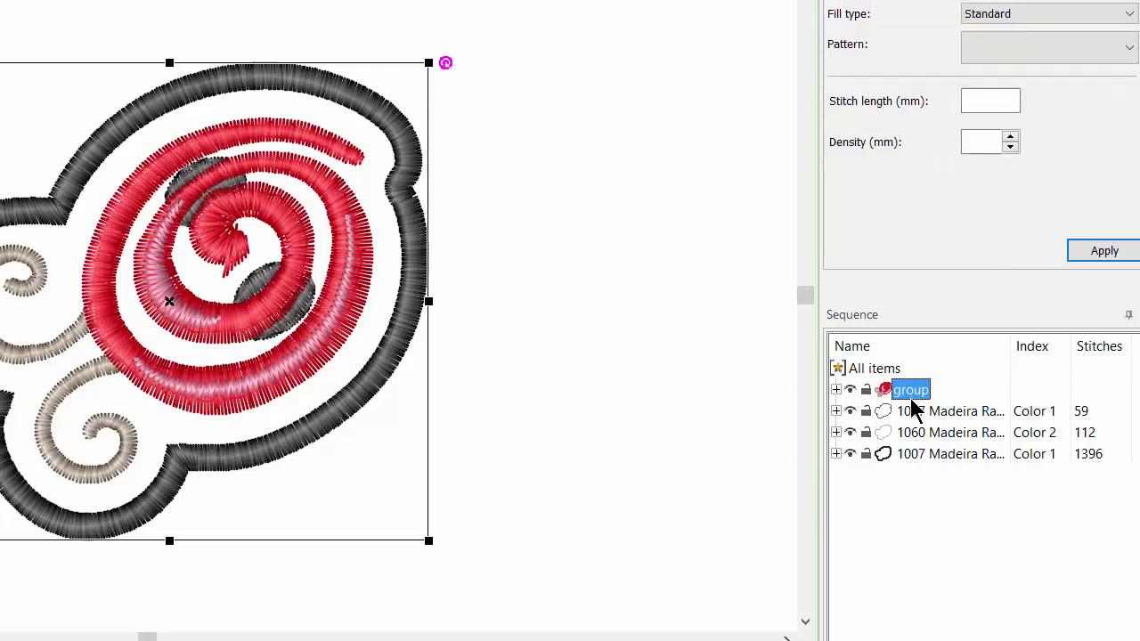
pyautogui.moveTo(913, 393); pyautogui.dragTo(917, 442)
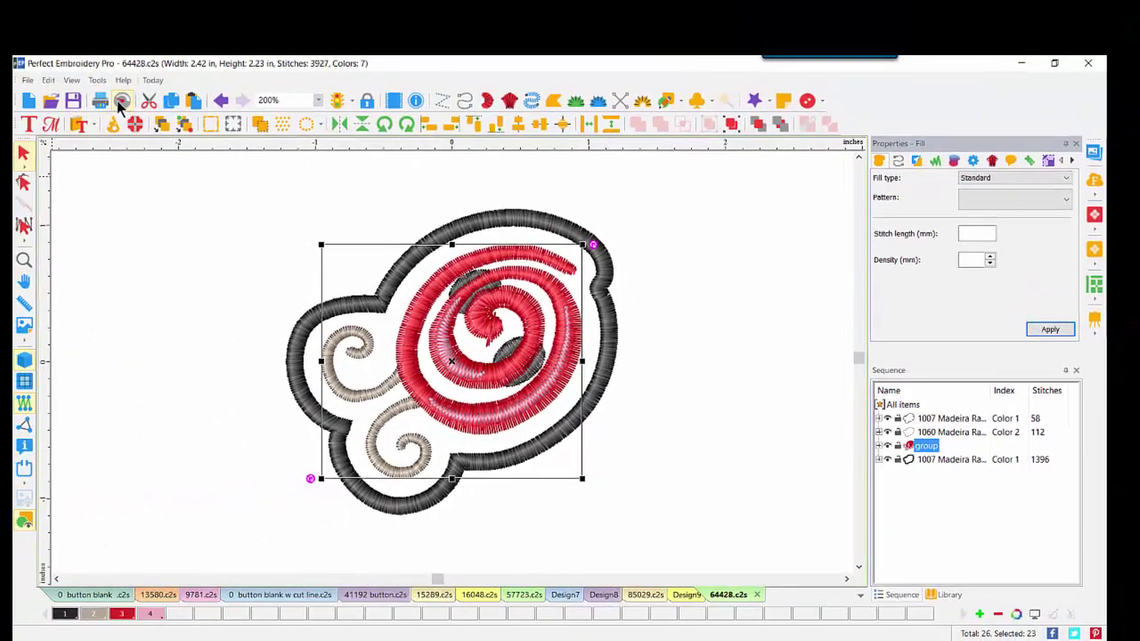
# Run the stitch simulation from start to end to check the sewing order of the applique and the design
pyautogui.click(122, 102)
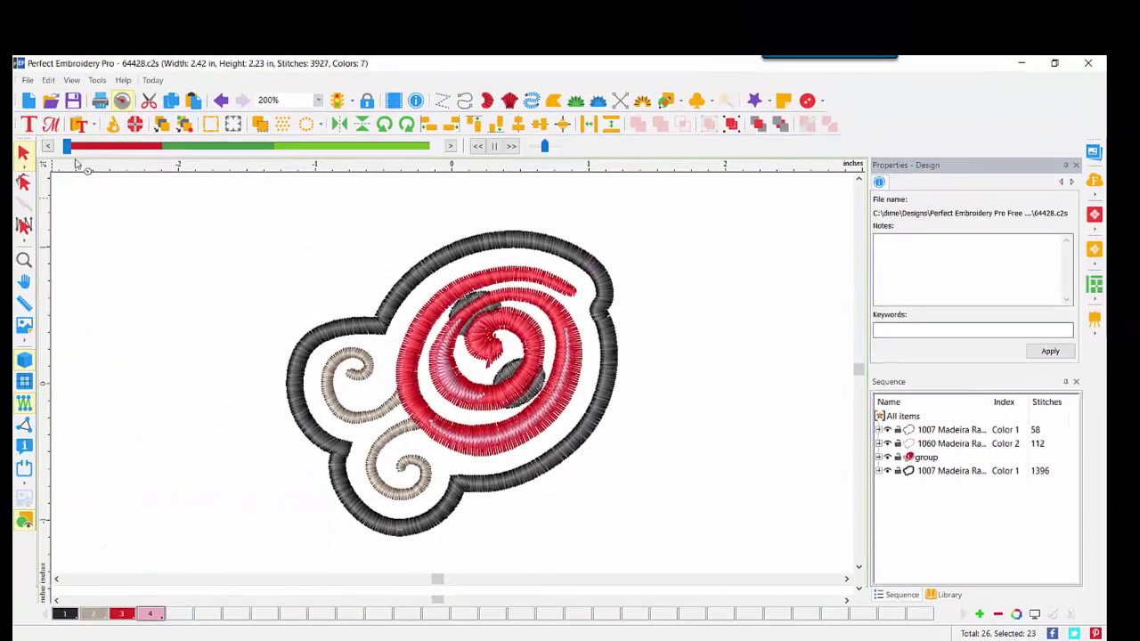
pyautogui.moveTo(65, 144); pyautogui.dragTo(299, 160)
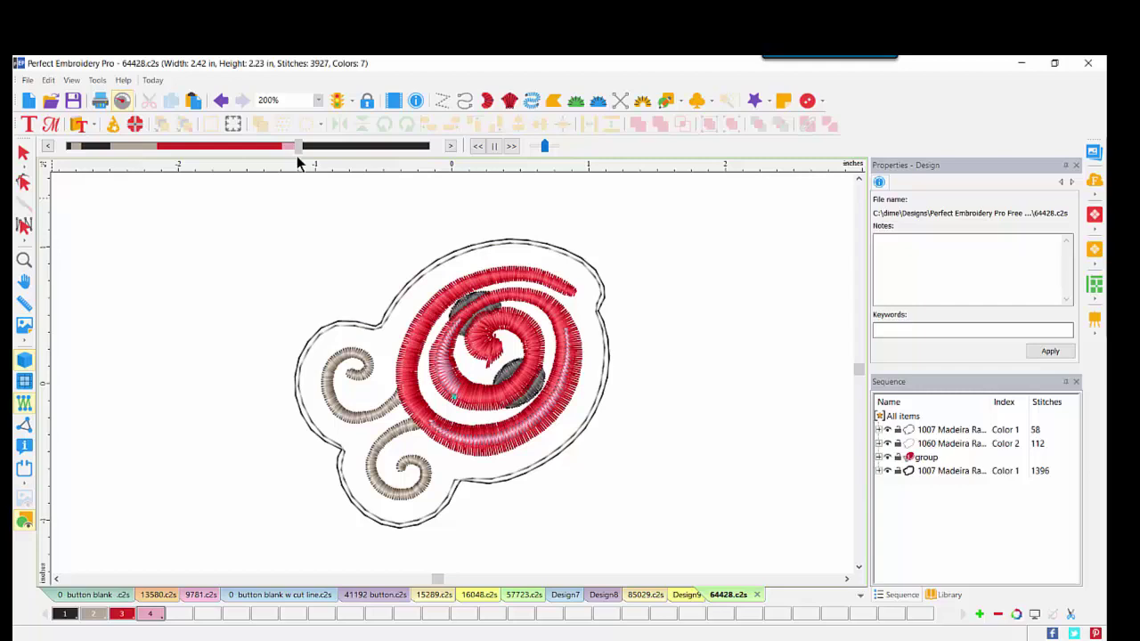
pyautogui.moveTo(296, 155); pyautogui.dragTo(453, 167)
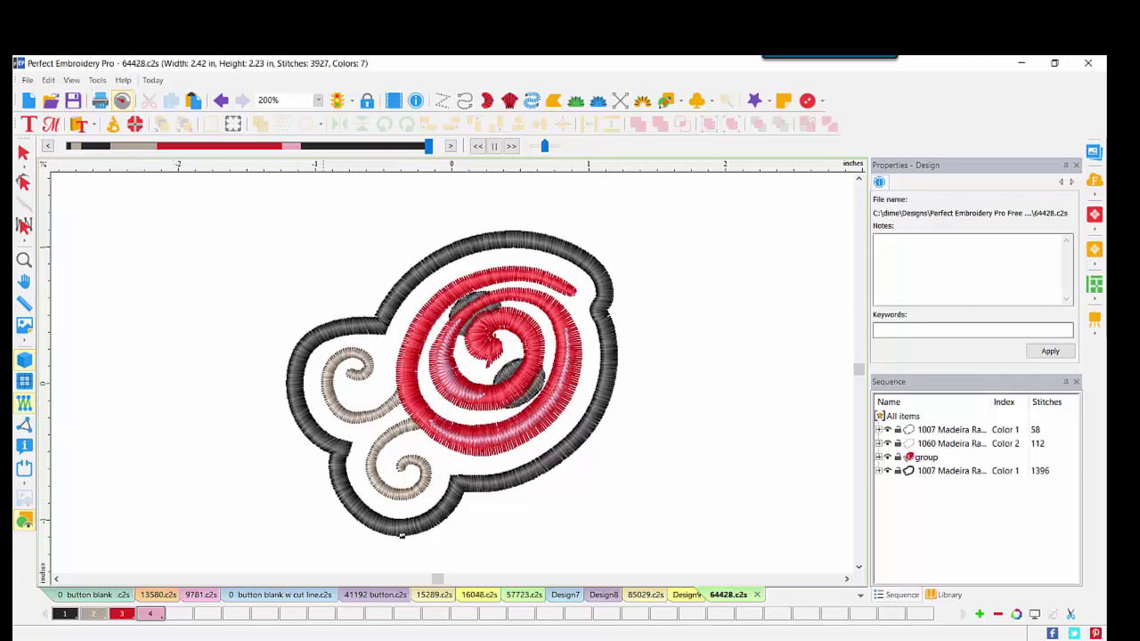
# Switch to the Perfect Embroidery Pro Free Designs folder window, search for 81212 and open the design 81212.c2s
pyautogui.moveTo(522, 572)
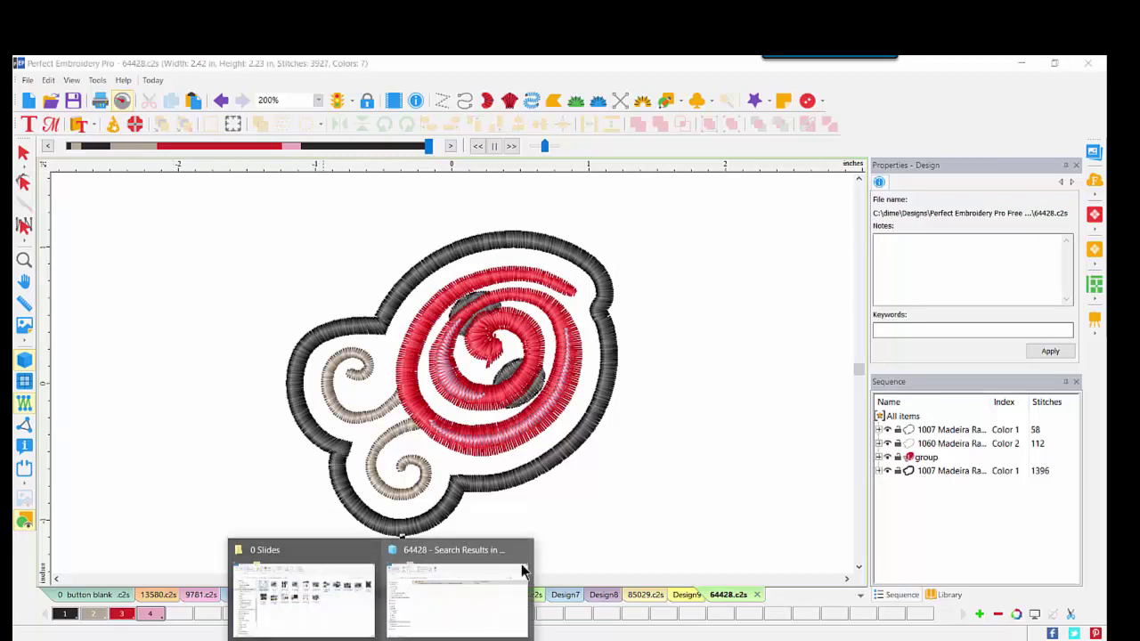
pyautogui.click(475, 590)
pyautogui.click(388, 111)
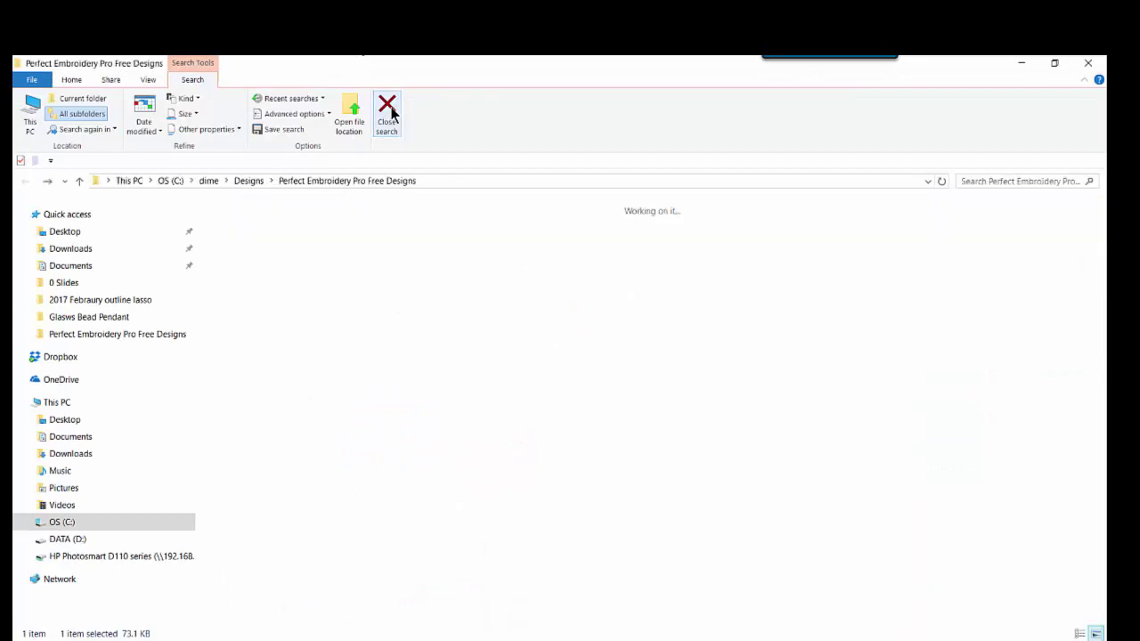
pyautogui.click(979, 178)
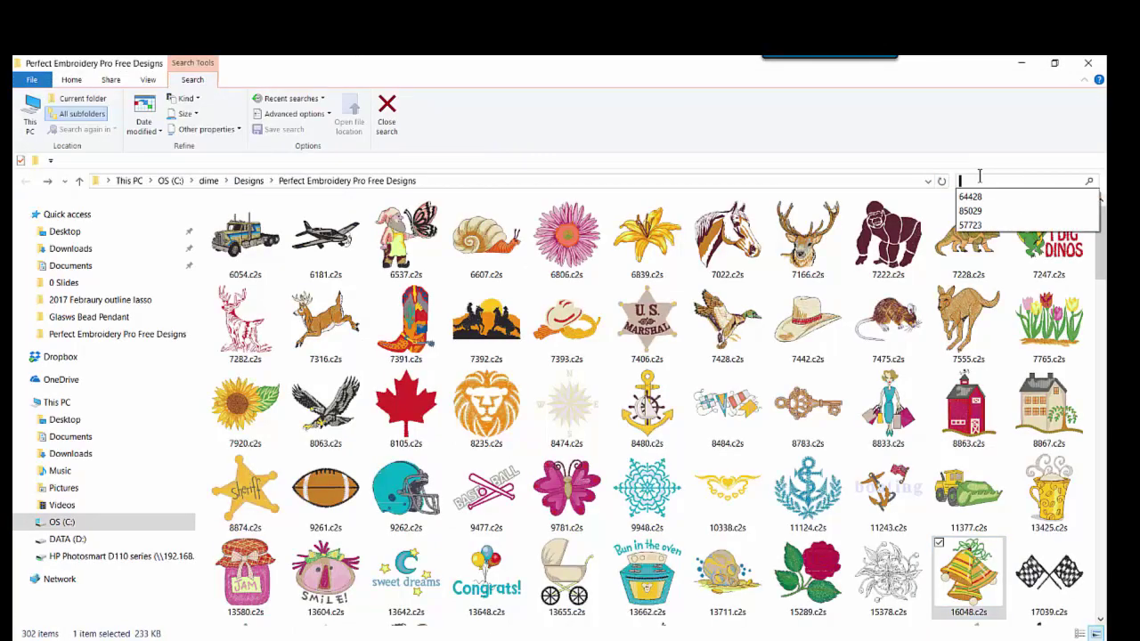
pyautogui.write('8')
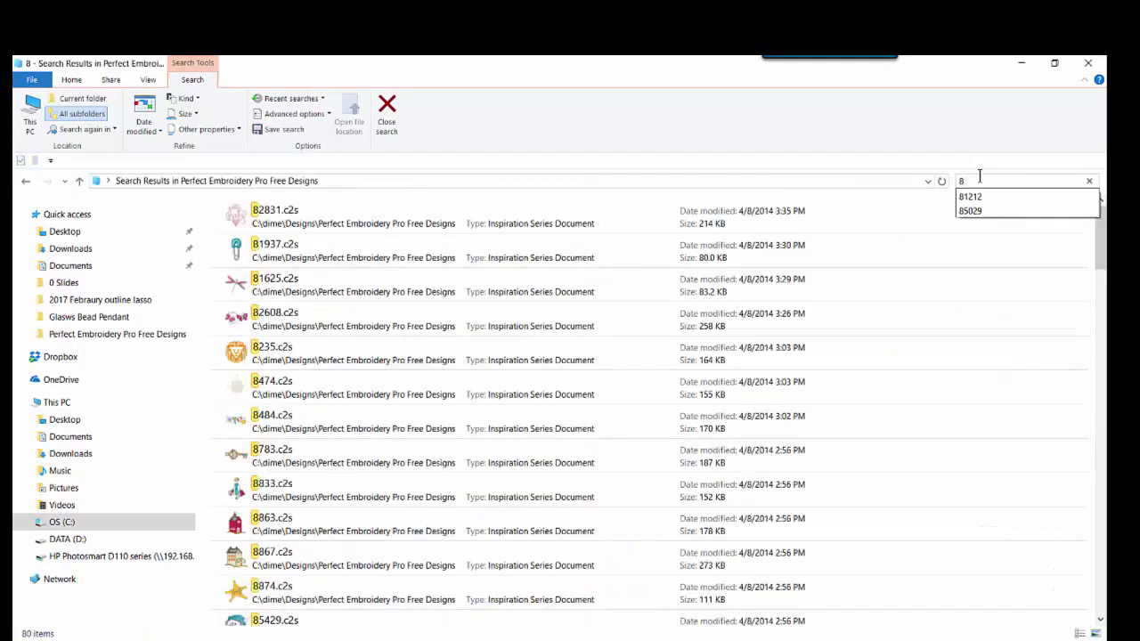
pyautogui.write('1212')
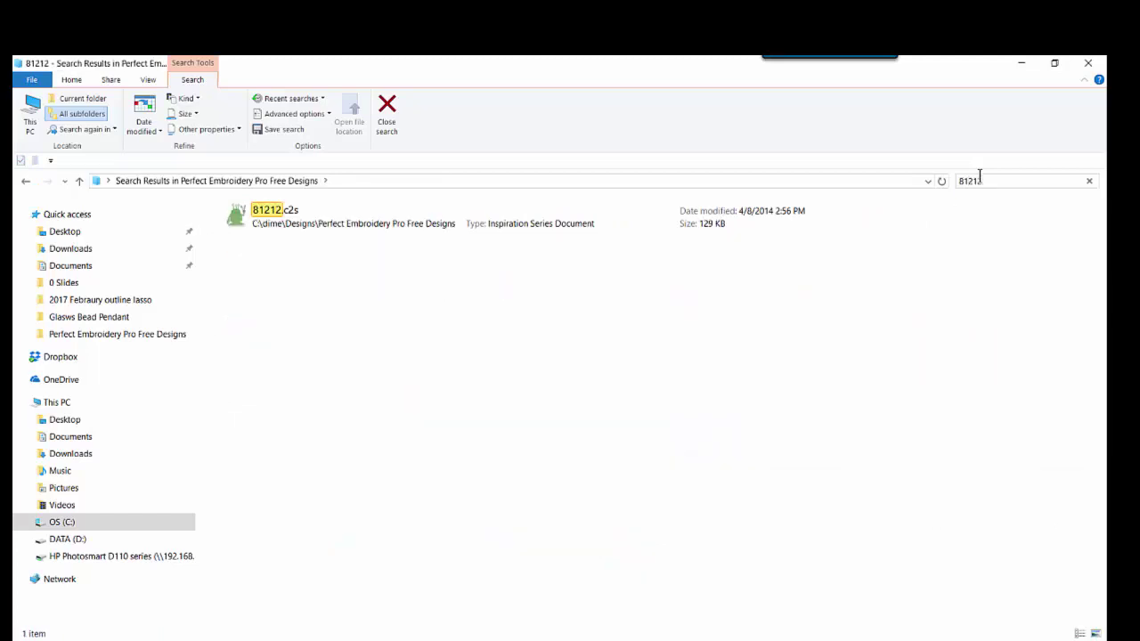
pyautogui.doubleClick(265, 216)
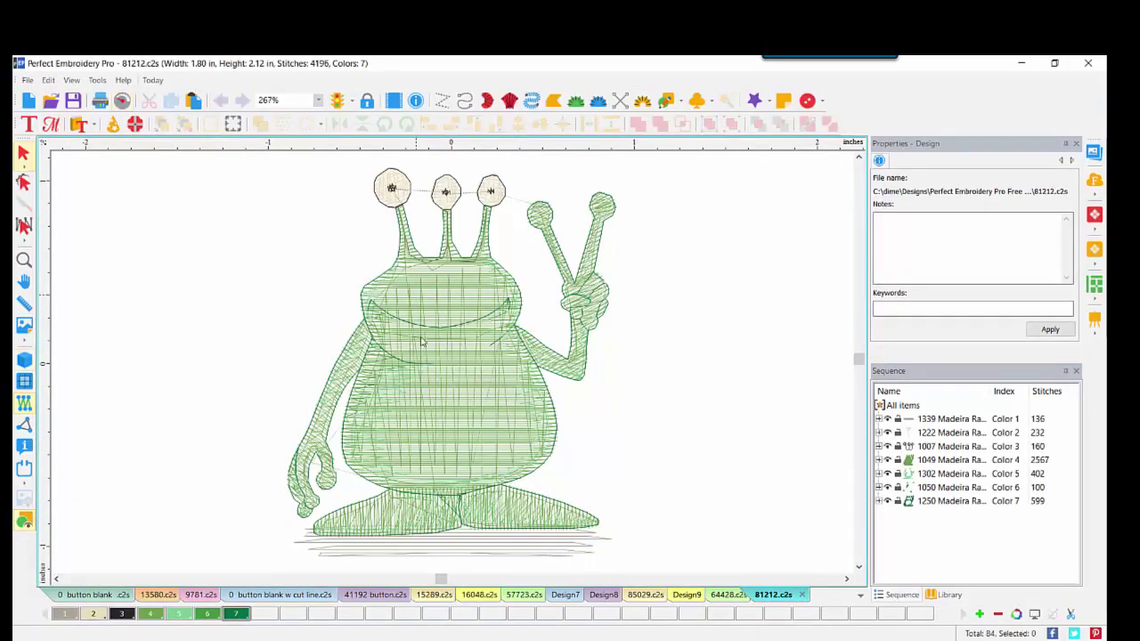
# Group all objects of the alien design and create an outline around the group at a distance of 0.2 in
pyautogui.click(318, 99)
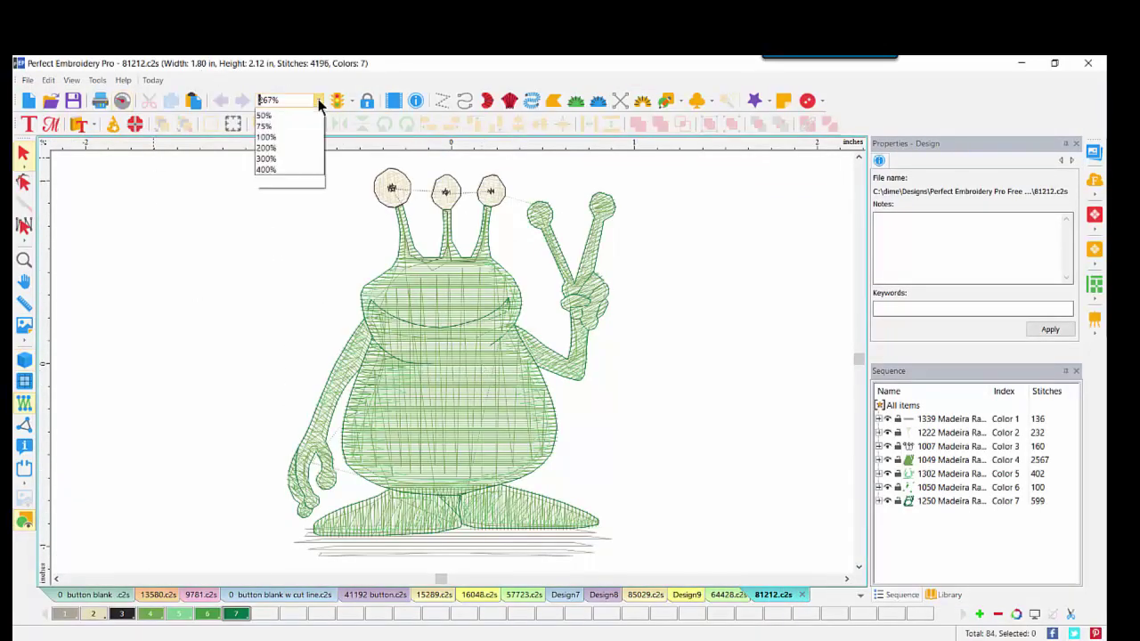
pyautogui.click(294, 224)
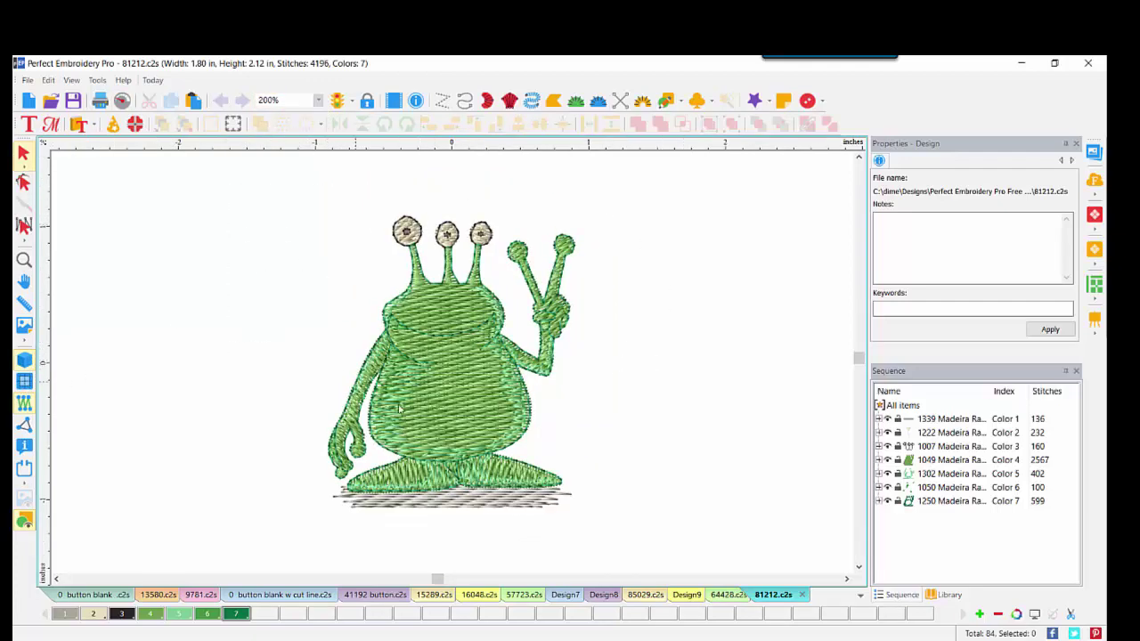
pyautogui.moveTo(225, 193); pyautogui.dragTo(717, 544)
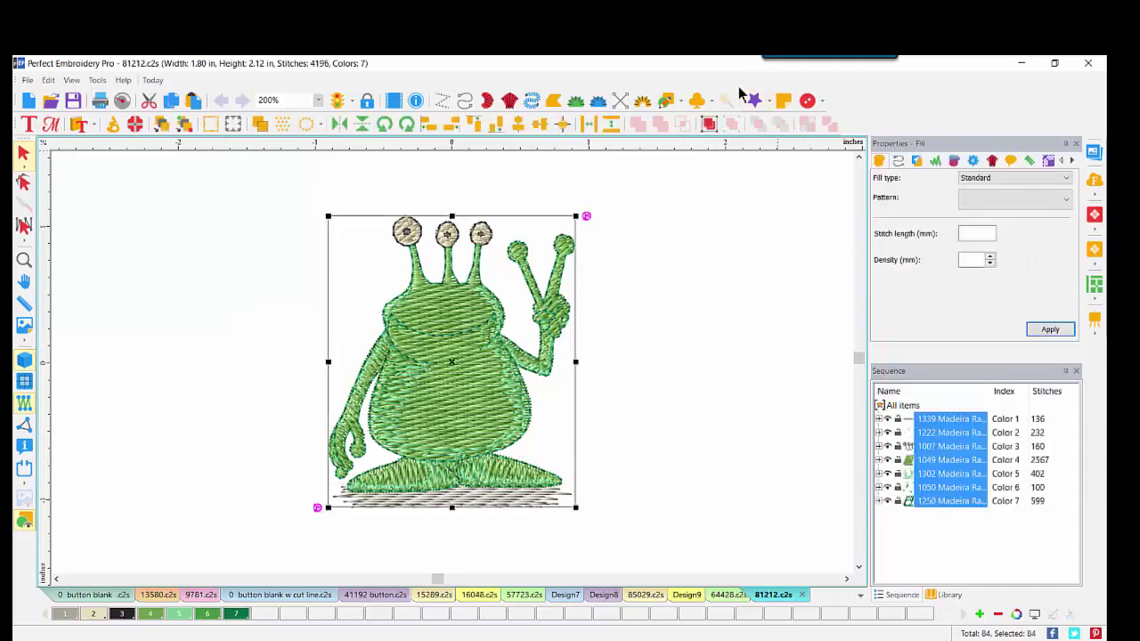
pyautogui.click(709, 123)
pyautogui.rightClick(451, 326)
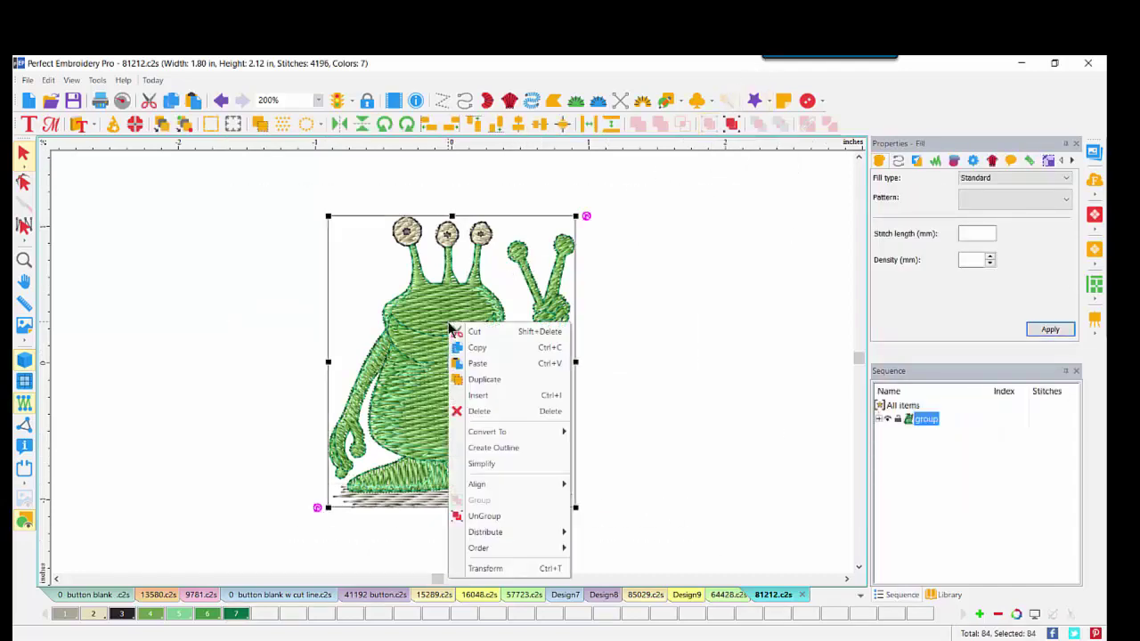
pyautogui.click(492, 452)
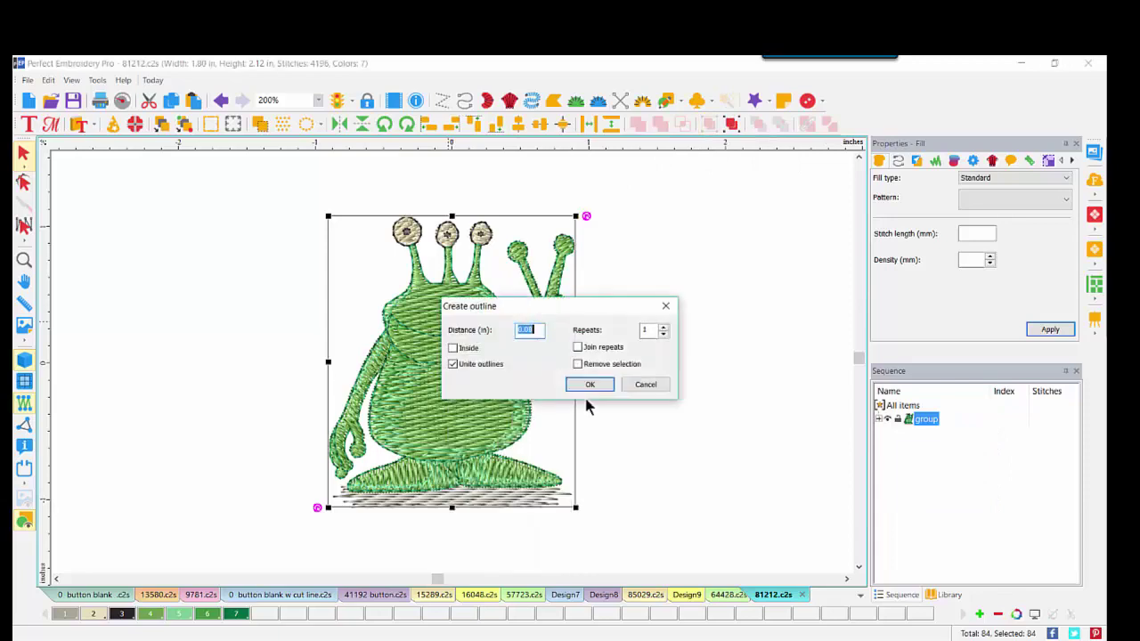
pyautogui.write('.2')
pyautogui.click(598, 388)
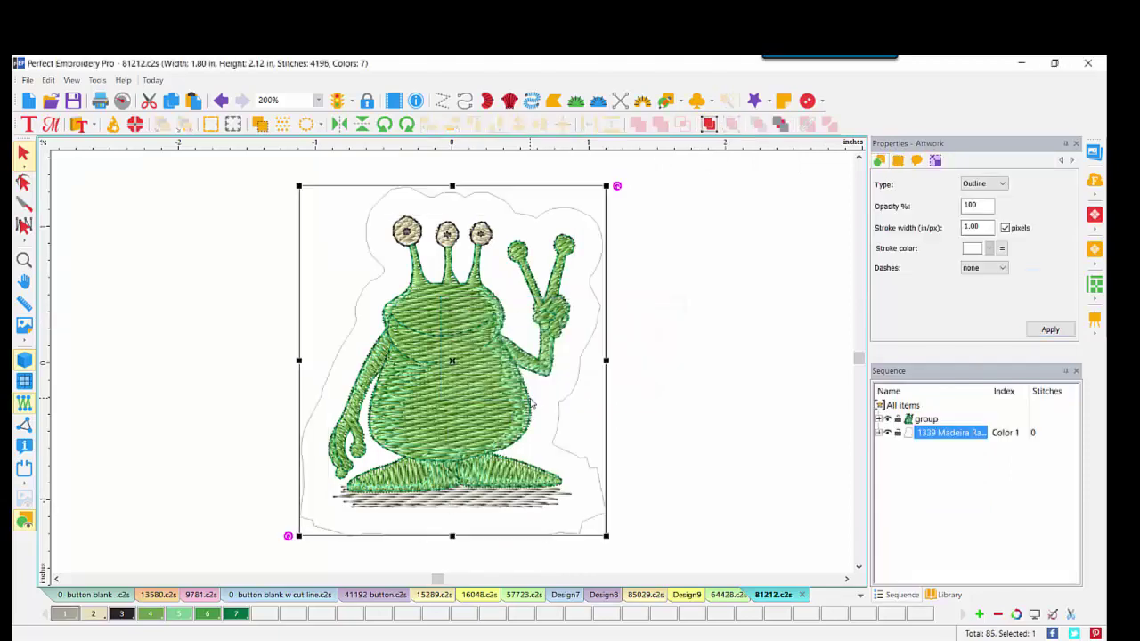
# Simplify the new outline around the alien three times
pyautogui.rightClick(562, 211)
pyautogui.click(592, 372)
pyautogui.rightClick(567, 211)
pyautogui.click(605, 369)
pyautogui.rightClick(564, 205)
pyautogui.click(593, 369)
# Delete the surplus nodes along the outline's bottom edge and move its bottom-left corner node slightly down to straighten the base
pyautogui.click(24, 181)
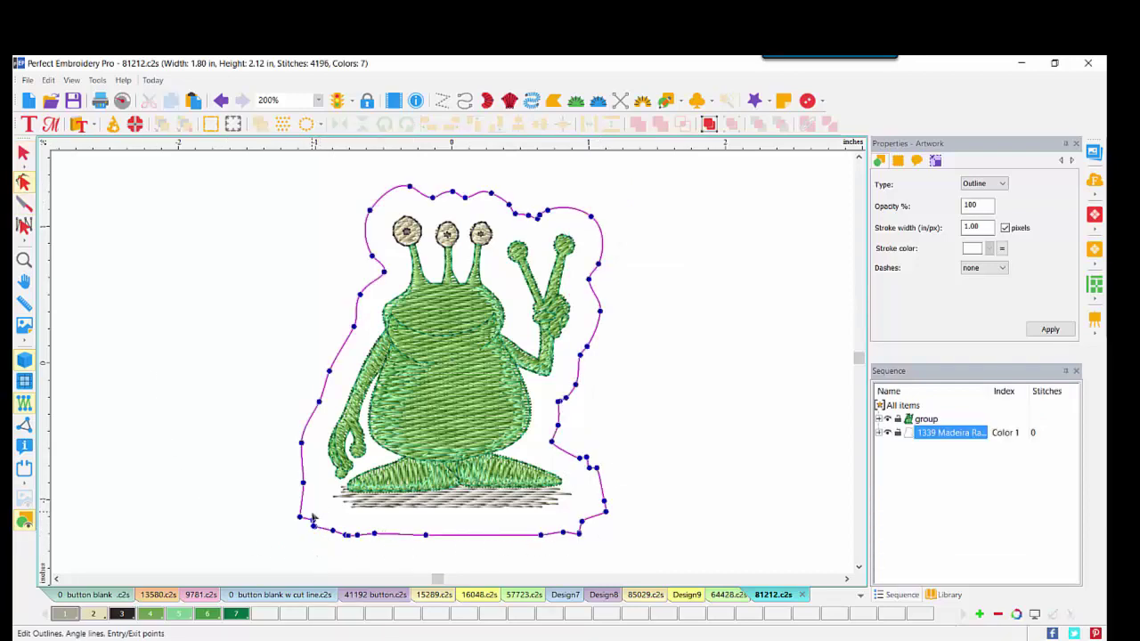
pyautogui.moveTo(309, 505); pyautogui.dragTo(582, 552)
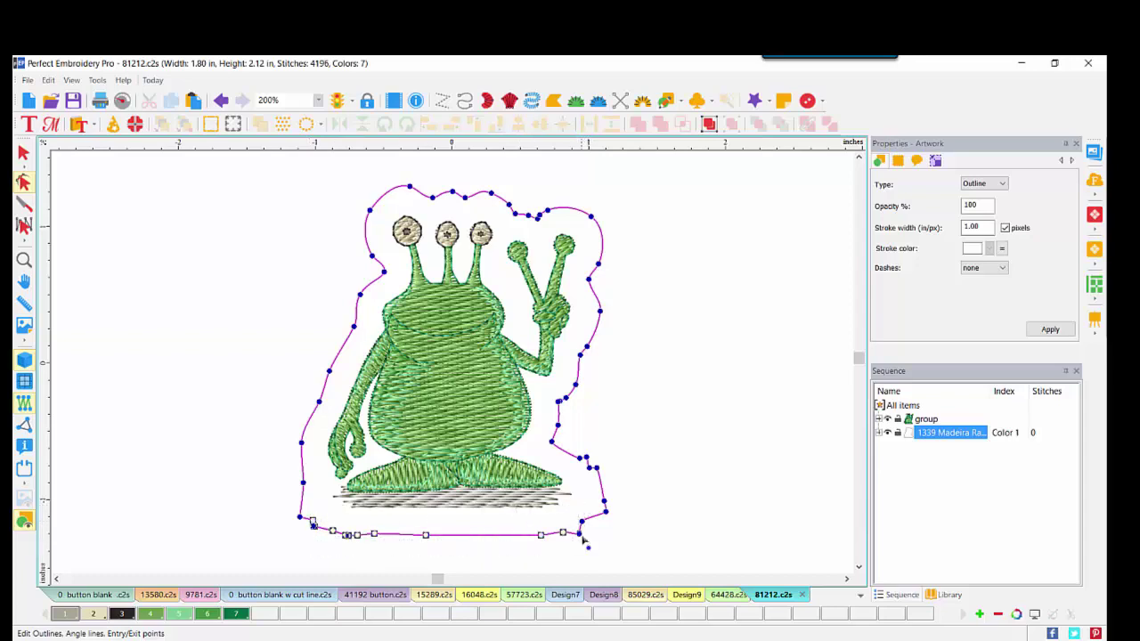
pyautogui.press('Delete')
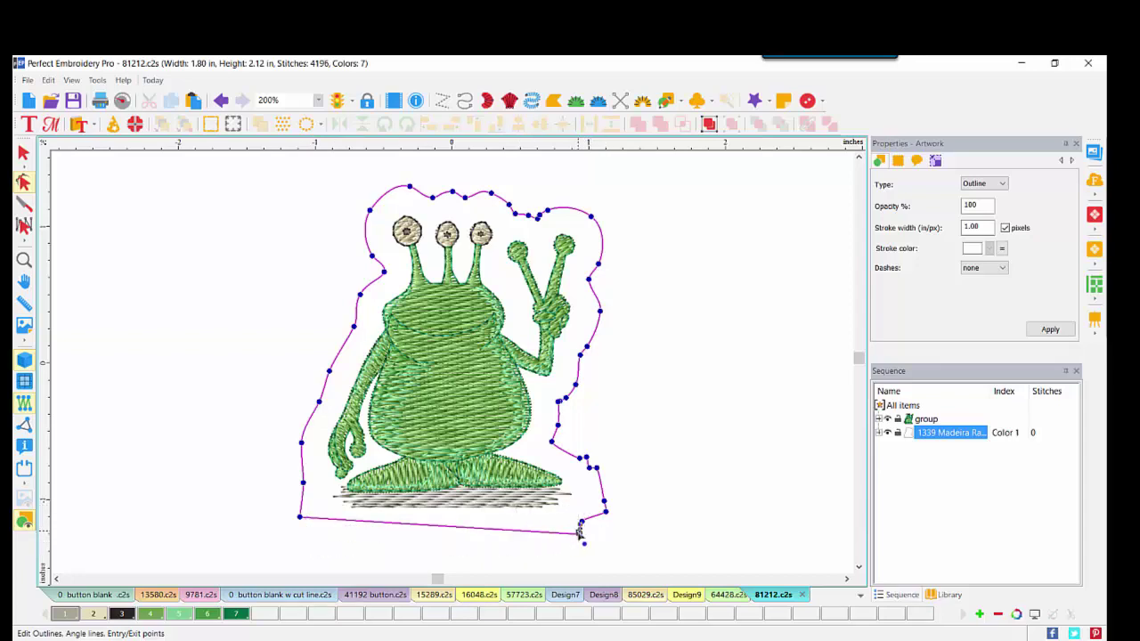
pyautogui.click(578, 533)
pyautogui.press('Delete')
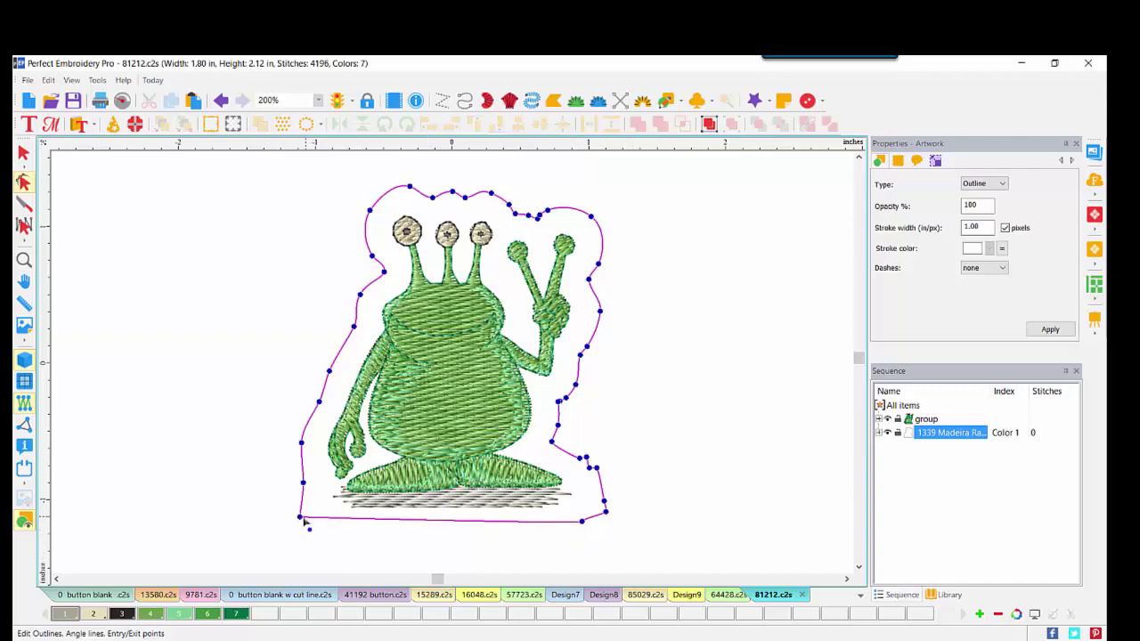
pyautogui.moveTo(300, 516); pyautogui.dragTo(294, 531)
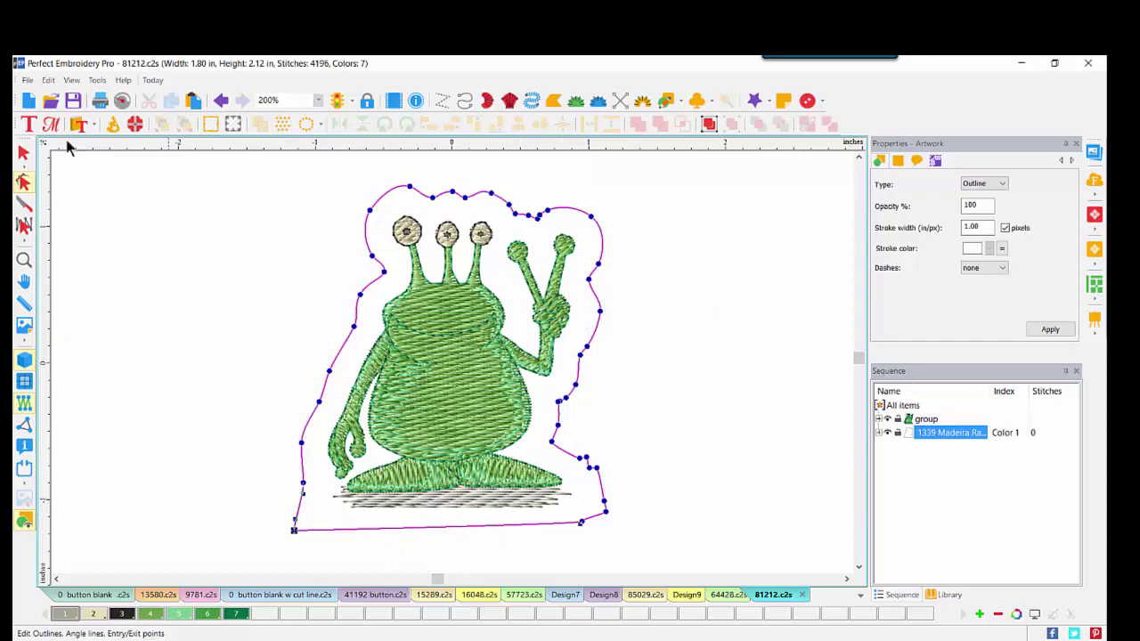
# Convert the edited outline around the alien to an applique
pyautogui.click(24, 154)
pyautogui.rightClick(506, 196)
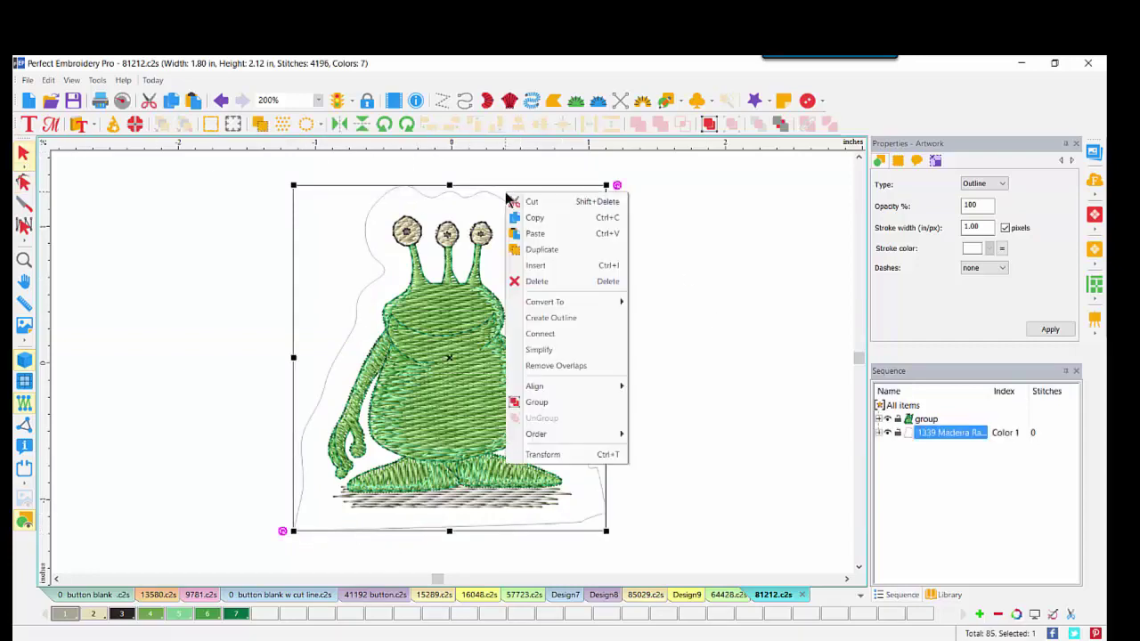
pyautogui.moveTo(562, 307)
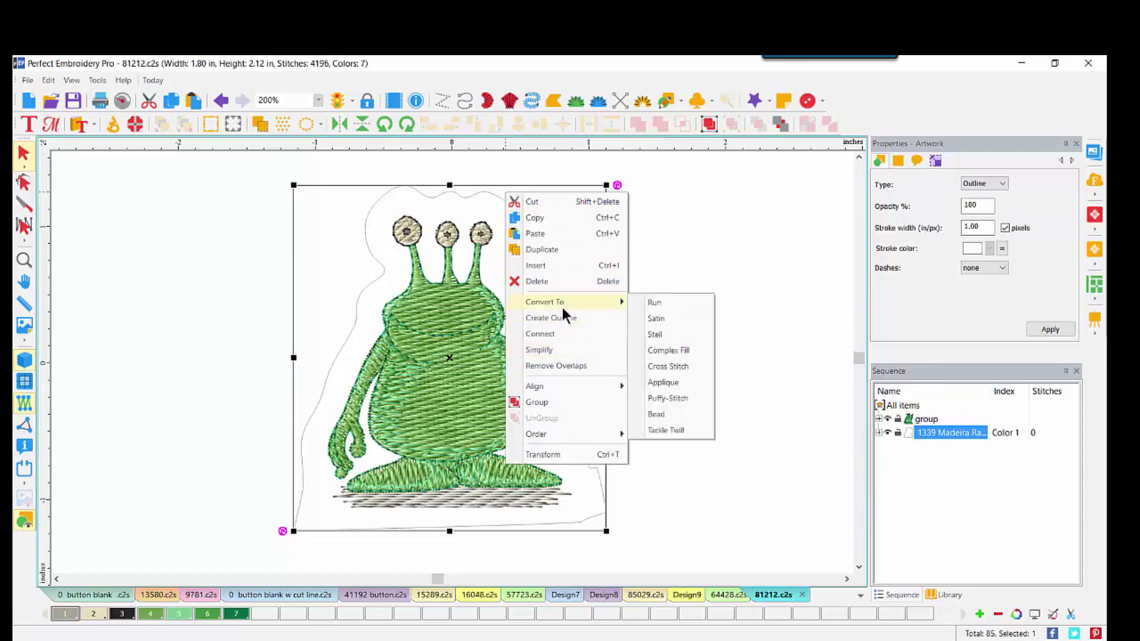
pyautogui.click(663, 382)
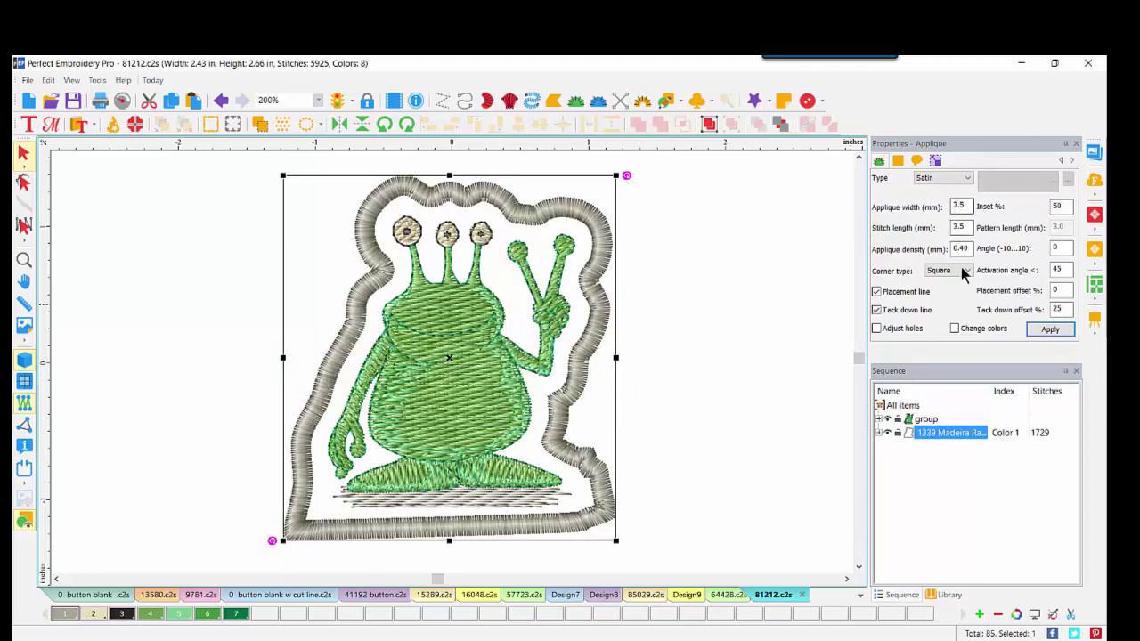
# Enable Change colors for the applique, set its density to 0.3 mm and apply the settings
pyautogui.click(955, 327)
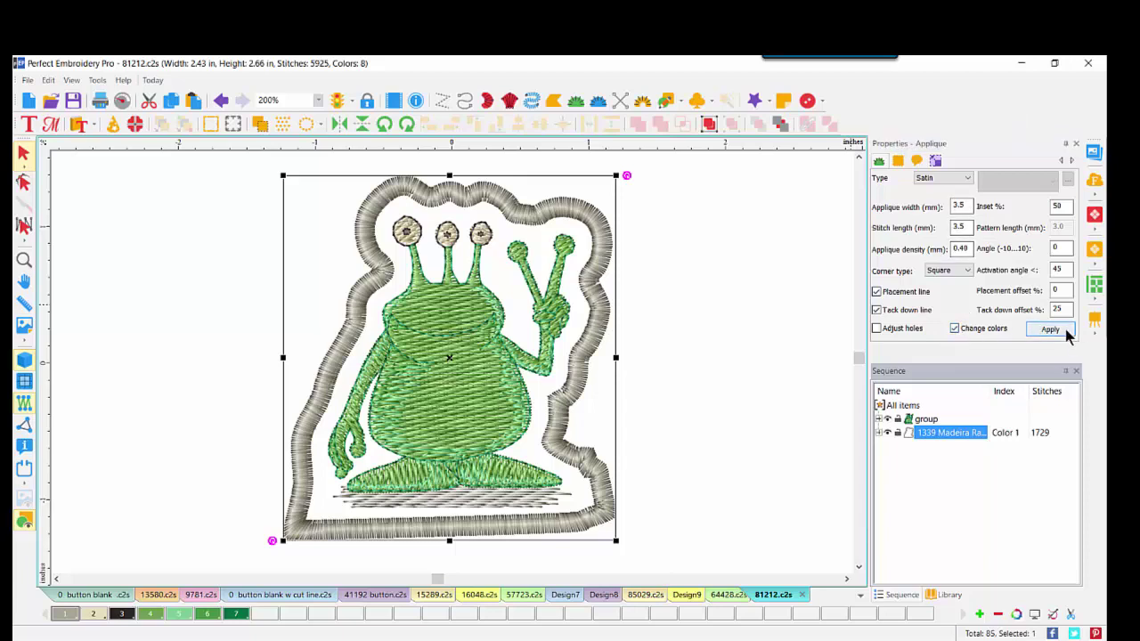
pyautogui.click(1064, 330)
pyautogui.doubleClick(959, 249)
pyautogui.press('BackSpace')
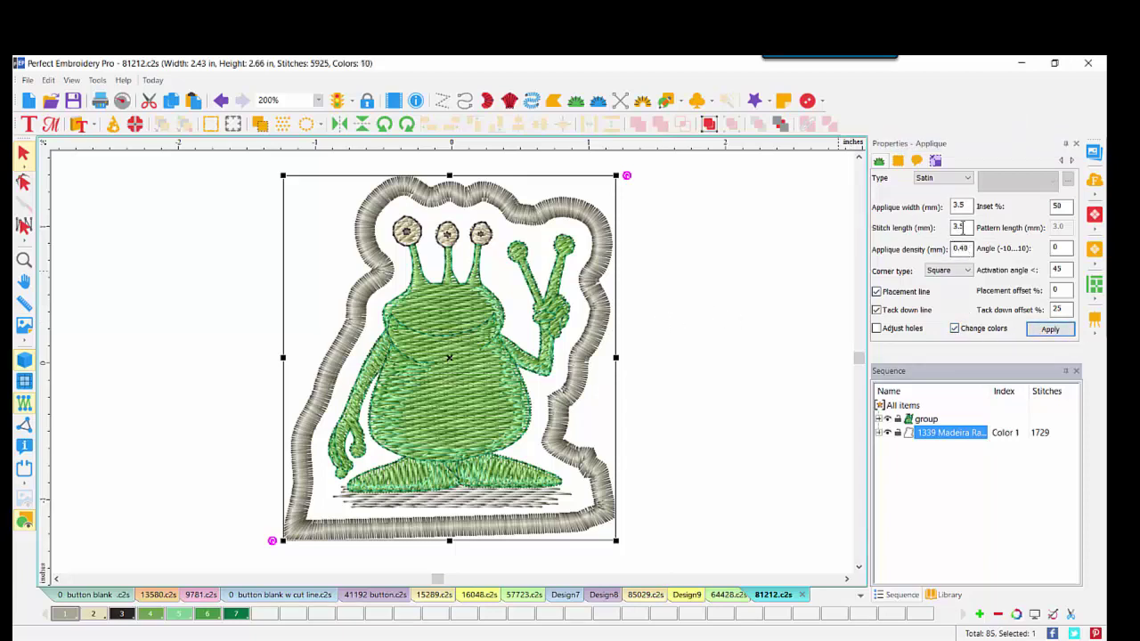
pyautogui.write('.3')
pyautogui.click(1049, 330)
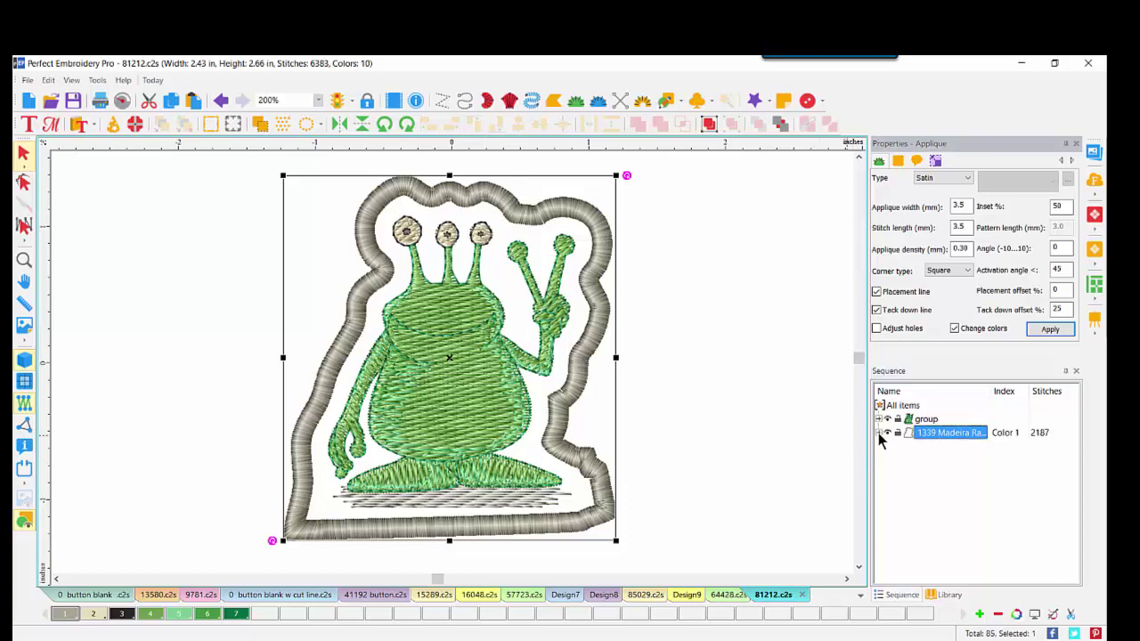
# Expand the border's color entry in the sequence and select its applique object
pyautogui.click(879, 434)
pyautogui.click(917, 446)
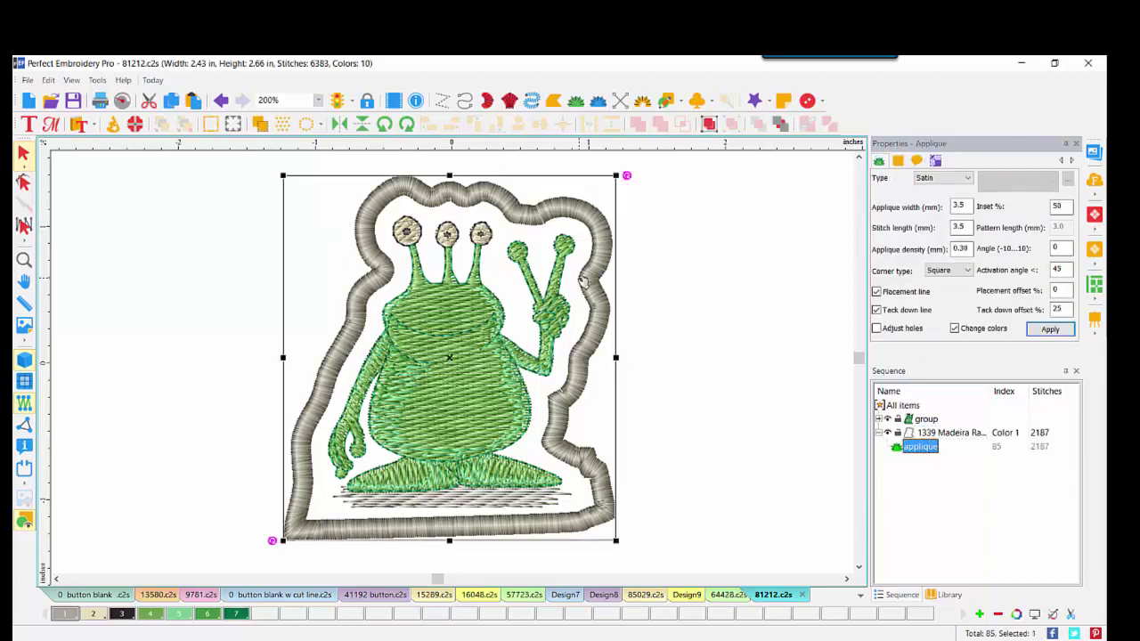